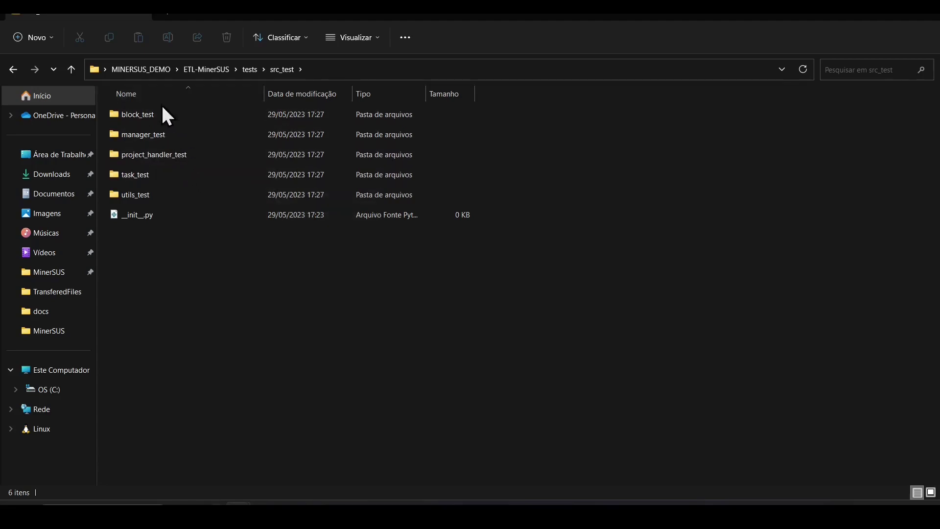
# - Check the contents of the manager_test folder and return to the ETL-MinerSUS root folder
pyautogui.doubleClick(141, 135)
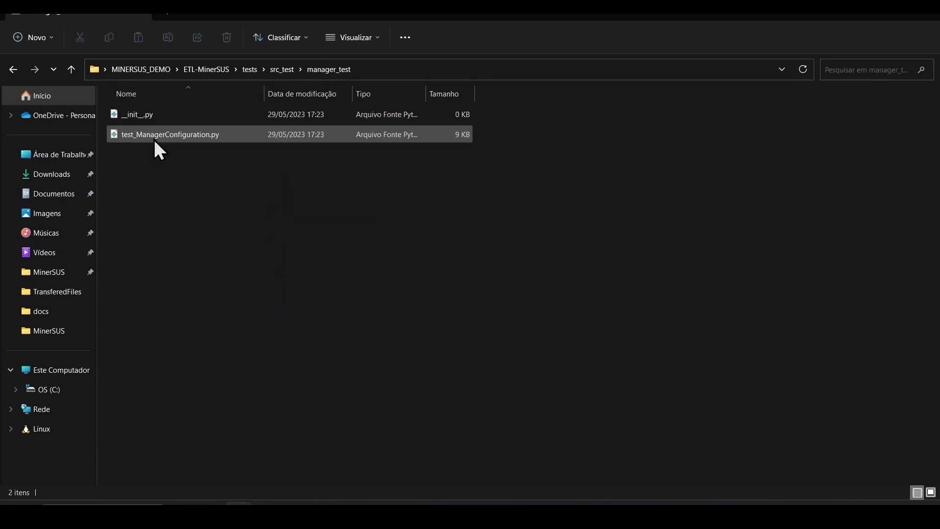
pyautogui.click(285, 71)
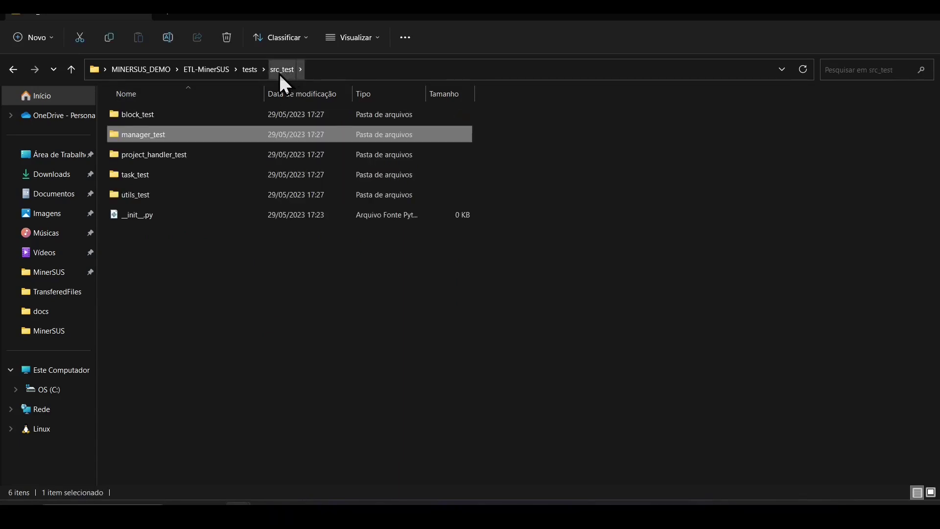
pyautogui.click(252, 71)
pyautogui.click(219, 70)
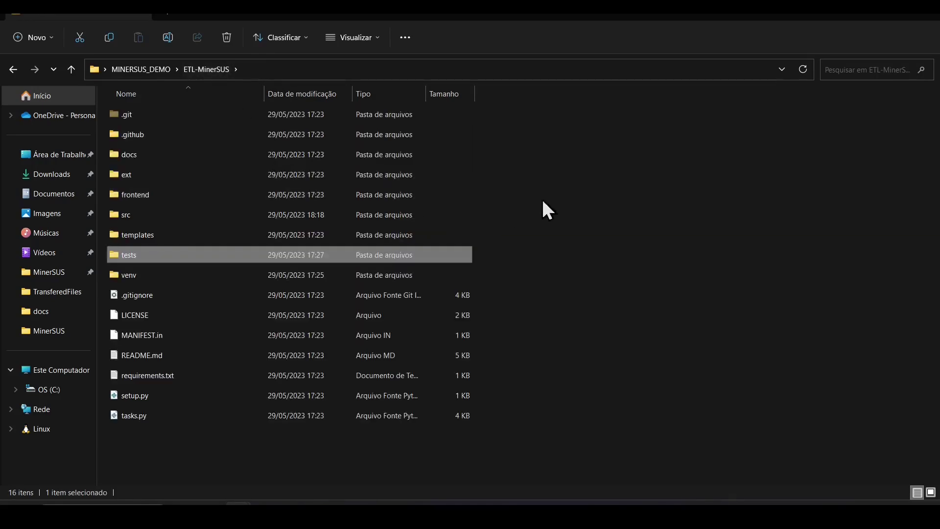
pyautogui.click(626, 175)
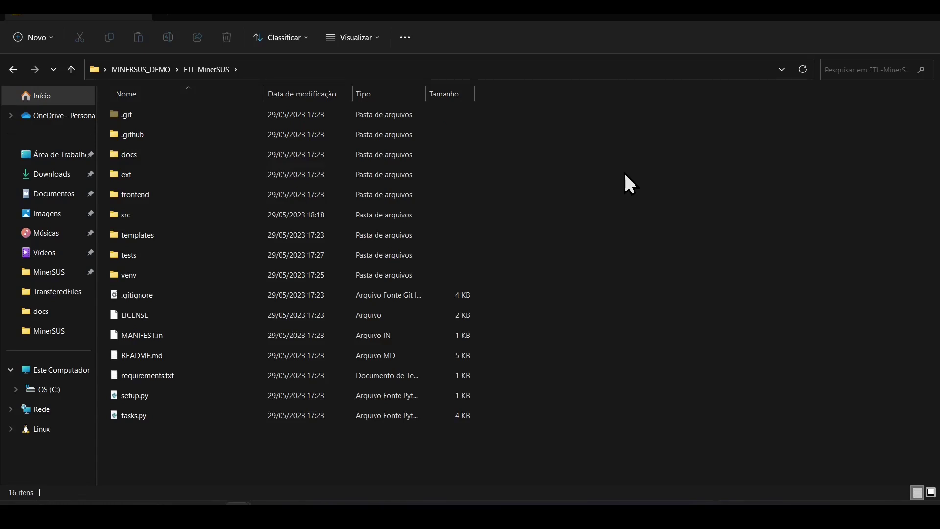
# - Switch to Docker Desktop, check the local images and return to the container list
pyautogui.hotkey('alt', 'Tab')
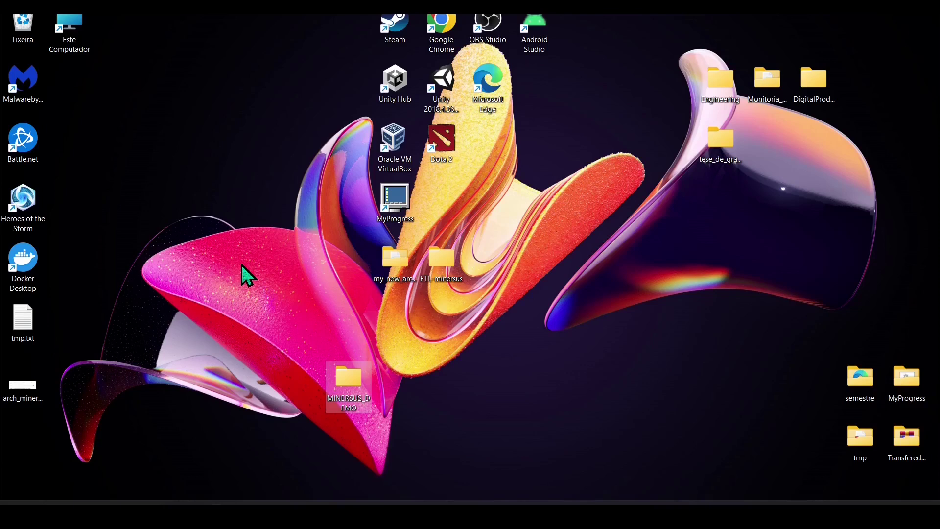
pyautogui.click(239, 309)
pyautogui.doubleClick(22, 260)
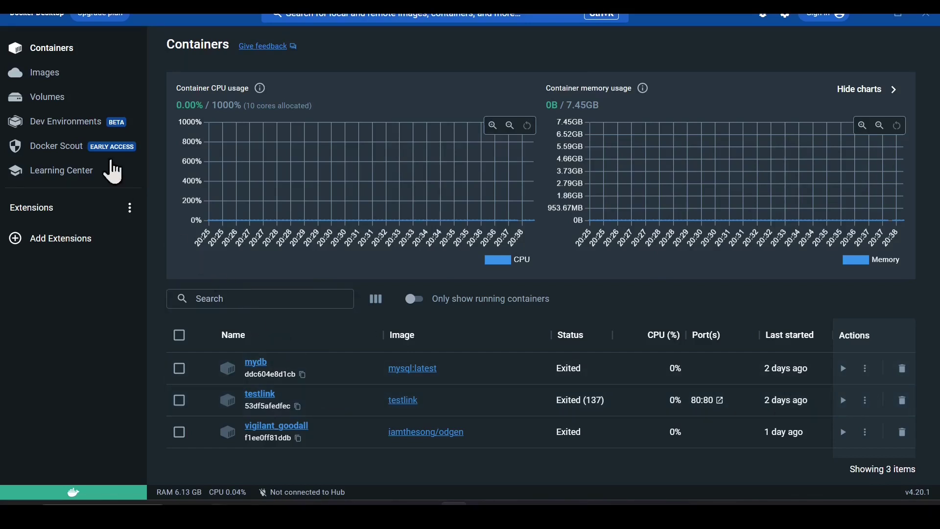
pyautogui.click(43, 74)
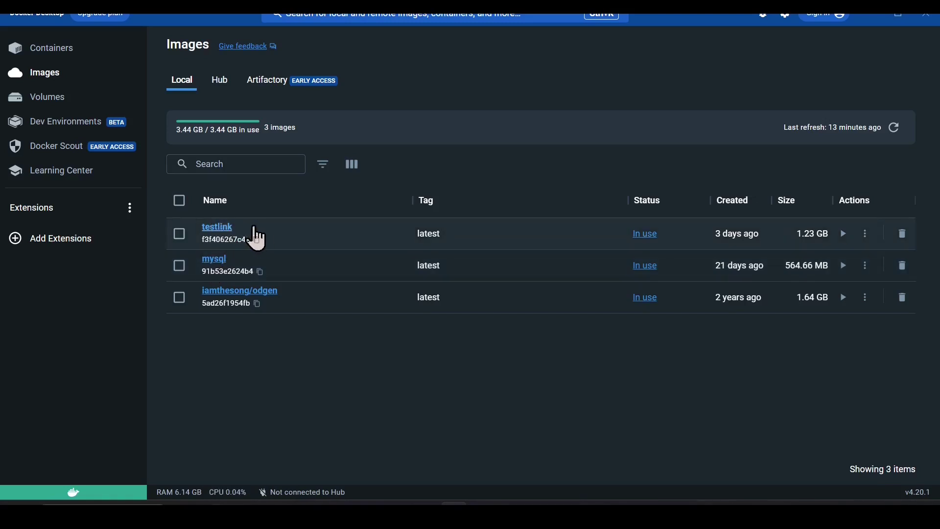
pyautogui.click(59, 55)
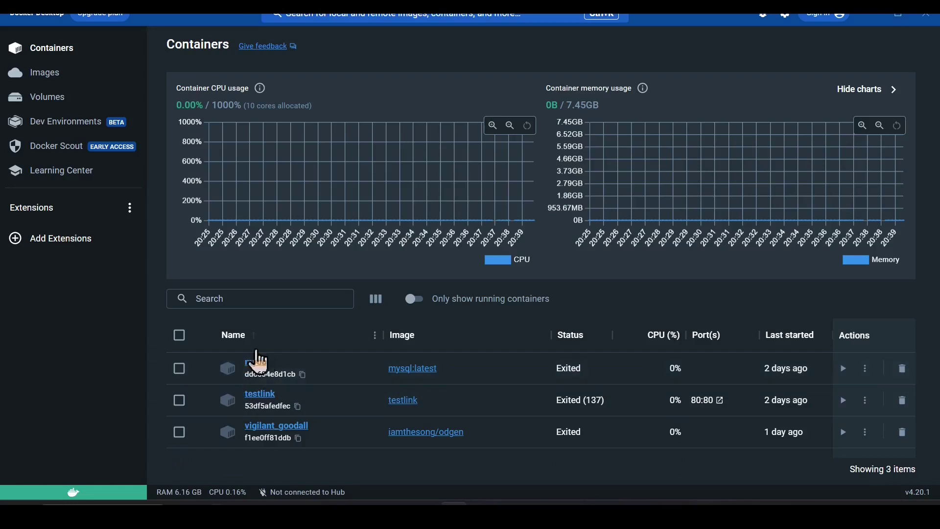
# - Start the mydb and testlink containers and open testlink's 80:80 web page in the browser
pyautogui.click(841, 372)
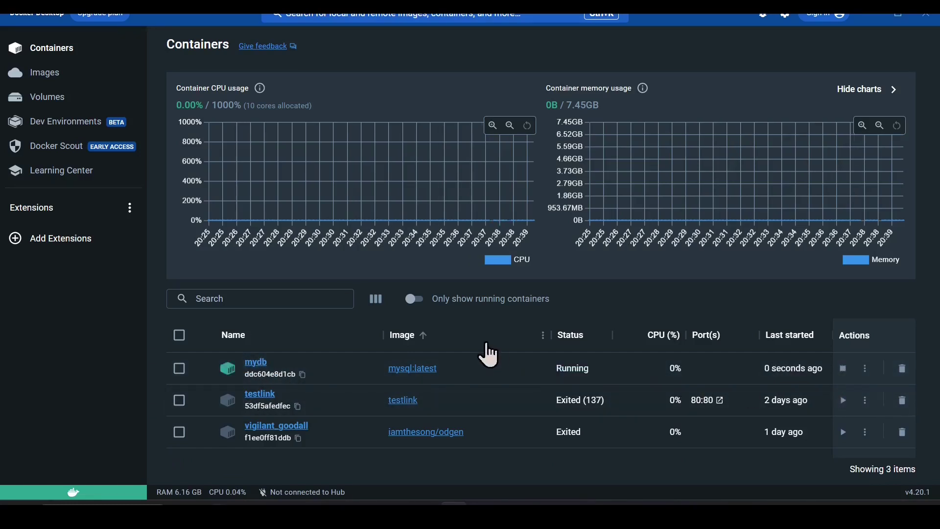
pyautogui.click(844, 401)
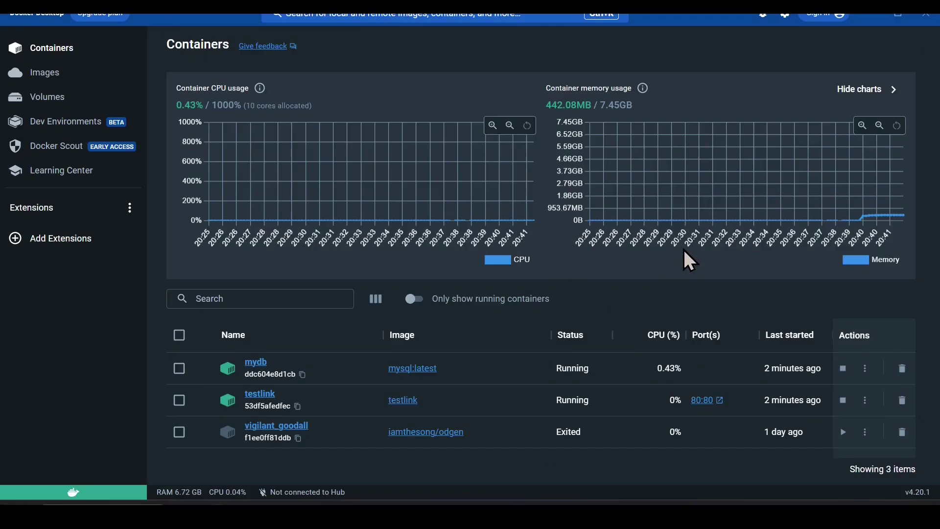
pyautogui.click(703, 401)
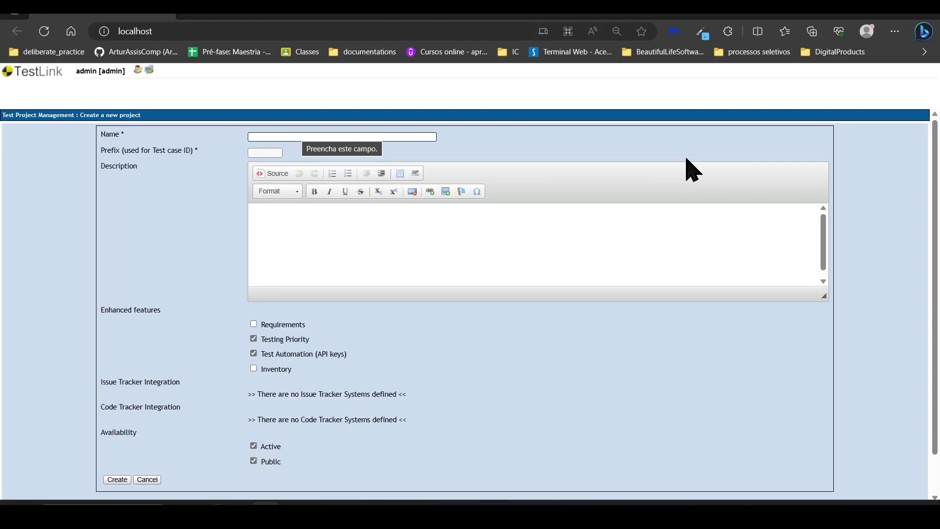
# - Create a test project named MinerSUS with prefix MSUS and description "This project is a pipeline that performs the ETL process of data from SUS."
pyautogui.write('Miner')
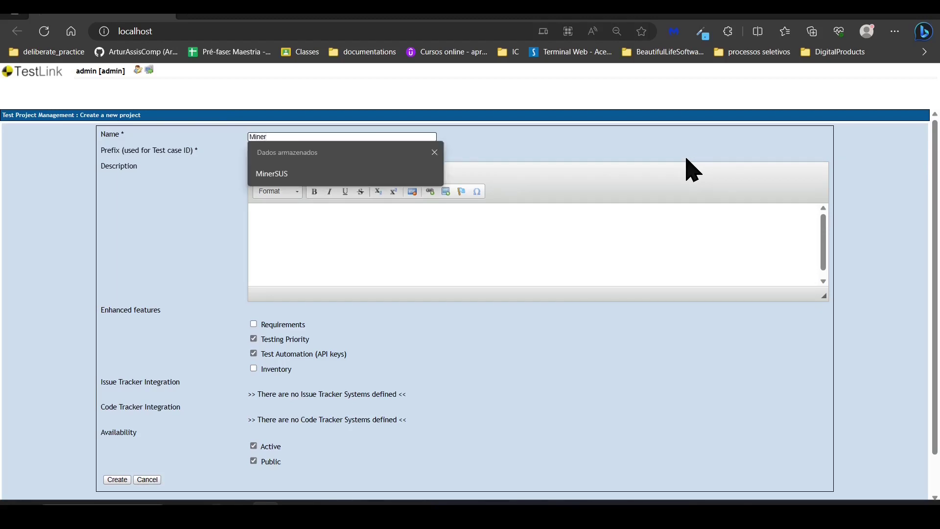
pyautogui.write('SUS')
pyautogui.press('Tab')
pyautogui.write('MSUS')
pyautogui.press('Tab')
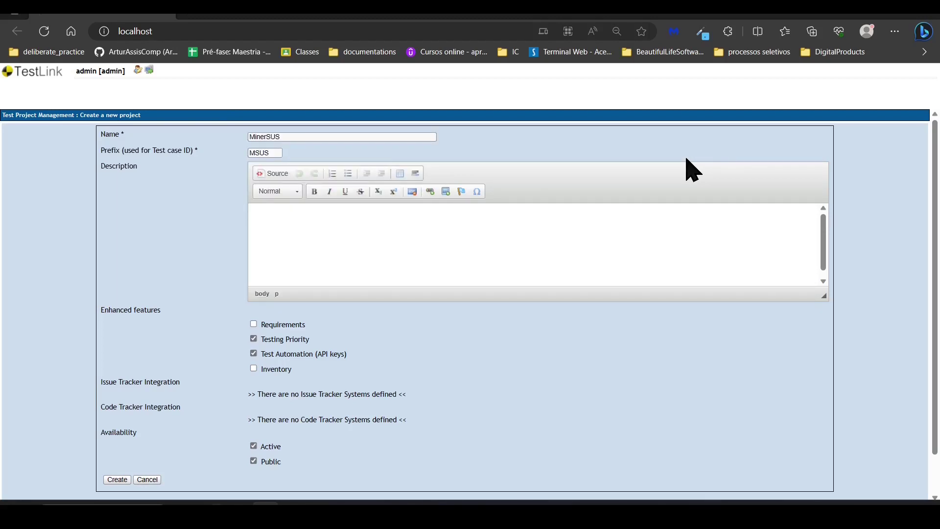
pyautogui.write('This project is a pipeline that performs the ETL process of data from SUS.')
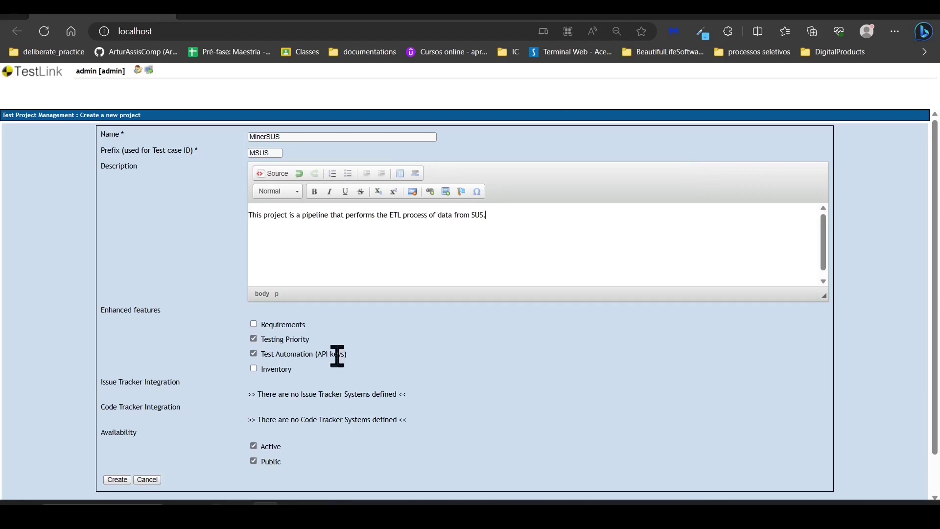
pyautogui.scroll(-1, 382, 343)
pyautogui.click(118, 435)
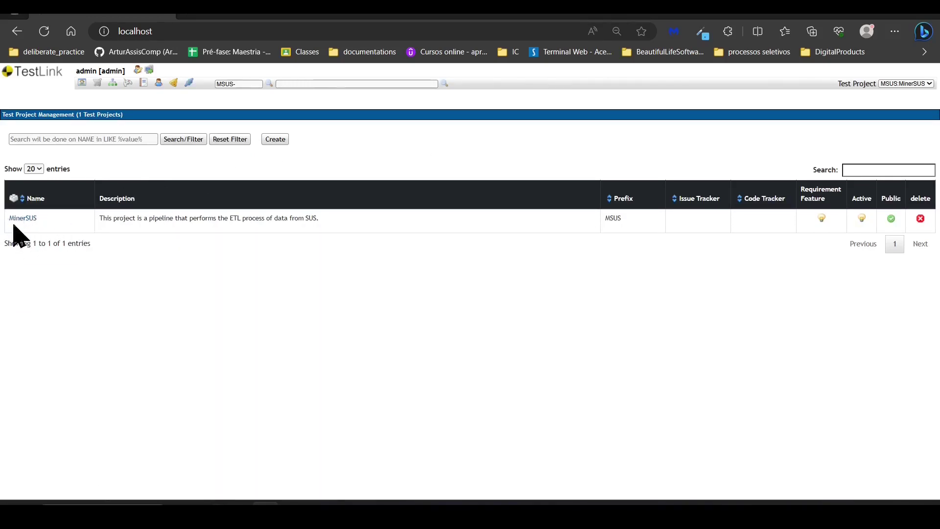
# - Go to the MinerSUS project's main page and open its requirement specifications
pyautogui.click(83, 87)
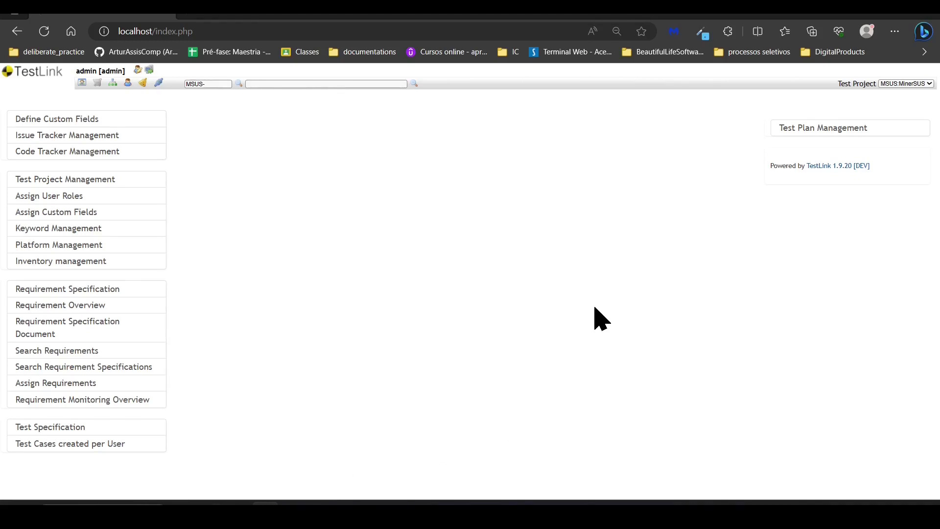
pyautogui.click(920, 84)
pyautogui.click(920, 84)
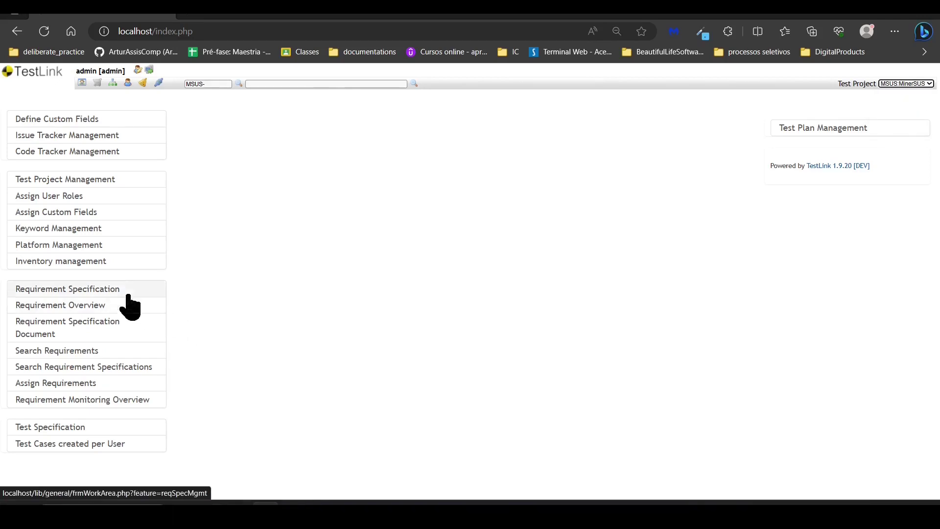
pyautogui.click(91, 290)
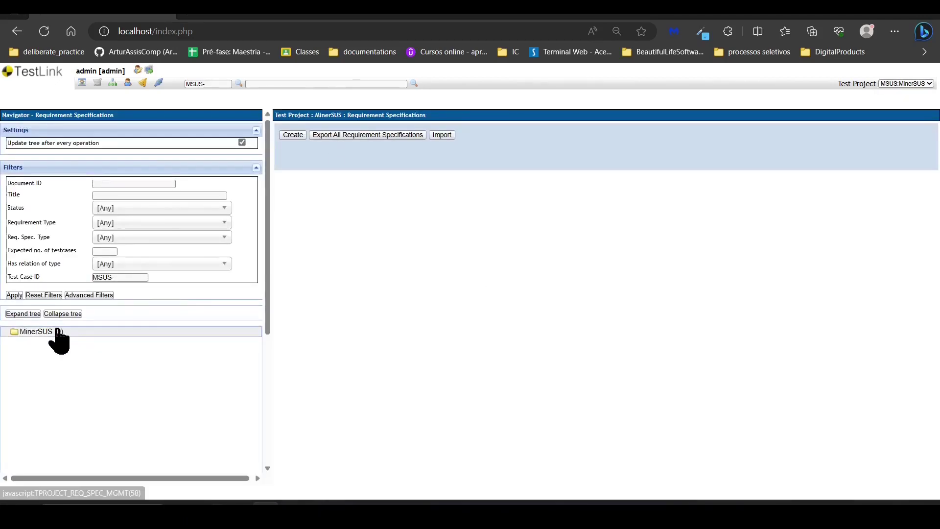
# - Create the requirement specification RHC-DATA, "ETL process of RHC data", with a scope covering extraction, transformation, and loading (ETL) of the RHC data
pyautogui.click(296, 137)
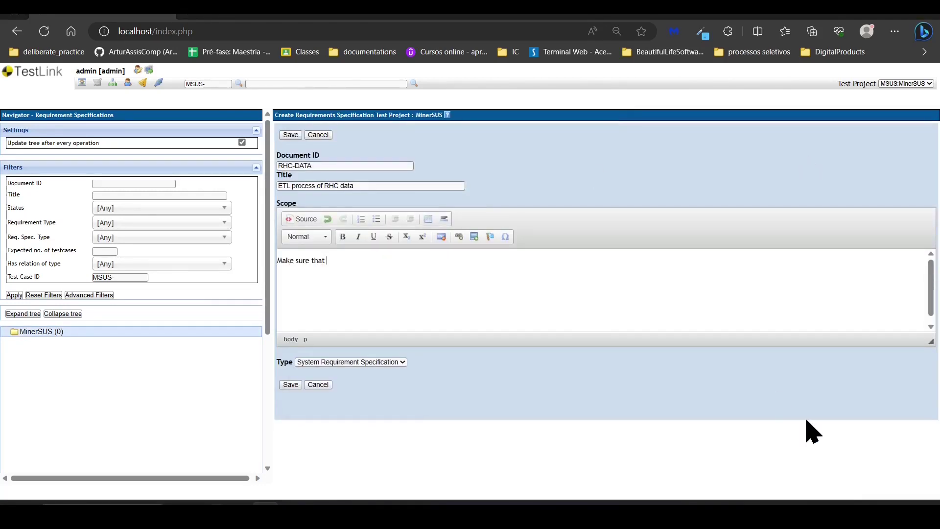
pyautogui.write('the system is able to make the extraction, transformation, and loading (ETL) process of the RHC data.')
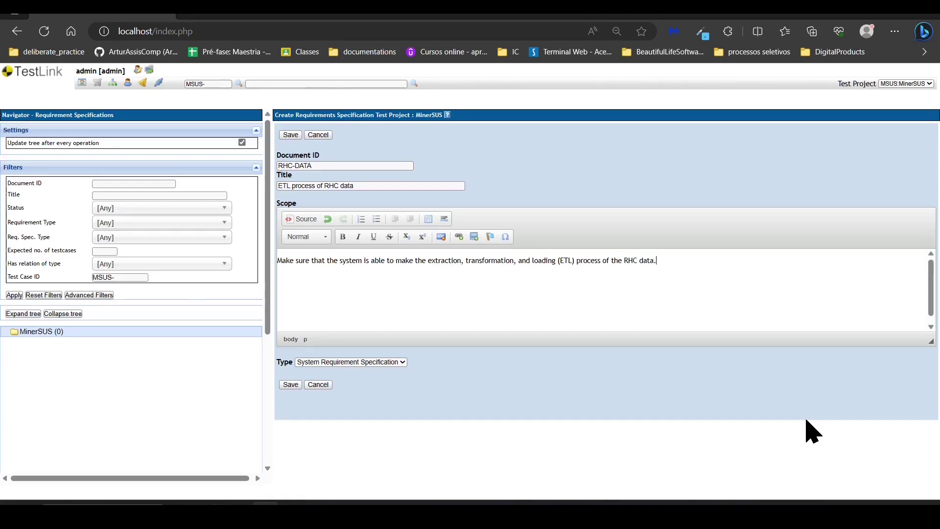
pyautogui.click(291, 385)
# - Start a requirement under RHC-DATA with ID ERHCD, title "Extraction of RHC data" and a scope about downloading RHC system data using year as argument
pyautogui.click(88, 343)
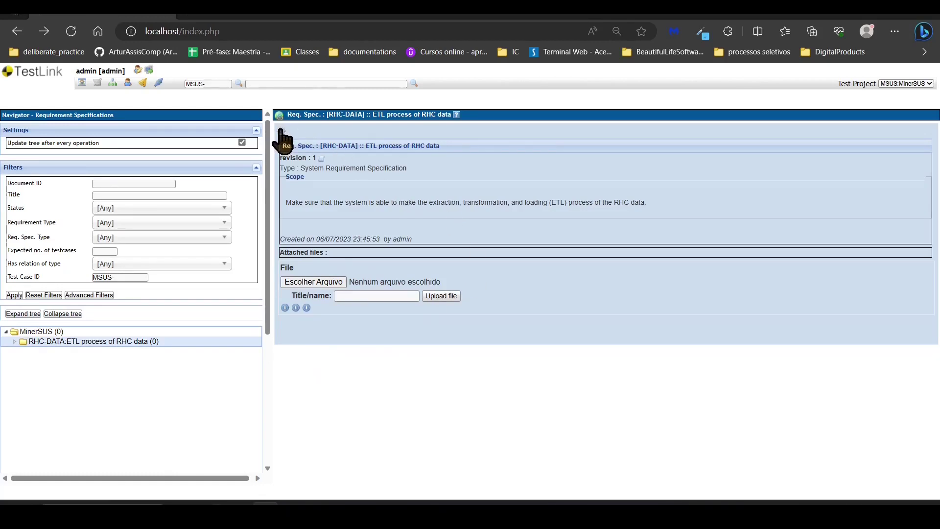
pyautogui.click(281, 131)
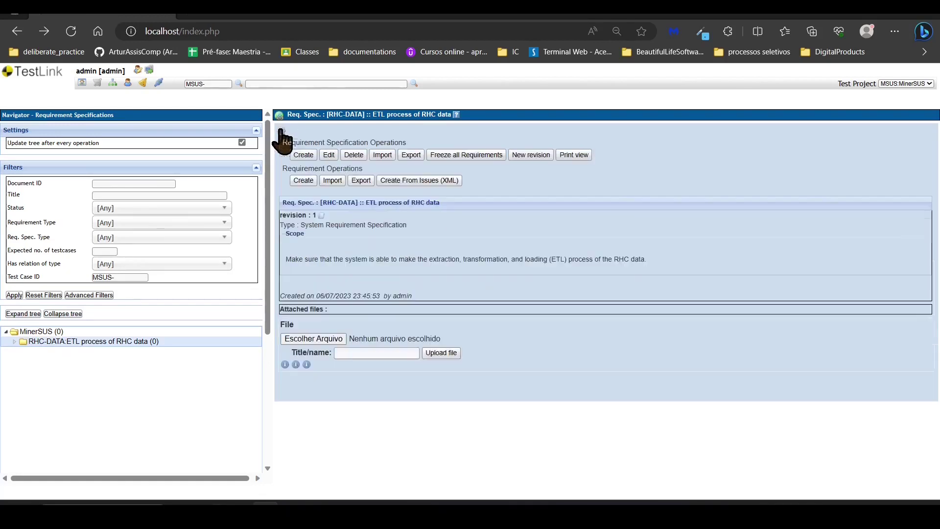
pyautogui.click(303, 181)
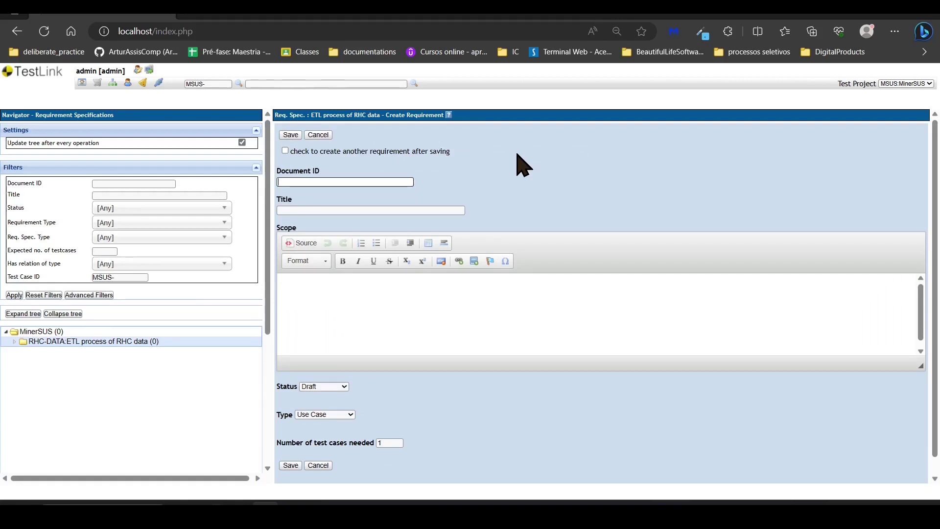
pyautogui.press('Tab')
pyautogui.write('Extraction of RHC data')
pyautogui.write('ERHC')
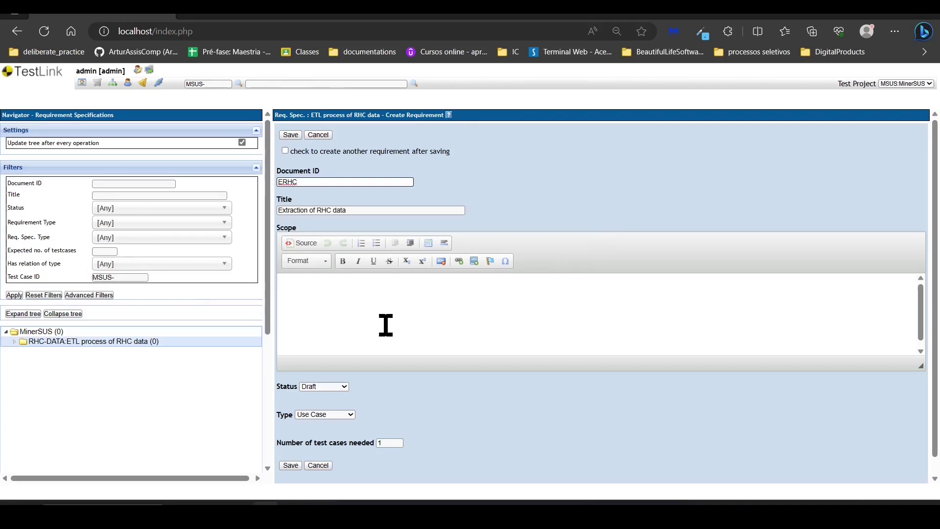
pyautogui.write('D')
pyautogui.click(343, 293)
pyautogui.write('The system is able to download data from the RHC system (inca_rhc: :: Integrador RHC :: (inca.gov.br)) using year as argument.')
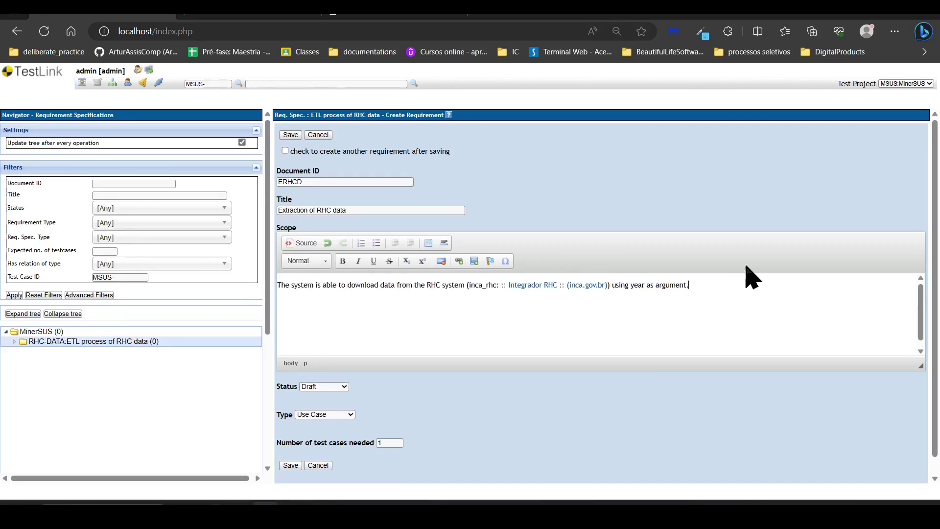
# - Set the ERHCD requirement's status to Implemented, type to System Function and number of test cases needed to 2, and save it
pyautogui.click(345, 387)
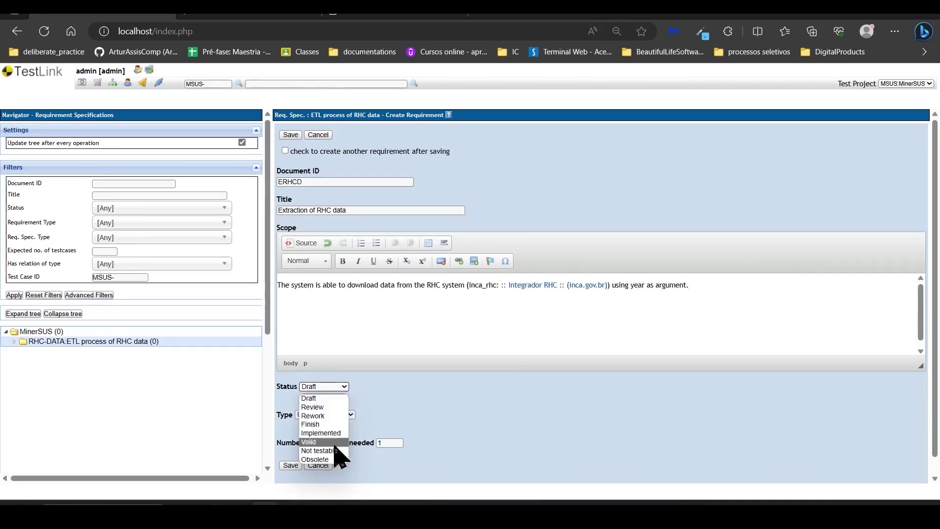
pyautogui.click(328, 433)
pyautogui.click(350, 415)
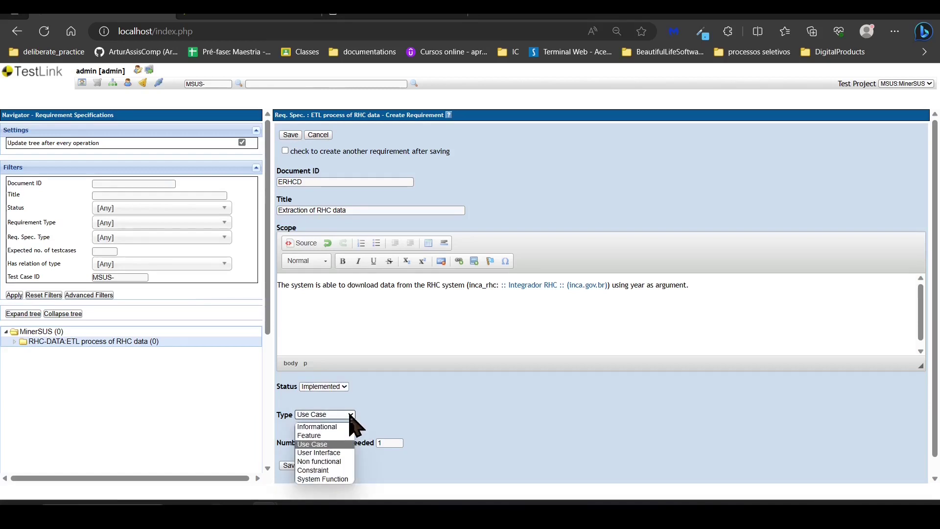
pyautogui.click(342, 478)
pyautogui.doubleClick(391, 443)
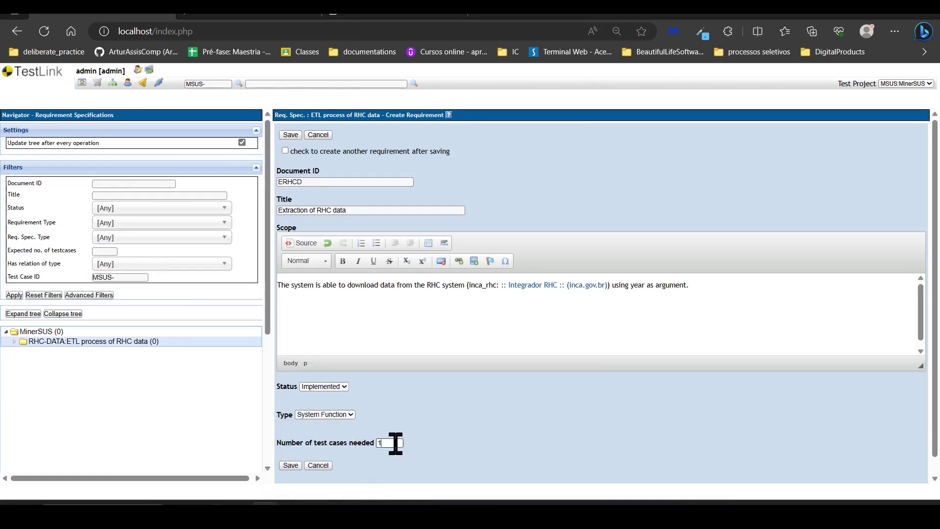
pyautogui.write('2')
pyautogui.click(295, 135)
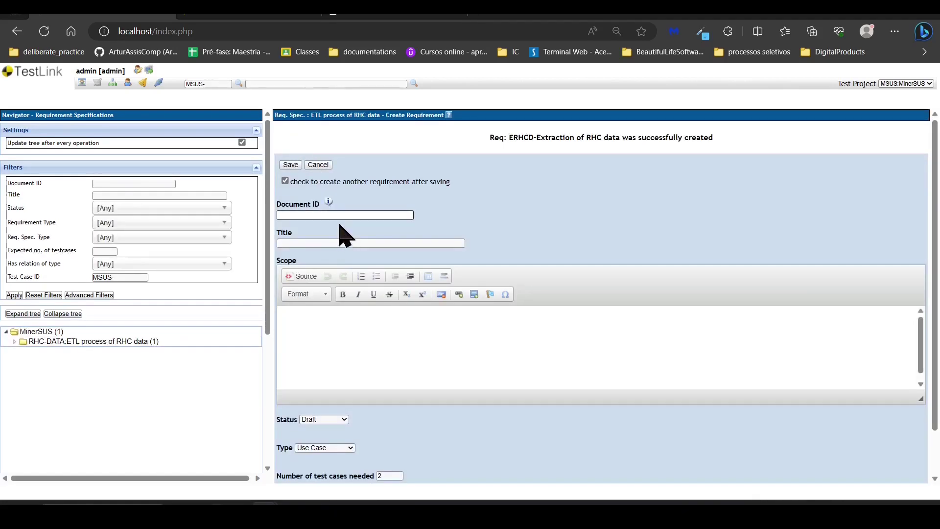
# - Create requirement TRHCD, "Trasnformation of RHC data", scoped to dbf/dbc-to-csv conversion with an origin column: status Implemented, type System Function, 2 test cases needed
pyautogui.click(15, 342)
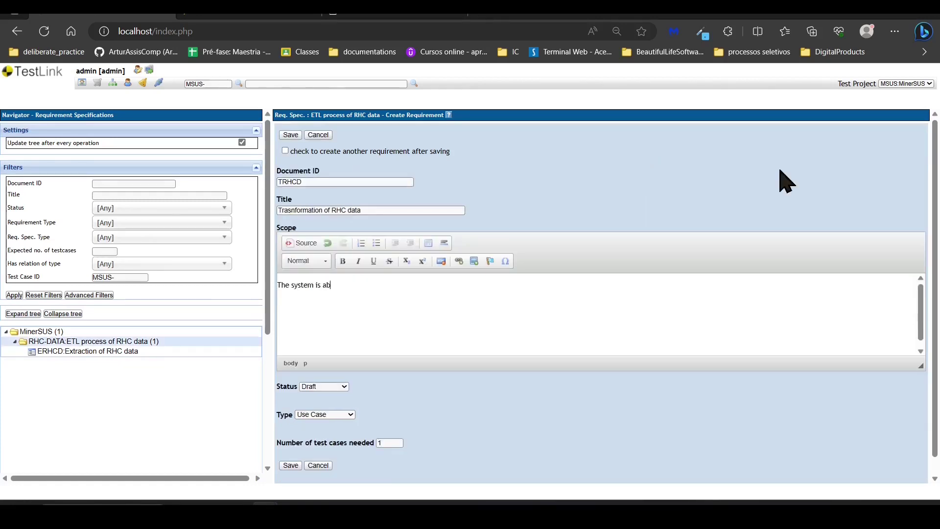
pyautogui.write('transform RHC data from dbf/dbc to csv, adding a column that identify its origin.')
pyautogui.click(324, 386)
pyautogui.click(321, 424)
pyautogui.click(326, 415)
pyautogui.click(334, 479)
pyautogui.click(379, 443)
pyautogui.write('2')
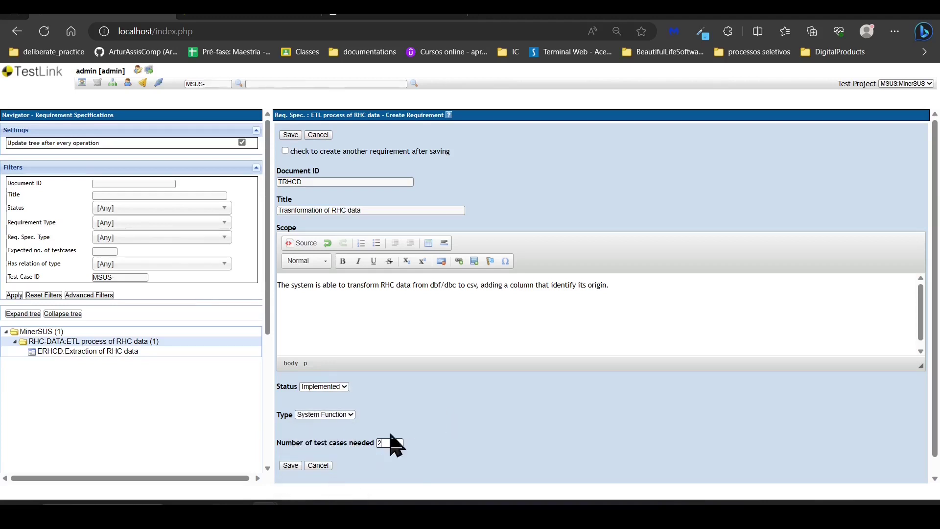
pyautogui.click(290, 465)
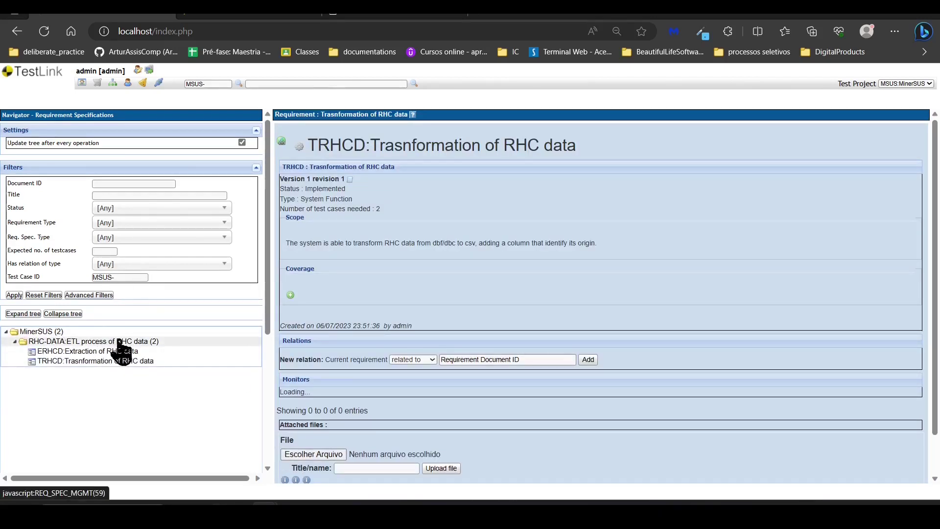
# - Under RHC-DATA, start requirement LRHCD, "Load RHC data", with scope "The system is able to load the downloaded information from RHC into a database."
pyautogui.click(119, 341)
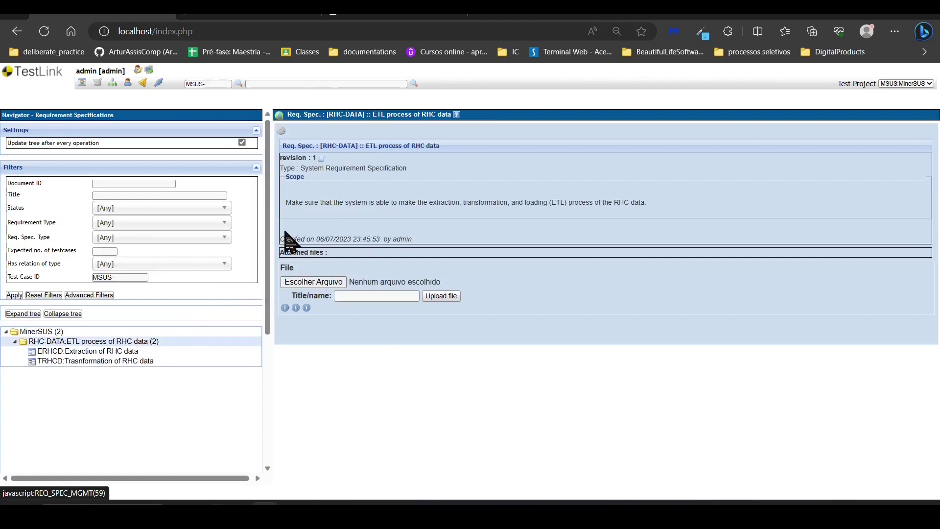
pyautogui.click(281, 131)
pyautogui.click(304, 180)
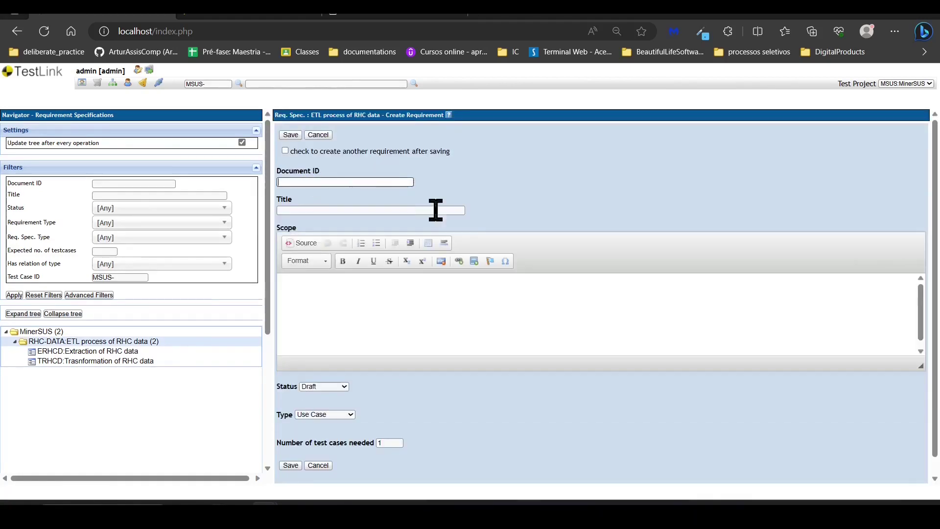
pyautogui.write('LRHCD')
pyautogui.press('Tab')
pyautogui.write('Load RHC data')
pyautogui.press('Tab')
pyautogui.write('The system is able to load the downloaded information from RHC into a database.')
# - Set the LRHCD requirement's status to Implemented, type to System Function and number of test cases needed to 2, and save it
pyautogui.click(323, 387)
pyautogui.click(321, 431)
pyautogui.click(325, 415)
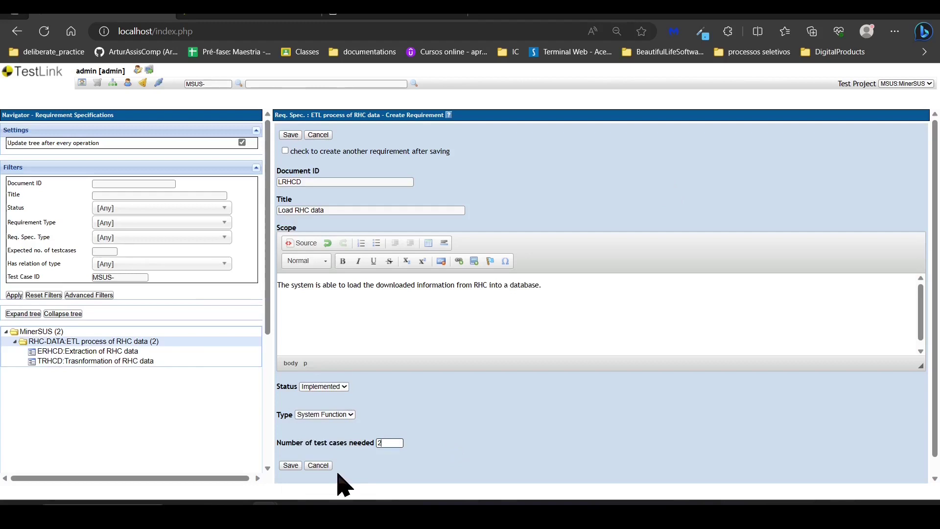
pyautogui.click(290, 465)
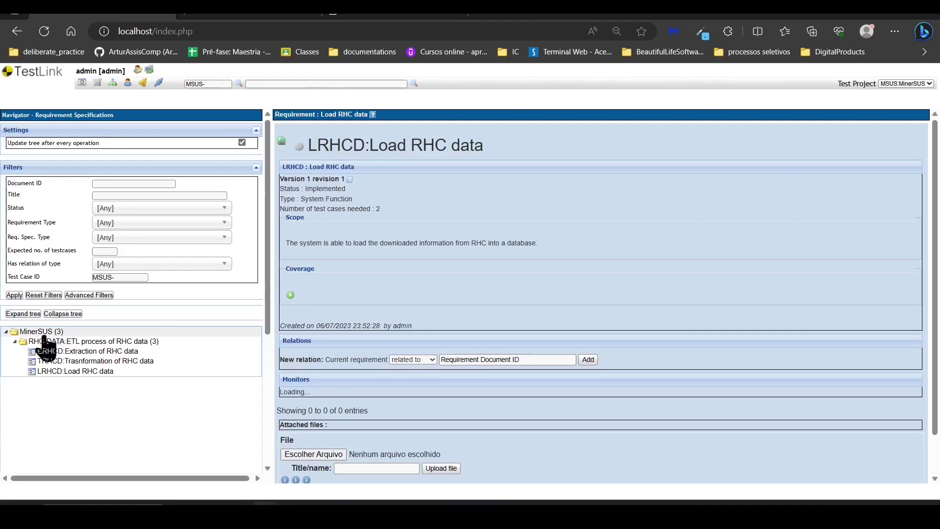
# - Review the RHC-DATA requirements in the tree and examine the LRHCD requirement's details and available actions
pyautogui.click(15, 341)
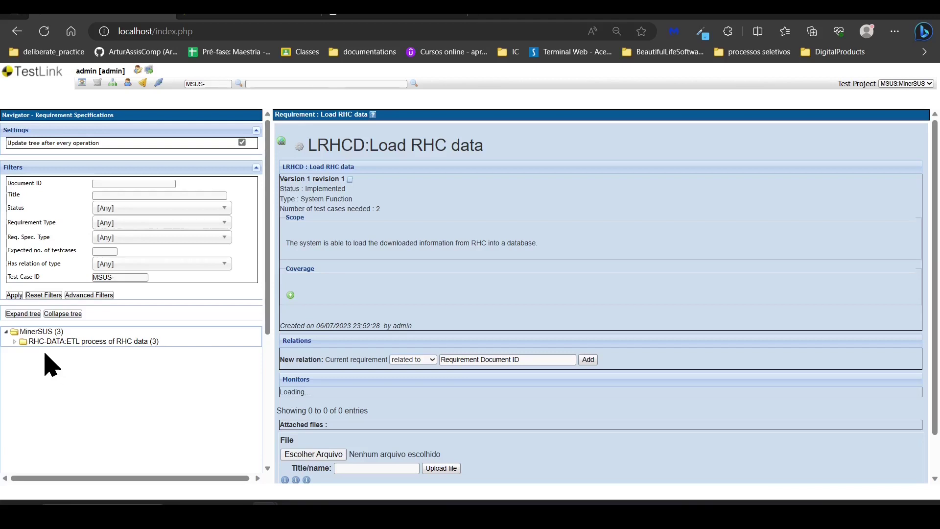
pyautogui.click(15, 342)
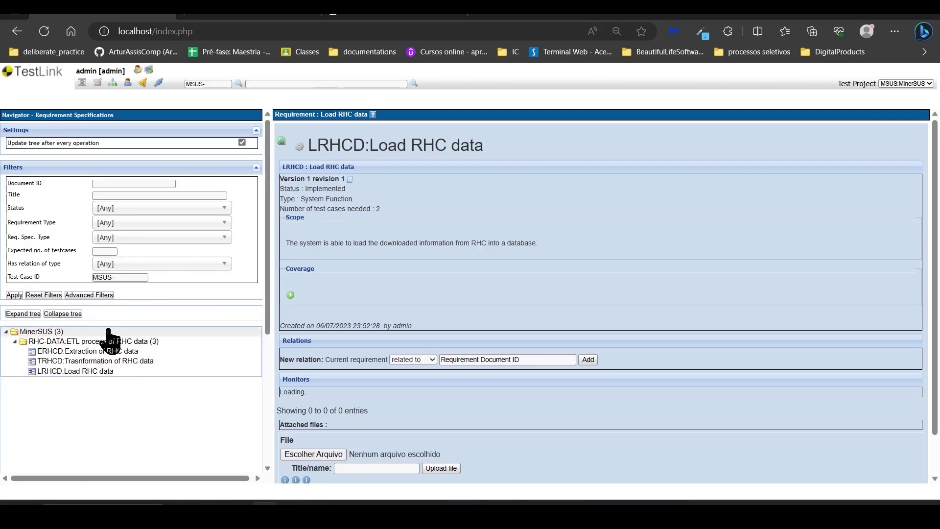
pyautogui.click(107, 371)
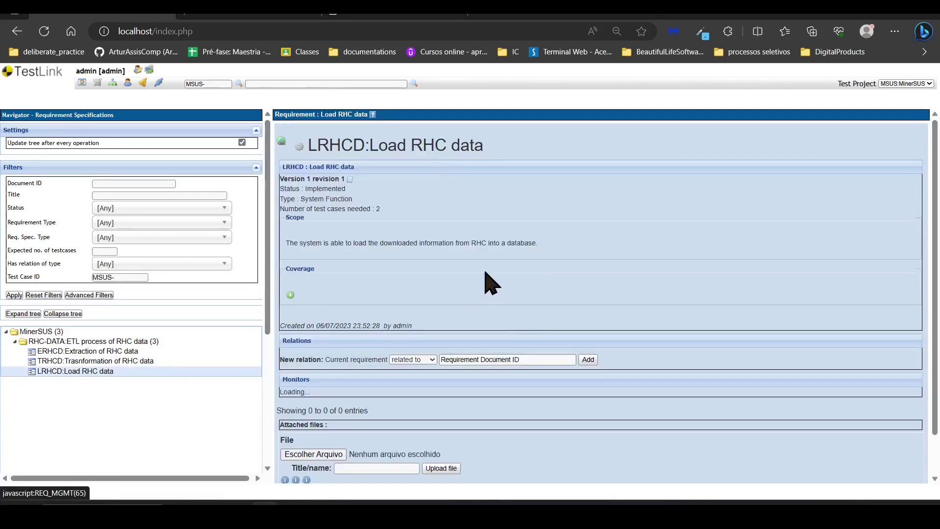
pyautogui.scroll(-1, 485, 277)
pyautogui.scroll(1, 477, 276)
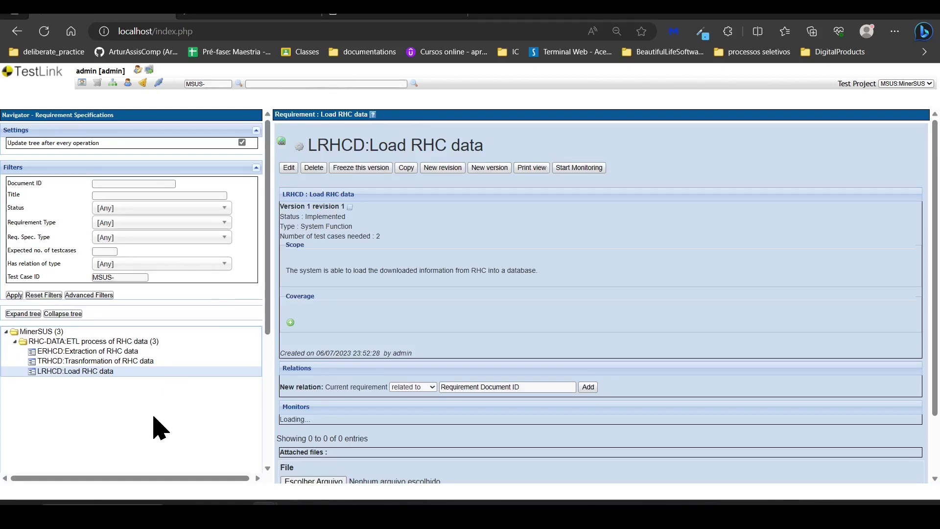
pyautogui.click(298, 146)
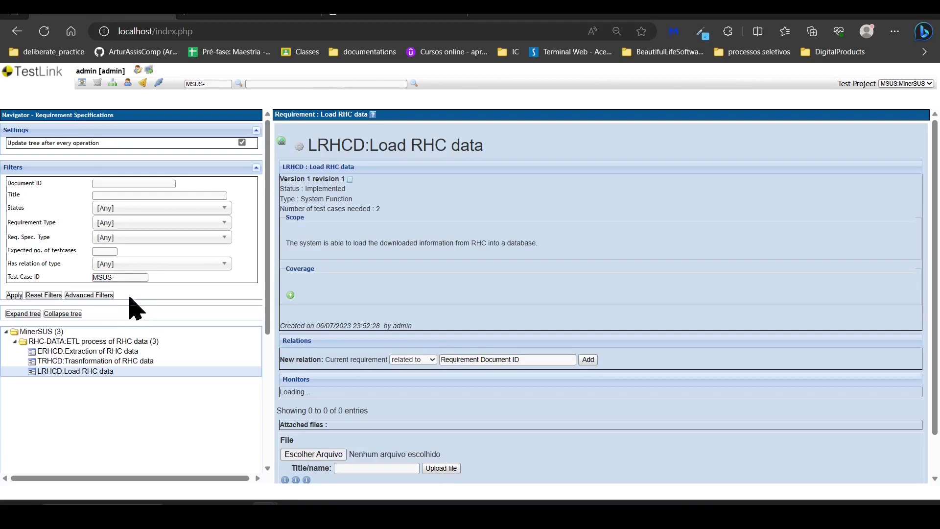
pyautogui.click(14, 341)
pyautogui.click(6, 332)
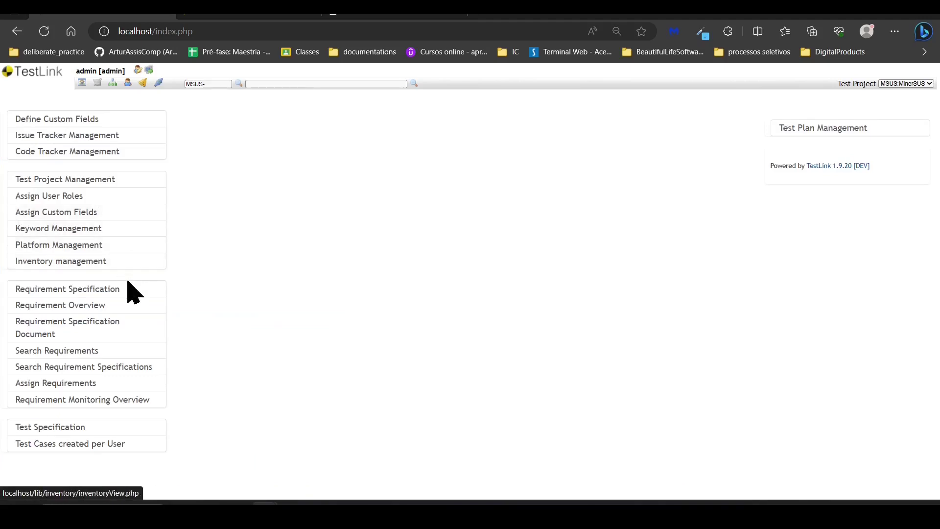
# - Check the overview of all project requirements and generate the requirement specification document for RHC-DATA in HTML
pyautogui.click(69, 306)
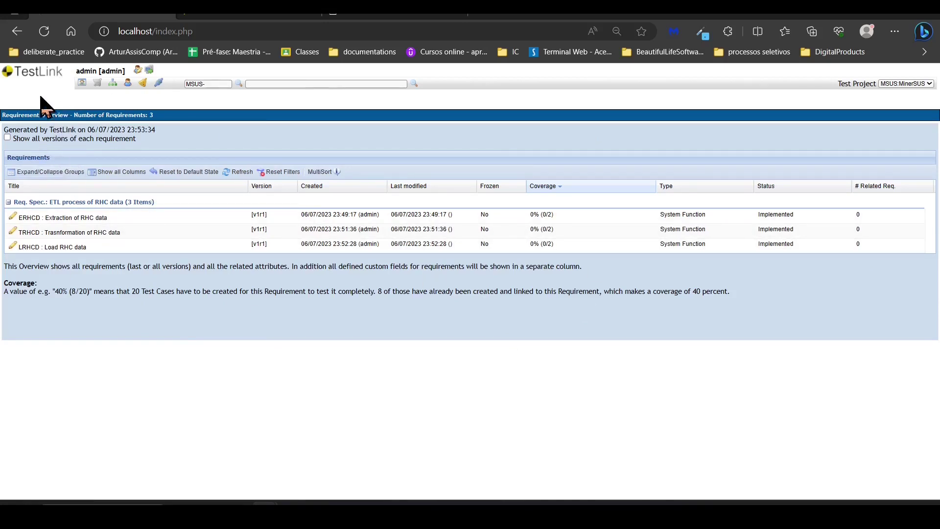
pyautogui.click(17, 32)
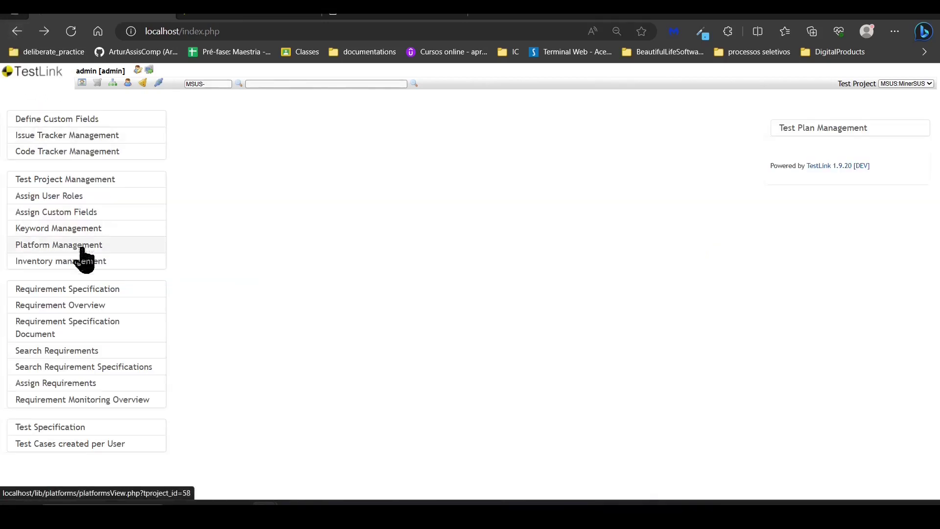
pyautogui.click(69, 331)
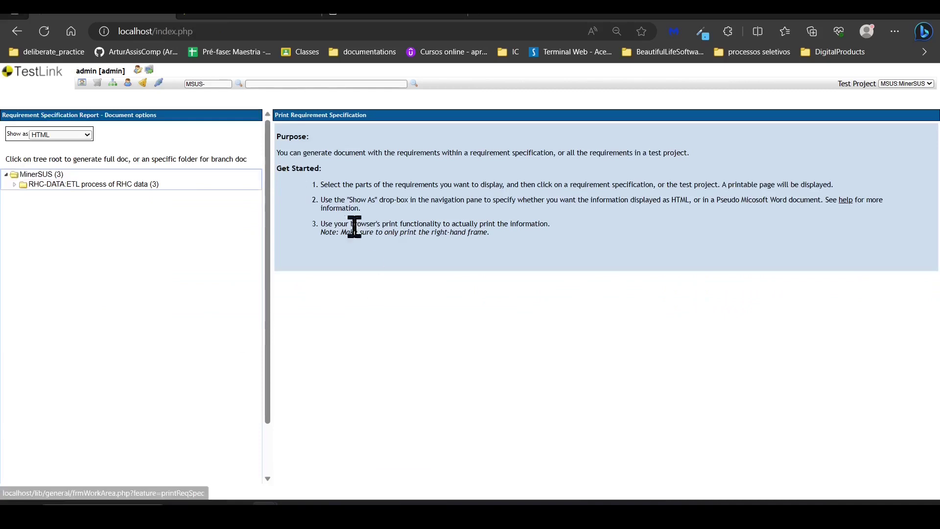
pyautogui.click(36, 184)
pyautogui.scroll(-5, 484, 314)
pyautogui.scroll(-1, 484, 313)
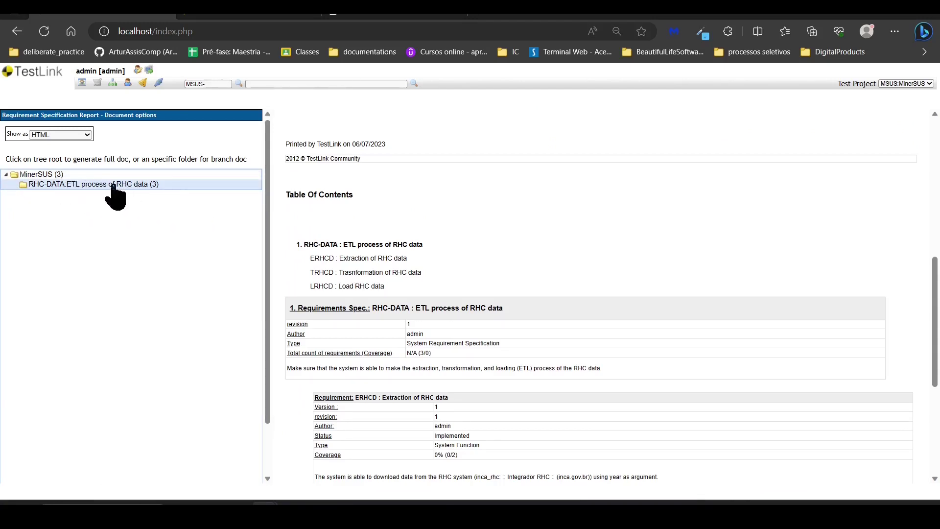
# - Generate the requirements specification document for the whole MinerSUS project and read through its contents and requirement entries
pyautogui.click(52, 175)
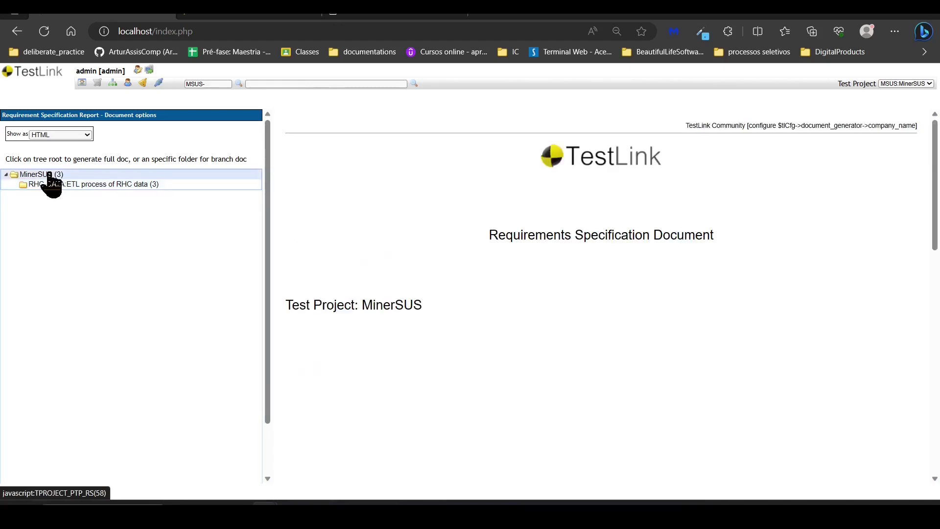
pyautogui.click(6, 175)
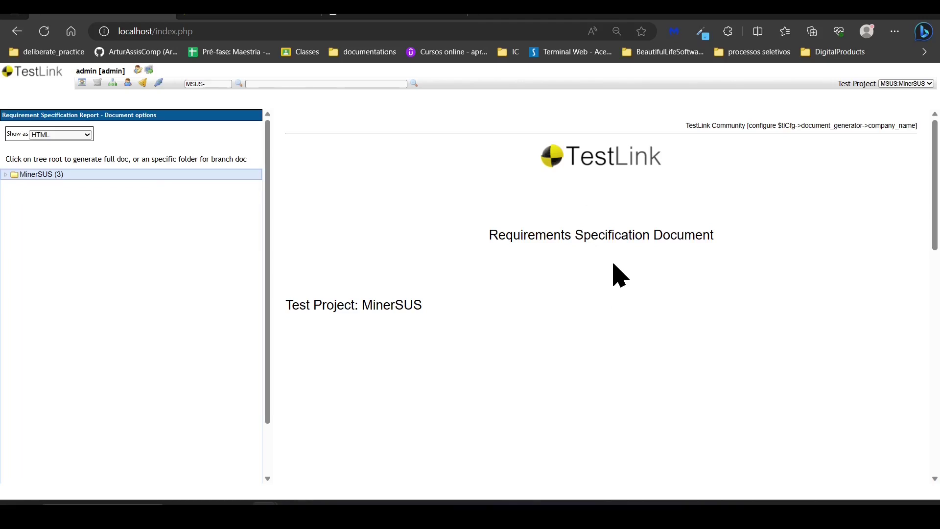
pyautogui.scroll(-8, 620, 275)
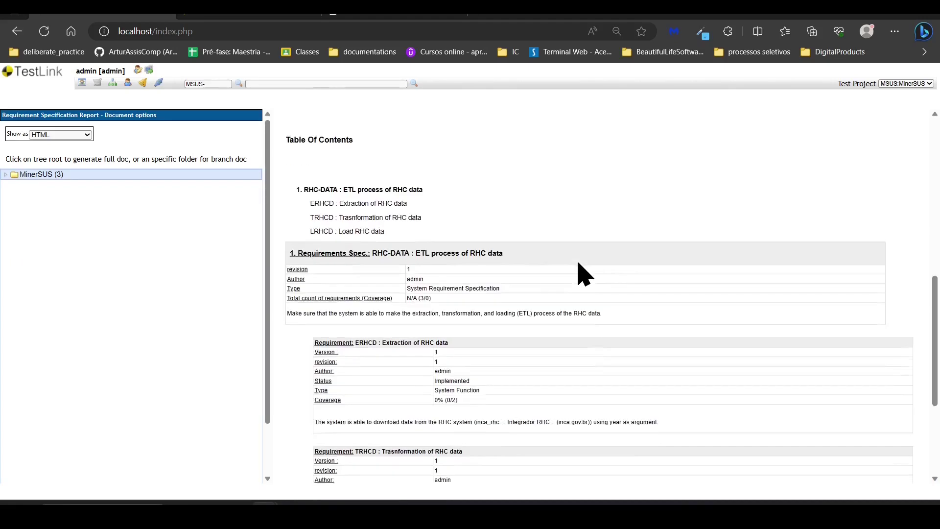
pyautogui.scroll(3, 391, 230)
pyautogui.scroll(-2, 397, 396)
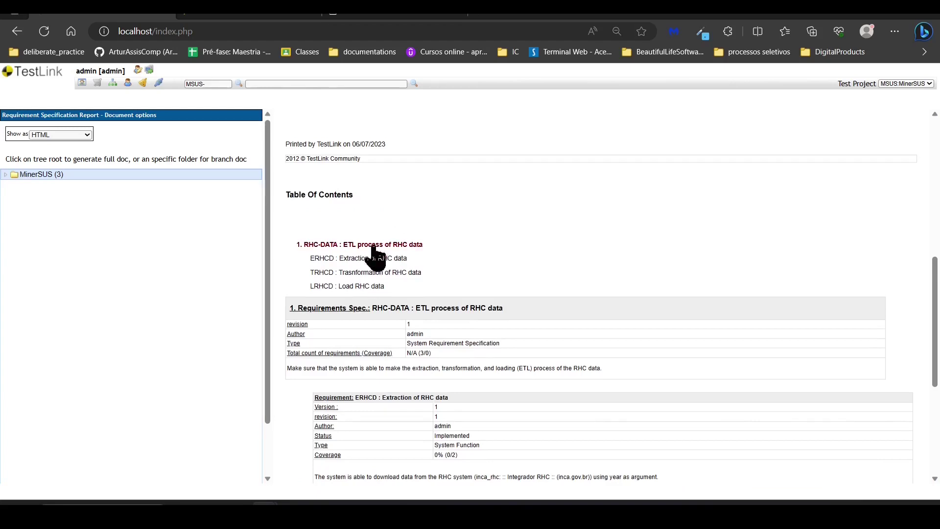
pyautogui.scroll(-5, 370, 294)
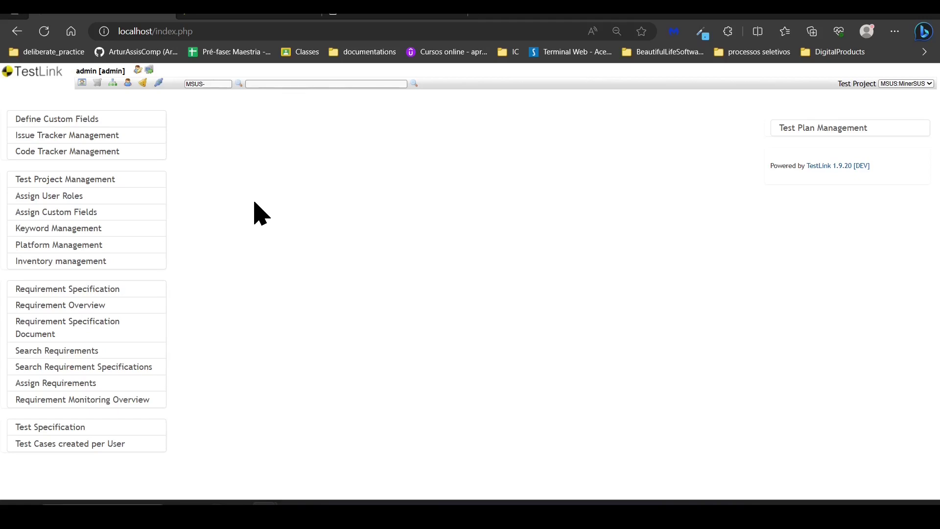
# - In the test specification, start a new test suite under MinerSUS named "RHC Operations"
pyautogui.click(108, 431)
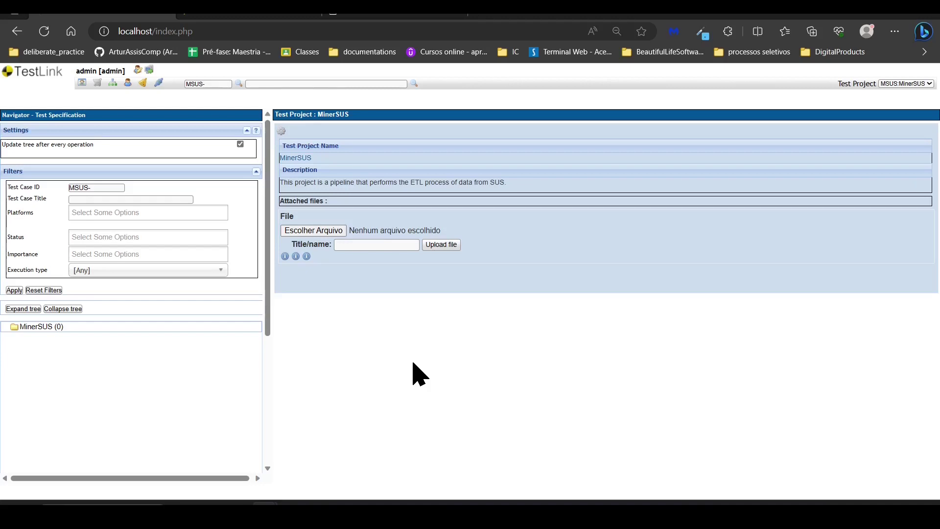
pyautogui.click(30, 327)
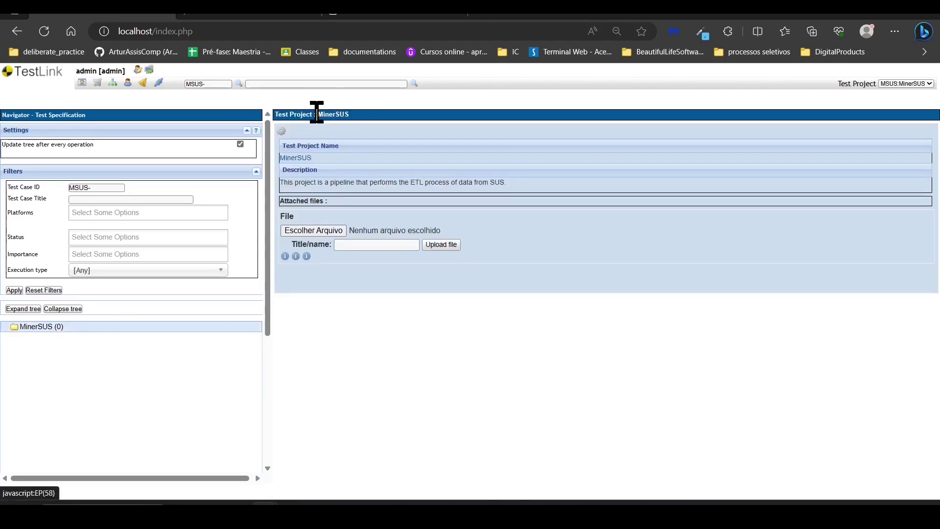
pyautogui.click(281, 131)
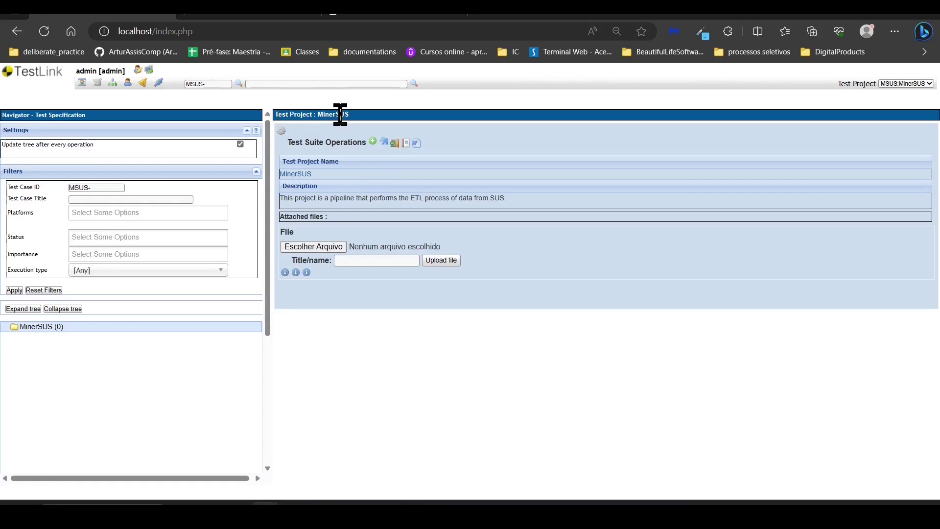
pyautogui.click(373, 142)
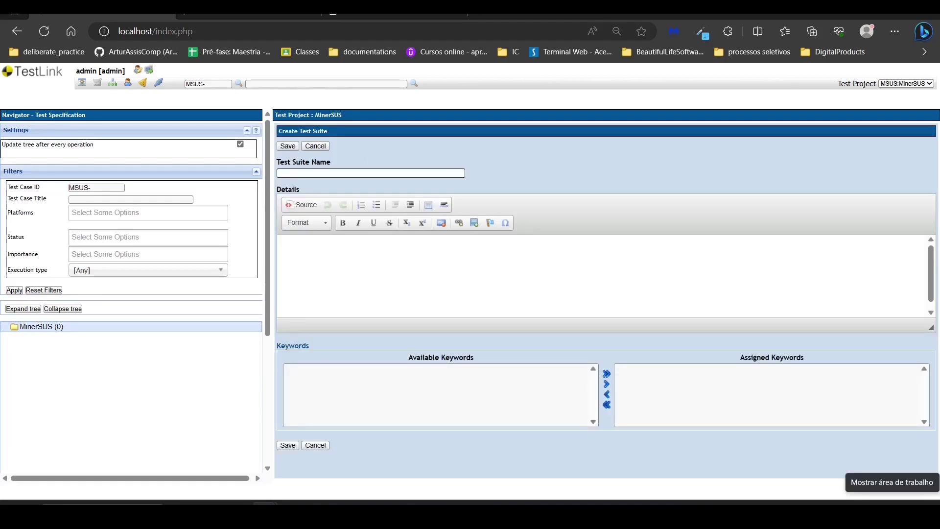
pyautogui.write('RHC Operations')
pyautogui.press('Tab')
# - Write suite details about checking the RHC data ETL process, introduce the list of items checked, and rename the suite "RHC ETL operation"
pyautogui.write('This suite checks if the ETL process of RHC data is properly done.')
pyautogui.press('Return')
pyautogui.click(377, 204)
pyautogui.write('The following items will be checked:')
pyautogui.press('Return')
pyautogui.click(377, 205)
pyautogui.doubleClick(311, 173)
pyautogui.write('ETL operation')
# - Add bullets for extraction of RHC data from inca rhc, transformation of the extracted data and load into a database, and save the suite
pyautogui.click(314, 262)
pyautogui.write('Extraction of RHC data from inca rhc.')
pyautogui.press('Return')
pyautogui.write('Transformation of the RHC extracted data;')
pyautogui.press('Return')
pyautogui.write('Load of the RHC data into a database;')
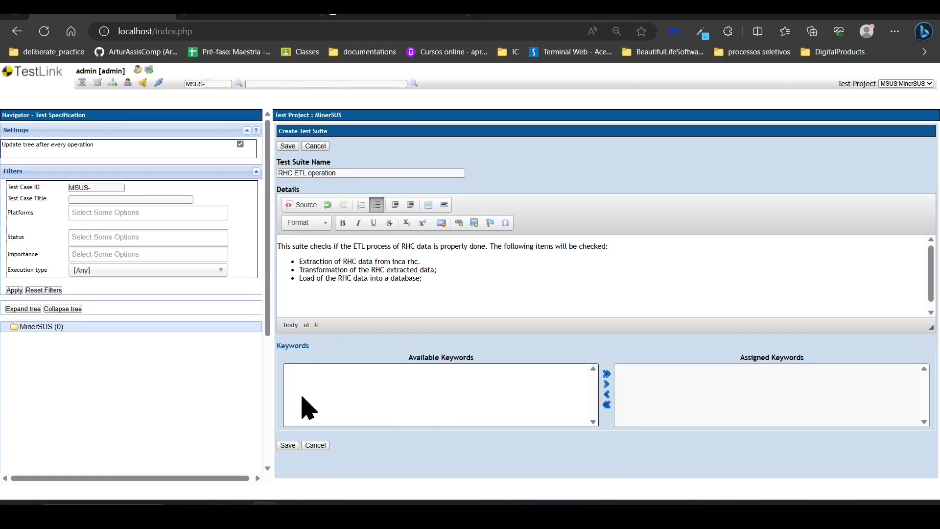
pyautogui.click(289, 446)
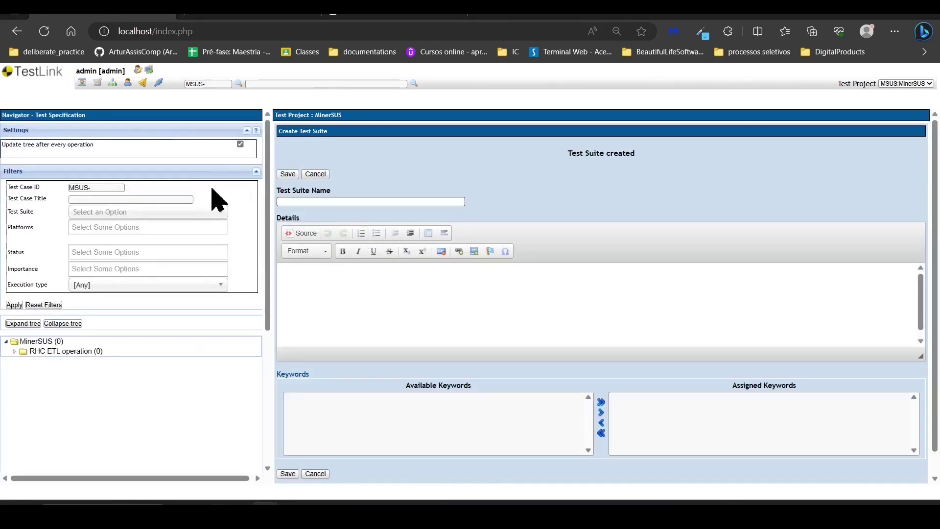
# - Create the keyword RHC with the description "Everything related to the system Registro Hospitalar de Câncer (RHC) form SUS."
pyautogui.click(82, 83)
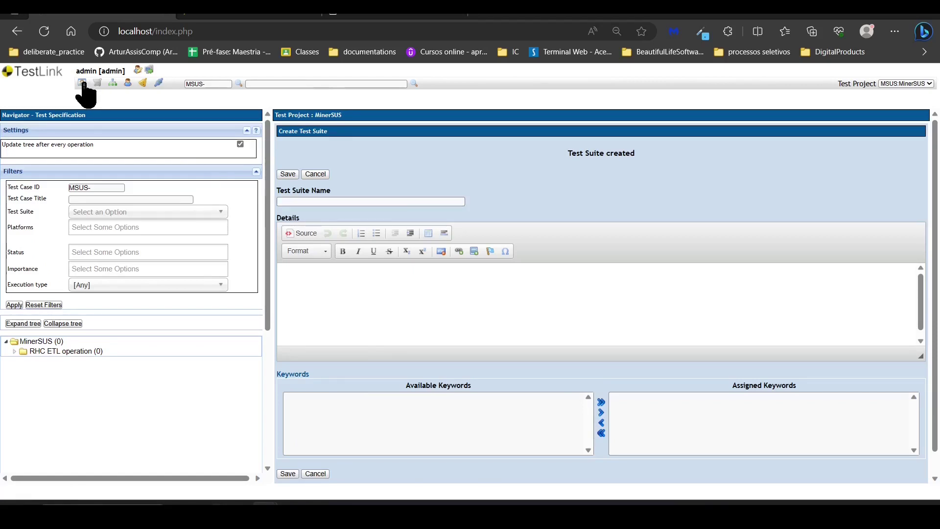
pyautogui.click(60, 230)
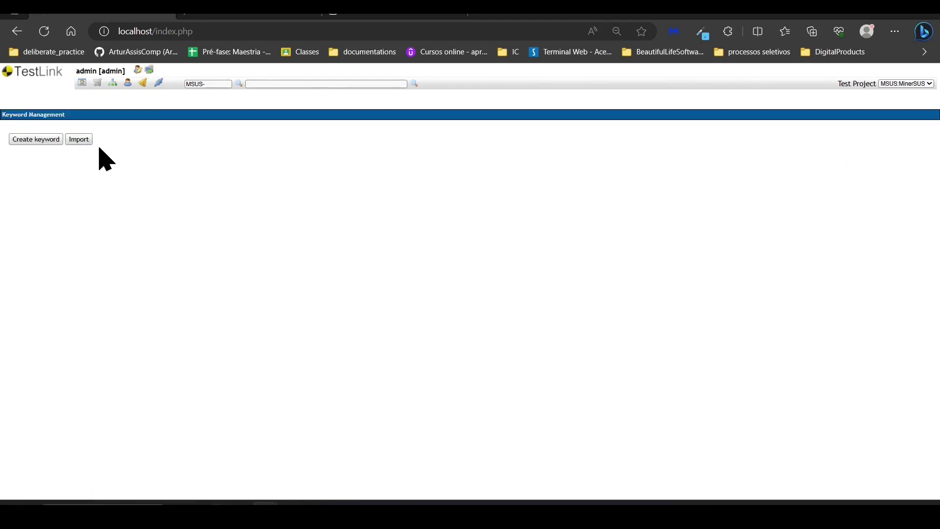
pyautogui.click(24, 141)
pyautogui.write('RHC')
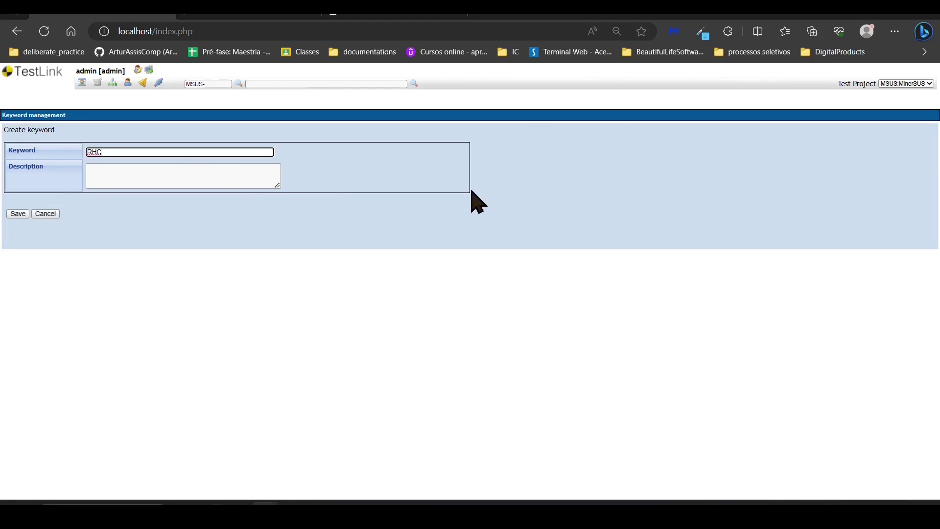
pyautogui.press('Tab')
pyautogui.write('Everything related to the system Registro Hospitalar de Câncer (RHC) form SUS.')
pyautogui.click(17, 214)
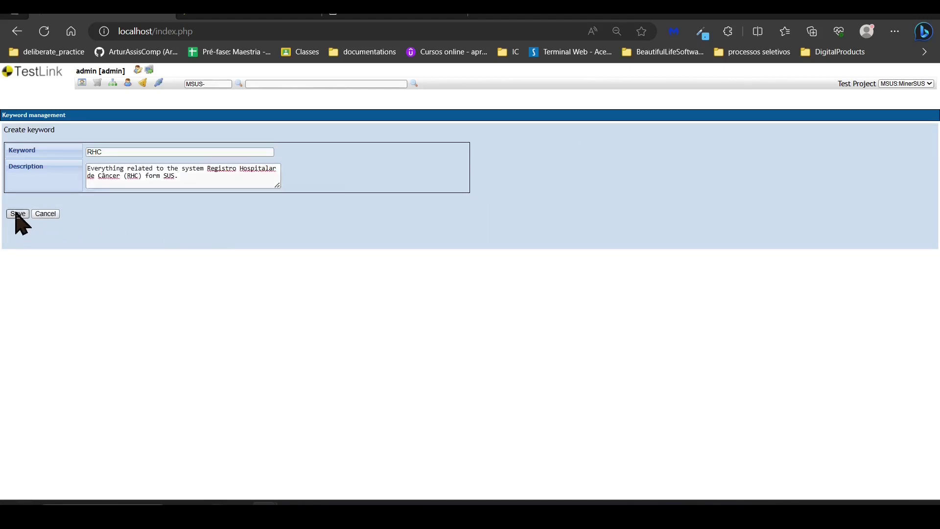
# - Assign the RHC keyword to the RHC ETL operation test suite in the test specification
pyautogui.click(82, 83)
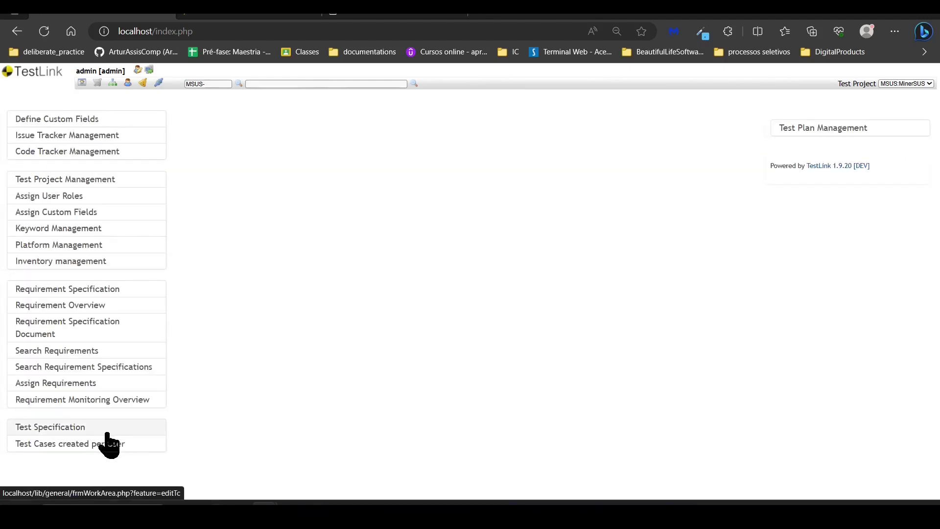
pyautogui.click(104, 429)
pyautogui.click(76, 351)
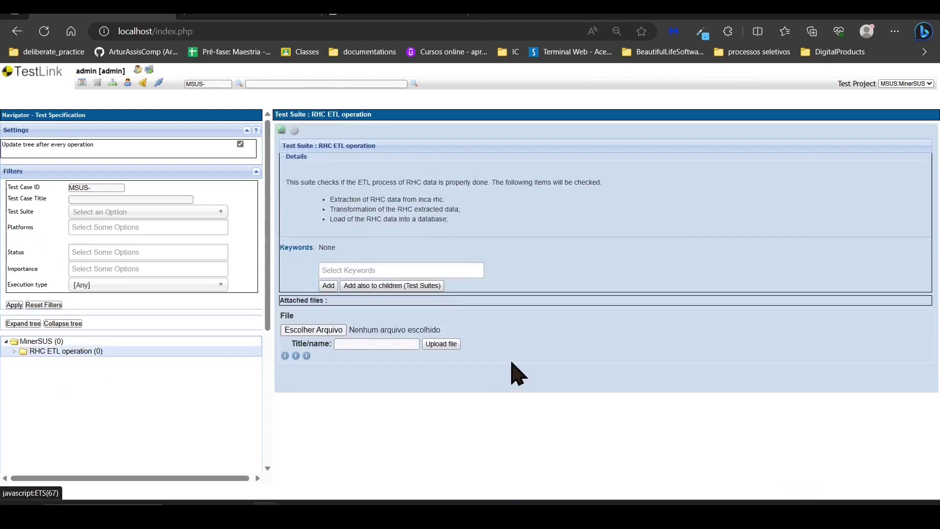
pyautogui.click(347, 270)
pyautogui.click(419, 287)
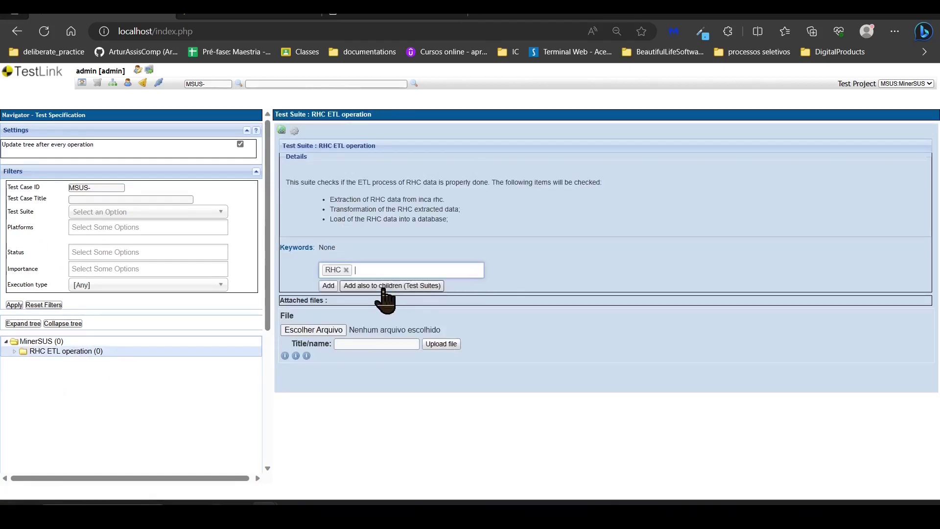
pyautogui.click(327, 285)
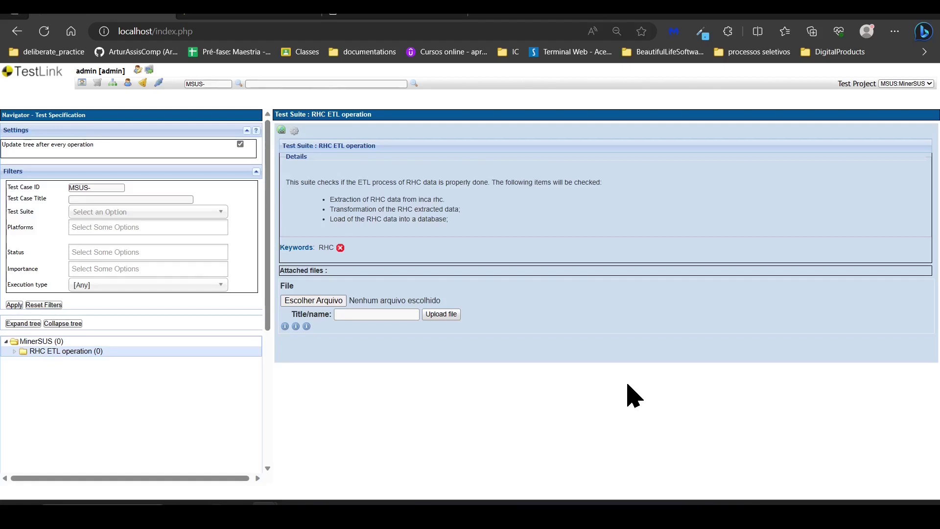
# - Show the available operations for the RHC ETL operation test suite
pyautogui.click(14, 352)
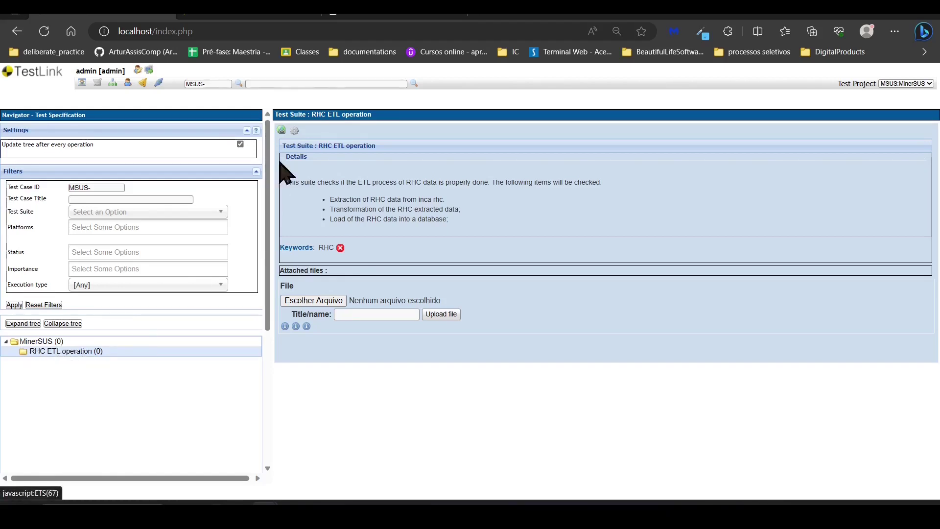
pyautogui.click(295, 131)
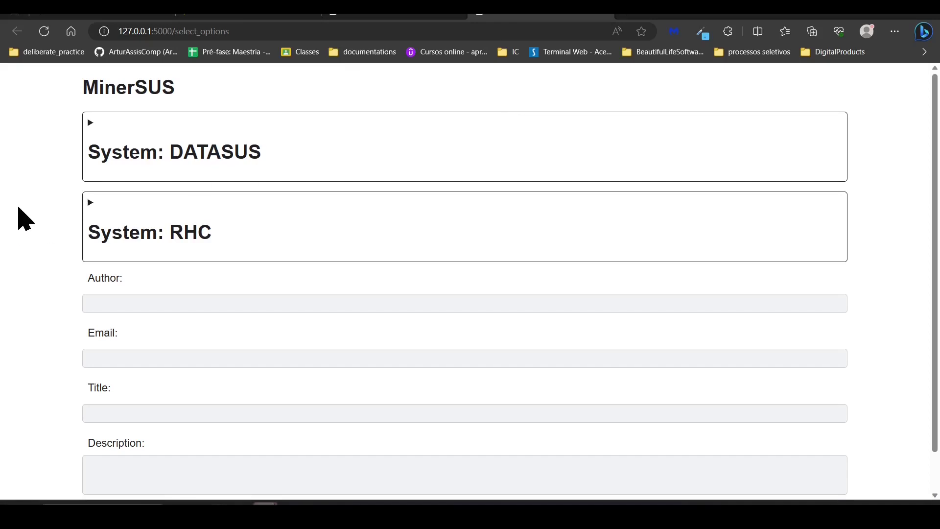
# - Look over the MinerSUS select options form and switch to the IntegradorRHC "Tabular Dados" page
pyautogui.scroll(-2, 23, 217)
pyautogui.scroll(2, 21, 216)
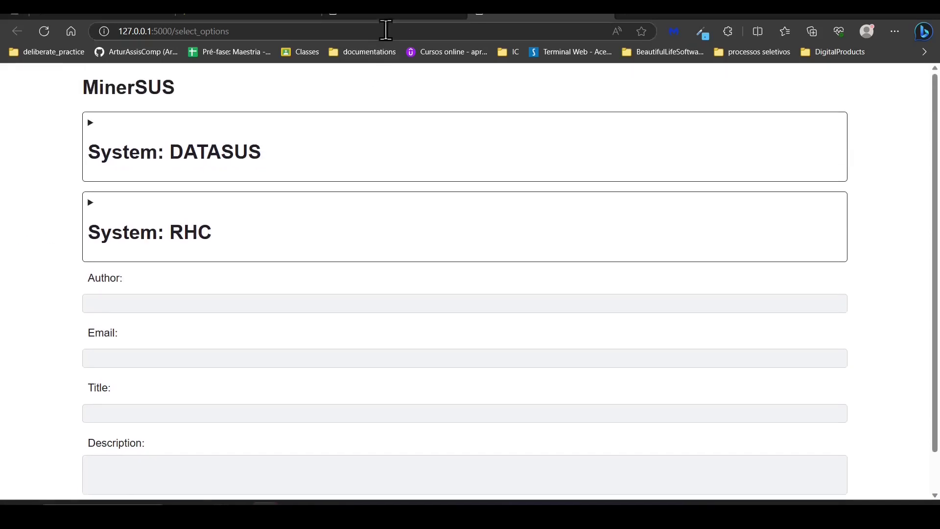
pyautogui.click(399, 16)
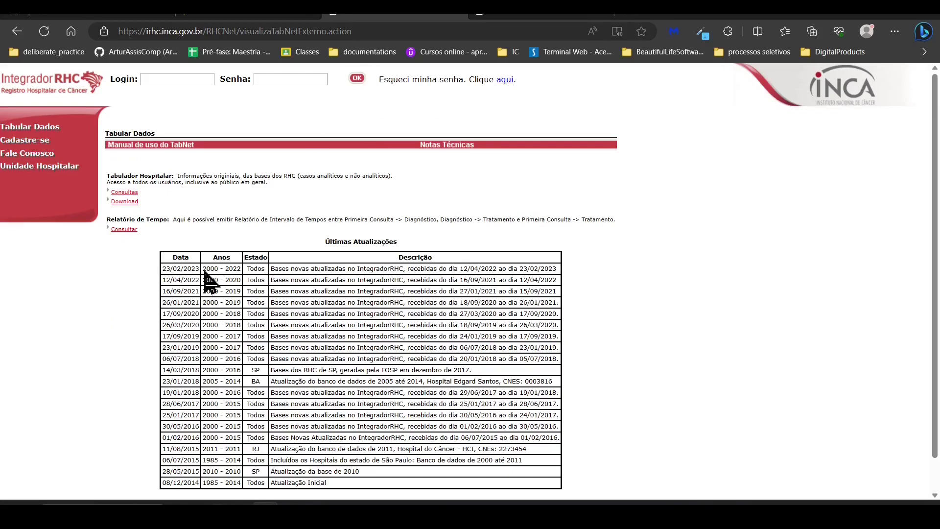
# - Switch to the IntegradorRHC download window for all states and enlarge it to view the list of years
pyautogui.hotkey('alt', 'Tab')
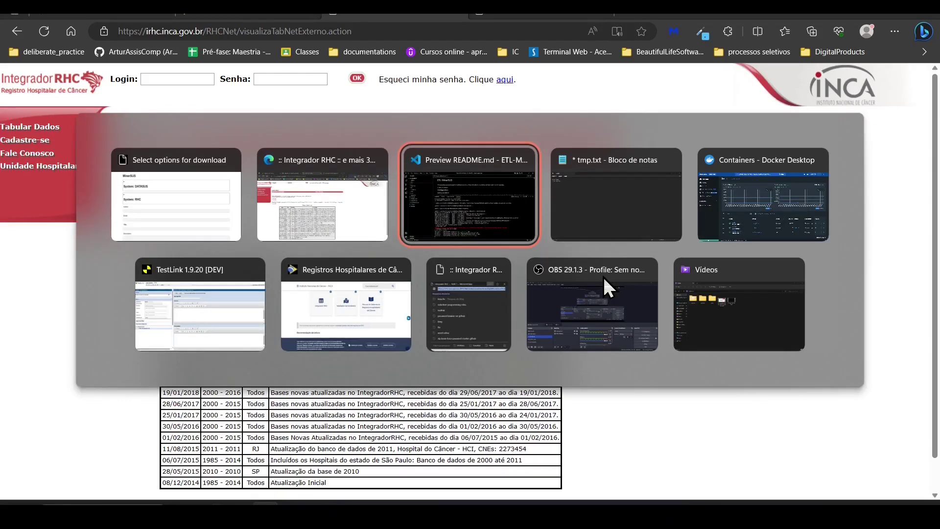
pyautogui.hotkey('alt', 'Tab')
pyautogui.hotkey('alt', 'Tab')
pyautogui.hotkey('alt', 'Tab')
pyautogui.hotkey('alt', 'Tab')
pyautogui.hotkey('alt', 'Tab')
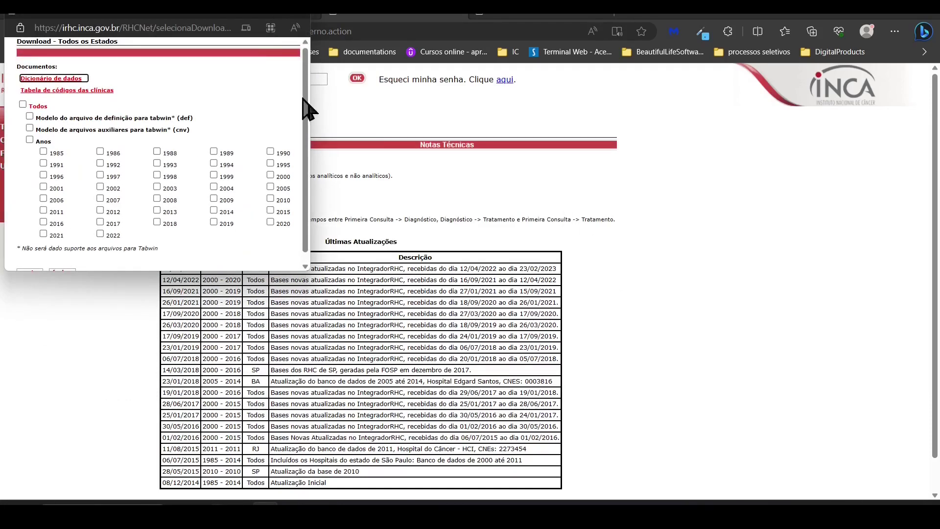
pyautogui.doubleClick(273, 16)
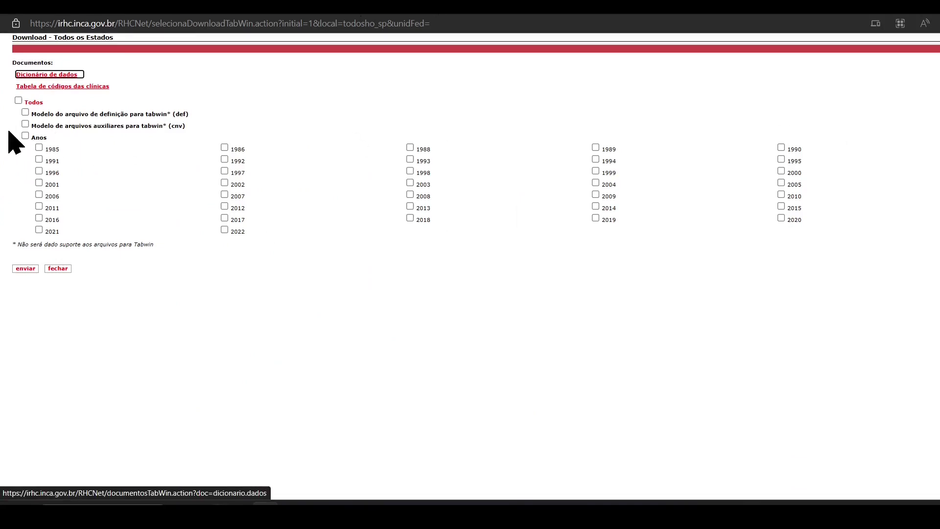
# - Try selecting the years 1985, 1986, 1988, 1989 and 1998 on the RHC download form and put the window away
pyautogui.click(39, 148)
pyautogui.click(226, 148)
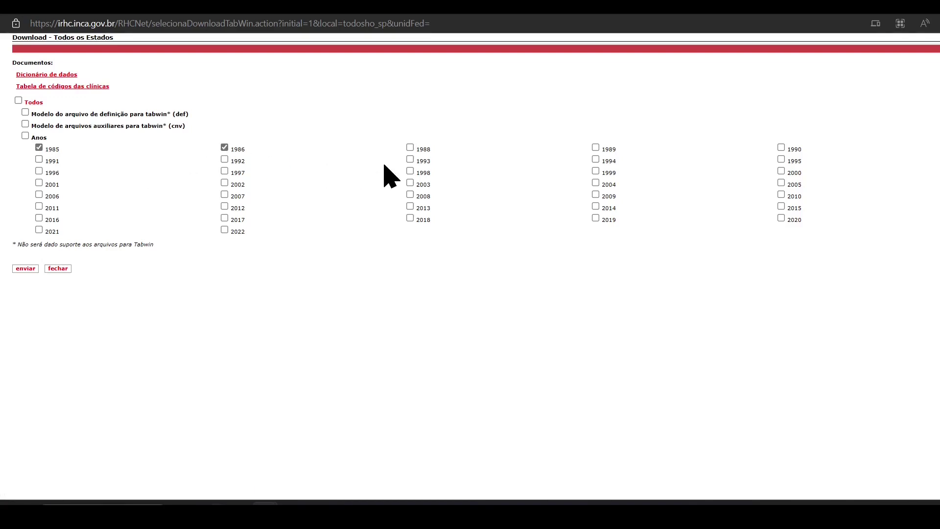
pyautogui.click(411, 147)
pyautogui.click(596, 148)
pyautogui.click(411, 171)
pyautogui.click(874, 10)
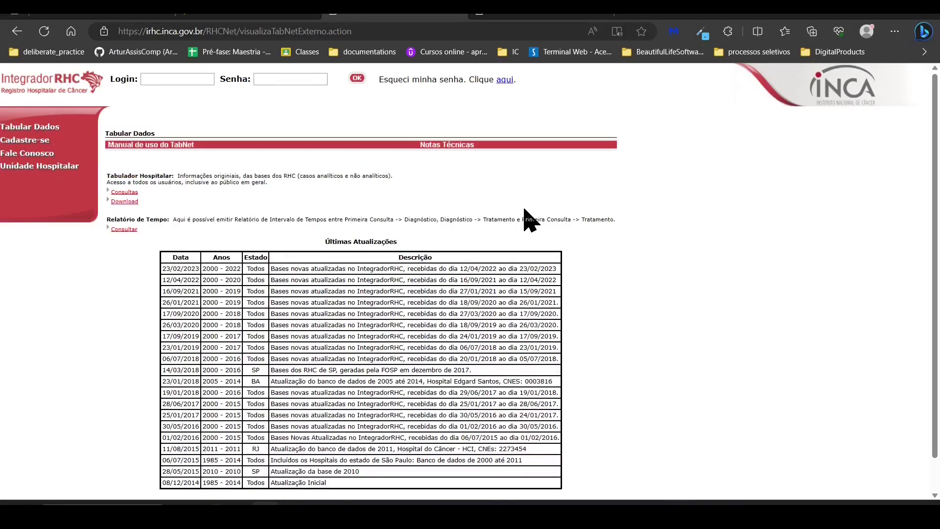
# - Examine the systems on the MinerSUS select options page, expanding System: RHC and looking through its Ano list
pyautogui.click(529, 15)
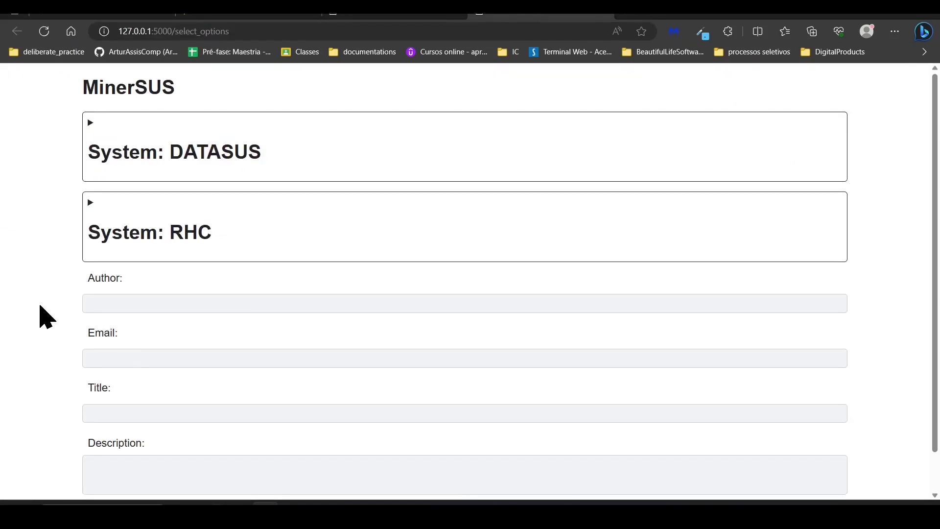
pyautogui.click(216, 167)
pyautogui.scroll(-5, 59, 312)
pyautogui.scroll(5, 53, 310)
pyautogui.click(219, 166)
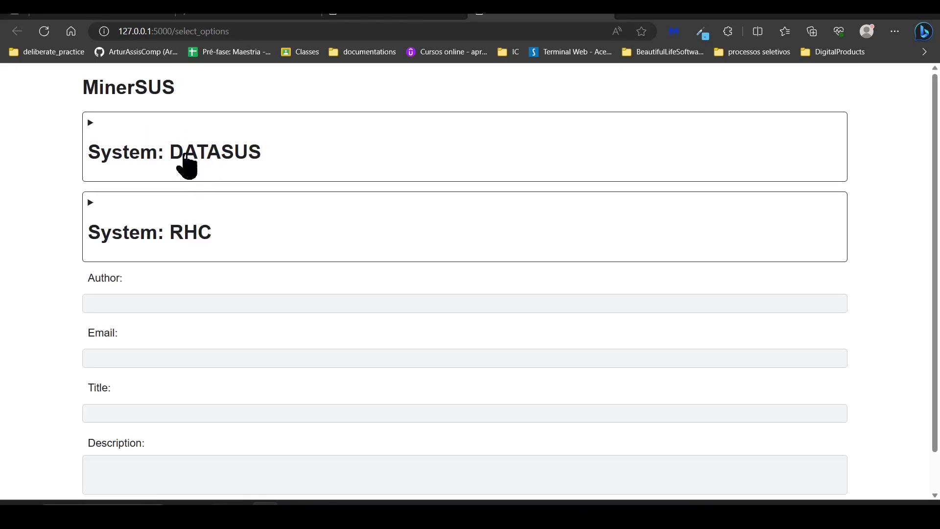
pyautogui.click(193, 236)
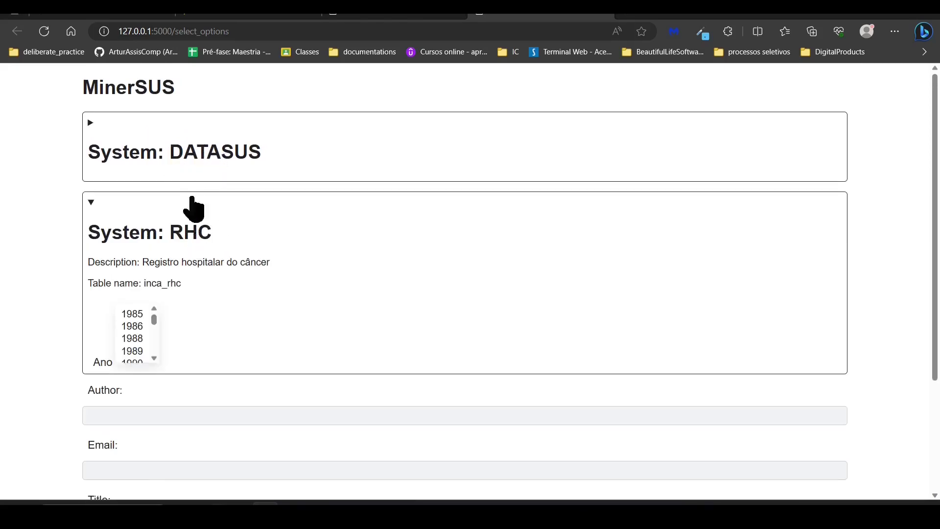
pyautogui.scroll(-2, 248, 332)
pyautogui.scroll(-5, 130, 250)
pyautogui.click(155, 257)
pyautogui.moveTo(155, 249); pyautogui.dragTo(159, 227)
pyautogui.moveTo(136, 262); pyautogui.dragTo(136, 235)
pyautogui.scroll(-10, 138, 245)
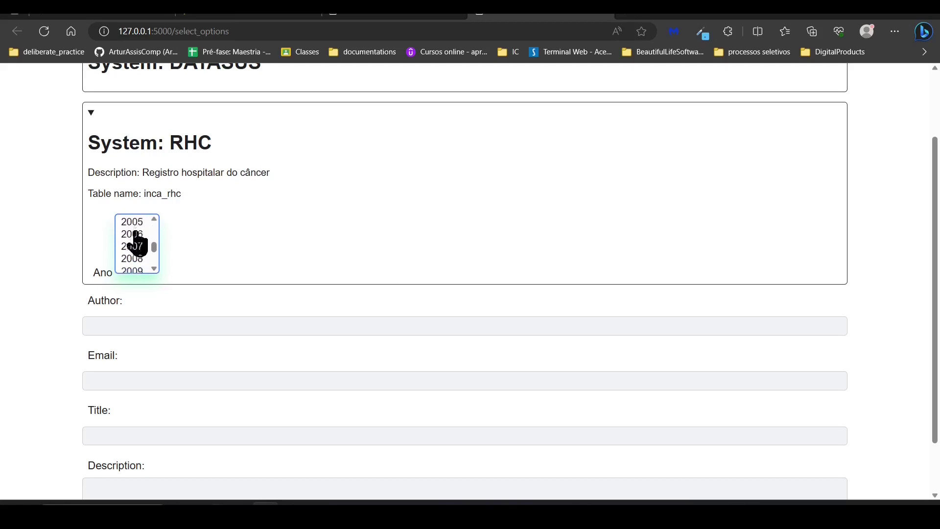
pyautogui.scroll(3, 5, 250)
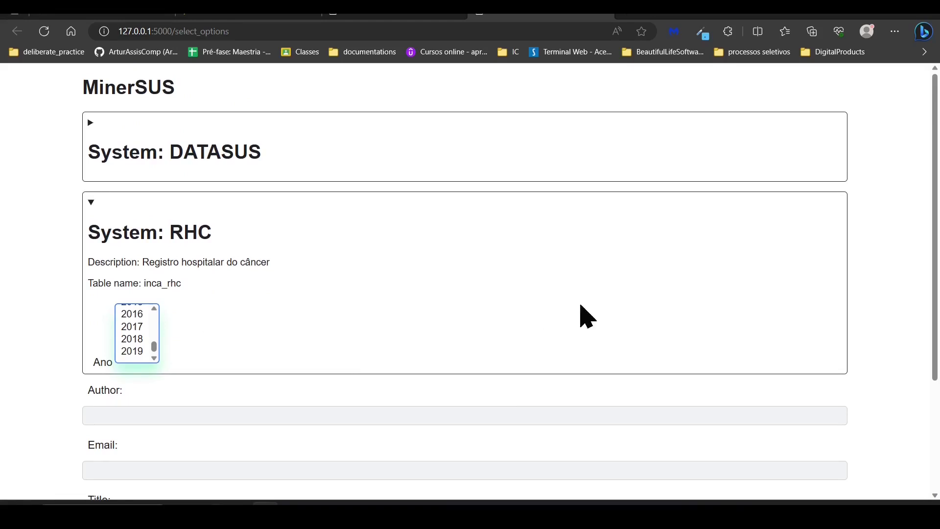
# - Switch to the tmp.txt notes and start a bracketed "Domínios:" list with the item "- Anos selecionados," below the ETL do RHC entry
pyautogui.click(480, 513)
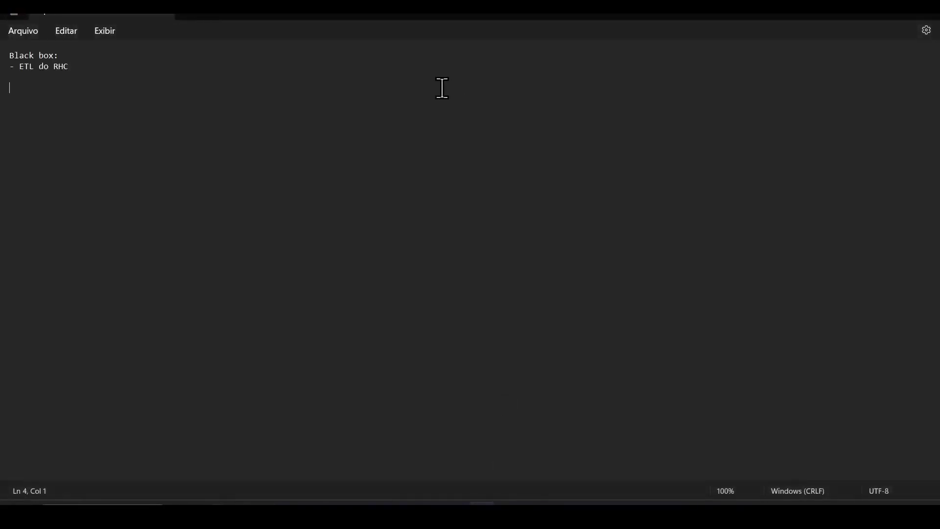
pyautogui.write('Domínios:')
pyautogui.press('Return')
pyautogui.write('[ \t- Anos selecionados, \t-')
pyautogui.moveTo(147, 113); pyautogui.dragTo(64, 119)
pyautogui.click(65, 119)
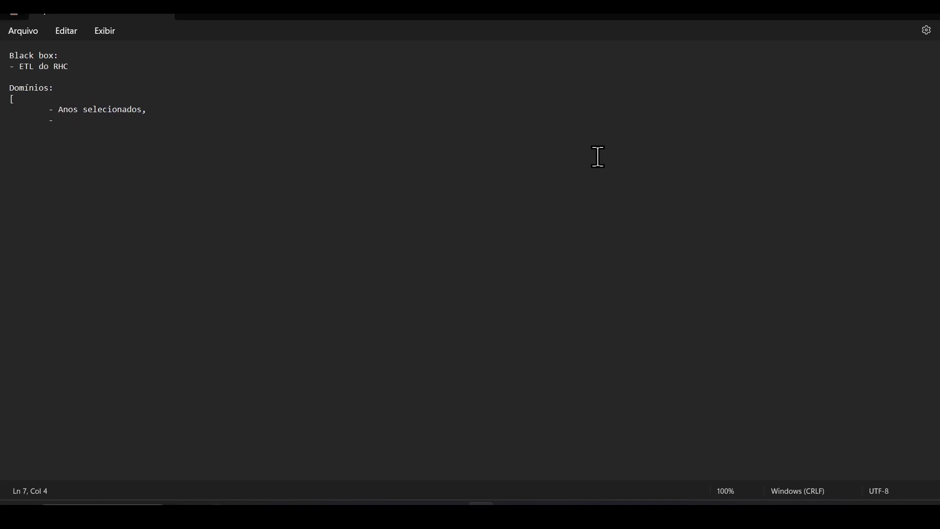
# - Try selecting the years 1986, 1988, 1992 and 2004 on the RHC download form and put the window away
pyautogui.hotkey('alt', 'Tab')
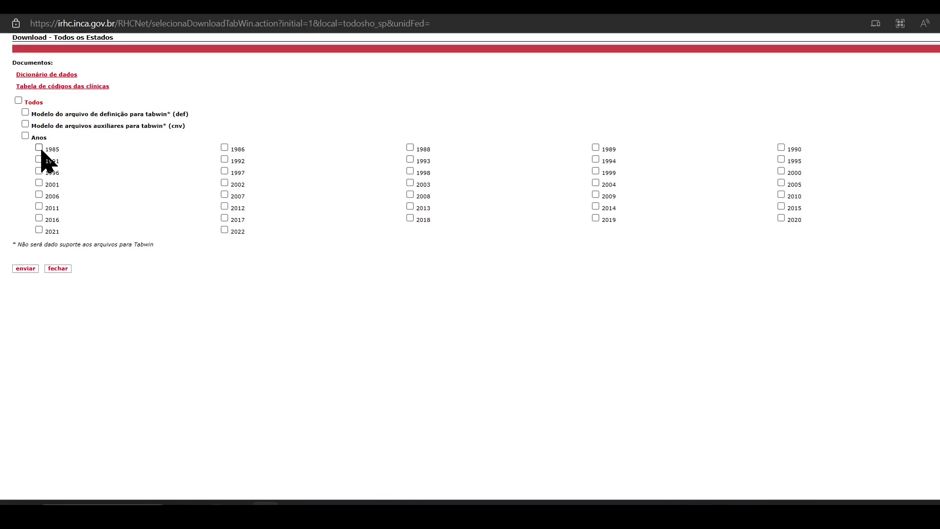
pyautogui.click(225, 149)
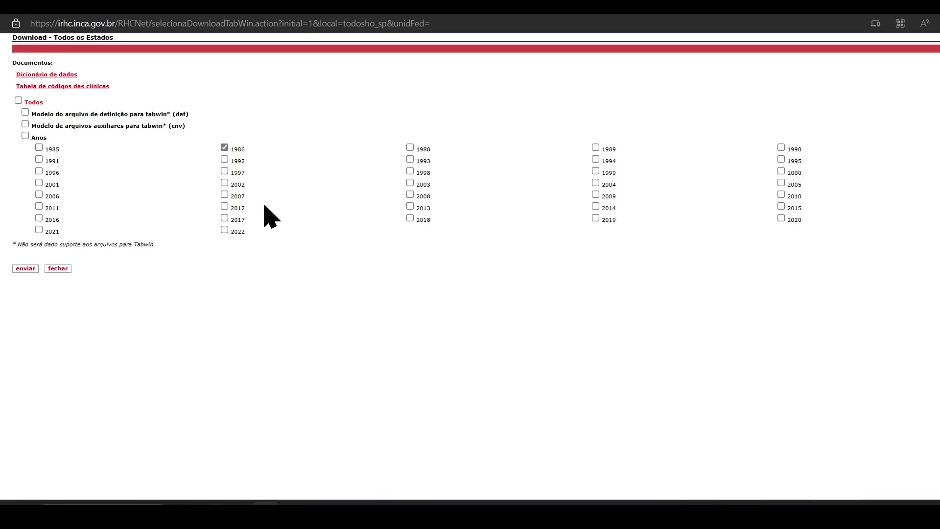
pyautogui.click(412, 148)
pyautogui.click(225, 160)
pyautogui.click(594, 184)
pyautogui.click(871, 6)
pyautogui.click(873, 10)
# - Under "Valor do ano selecionado" in the notes' domain list, add the sub-item "* Valor de domínio: 2004"
pyautogui.moveTo(204, 122); pyautogui.dragTo(3, 109)
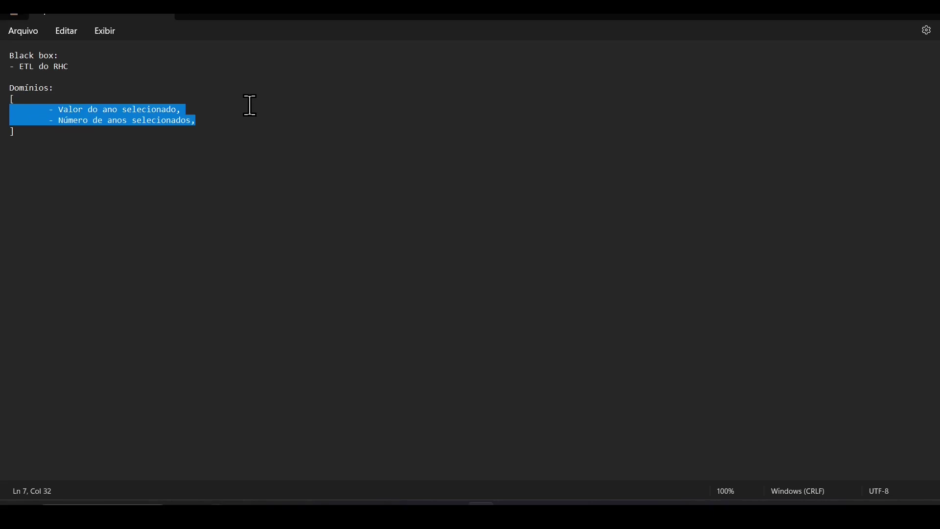
pyautogui.click(189, 109)
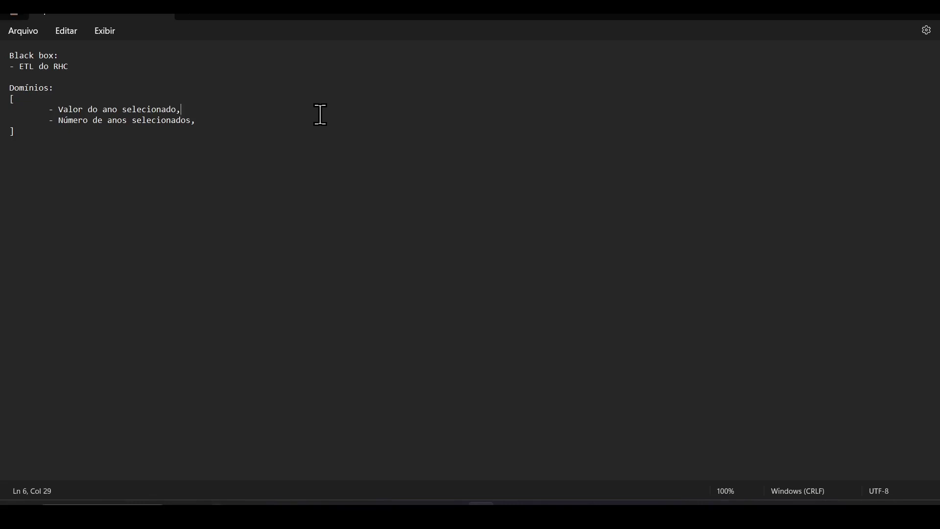
pyautogui.press('Left')
pyautogui.write('(')
pyautogui.press('BackSpace')
pyautogui.press('BackSpace')
pyautogui.press('Delete')
pyautogui.write(':')
pyautogui.press('Return')
pyautogui.press('Tab')
pyautogui.press('Tab')
pyautogui.write('* Valor de domínio: 2004')
# - Add a second sub-item "* Valores de fronteira:" below the domain value of the selected year
pyautogui.press('Return')
pyautogui.press('Tab')
pyautogui.press('Tab')
pyautogui.write('* ')
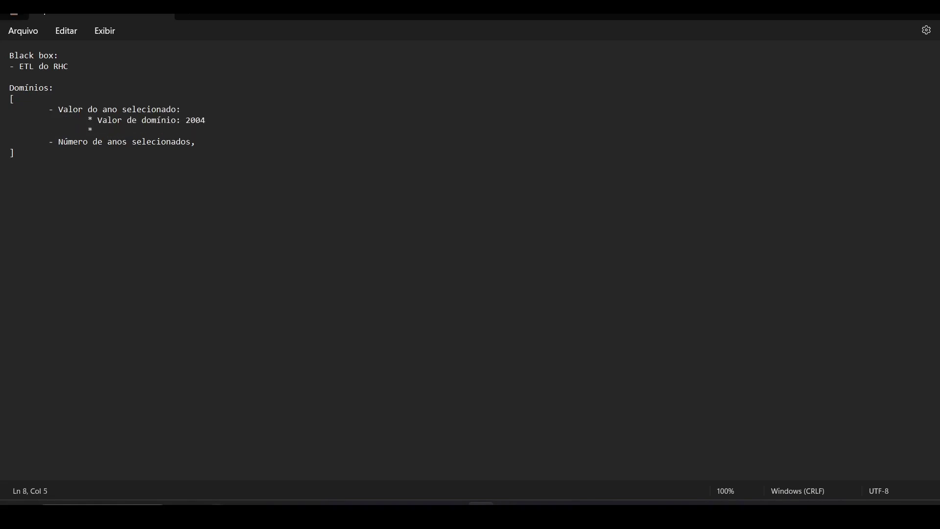
pyautogui.write('Valores de fronteira:')
# - Select only the first and last available years, 1985 and 2022, on the RHC download form
pyautogui.hotkey('alt', 'Tab')
pyautogui.hotkey('alt', 'Tab')
pyautogui.hotkey('alt', 'shift', 'Tab')
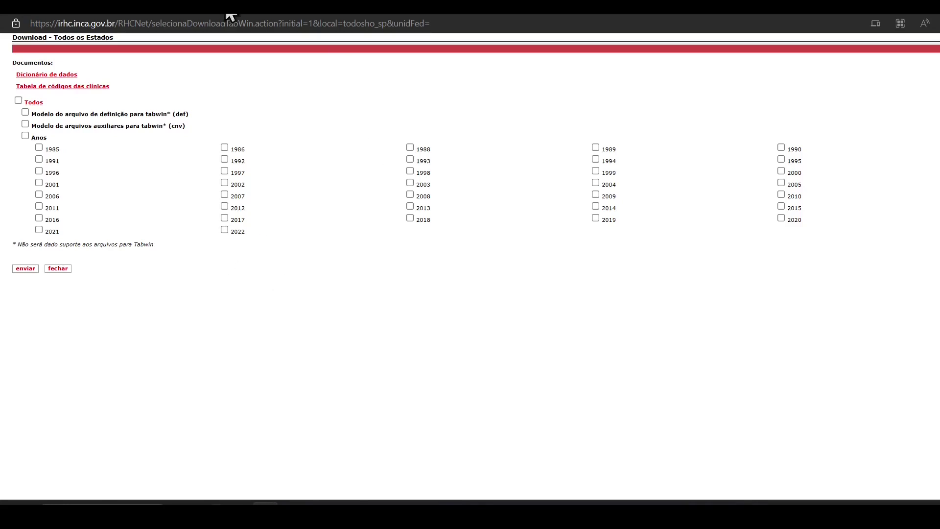
pyautogui.click(224, 147)
pyautogui.click(225, 148)
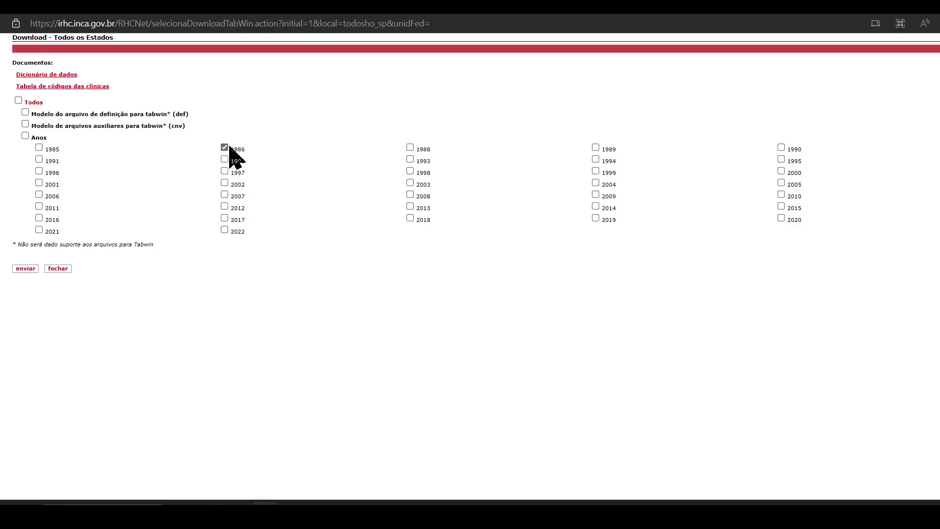
pyautogui.click(410, 147)
pyautogui.click(410, 148)
pyautogui.click(39, 147)
pyautogui.click(224, 230)
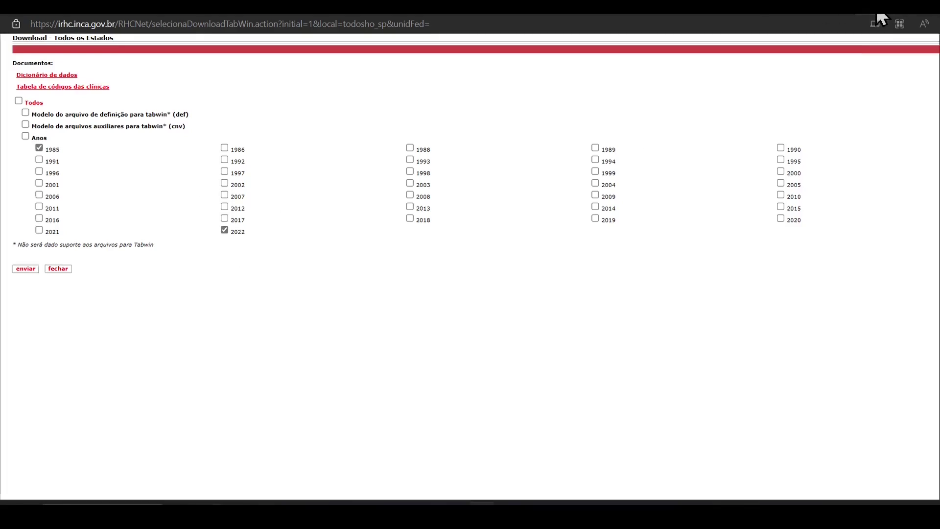
# - Fill in the "Valores de fronteira" line of the selected year with 1985, 2022, 1984, 2023
pyautogui.hotkey('alt', 'Tab')
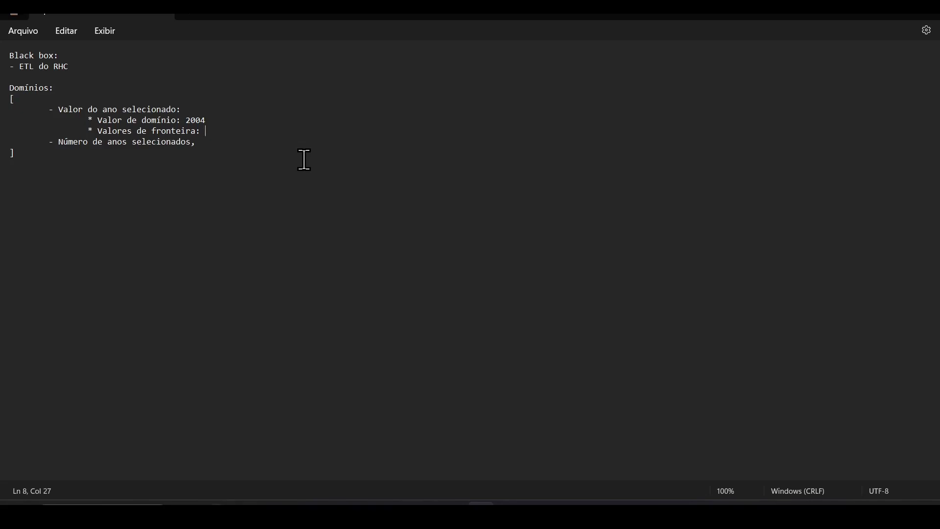
pyautogui.write('1985')
pyautogui.hotkey('alt', 'Tab')
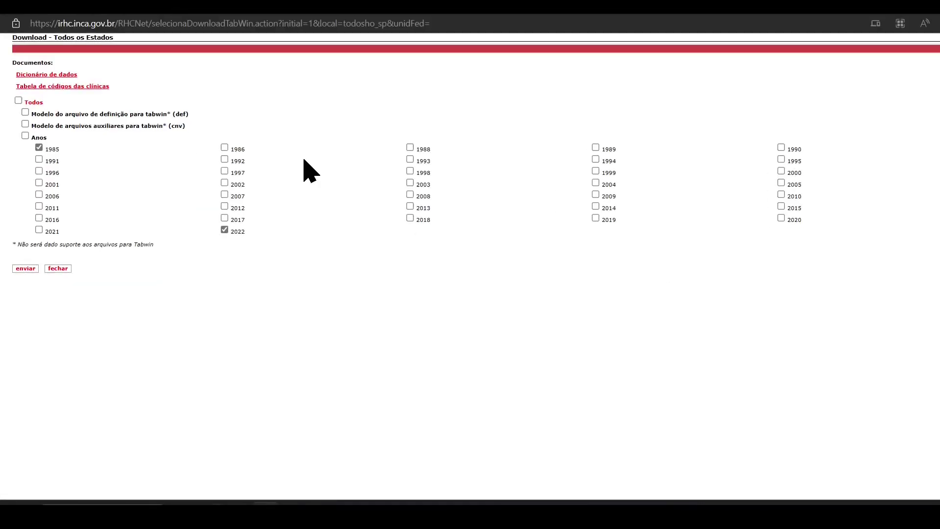
pyautogui.hotkey('alt', 'Tab')
pyautogui.write(', ')
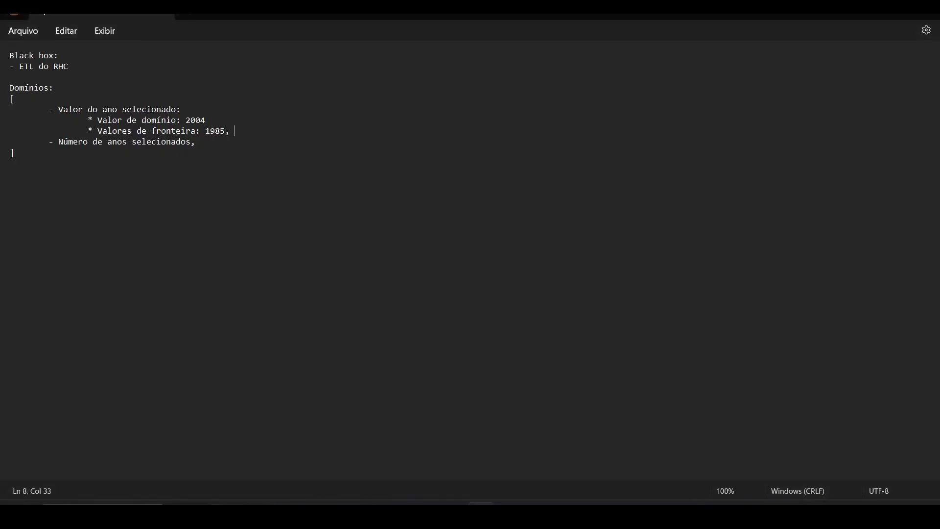
pyautogui.write('2022,')
pyautogui.hotkey('alt', 'Tab')
pyautogui.hotkey('alt', 'Tab')
pyautogui.write('1984, 2023')
# - Add 1900 and 2050 to the "Valor de domínio" line of the selected year
pyautogui.click(206, 120)
pyautogui.hotkey('alt', 'Tab')
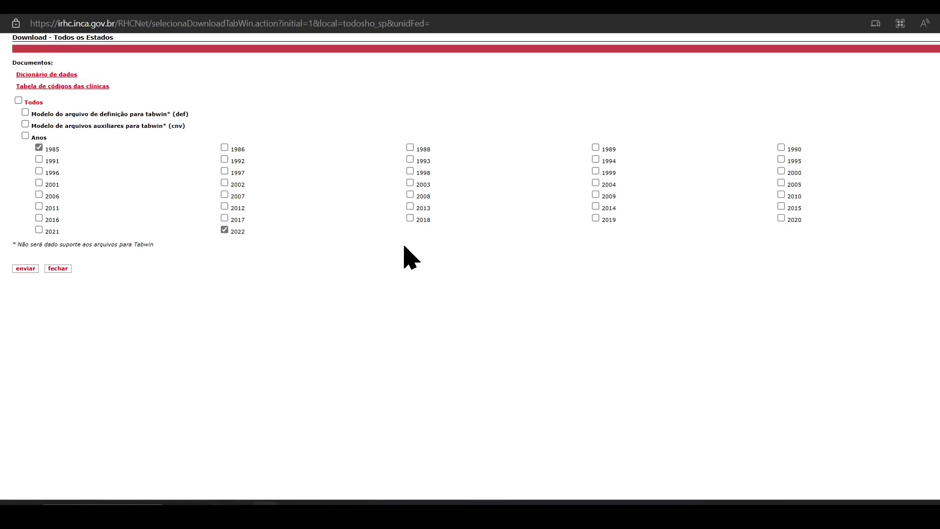
pyautogui.click(39, 148)
pyautogui.hotkey('alt', 'Tab')
pyautogui.moveTo(226, 120); pyautogui.dragTo(170, 111)
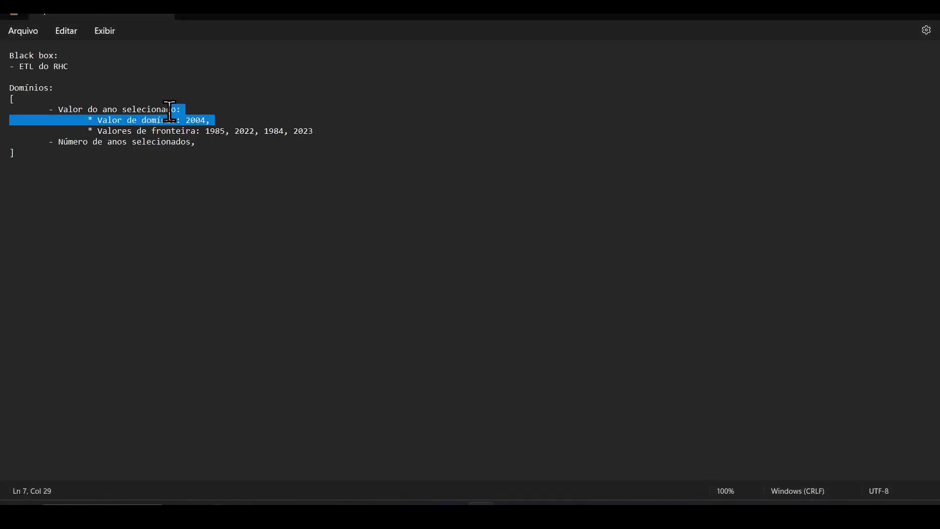
pyautogui.click(224, 117)
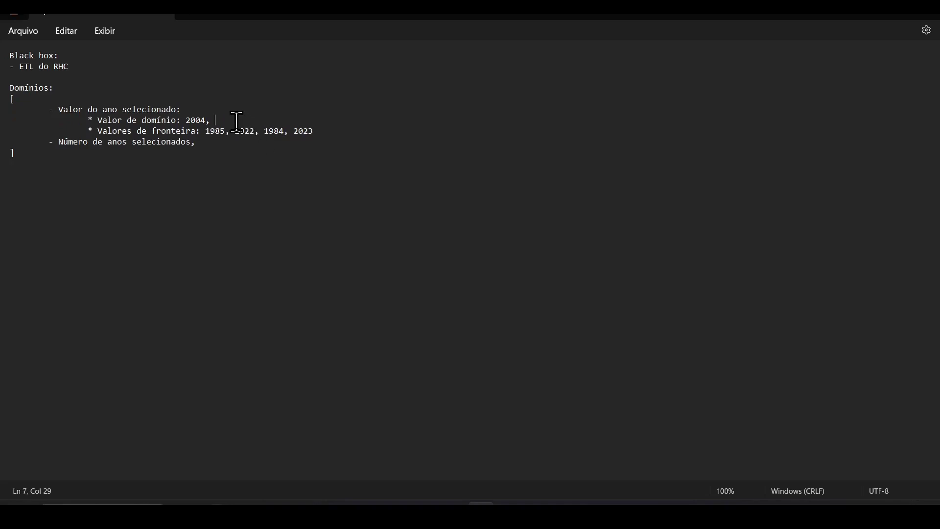
pyautogui.hotkey('alt', 'Tab')
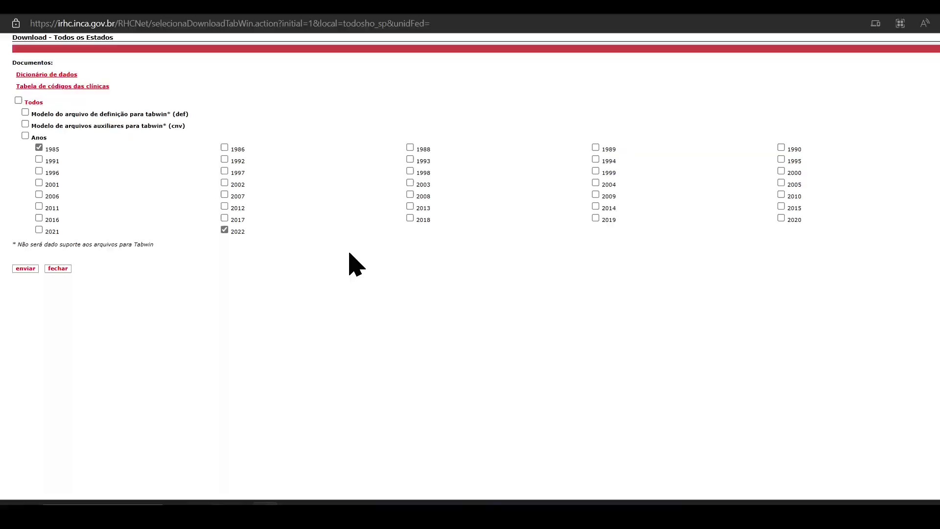
pyautogui.hotkey('alt', 'Tab')
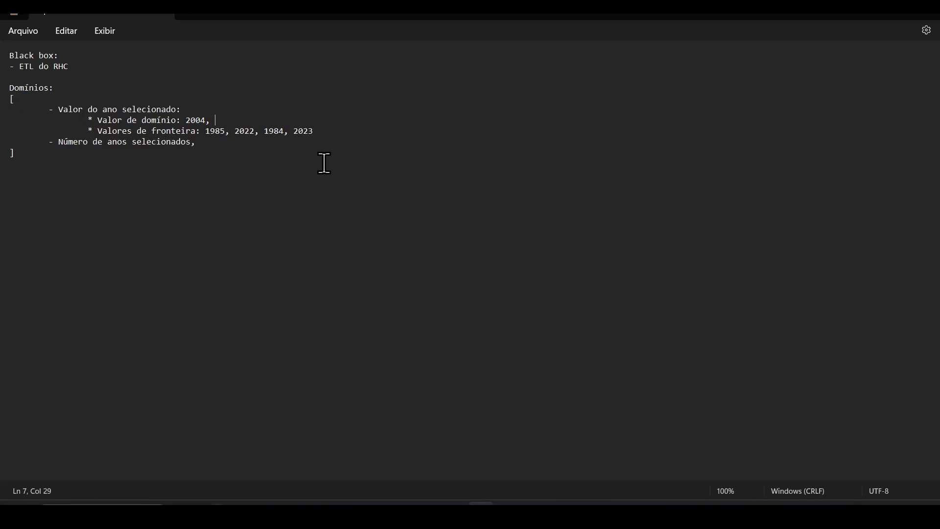
pyautogui.write('1900')
pyautogui.write(', 2050')
# - Mark the selected-year values 2004, 1985 and 2022 with (S), and 1900, 2050, 1984 and 2023 with (F)
pyautogui.moveTo(205, 121); pyautogui.dragTo(187, 121)
pyautogui.moveTo(236, 121)
pyautogui.mouseDown()
pyautogui.moveTo(215, 119)
pyautogui.moveTo(265, 121)
pyautogui.moveTo(206, 141)
pyautogui.moveTo(223, 133)
pyautogui.mouseUp()
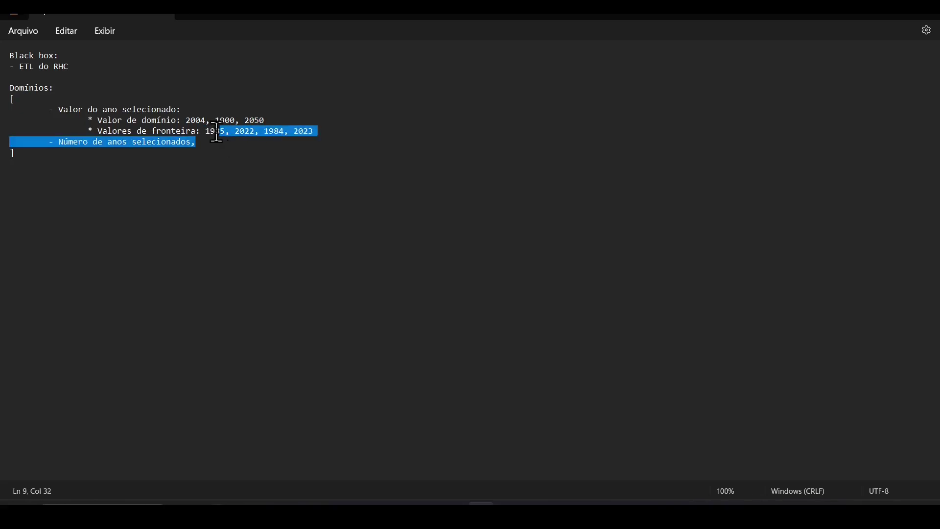
pyautogui.doubleClick(215, 131)
pyautogui.doubleClick(244, 132)
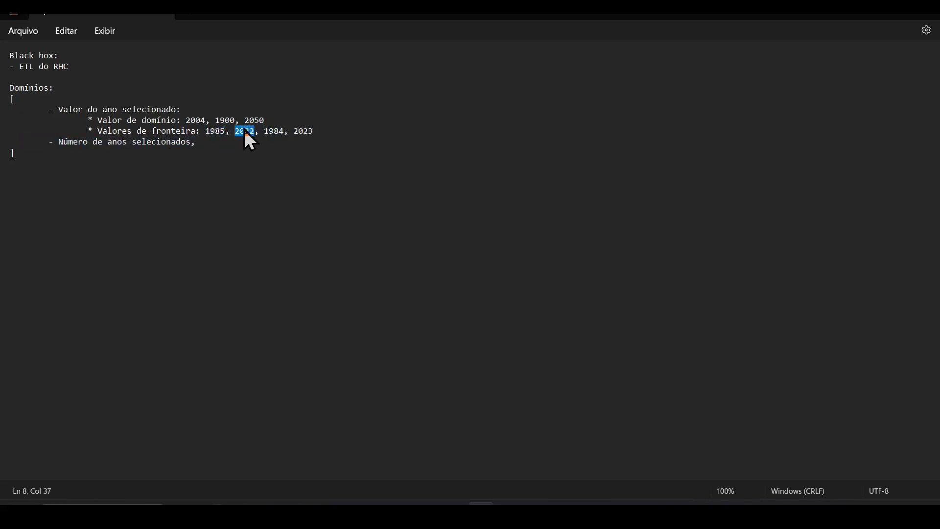
pyautogui.click(278, 132)
pyautogui.doubleClick(279, 132)
pyautogui.click(198, 119)
pyautogui.doubleClick(218, 132)
pyautogui.click(248, 132)
pyautogui.doubleClick(248, 133)
pyautogui.click(202, 121)
pyautogui.write('(S)')
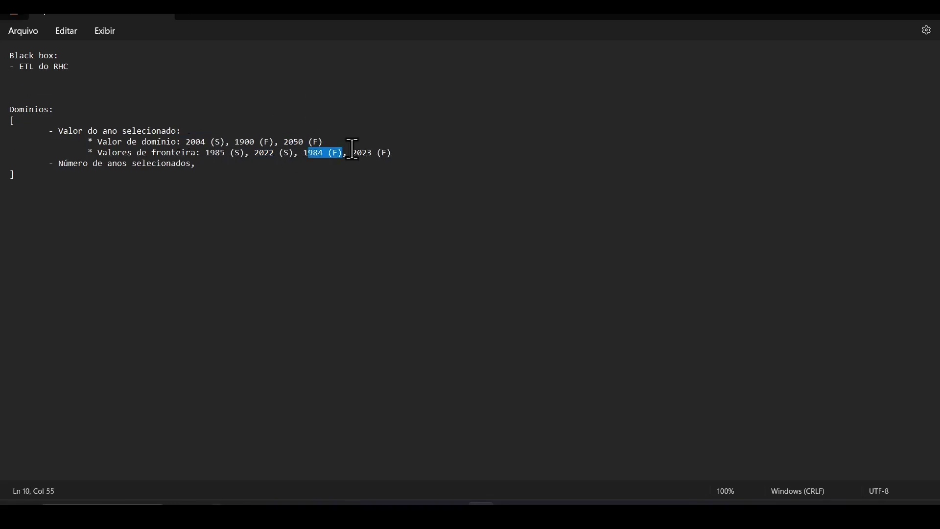
# - Under "Número de anos selecionados:" add the sub-item "* Valor de domínio: 3"
pyautogui.click(302, 158)
pyautogui.press('BackSpace')
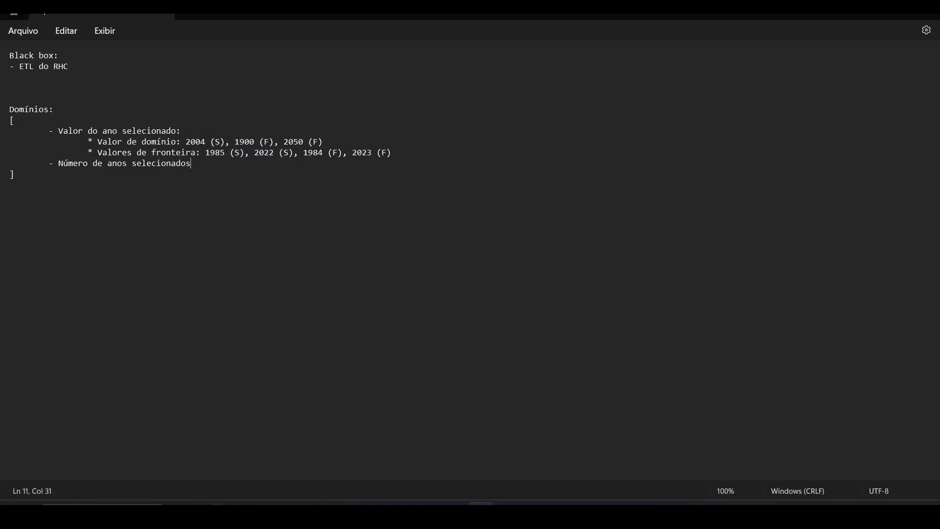
pyautogui.press('Return')
pyautogui.write('*')
pyautogui.write('Valor de domínio')
pyautogui.write('3')
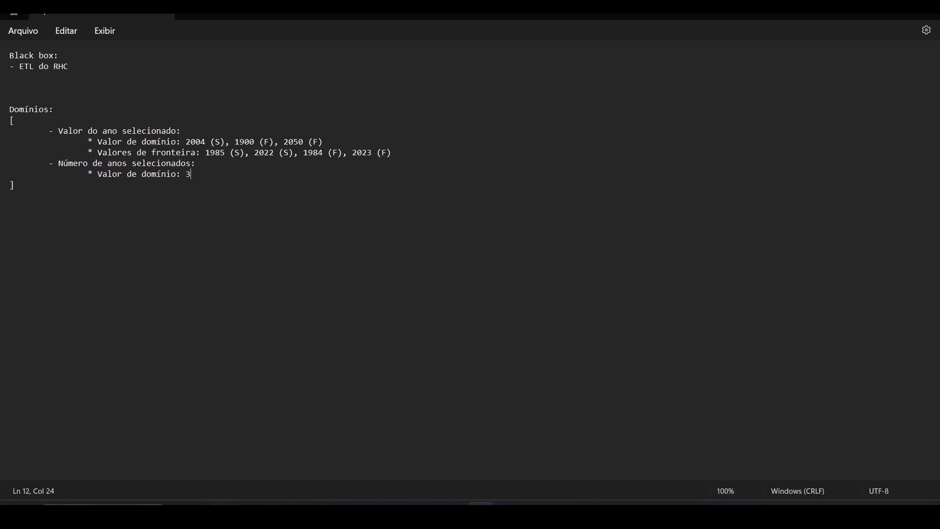
# - Add the sub-item "* Valores de fronteira: 0, 1" for the number of selected years and highlight the whole domain list
pyautogui.press('Return')
pyautogui.press('Tab')
pyautogui.press('Tab')
pyautogui.write('*')
pyautogui.write('Valores de fronteira: 0, 1')
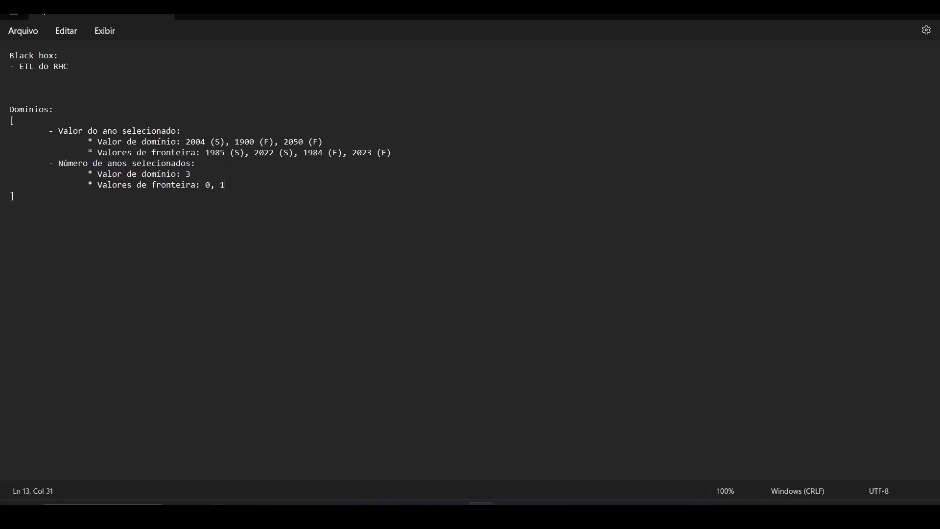
pyautogui.click(215, 184)
pyautogui.moveTo(225, 185); pyautogui.dragTo(2, 132)
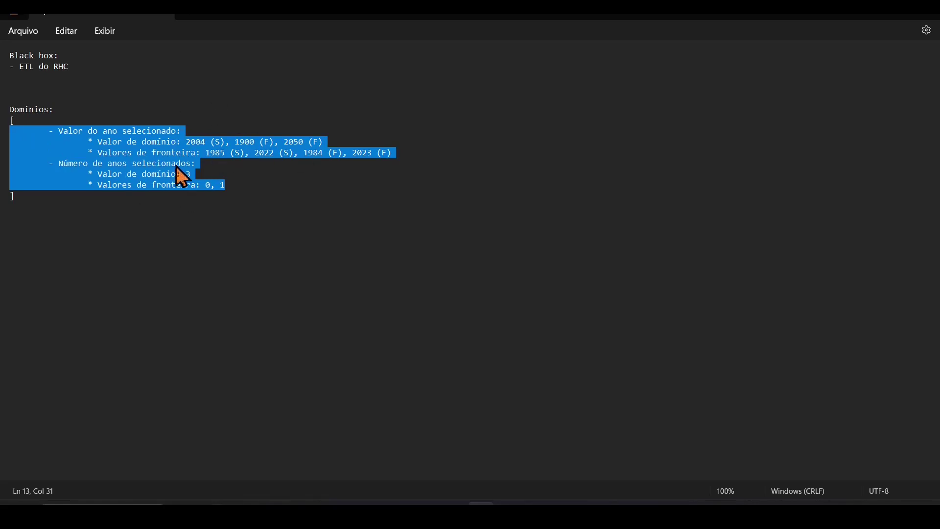
# - Add an "- Outros:" item at the end of the domain list with the sub-item "* Casos: 1 ano válido, 1 ano inválido"
pyautogui.click(240, 180)
pyautogui.press('Return')
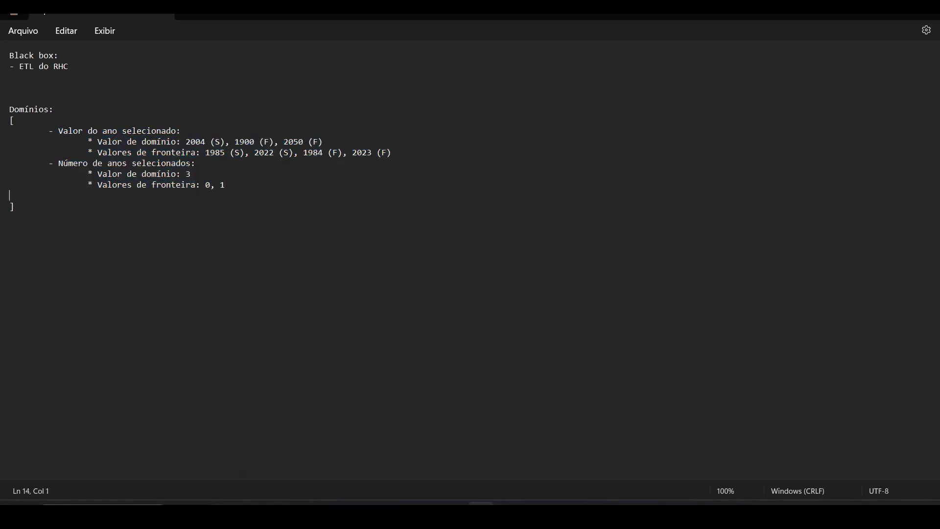
pyautogui.write('- Outros:')
pyautogui.press('Return')
pyautogui.write('* Casos: 1 ano válido, 1 ano inválido')
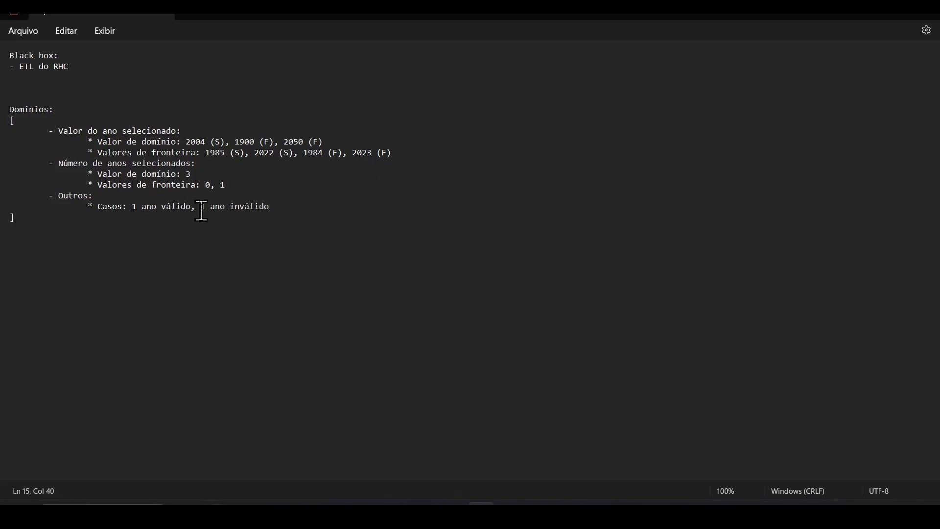
# - Add the example years (1990) for the valid year and (1200) for the invalid year, and relabel the line "Caso 1:"
pyautogui.moveTo(132, 206); pyautogui.dragTo(271, 207)
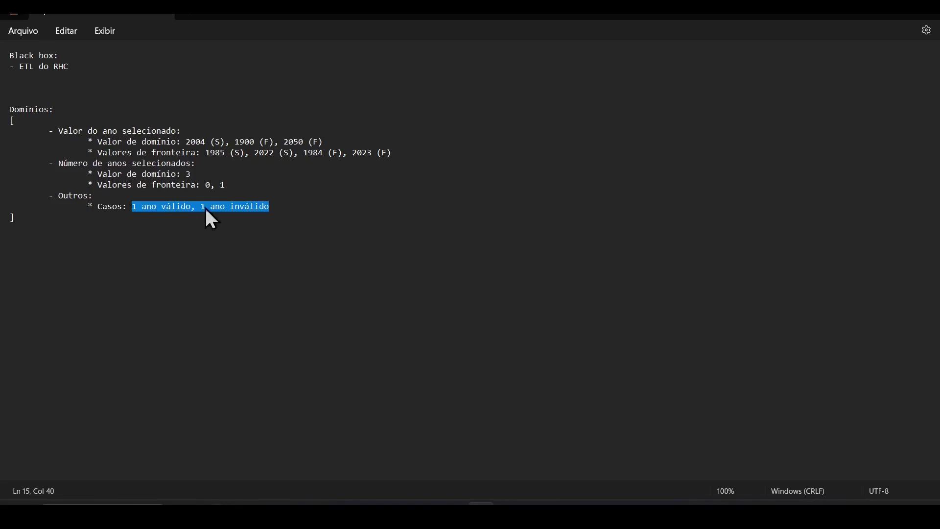
pyautogui.click(190, 206)
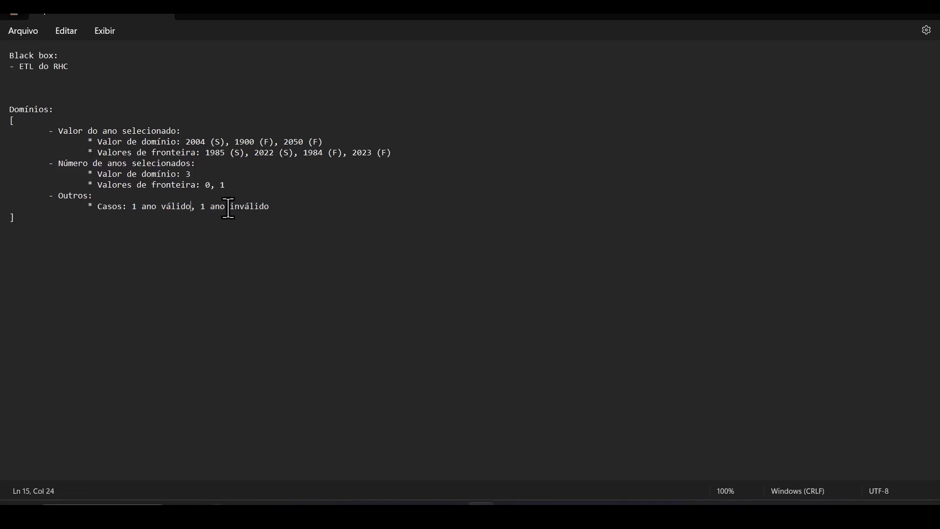
pyautogui.moveTo(200, 206); pyautogui.dragTo(272, 207)
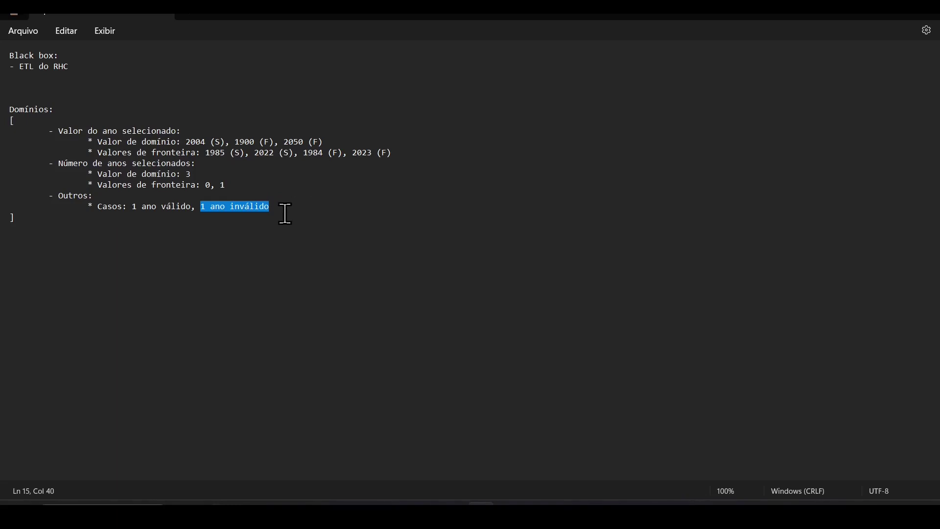
pyautogui.click(186, 207)
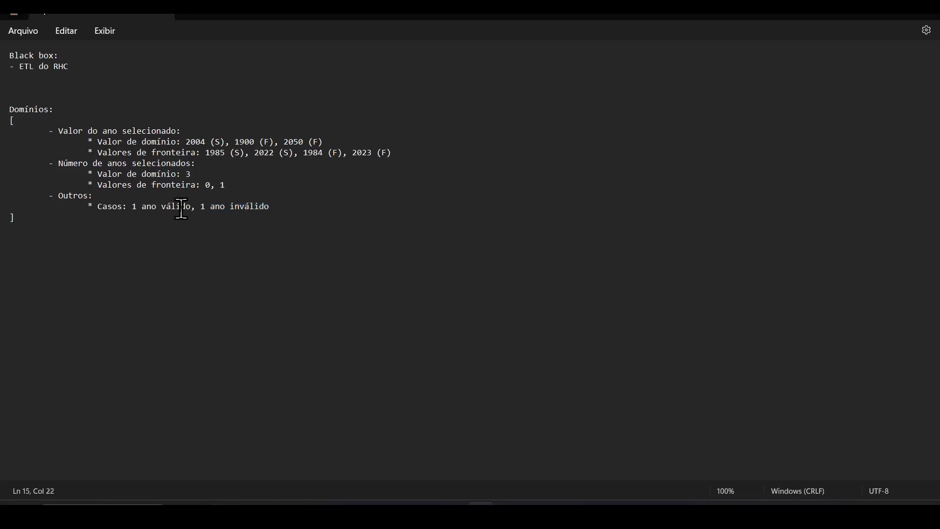
pyautogui.moveTo(192, 207); pyautogui.dragTo(131, 207)
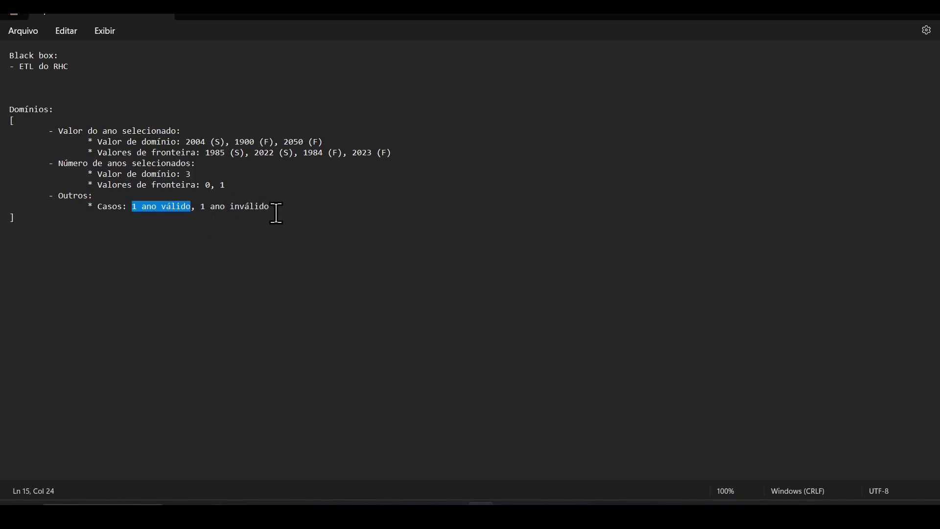
pyautogui.click(191, 214)
pyautogui.write('(')
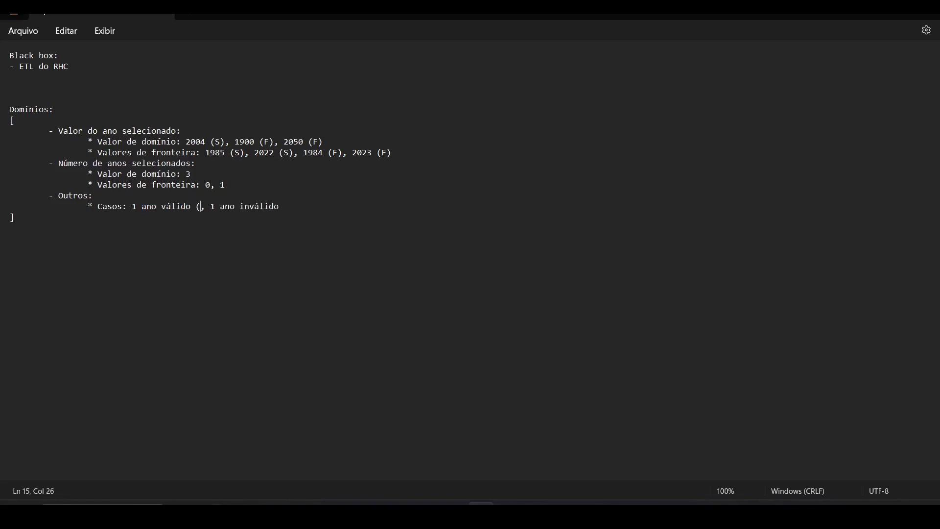
pyautogui.write('1990)')
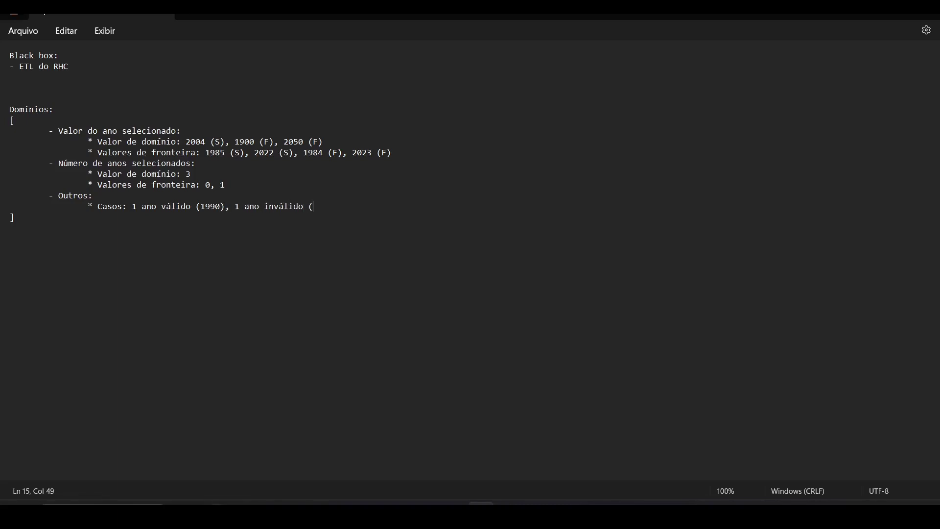
pyautogui.write('1200')
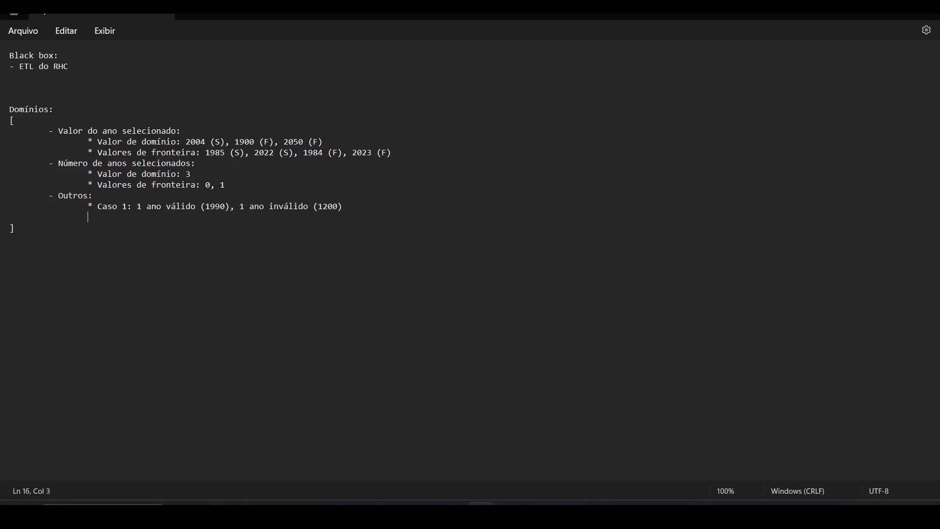
# - Add the sub-item "* Caso 2: 1 ano negativo" under "Outros:"
pyautogui.write('* Caso 2:')
pyautogui.moveTo(337, 142); pyautogui.dragTo(79, 141)
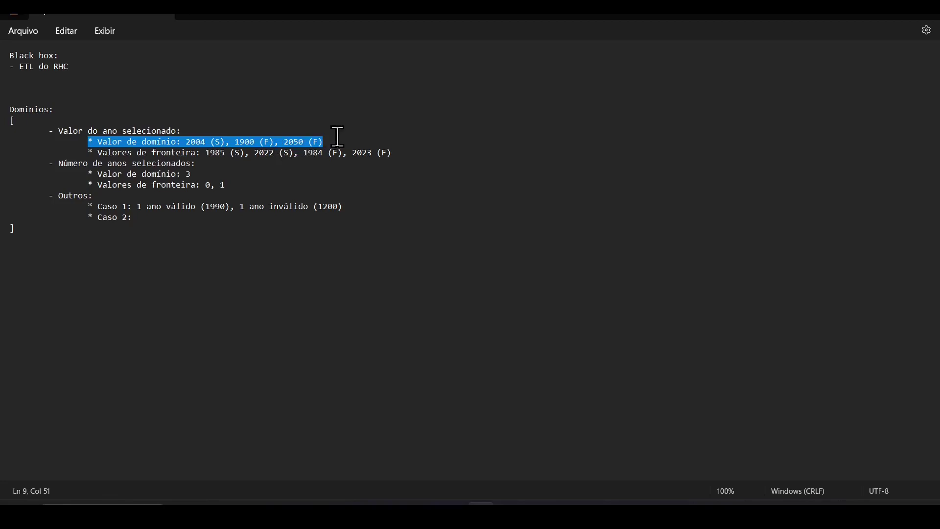
pyautogui.click(150, 219)
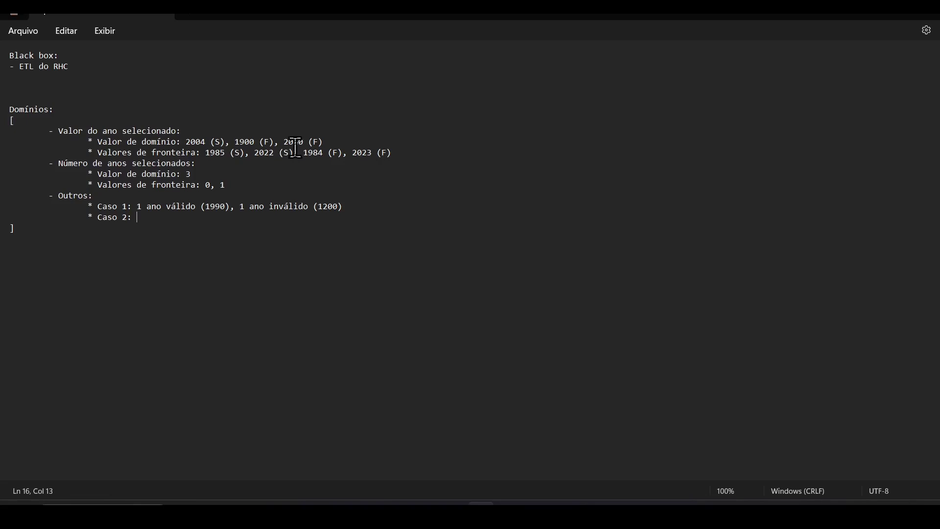
pyautogui.moveTo(235, 141); pyautogui.dragTo(274, 141)
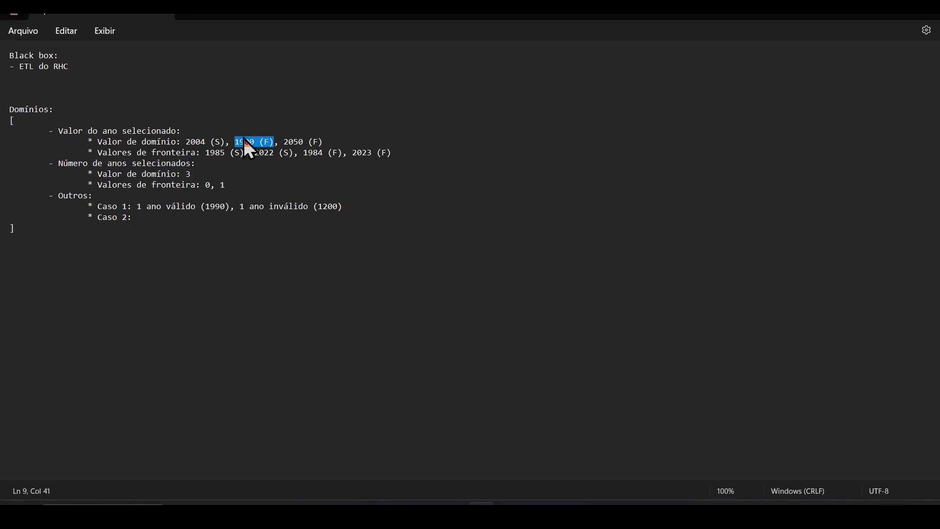
pyautogui.click(155, 221)
pyautogui.write('1 ano negativo')
pyautogui.moveTo(206, 218); pyautogui.dragTo(91, 218)
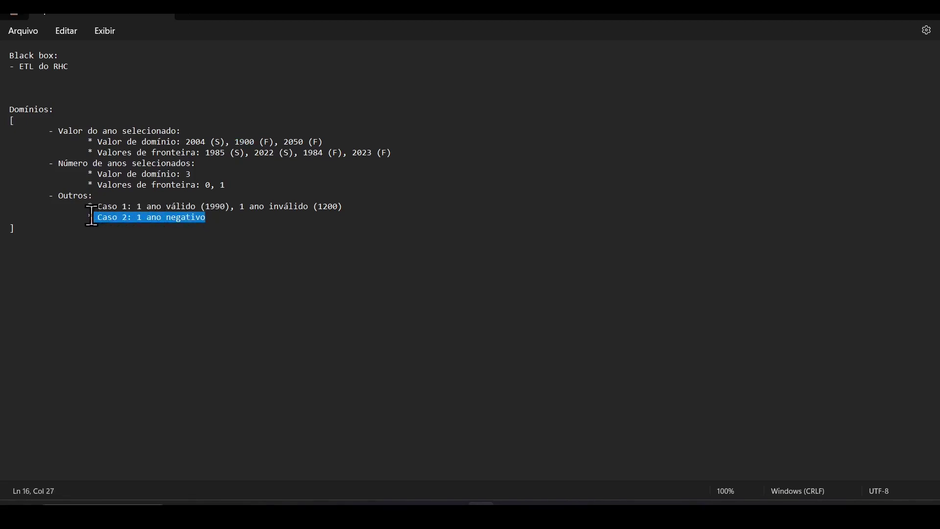
# - Add the sub-item "* Caso 3: ..." under "Outros:" and highlight the domain value "2004 (S)"
pyautogui.click(243, 210)
pyautogui.click(233, 214)
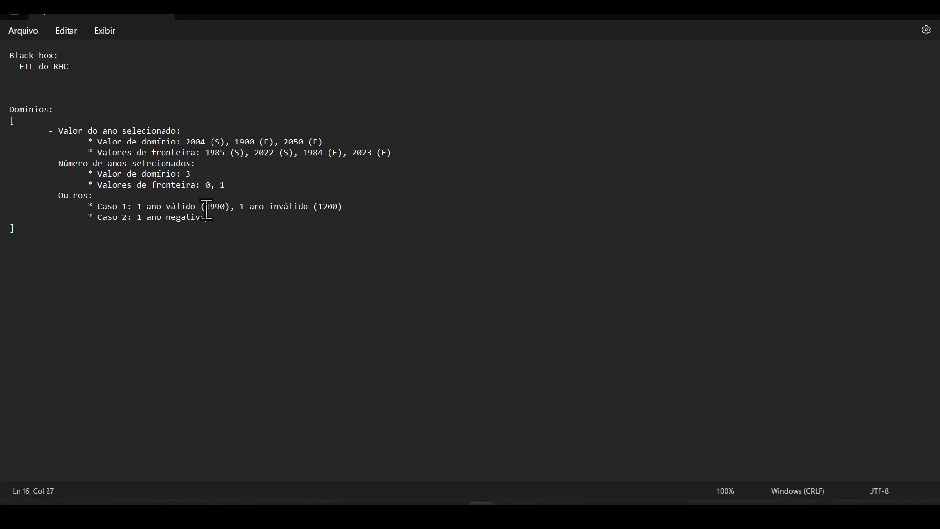
pyautogui.press('Return')
pyautogui.moveTo(231, 142); pyautogui.dragTo(186, 142)
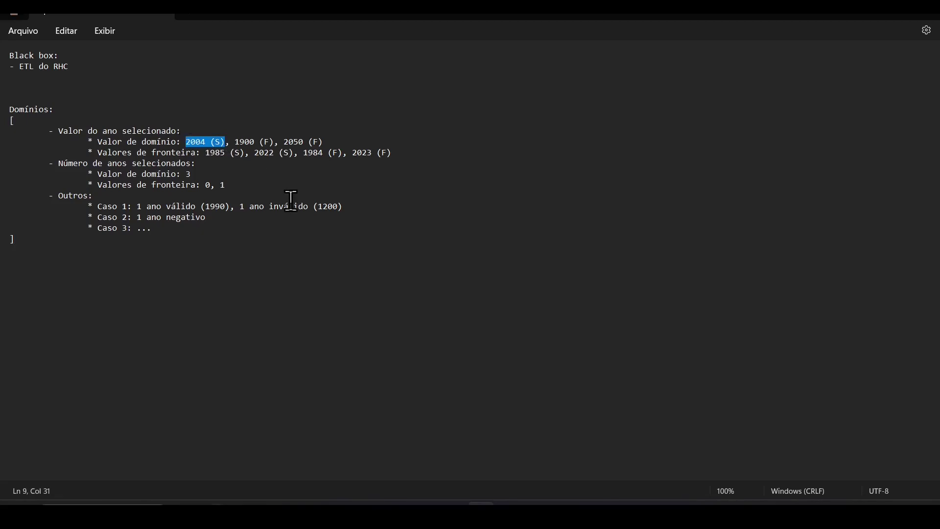
# - Switch to TestLink, title the test case "One valid year is requested" and summarize it as "The user requests, using the frontend, the valid year 2004."
pyautogui.hotkey('alt', 'Tab')
pyautogui.click(338, 164)
pyautogui.write('One valid year is requested')
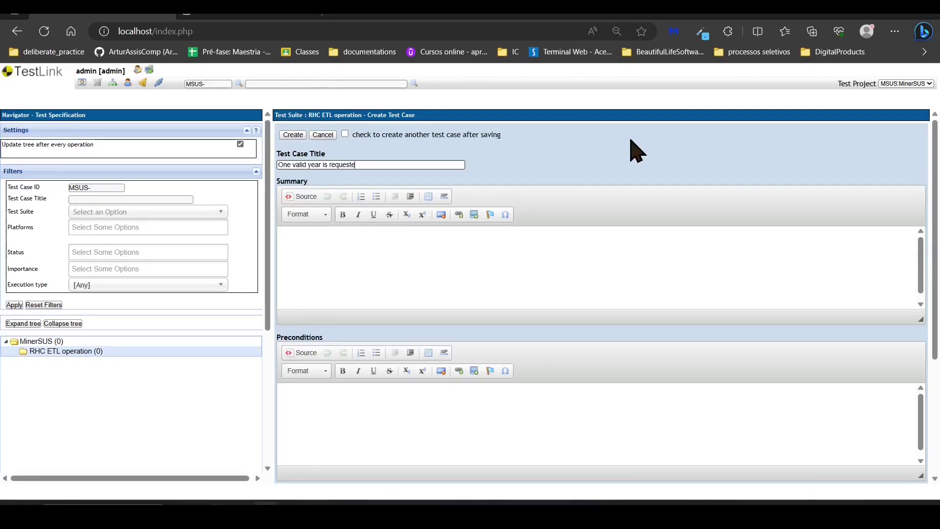
pyautogui.click(355, 274)
pyautogui.write('The user requests')
pyautogui.write(', using the frontend, the valid year 2004.')
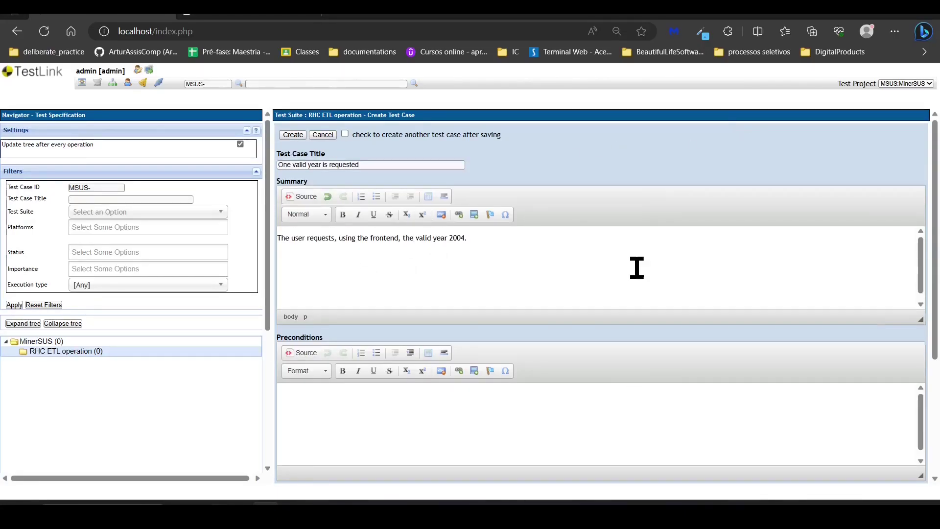
# - Start a numbered list in the preconditions with "ETL-MinerSUS lib installed;" and "MinerSUS pipeline installed and configured;"
pyautogui.scroll(-1, 638, 267)
pyautogui.scroll(-4, 625, 392)
pyautogui.click(366, 231)
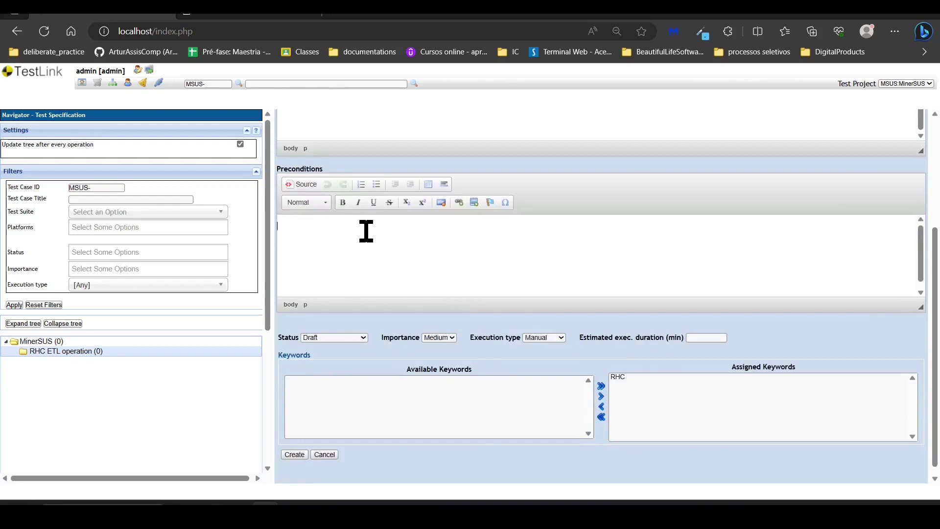
pyautogui.click(362, 184)
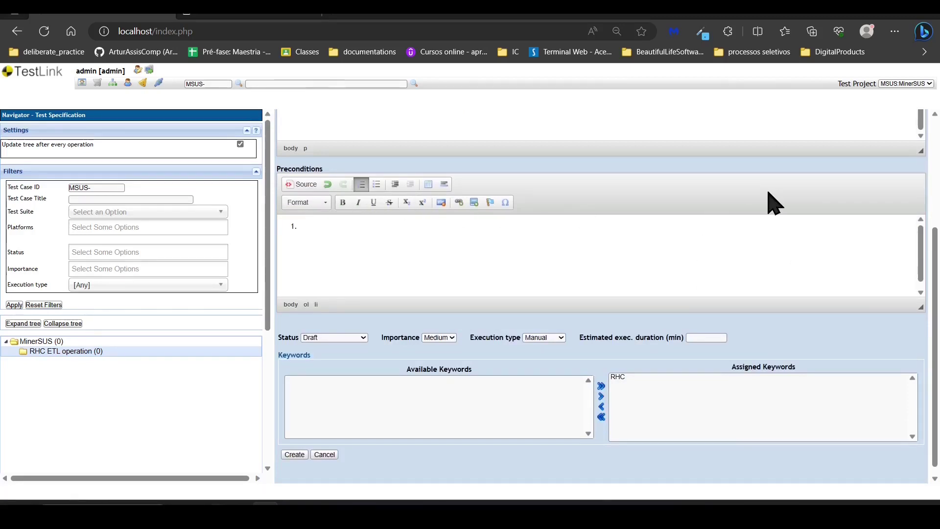
pyautogui.scroll(3, 736, 237)
pyautogui.scroll(1, 735, 237)
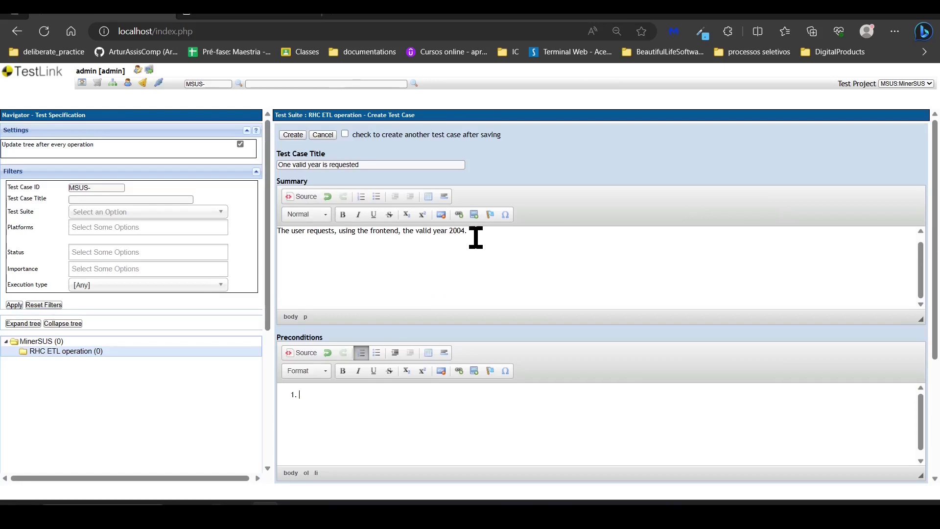
pyautogui.moveTo(467, 234); pyautogui.dragTo(443, 235)
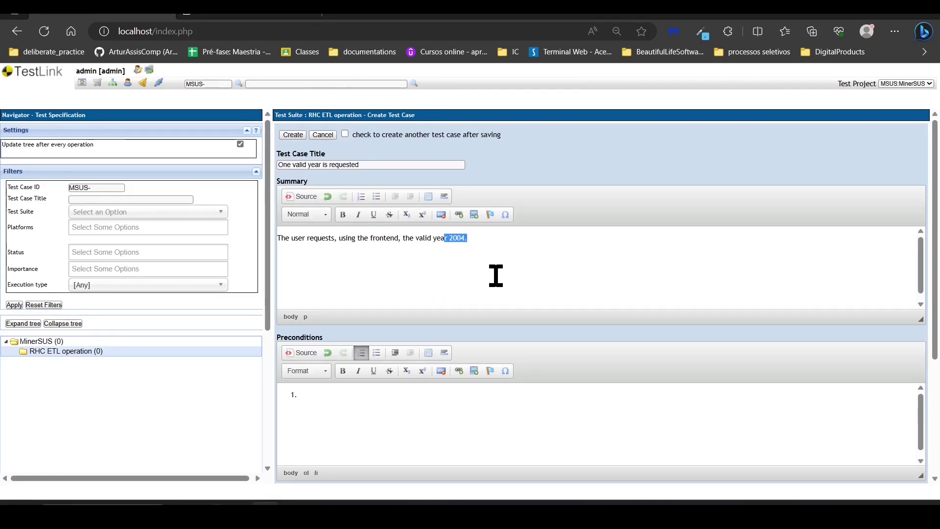
pyautogui.scroll(-3, 550, 411)
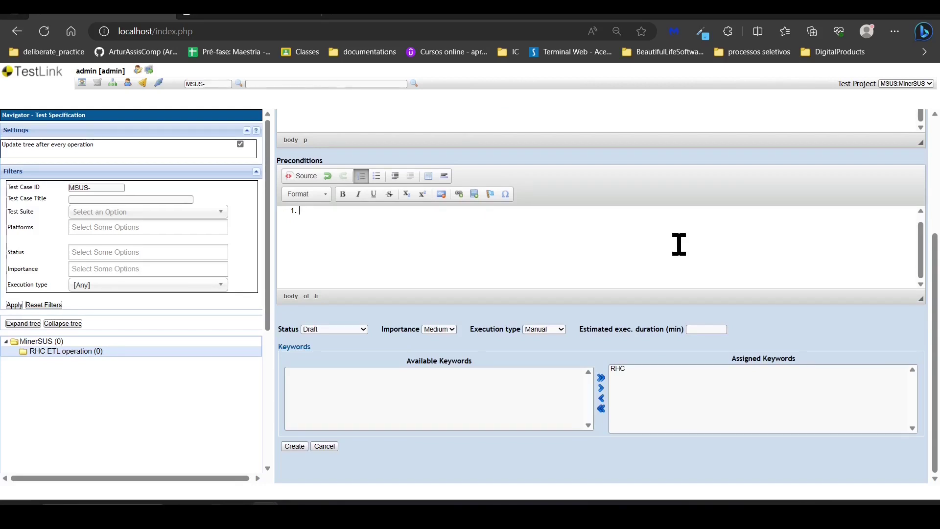
pyautogui.write('ETL-MinerSUS lib installed;')
pyautogui.press('Return')
pyautogui.write('MinerSUS pipeline installed and configured;')
# - Add the preconditions "Frontend activated;" and "Backend started work session of 120 seconds;" to the numbered list
pyautogui.scroll(2, 737, 208)
pyautogui.press('Return')
pyautogui.write('Frontend activated;')
pyautogui.press('Return')
pyautogui.write('Backend sta')
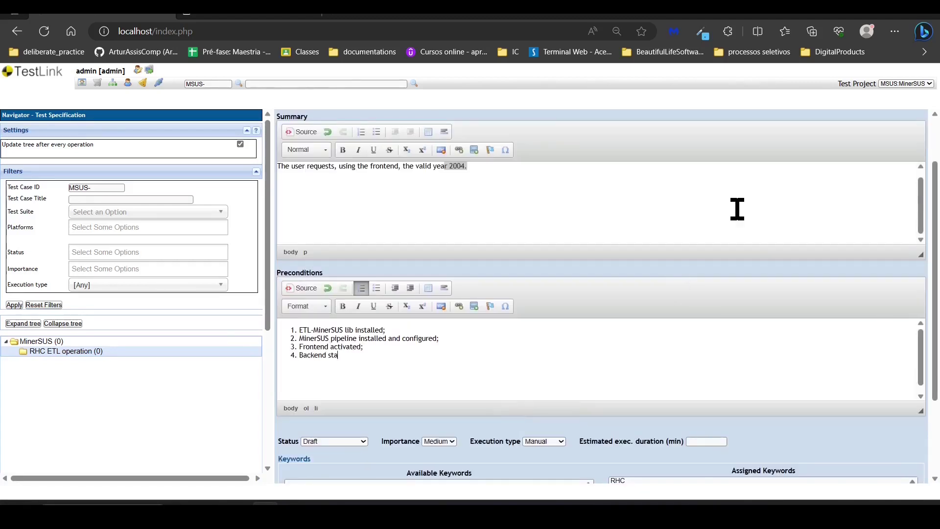
pyautogui.write('rted work session of 120 seconds;')
pyautogui.scroll(-2, 704, 451)
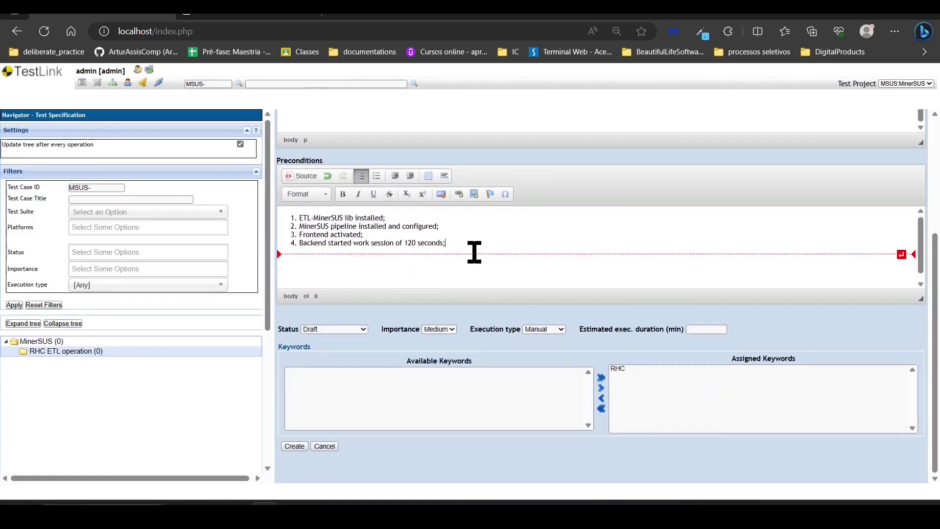
# - Review the four preconditions, highlighting the frontend activation and the 120-second duration of the backend session
pyautogui.moveTo(444, 243); pyautogui.dragTo(299, 225)
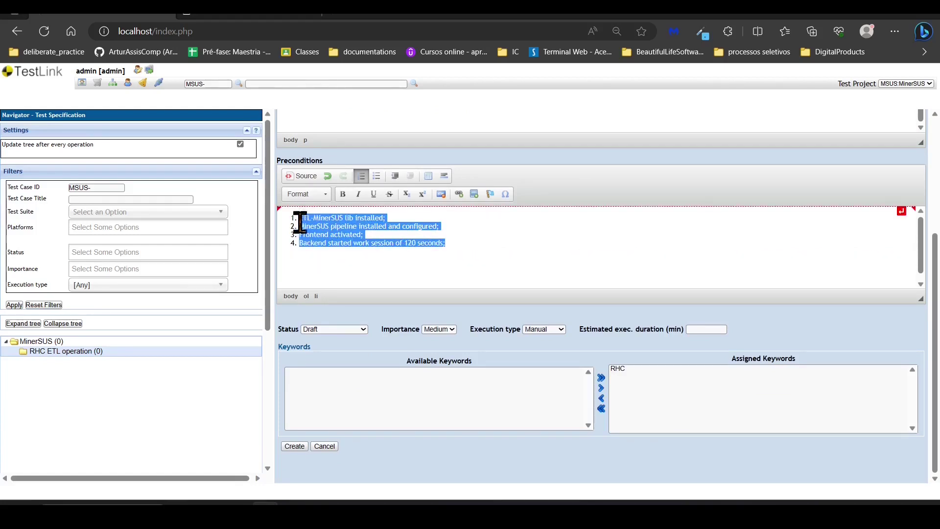
pyautogui.click(300, 225)
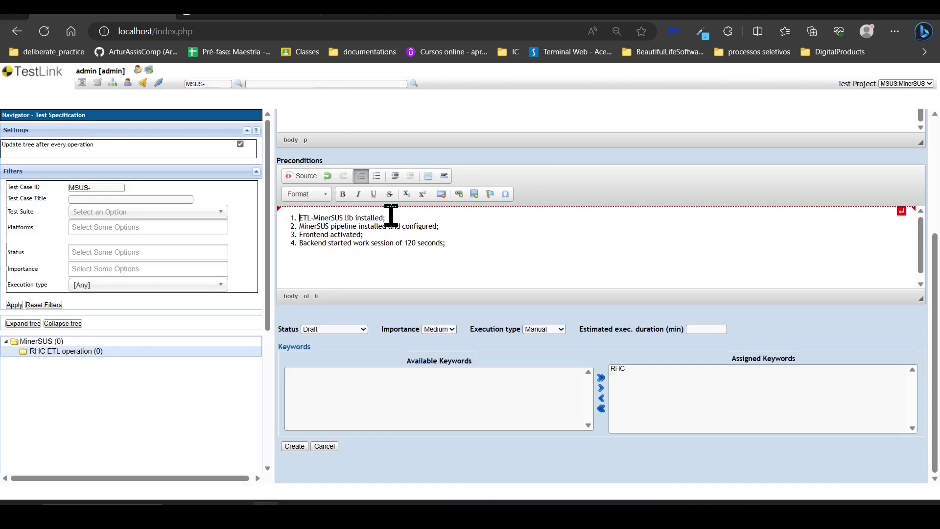
pyautogui.moveTo(299, 225); pyautogui.dragTo(449, 222)
pyautogui.click(309, 216)
pyautogui.moveTo(303, 234); pyautogui.dragTo(361, 234)
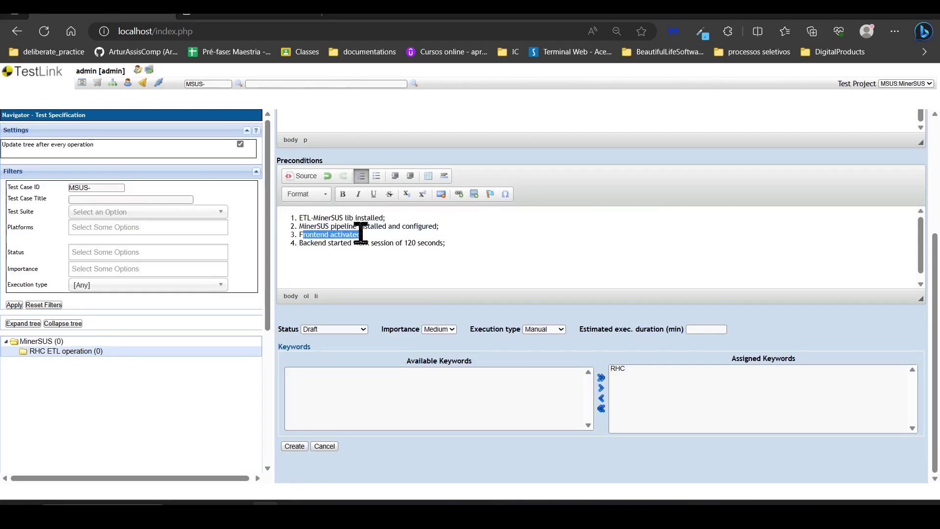
pyautogui.click(260, 15)
pyautogui.scroll(2, 122, 355)
pyautogui.click(130, 351)
pyautogui.scroll(1, 130, 351)
pyautogui.click(128, 15)
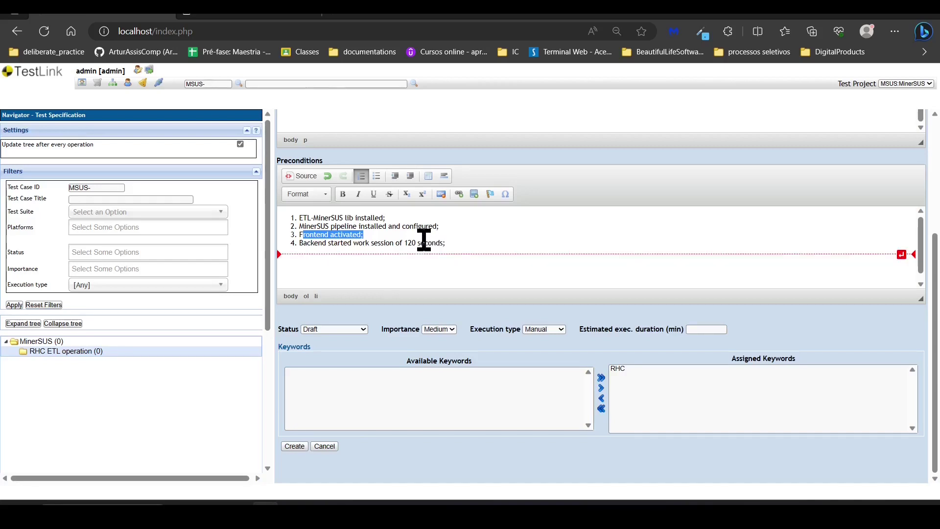
pyautogui.moveTo(404, 243); pyautogui.dragTo(468, 242)
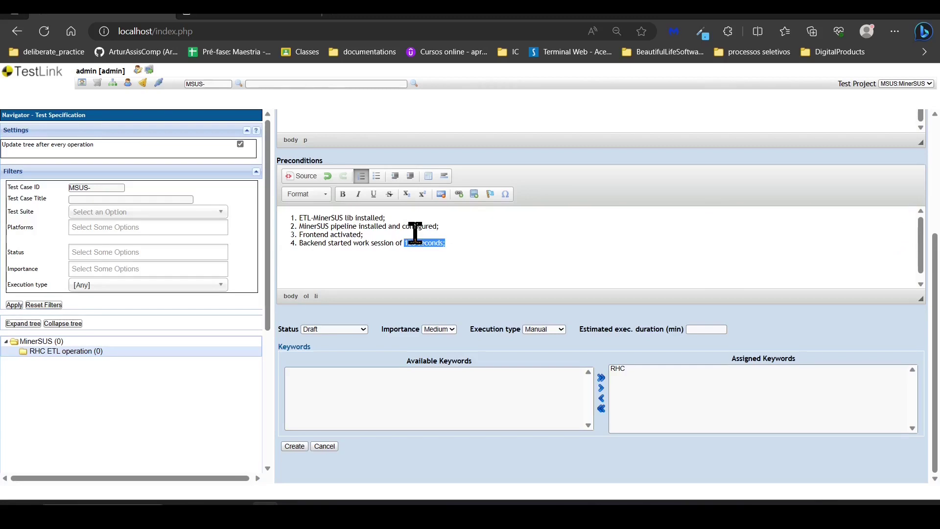
# - Set the test case's status to Final, importance to High and estimated execution duration to 15 minutes, and create the test case
pyautogui.scroll(2, 466, 248)
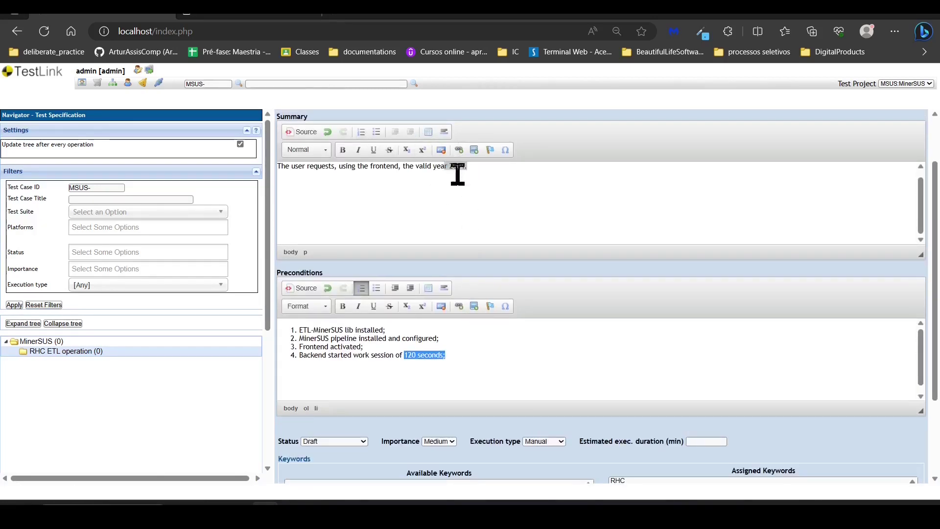
pyautogui.scroll(-2, 490, 343)
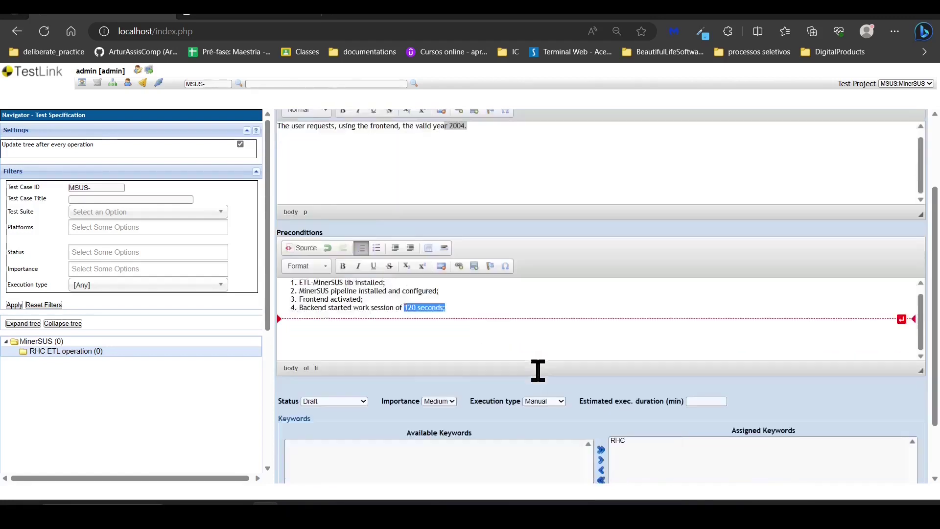
pyautogui.scroll(1, 490, 294)
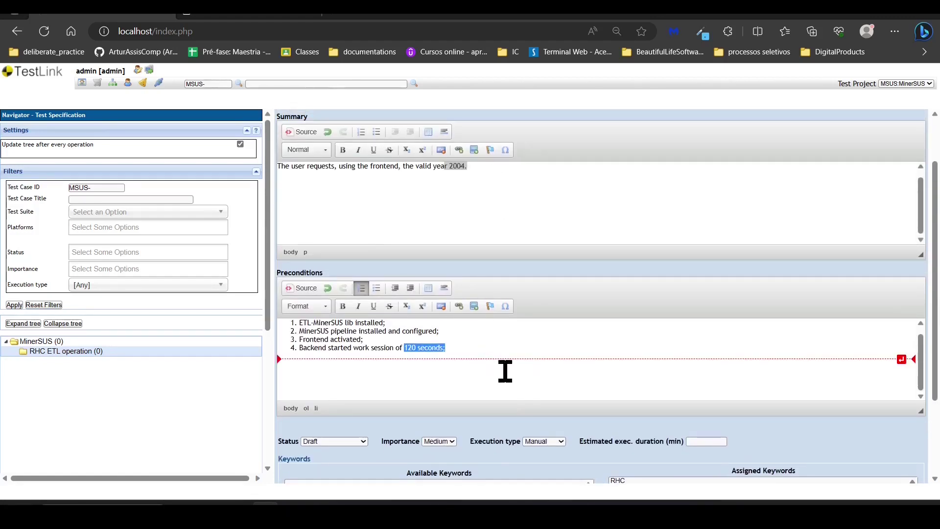
pyautogui.scroll(-2, 480, 313)
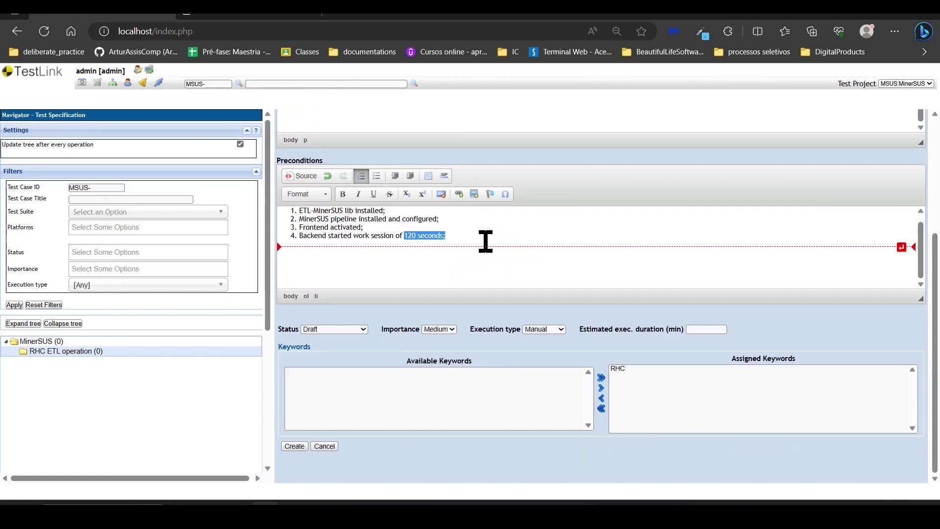
pyautogui.click(362, 329)
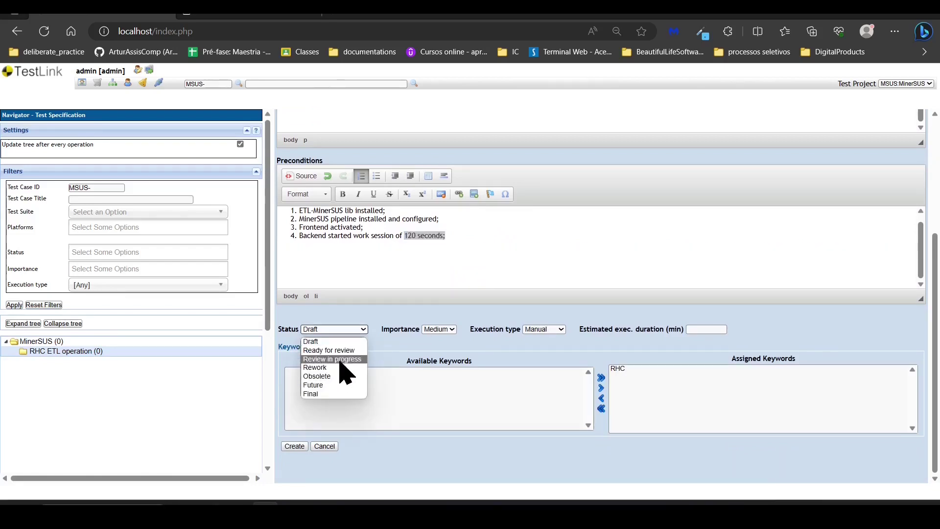
pyautogui.click(318, 391)
pyautogui.click(451, 329)
pyautogui.click(438, 341)
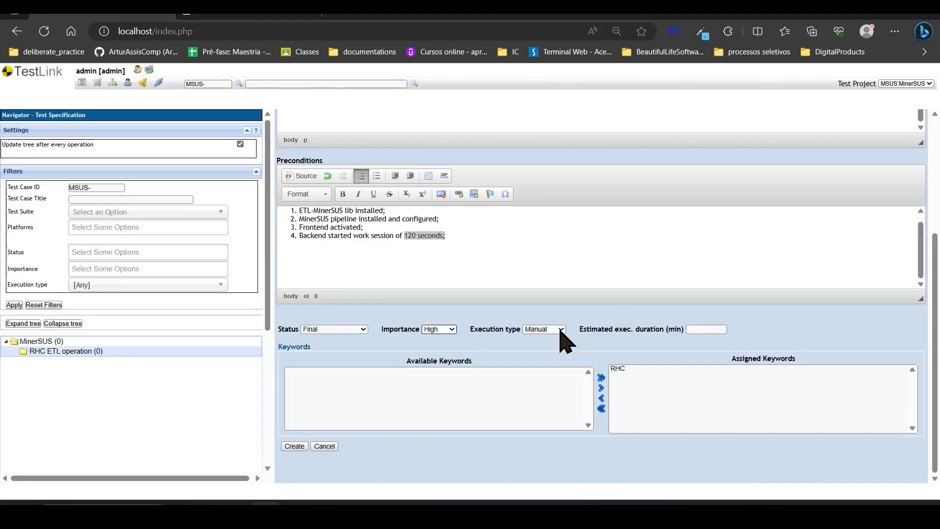
pyautogui.click(706, 330)
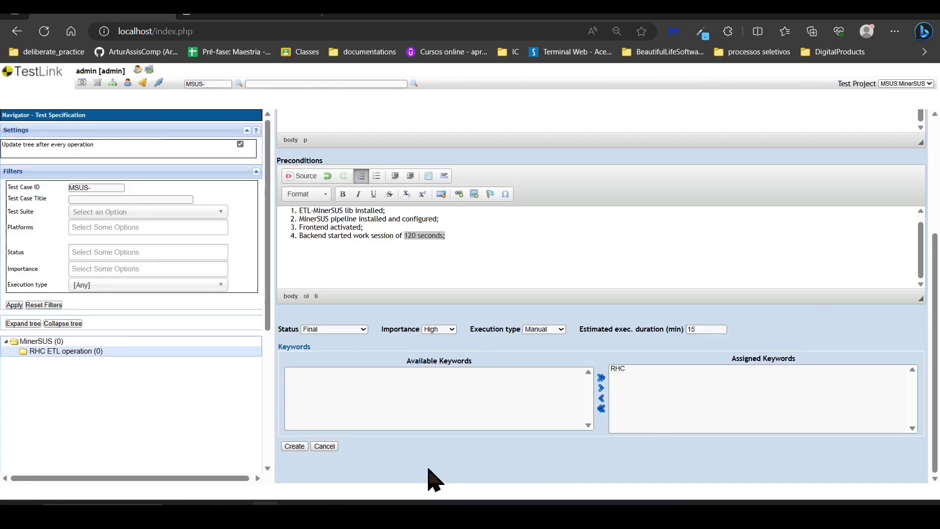
pyautogui.click(294, 446)
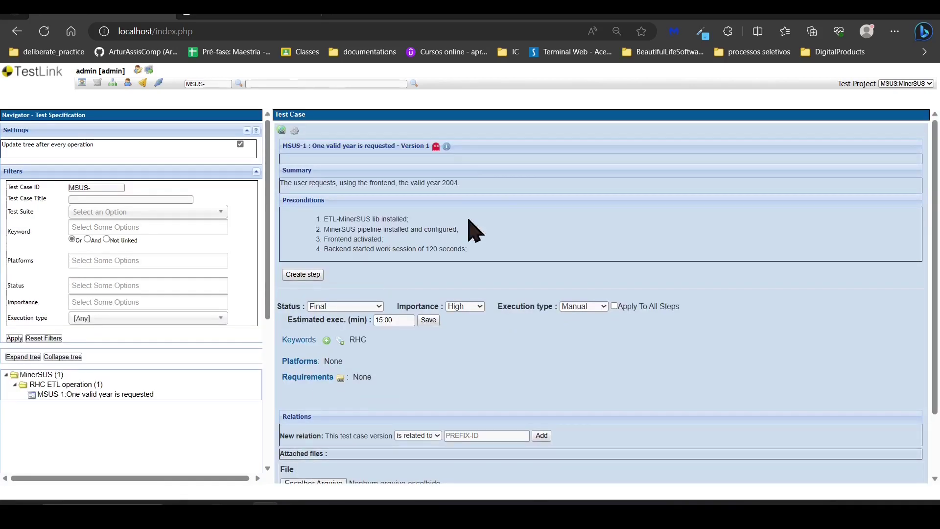
# - Create a test step with the numbered actions "Select year 2004 on the frontend web page;" and "Press "Start" button;"
pyautogui.scroll(-2, 509, 298)
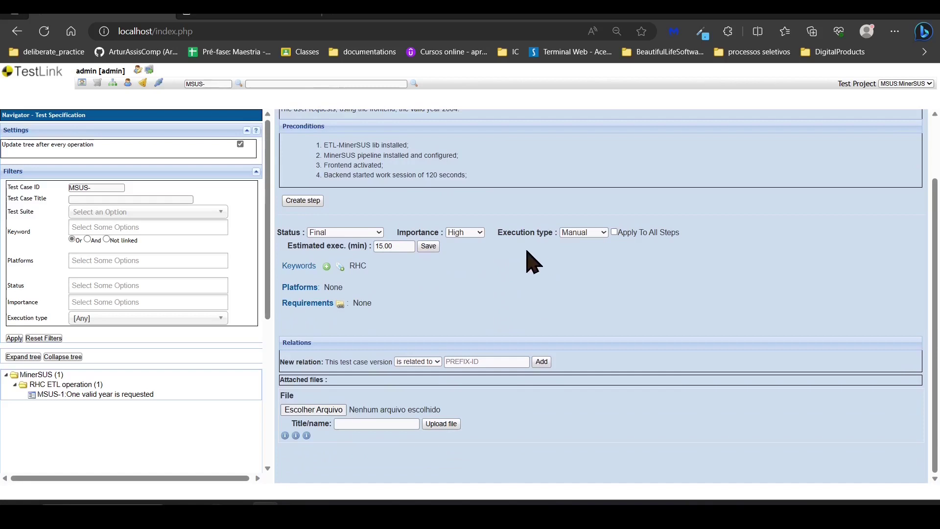
pyautogui.scroll(2, 509, 301)
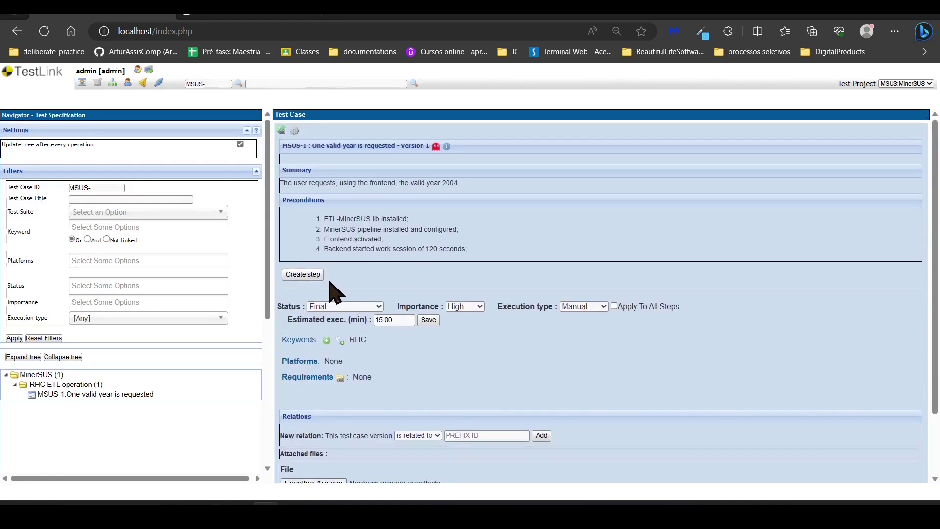
pyautogui.click(300, 275)
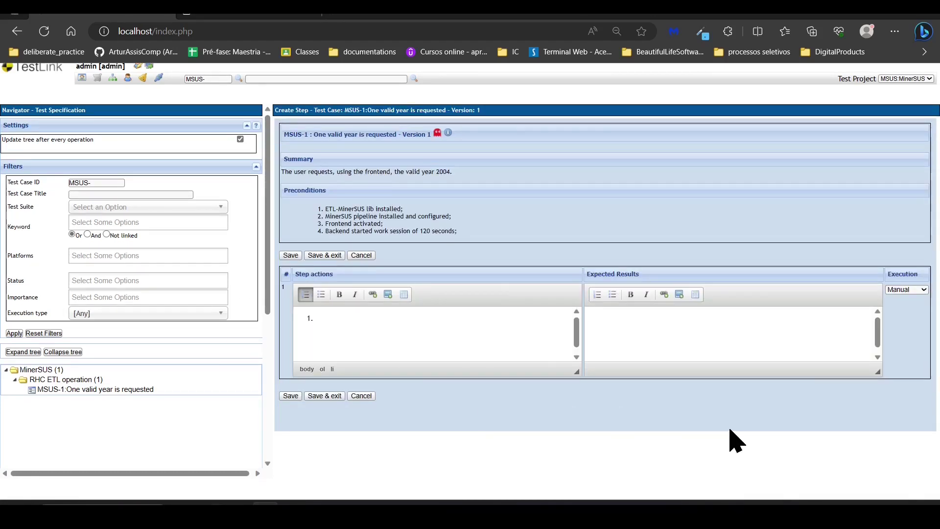
pyautogui.write('Select year 2004 on the frontend web page;')
pyautogui.press('Return')
pyautogui.write('Press "Start" button;')
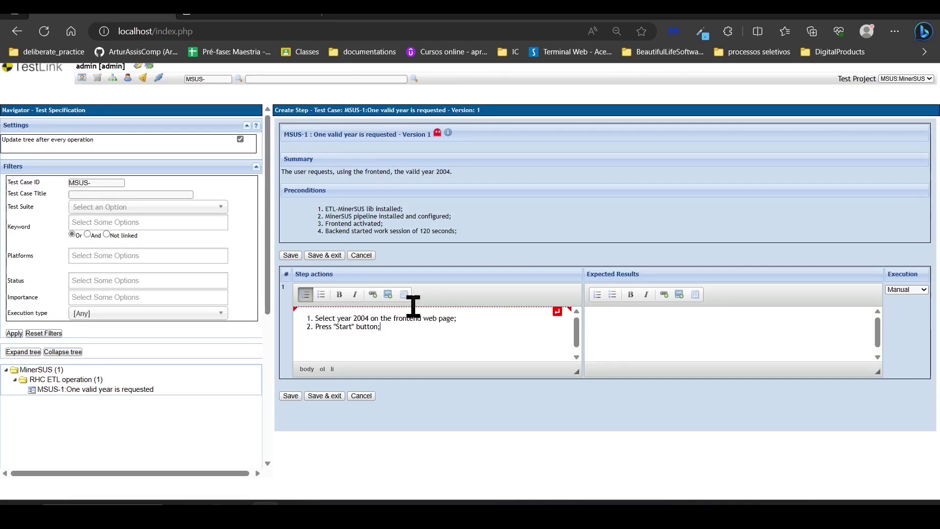
# - Switch to the RHC frontend page, walk through selecting the year 2004 and starting the request, and return to TestLink
pyautogui.click(252, 16)
pyautogui.scroll(5, 137, 186)
pyautogui.scroll(3, 137, 185)
pyautogui.scroll(-4, 137, 186)
pyautogui.scroll(-1, 137, 191)
pyautogui.click(137, 177)
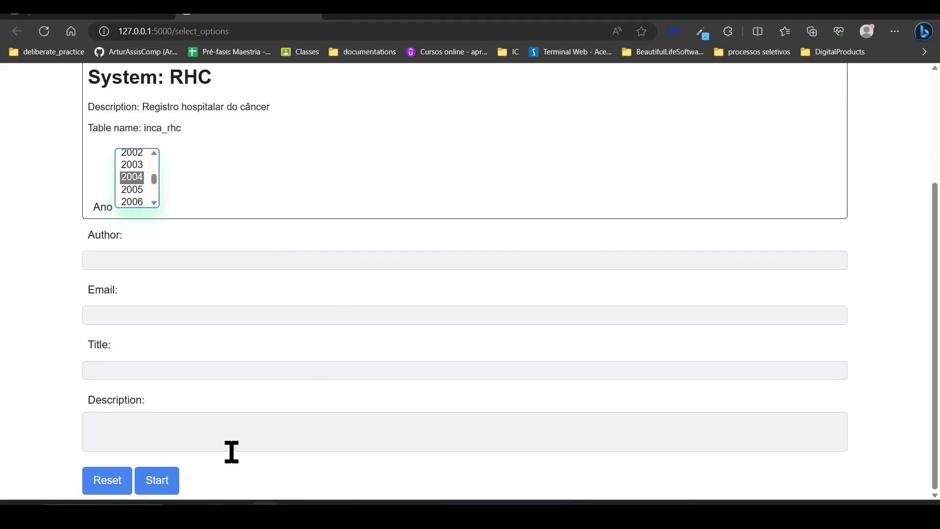
pyautogui.click(168, 487)
pyautogui.click(119, 15)
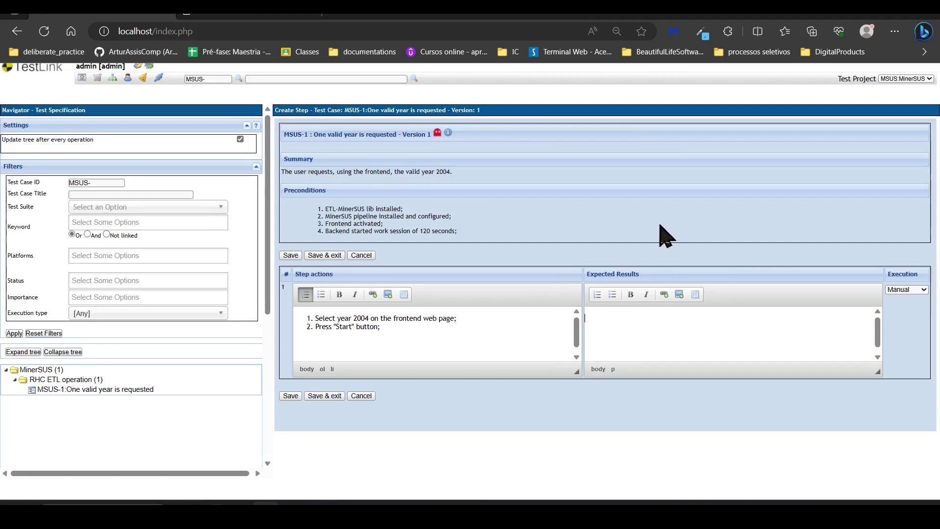
# - Add numbered expected results for the 2004 rhc data: download successfully performed, transformation from dbf/dbc to csv, and load of transformed data into the database
pyautogui.click(597, 294)
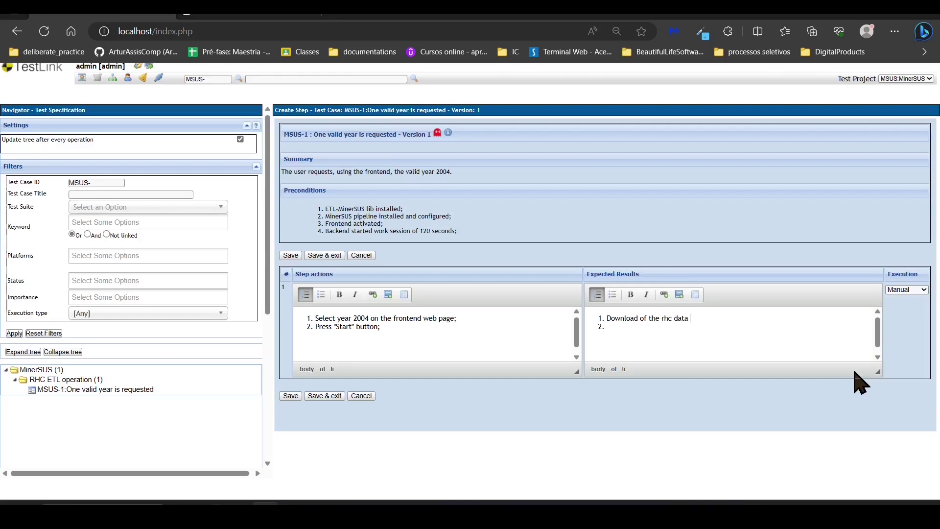
pyautogui.write('with year 2004 susscesfully performed (log);')
pyautogui.press('Down')
pyautogui.write('Transformation of the rhc data of year 2004 from dbf/dbc to')
pyautogui.hotkey('ctrl', 'Left')
pyautogui.hotkey('ctrl', 'Left')
pyautogui.hotkey('ctrl', 'Left')
pyautogui.hotkey('ctrl', 'Left')
pyautogui.hotkey('ctrl', 'Left')
pyautogui.hotkey('ctrl', 'Left')
pyautogui.write('transformed')
pyautogui.press('End')
pyautogui.write('nto the database (log and database')
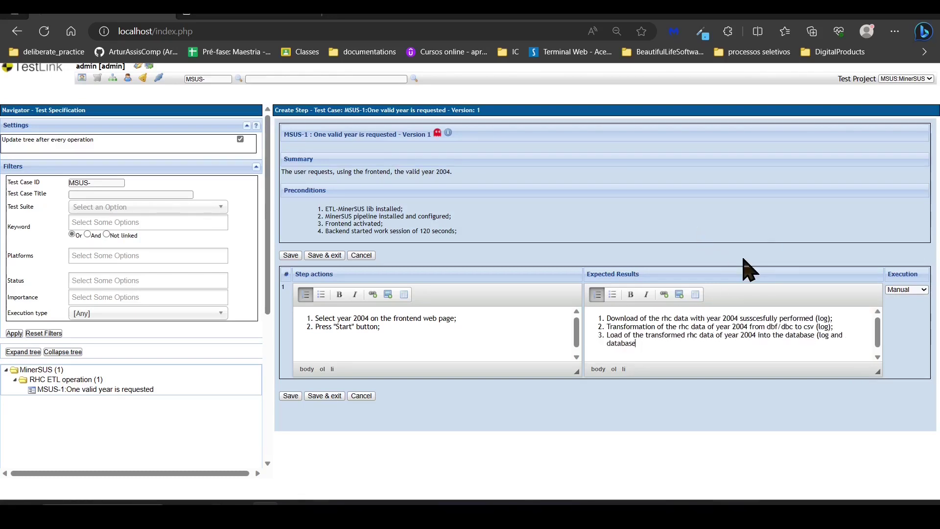
# - Restructure the evidence in the expected results as nested bullets, with "Log;" under every result and "Database;" under the database load
pyautogui.click(850, 324)
pyautogui.press('BackSpace')
pyautogui.press('BackSpace')
pyautogui.press('BackSpace')
pyautogui.press('BackSpace')
pyautogui.press('BackSpace')
pyautogui.press('BackSpace')
pyautogui.press('BackSpace')
pyautogui.write(':')
pyautogui.press('Return')
pyautogui.press('Tab')
pyautogui.write('Log;')
pyautogui.click(612, 295)
pyautogui.click(640, 358)
pyautogui.click(613, 294)
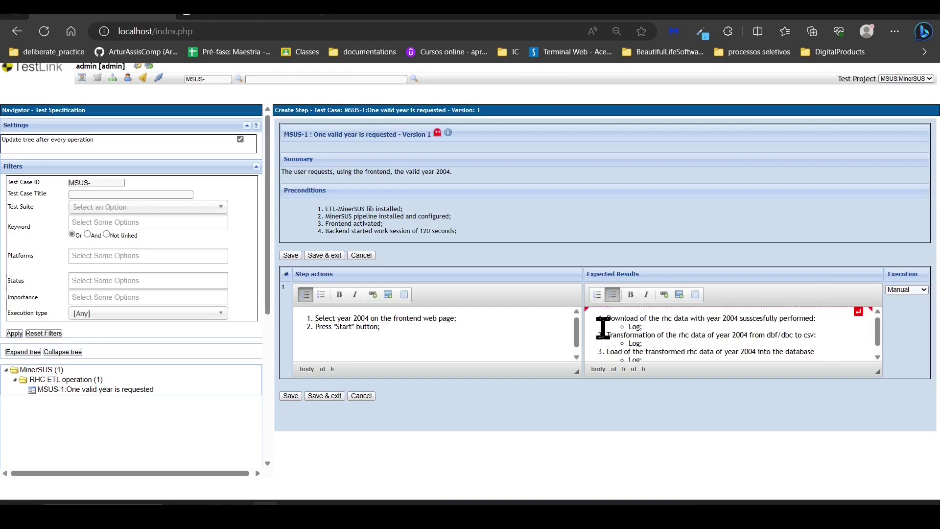
# - Review the expected results against the frontend page, save the test step and reopen the test case "One valid year is requested"
pyautogui.scroll(-1, 690, 337)
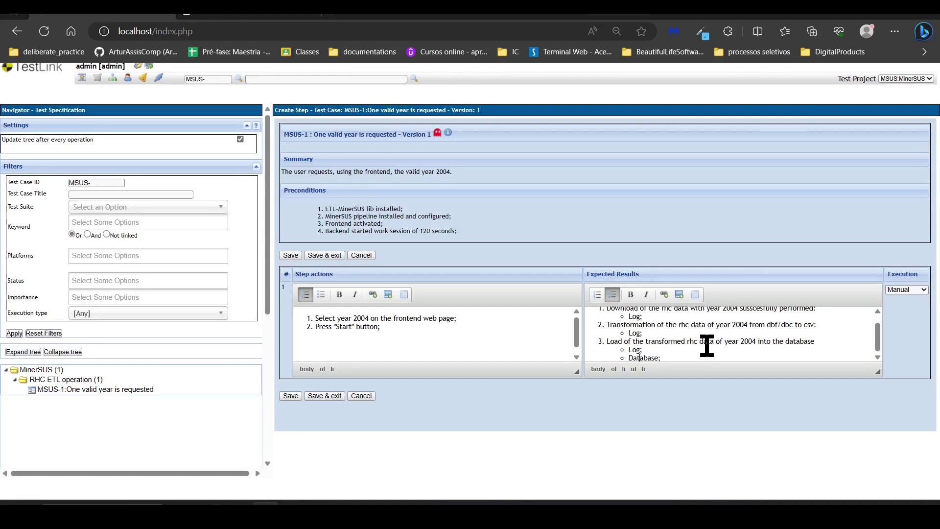
pyautogui.scroll(1, 705, 332)
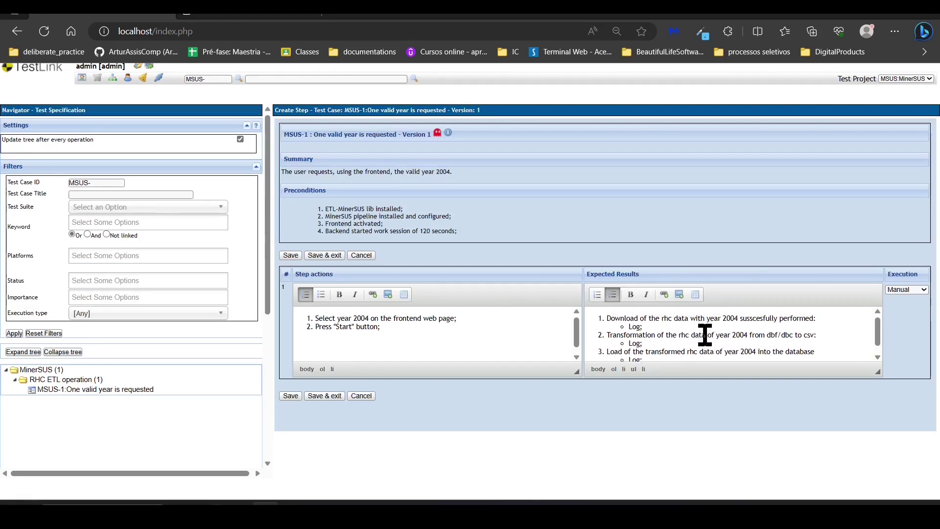
pyautogui.scroll(-1, 705, 332)
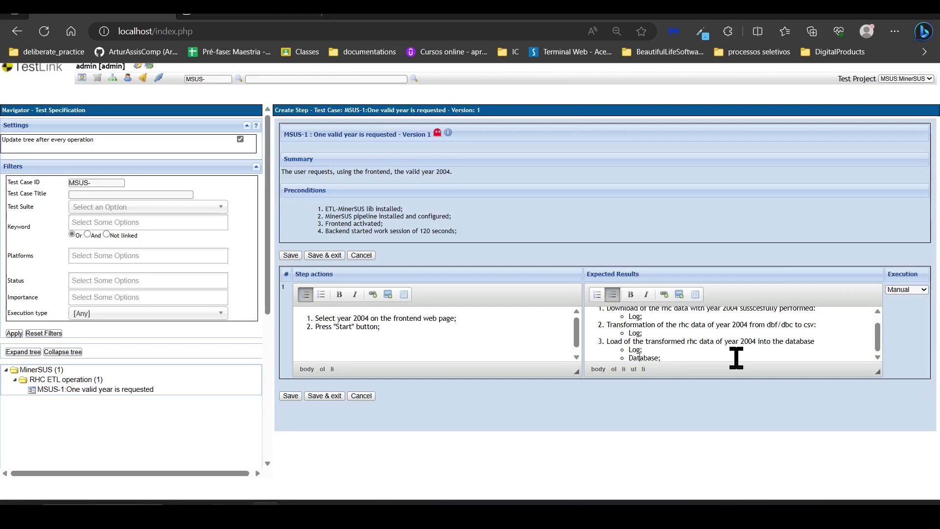
pyautogui.click(277, 16)
pyautogui.click(126, 17)
pyautogui.scroll(1, 719, 333)
pyautogui.scroll(-1, 719, 335)
pyautogui.click(290, 396)
pyautogui.click(127, 389)
pyautogui.scroll(-5, 493, 294)
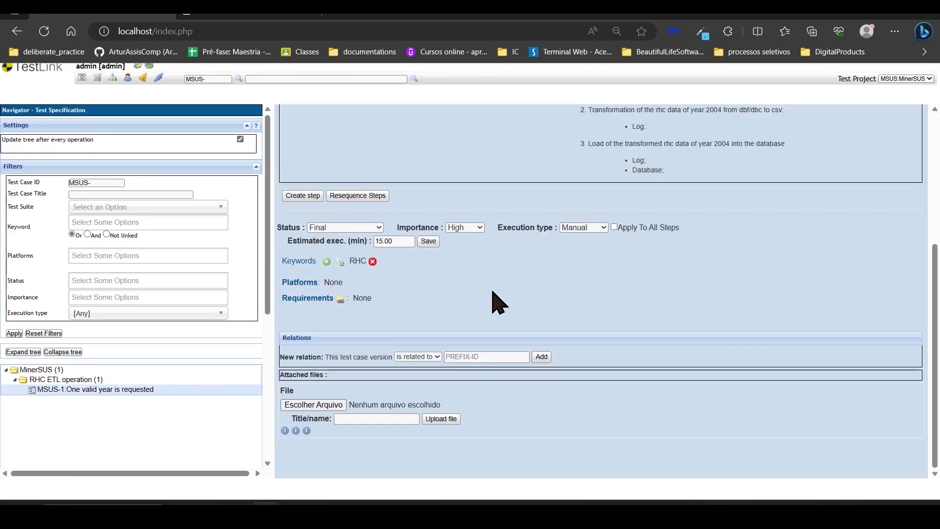
pyautogui.scroll(2, 494, 301)
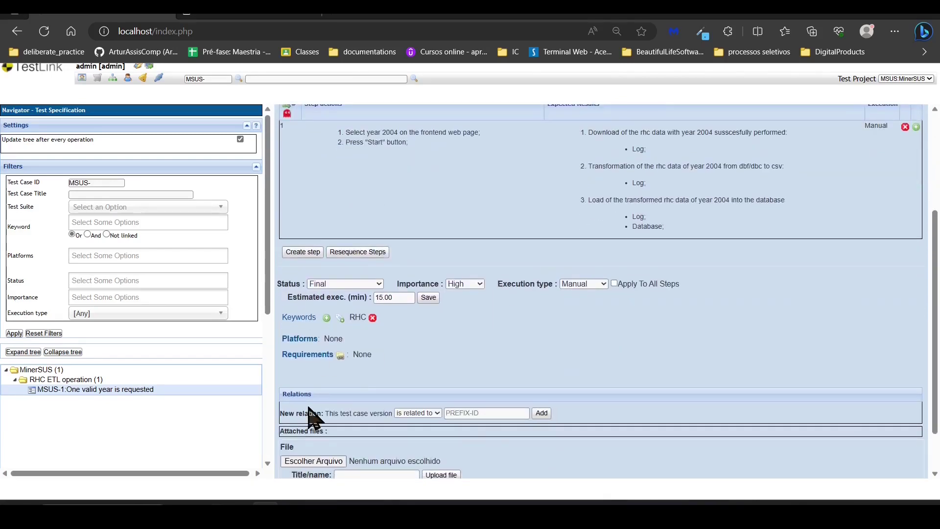
pyautogui.click(307, 355)
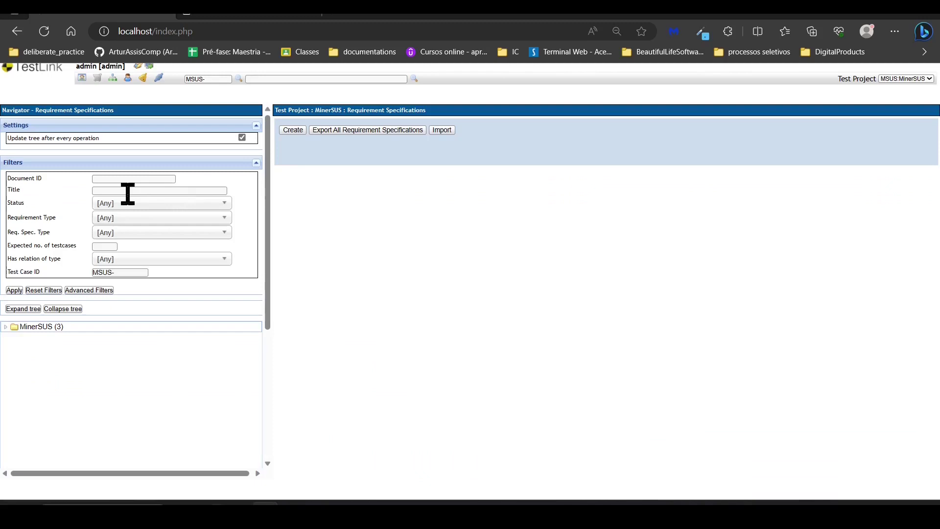
pyautogui.click(5, 326)
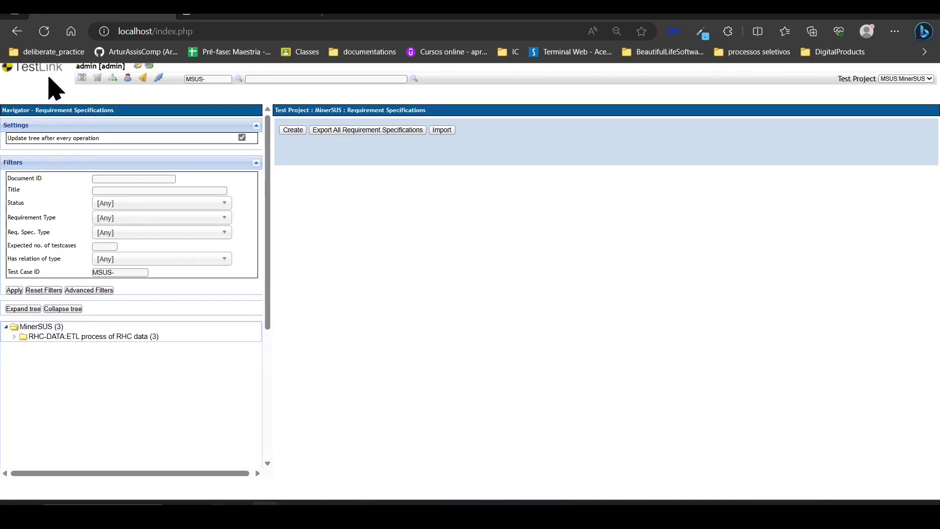
# - Assign the requirements ERHCD, TRHCD and LRHCD to the test case "One valid year is requested"
pyautogui.click(81, 79)
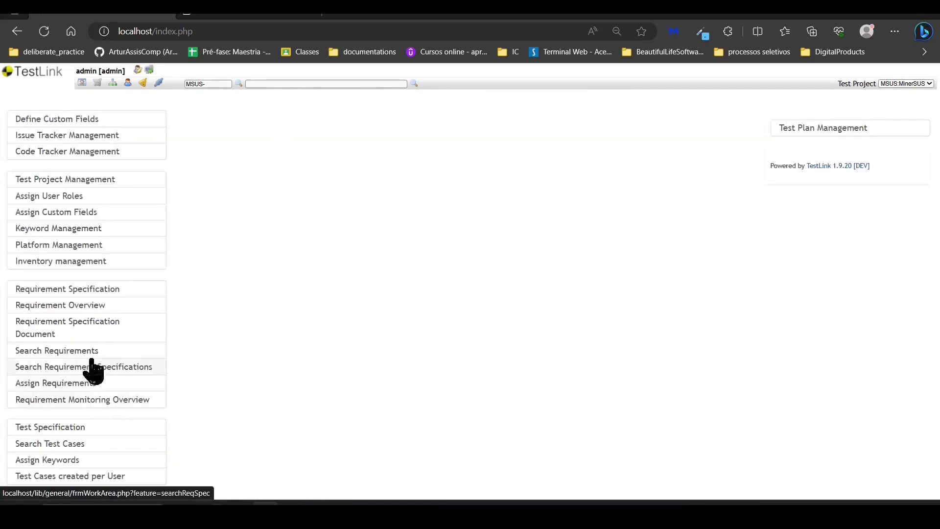
pyautogui.click(95, 383)
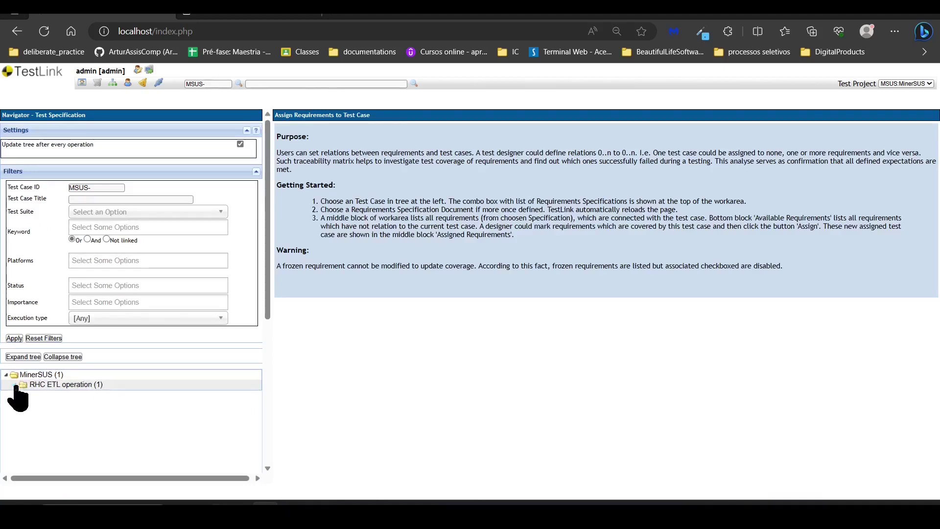
pyautogui.click(16, 385)
pyautogui.click(82, 396)
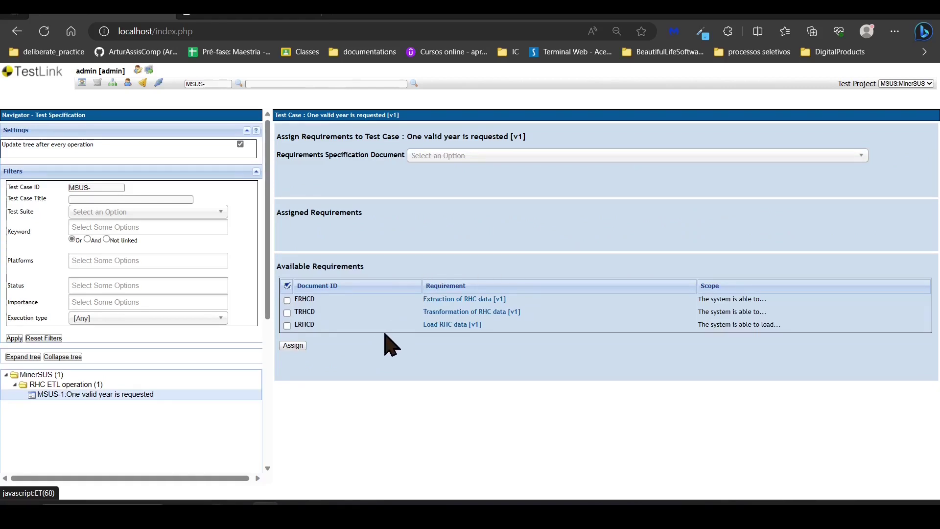
pyautogui.click(287, 300)
pyautogui.click(287, 312)
pyautogui.click(287, 325)
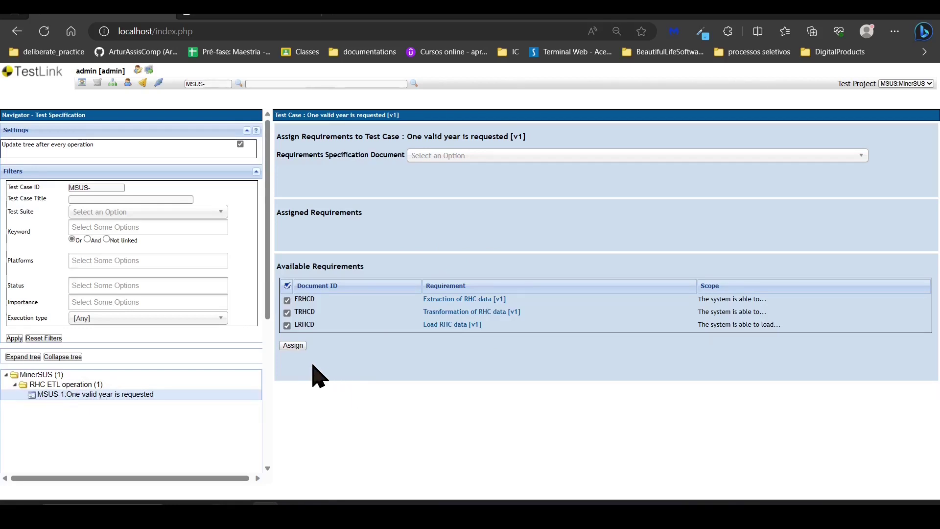
pyautogui.click(294, 345)
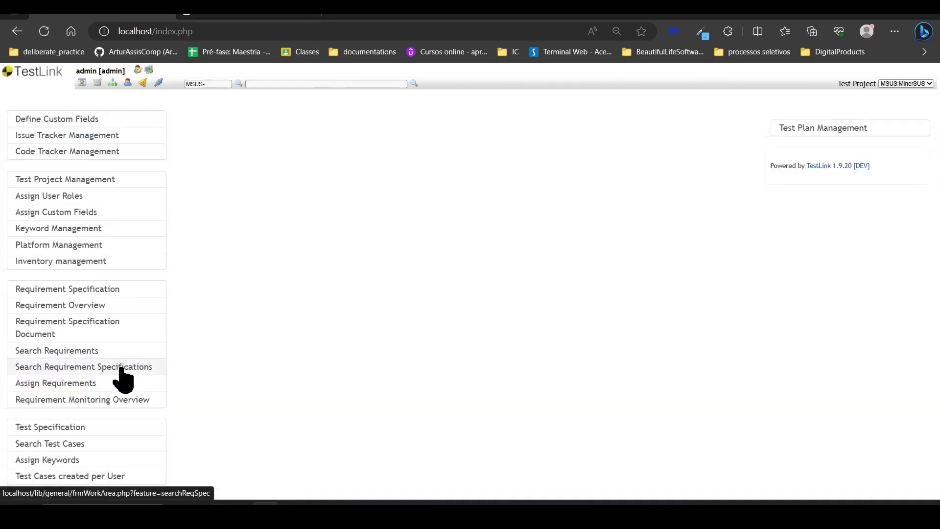
# - Open "One valid year is requested" in the test specification and review its steps, expected results and assigned requirements
pyautogui.click(76, 433)
pyautogui.click(48, 393)
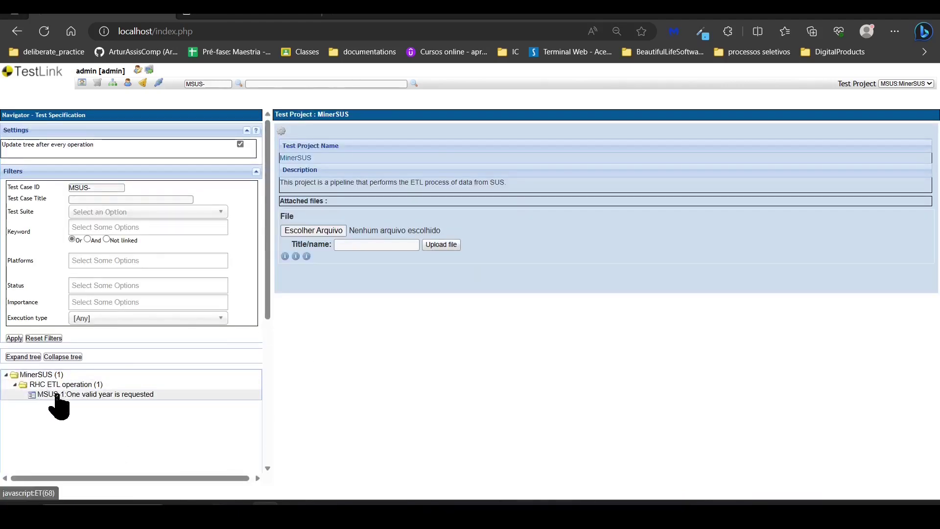
pyautogui.scroll(-3, 458, 365)
pyautogui.scroll(-2, 457, 365)
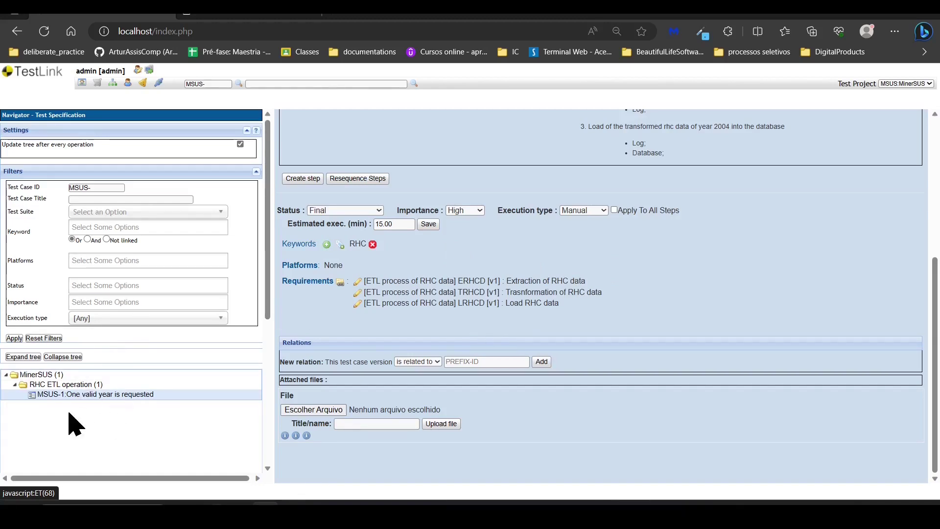
pyautogui.scroll(5, 360, 350)
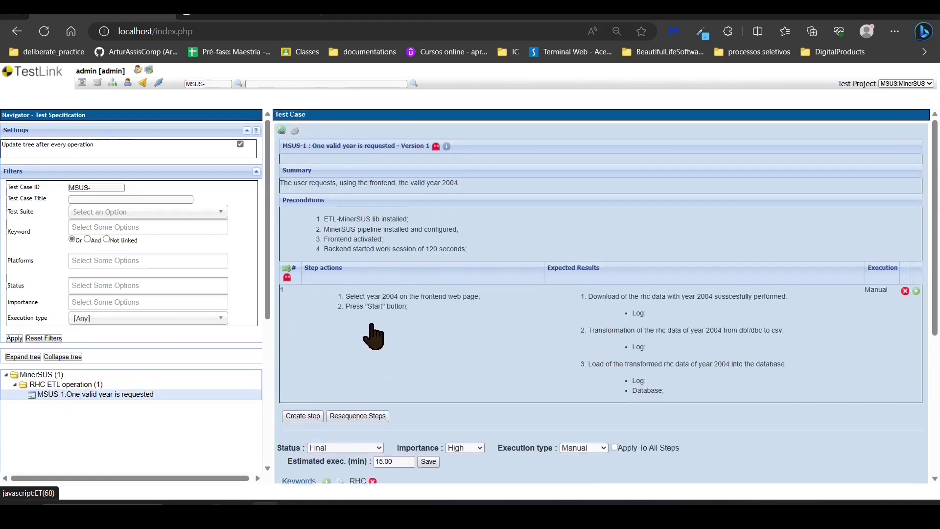
# - Switch to Notepad to check the black-box domain and boundary values, and return to TestLink
pyautogui.moveTo(482, 511)
pyautogui.click(480, 455)
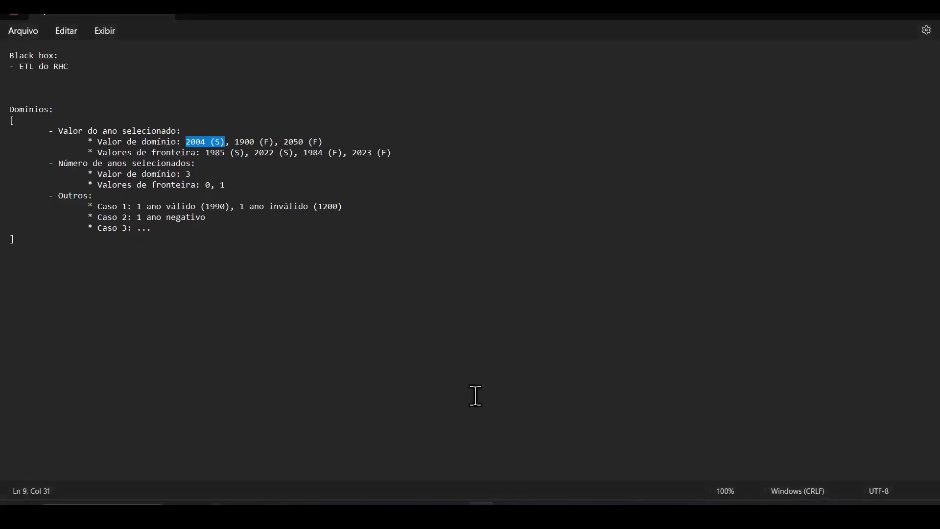
pyautogui.click(880, 19)
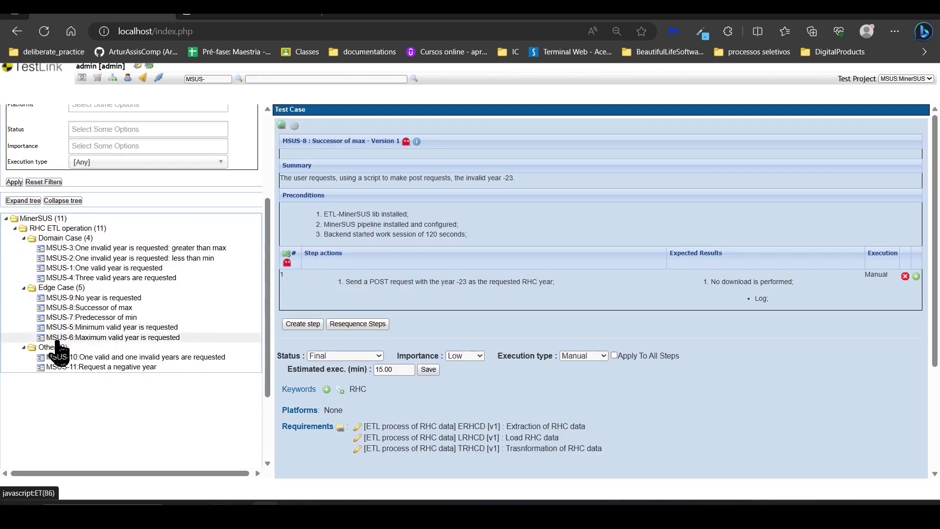
# - Collapse the Domain Case, Edge Case and Other suites in the test case tree
pyautogui.click(24, 238)
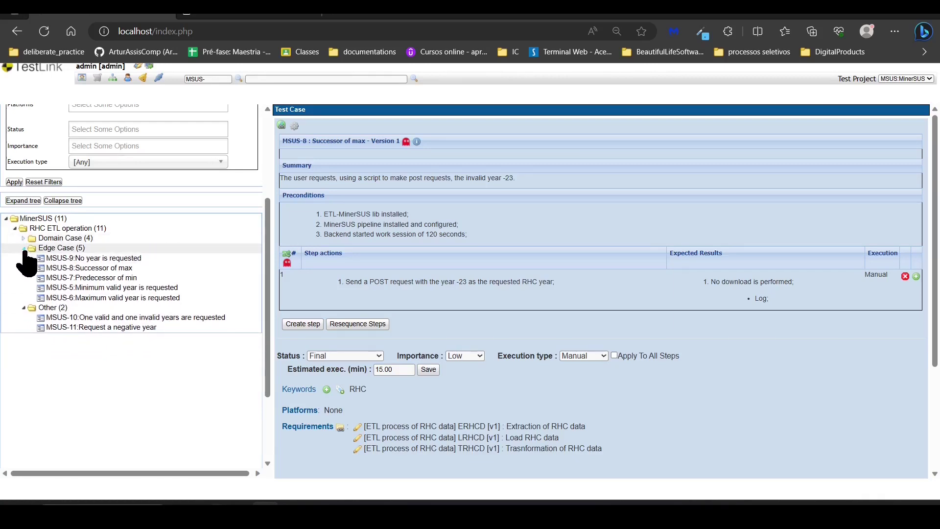
pyautogui.click(24, 248)
pyautogui.click(24, 258)
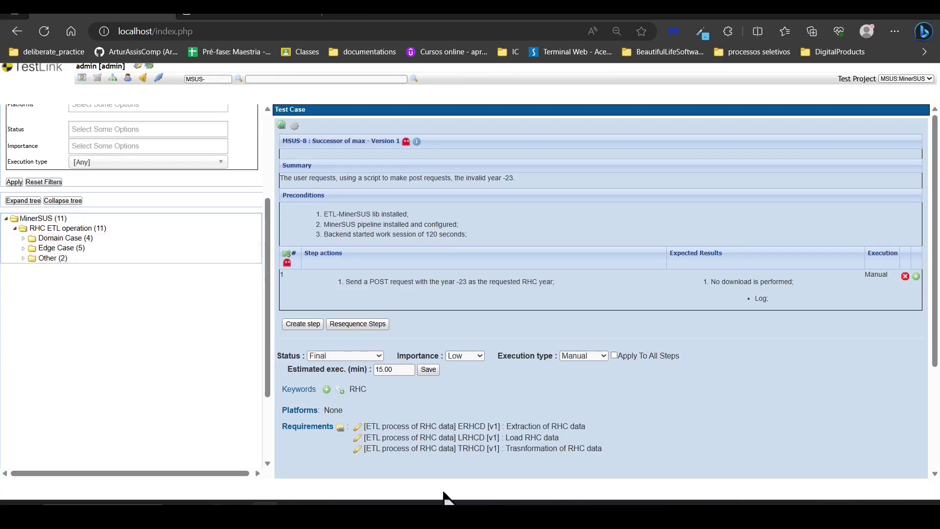
# - Switch to Notepad to check the boundary values for the number of selected years and the domain year 2004, and return to TestLink
pyautogui.click(482, 515)
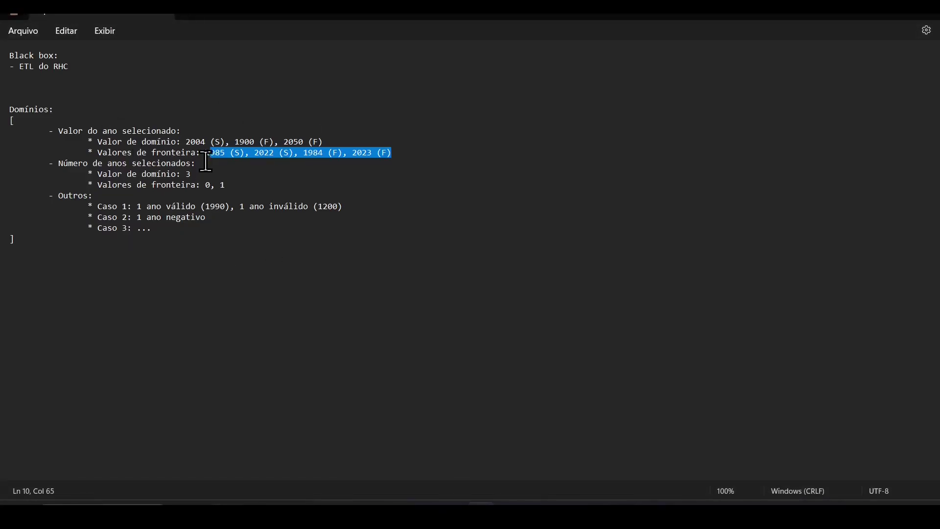
pyautogui.click(228, 183)
pyautogui.write('1')
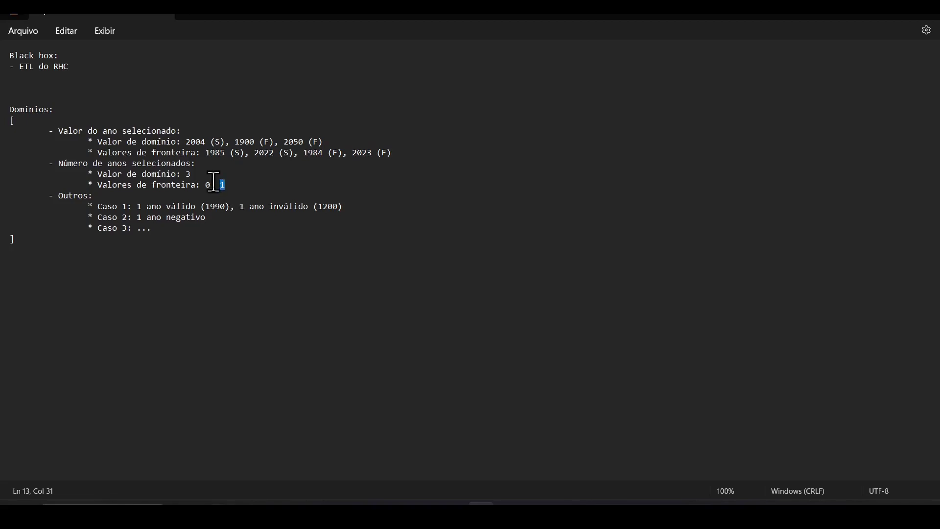
pyautogui.moveTo(183, 141); pyautogui.dragTo(224, 142)
pyautogui.click(864, 6)
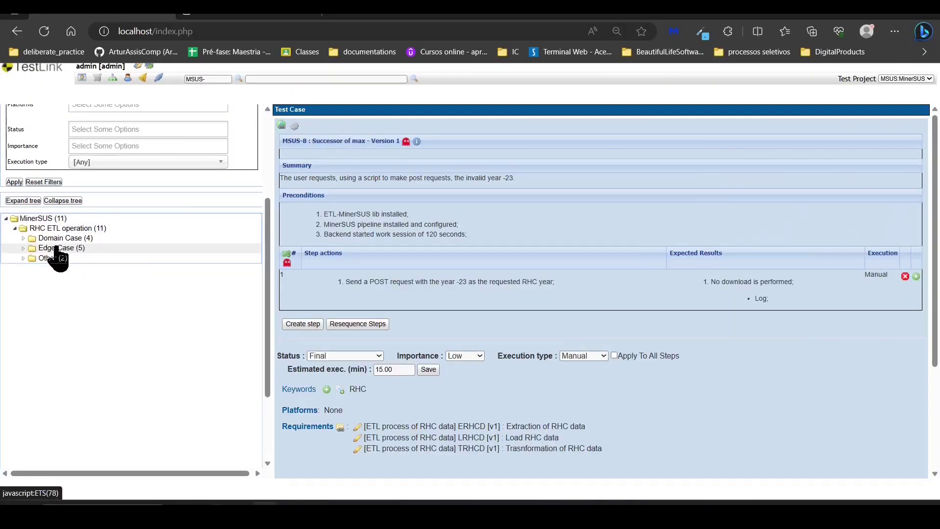
# - Open the MinerSUS requirement specification document and examine the test cases related to each RHC requirement
pyautogui.click(81, 79)
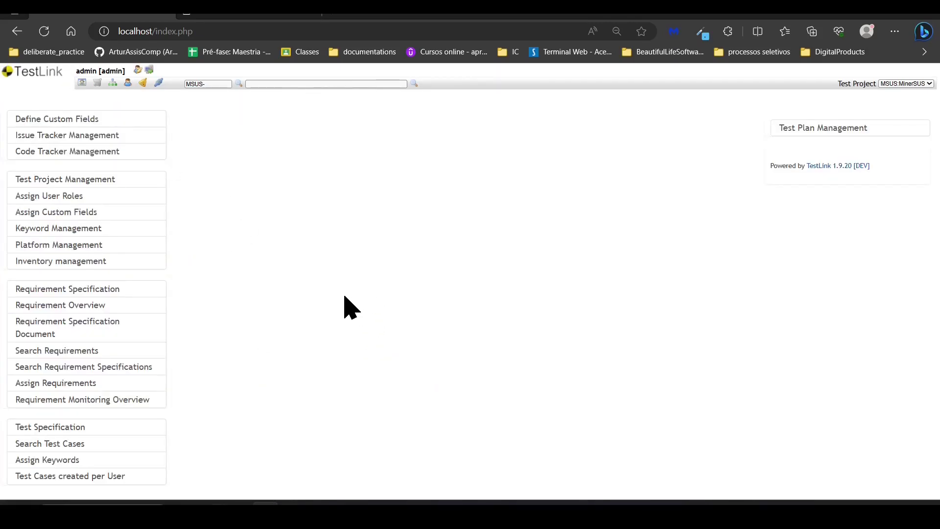
pyautogui.click(84, 338)
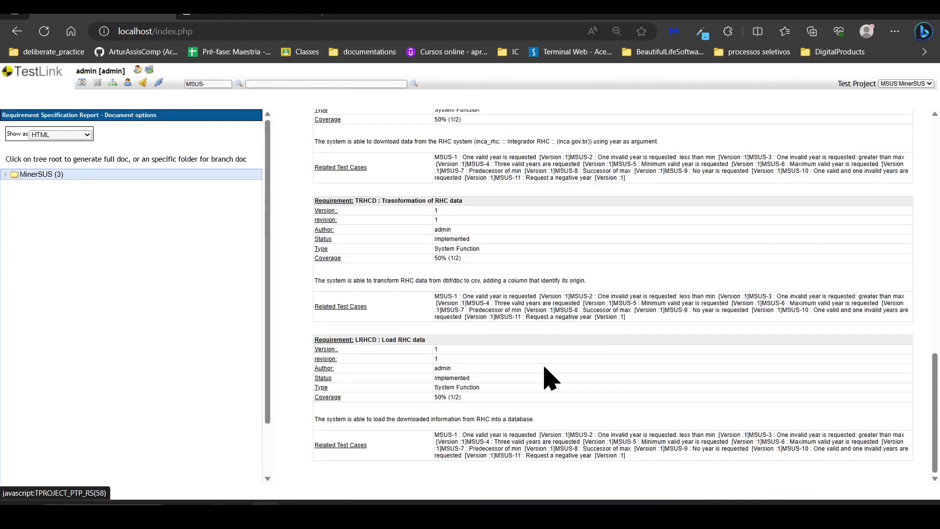
pyautogui.scroll(10, 472, 313)
pyautogui.scroll(-5, 474, 315)
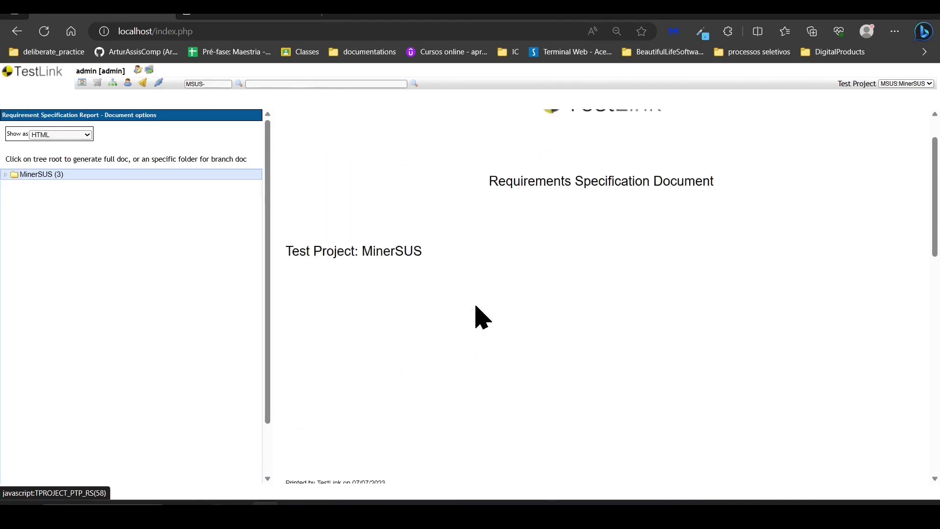
pyautogui.scroll(-4, 475, 306)
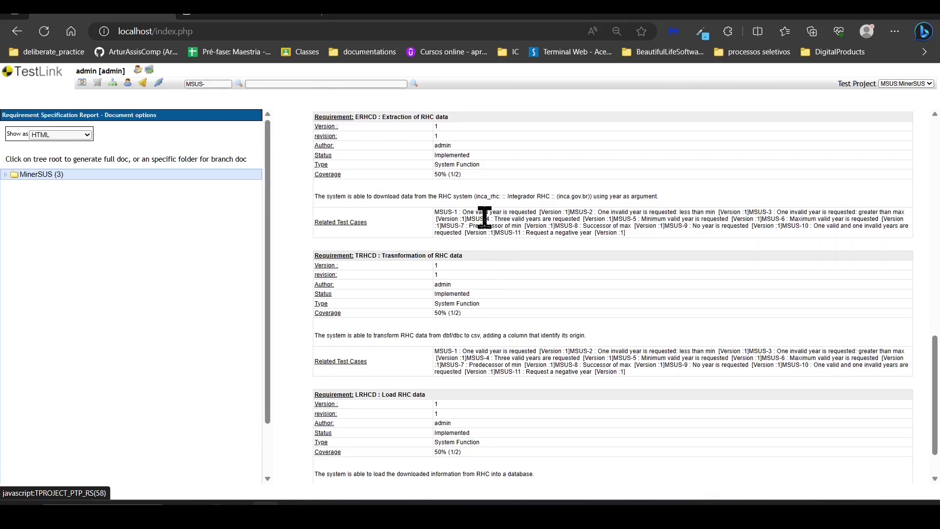
pyautogui.moveTo(436, 211); pyautogui.dragTo(636, 245)
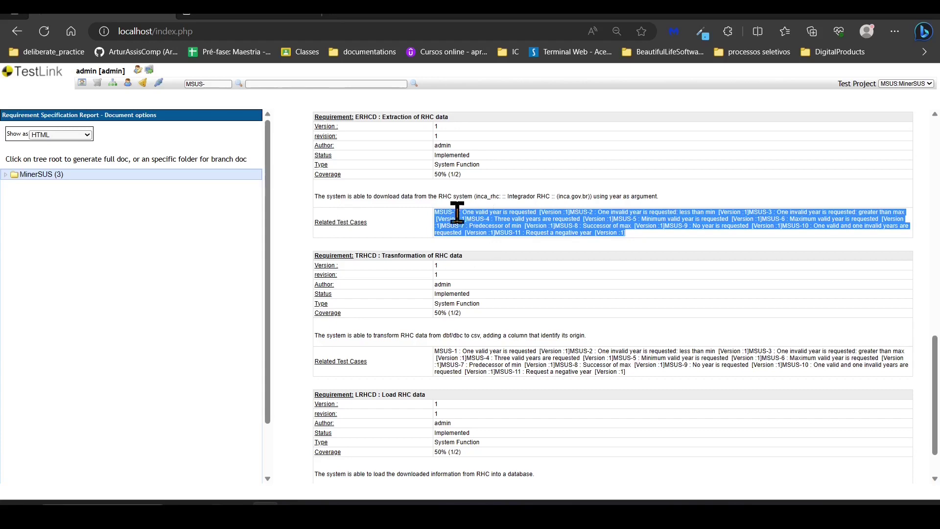
pyautogui.scroll(-1, 518, 280)
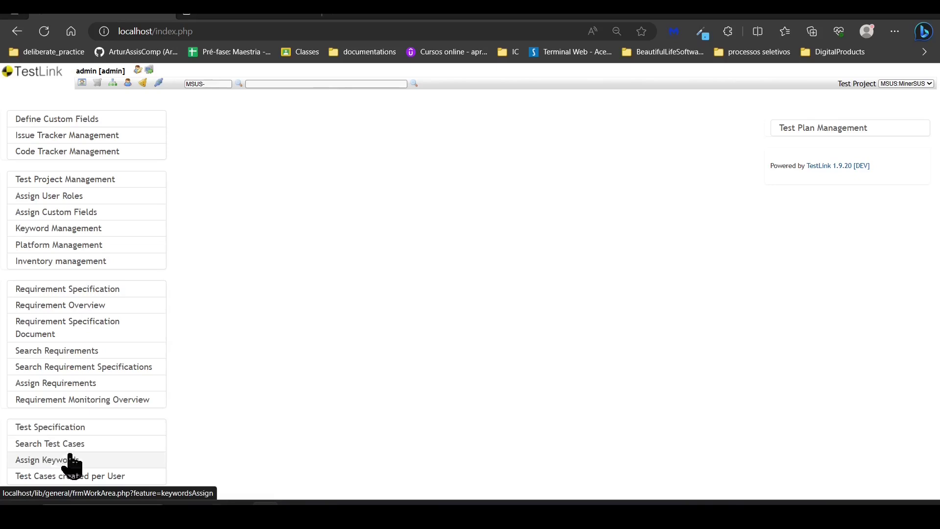
# - Create an active, public test plan "General" with the description "Complete test plan. All test cases are executed."
pyautogui.click(827, 135)
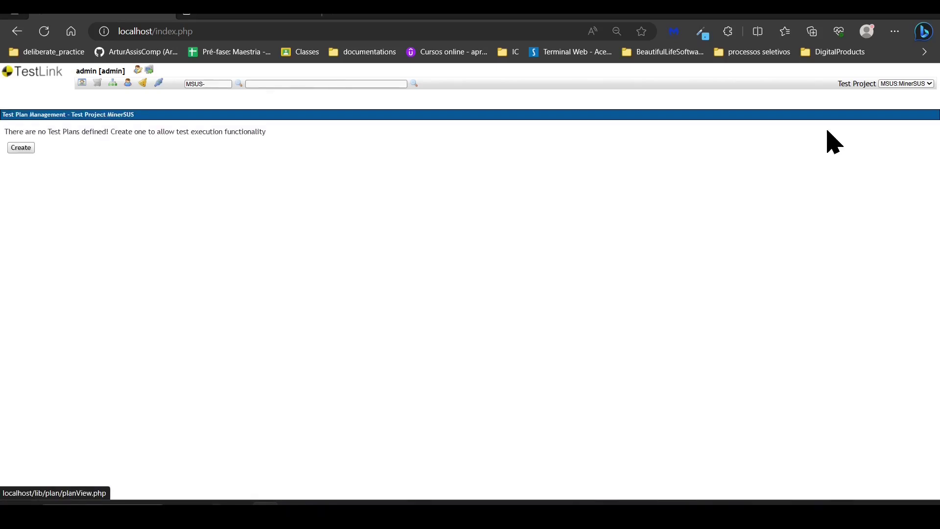
pyautogui.click(19, 148)
pyautogui.write('General')
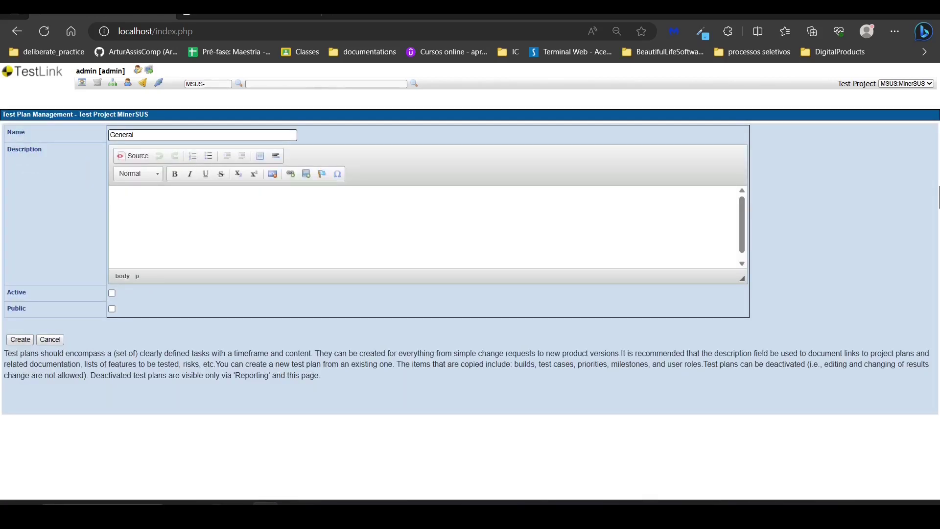
pyautogui.click(343, 244)
pyautogui.write('Complete test plan. All test cases are executed.')
pyautogui.click(112, 293)
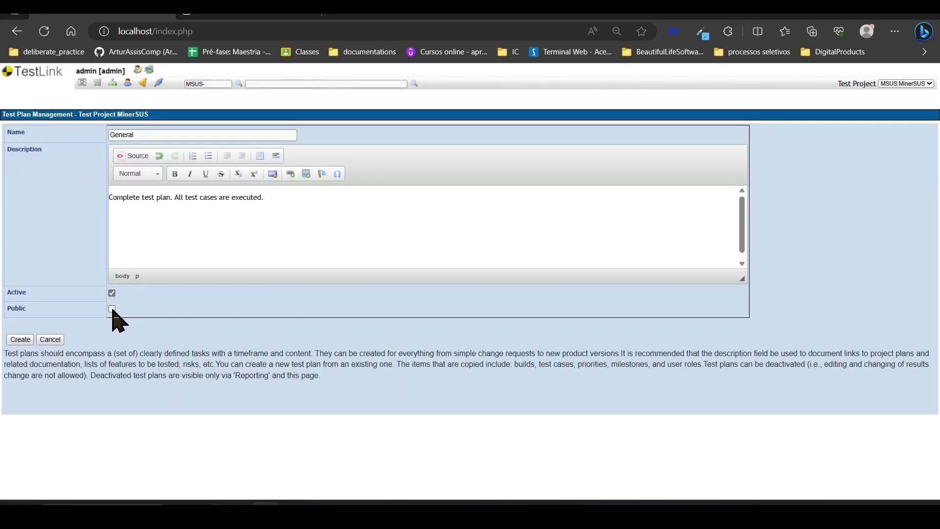
pyautogui.click(20, 340)
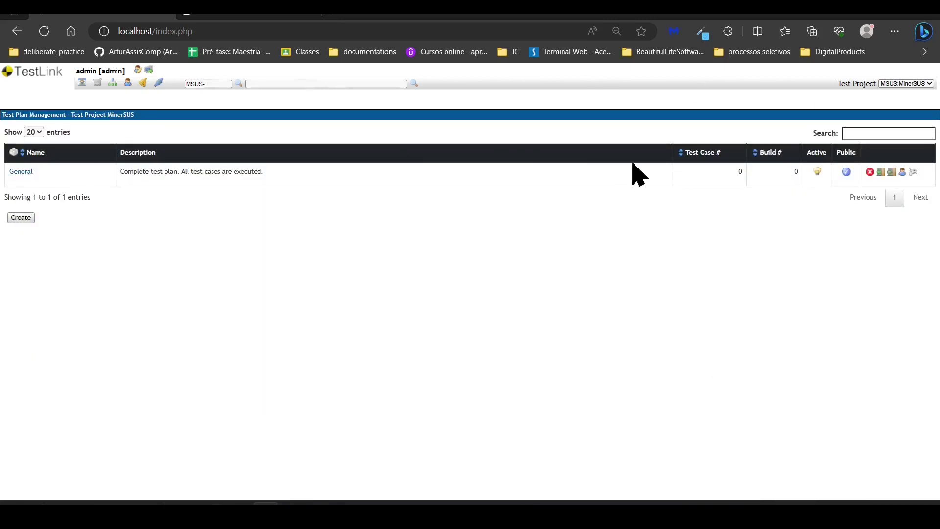
# - Create an active, public test plan "Urgent" with the description "Only the most critical test cases are executed."
pyautogui.click(20, 217)
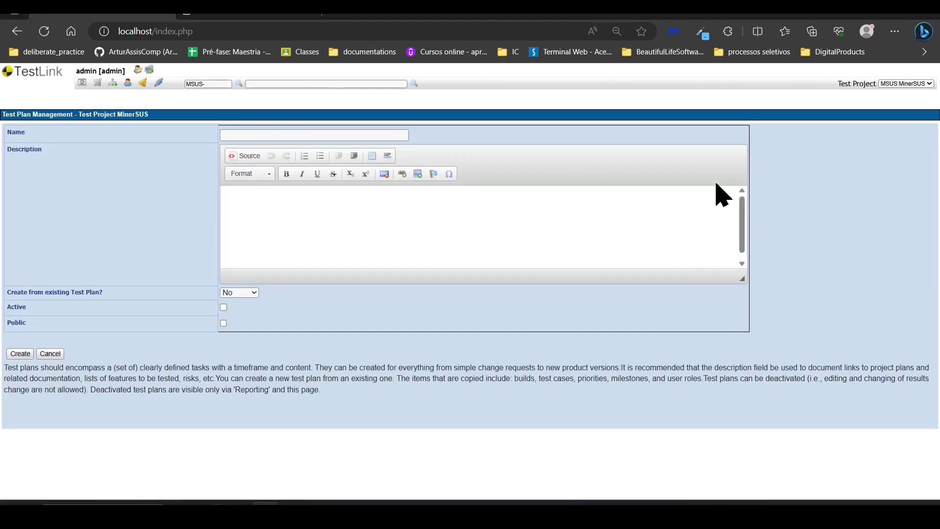
pyautogui.click(255, 135)
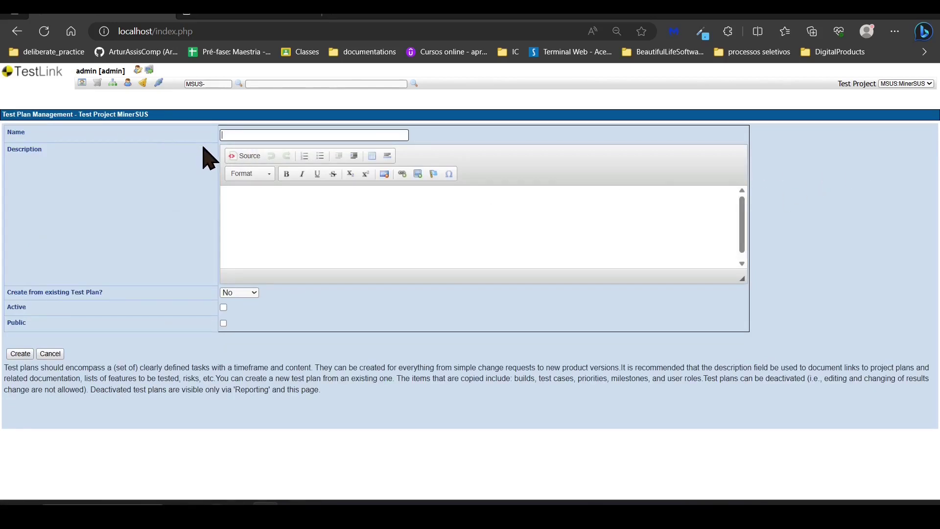
pyautogui.write('Urgent')
pyautogui.press('Tab')
pyautogui.write('Only the most critical test cases are executed.')
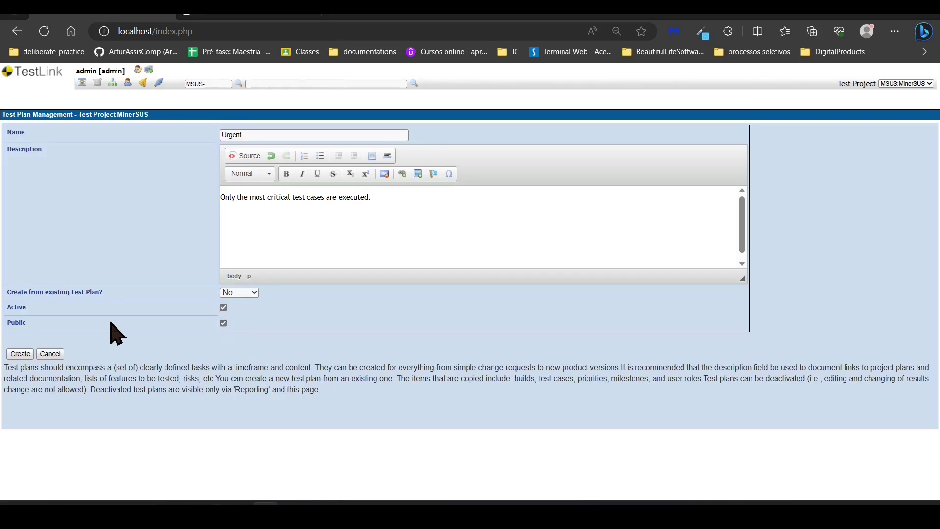
pyautogui.click(20, 354)
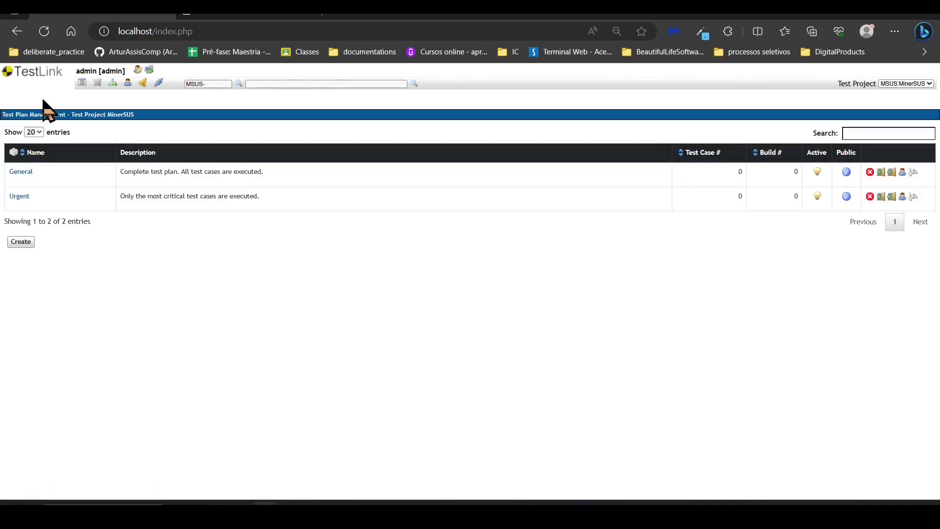
# - Switch the project's current test plan to Urgent and back to General
pyautogui.click(81, 83)
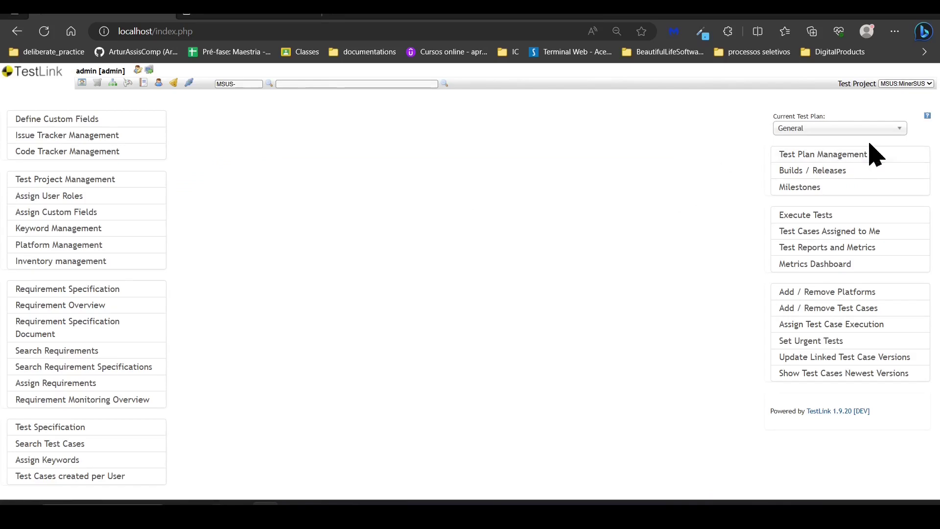
pyautogui.click(888, 129)
pyautogui.click(832, 172)
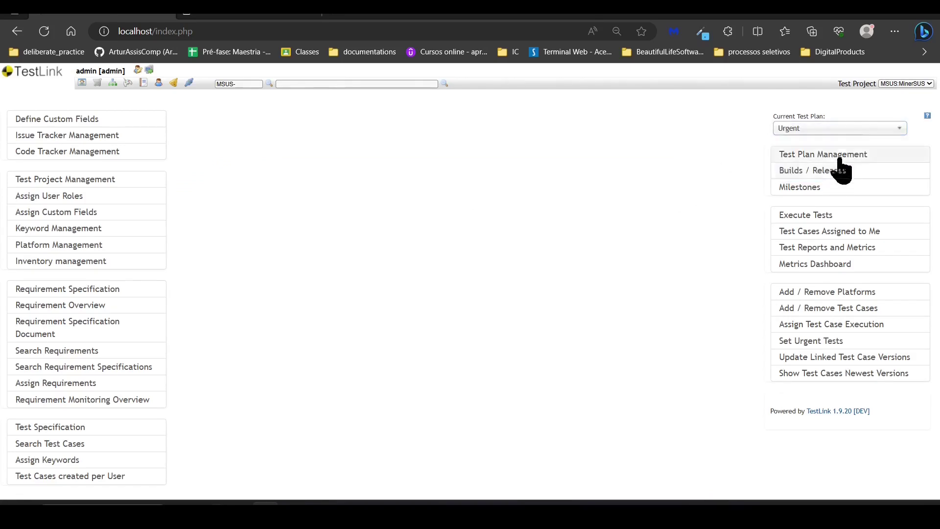
pyautogui.click(860, 130)
pyautogui.click(813, 158)
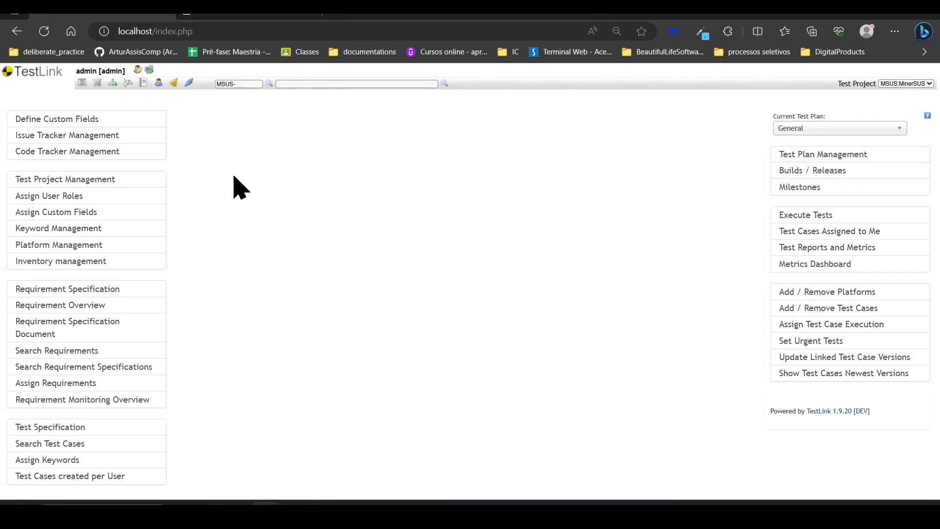
# - Create the platforms "Windows 11 - Chrome" and "Windows 11 - Edge", each described with the operating system Windows 11 and its browser
pyautogui.click(81, 245)
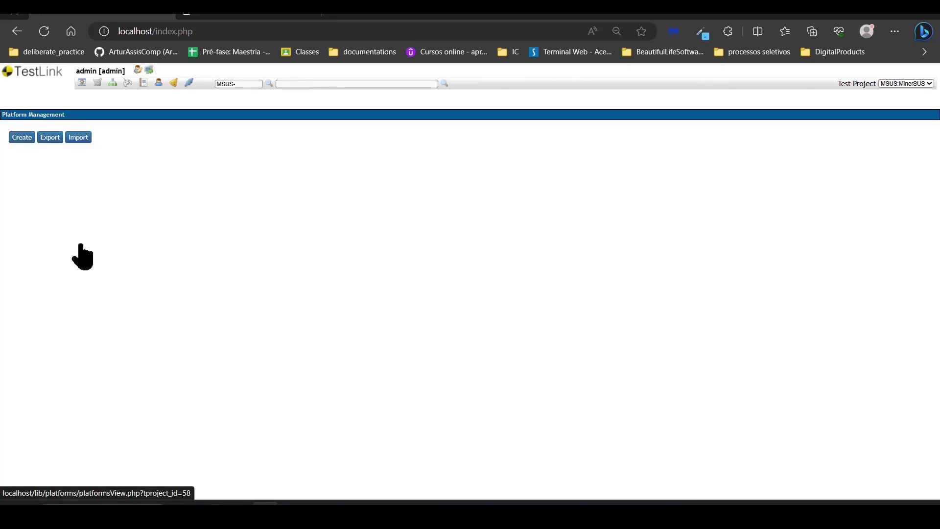
pyautogui.click(22, 142)
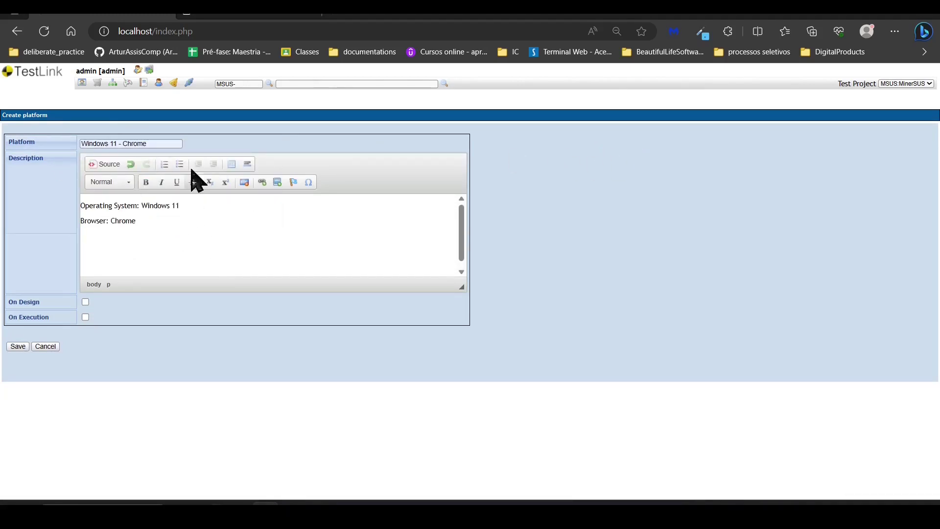
pyautogui.click(151, 143)
pyautogui.click(249, 227)
pyautogui.click(18, 347)
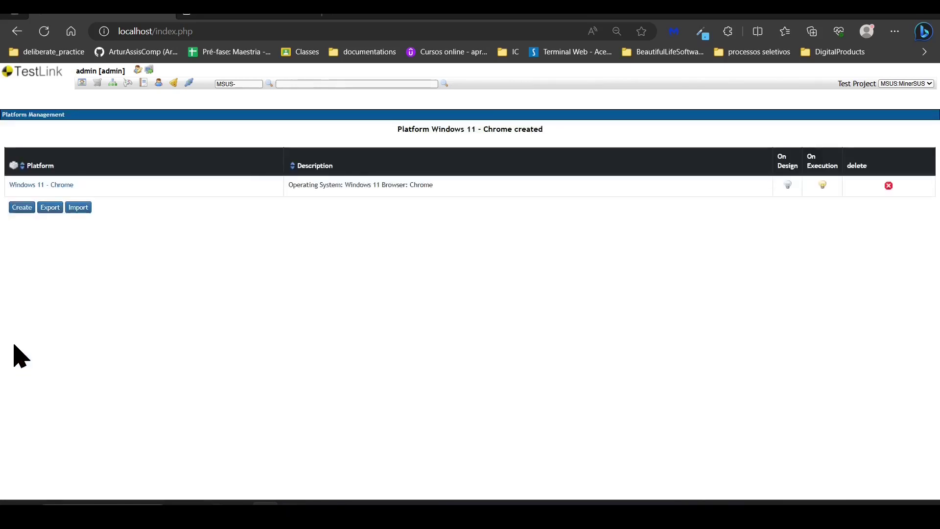
pyautogui.click(22, 208)
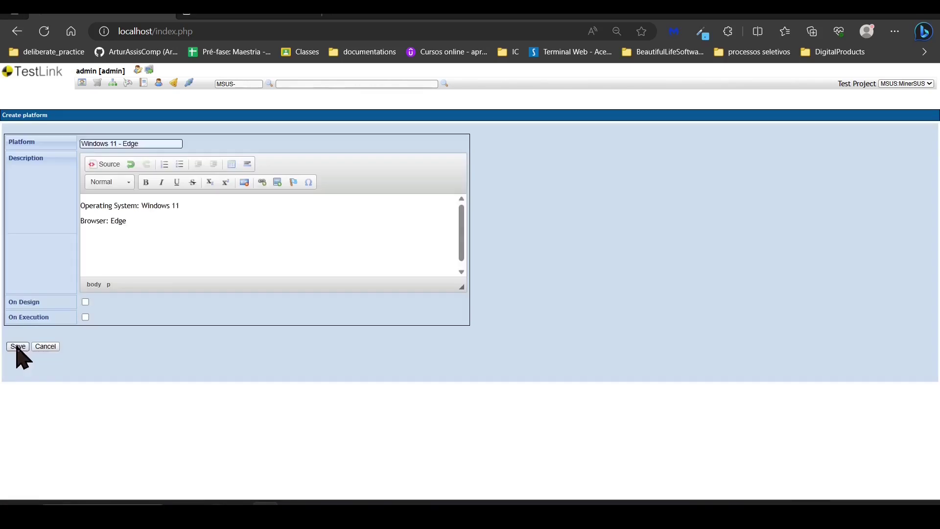
pyautogui.click(18, 347)
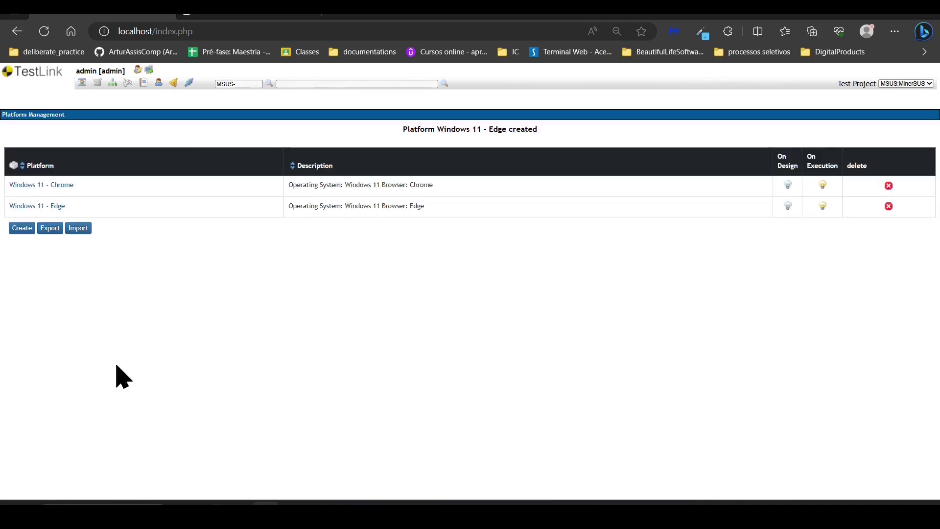
# - Assign the Windows 11 - Chrome and Windows 11 - Edge platforms to the General test plan and save
pyautogui.click(82, 83)
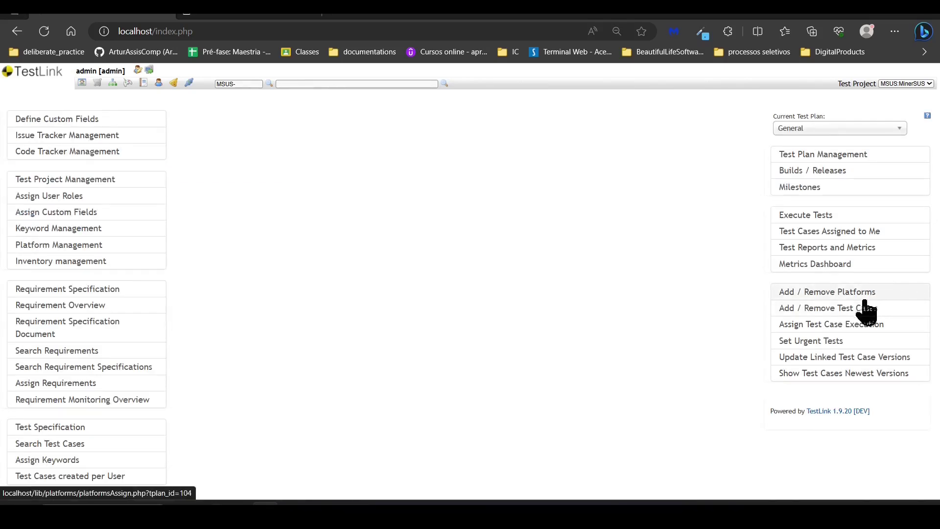
pyautogui.click(867, 294)
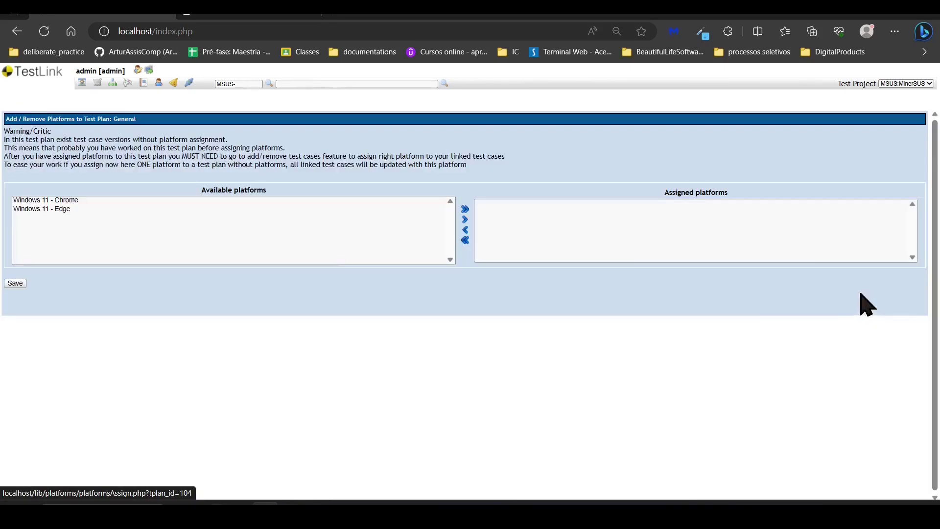
pyautogui.click(465, 210)
pyautogui.click(16, 286)
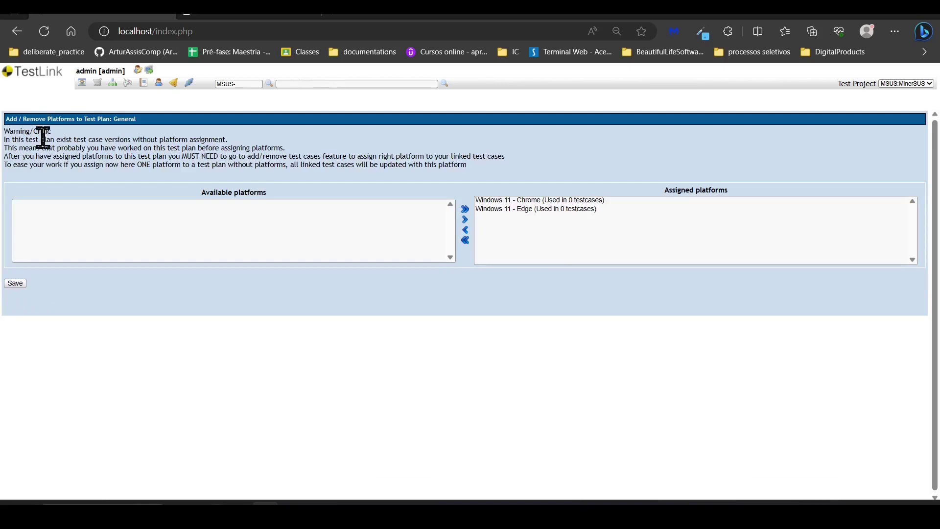
# - Try to open the MinerSUS test cases for adding to the General test plan, expanding the RHC ETL operation suite, and return to the main page
pyautogui.click(82, 83)
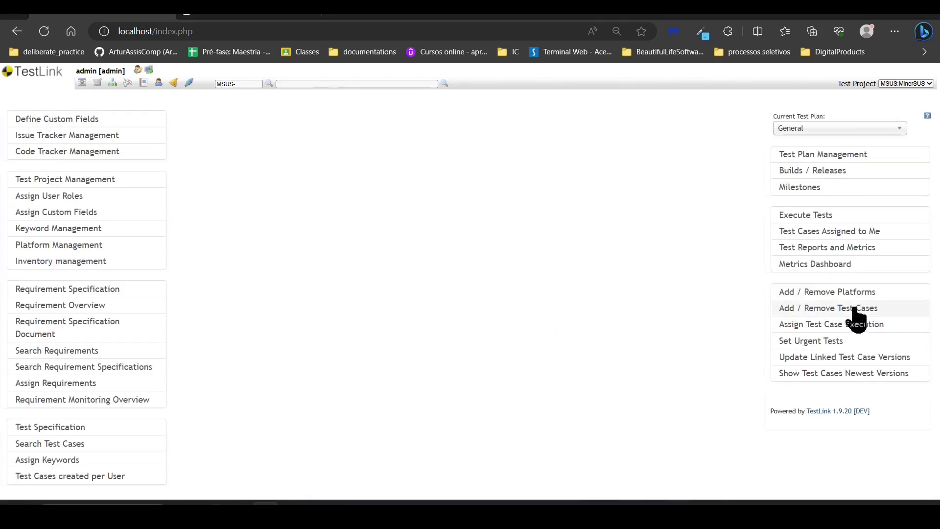
pyautogui.click(850, 308)
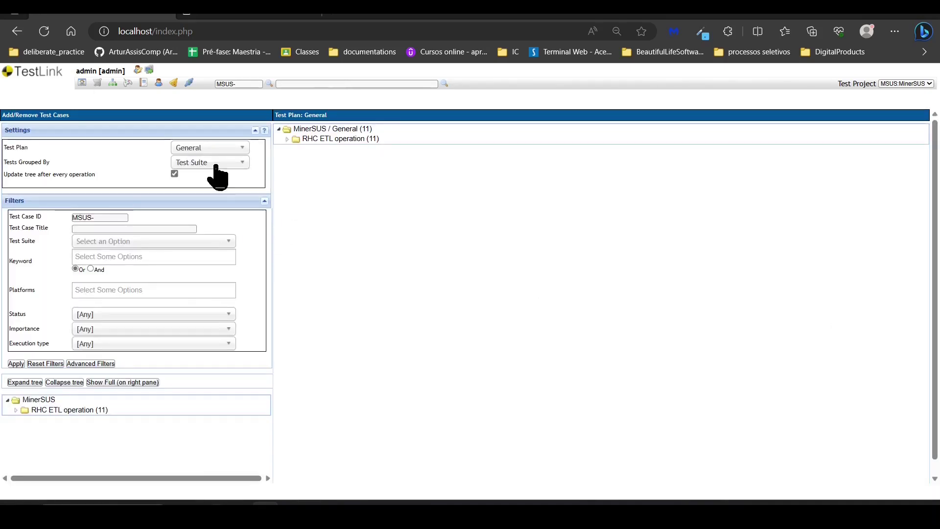
pyautogui.click(16, 410)
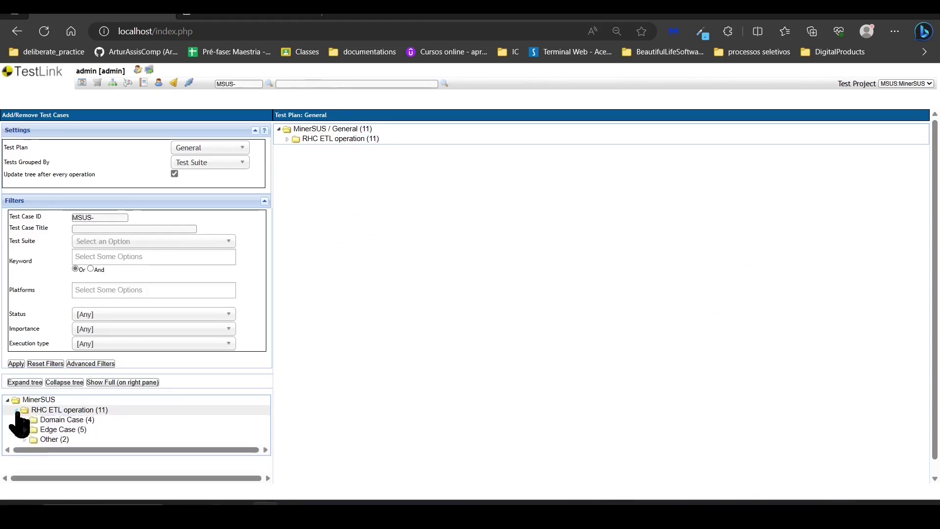
pyautogui.click(315, 129)
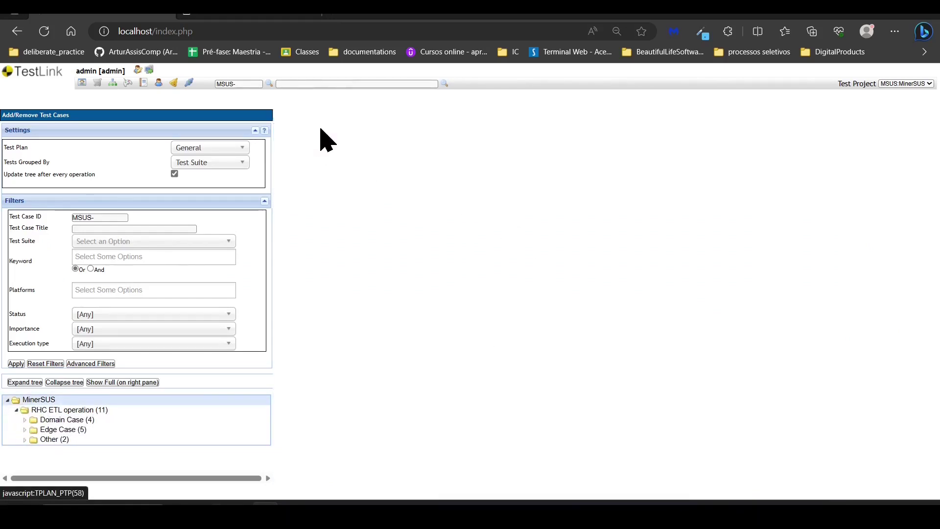
pyautogui.click(83, 85)
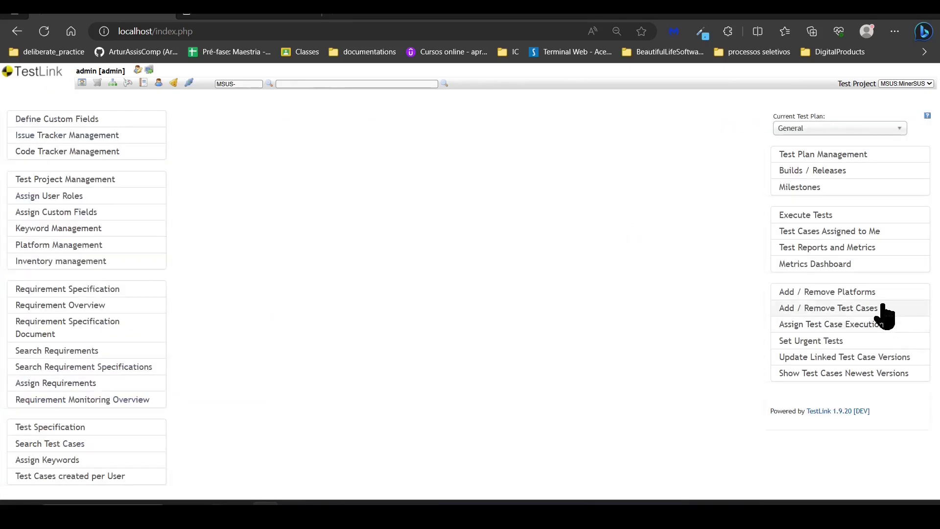
# - Remove all RHC ETL operation test cases that have no platform from the General test plan
pyautogui.click(866, 310)
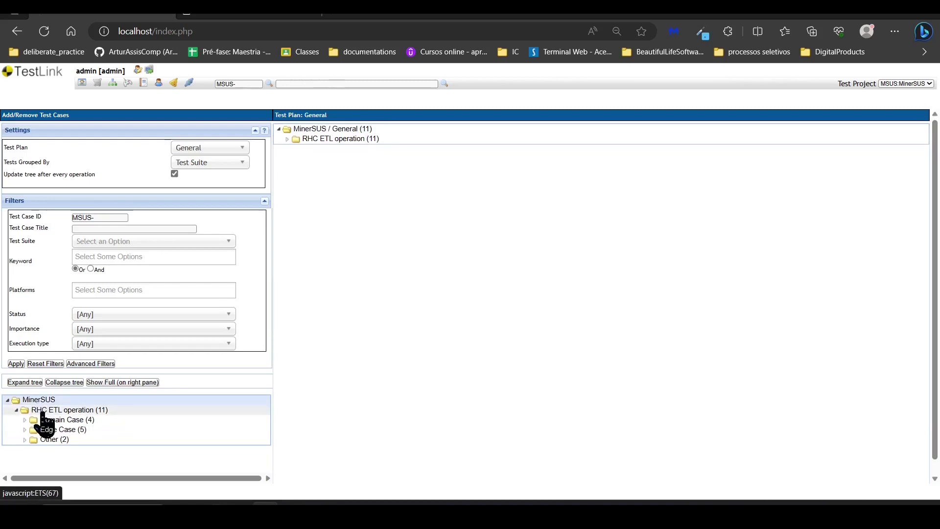
pyautogui.click(38, 410)
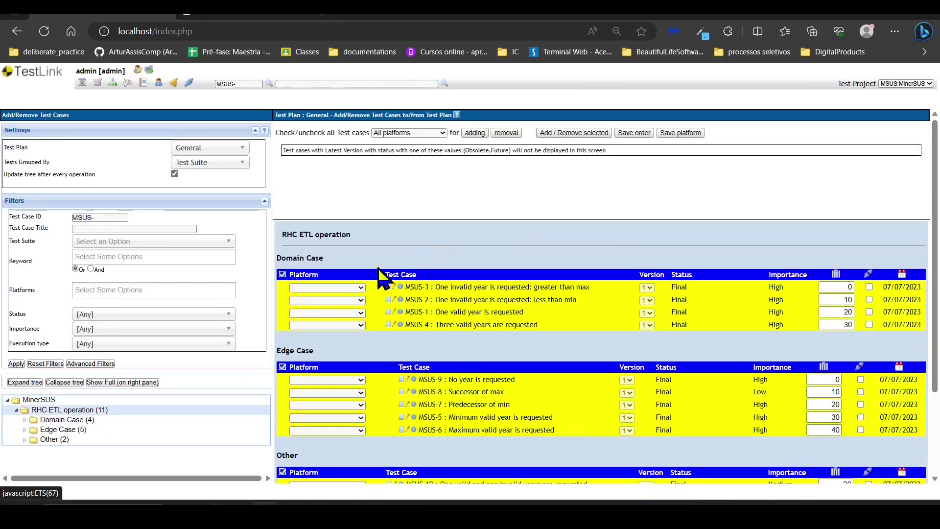
pyautogui.click(361, 289)
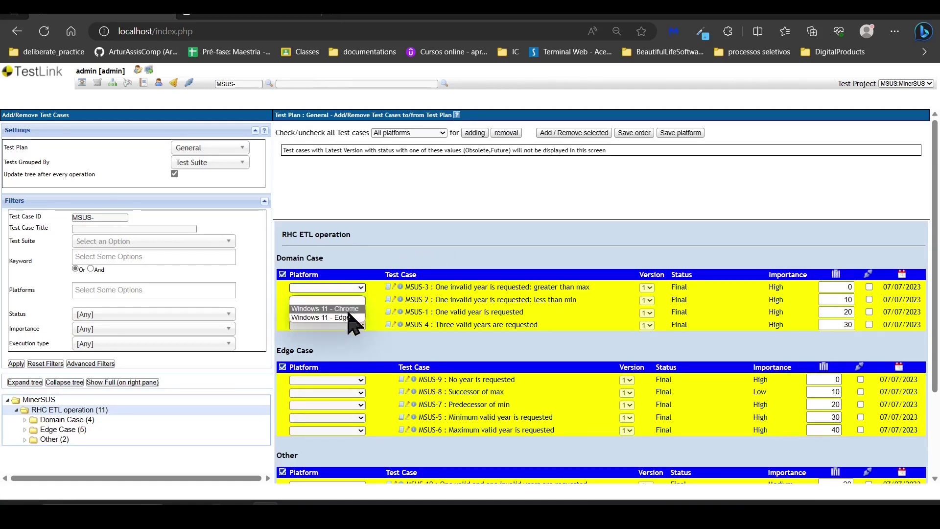
pyautogui.click(388, 258)
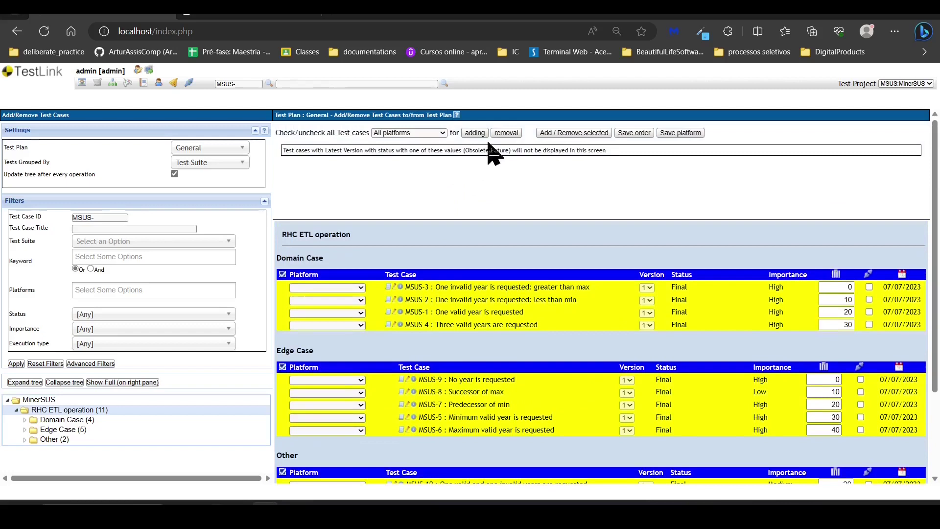
pyautogui.click(506, 132)
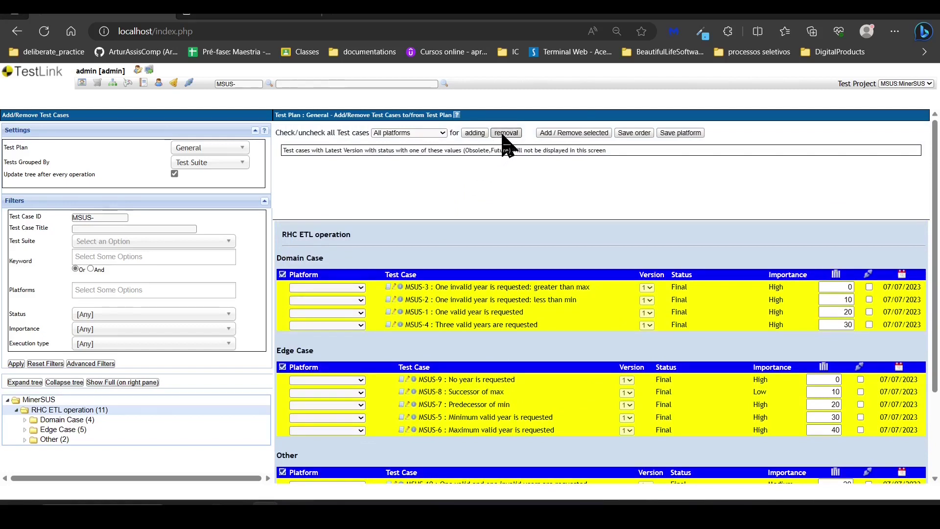
pyautogui.click(593, 134)
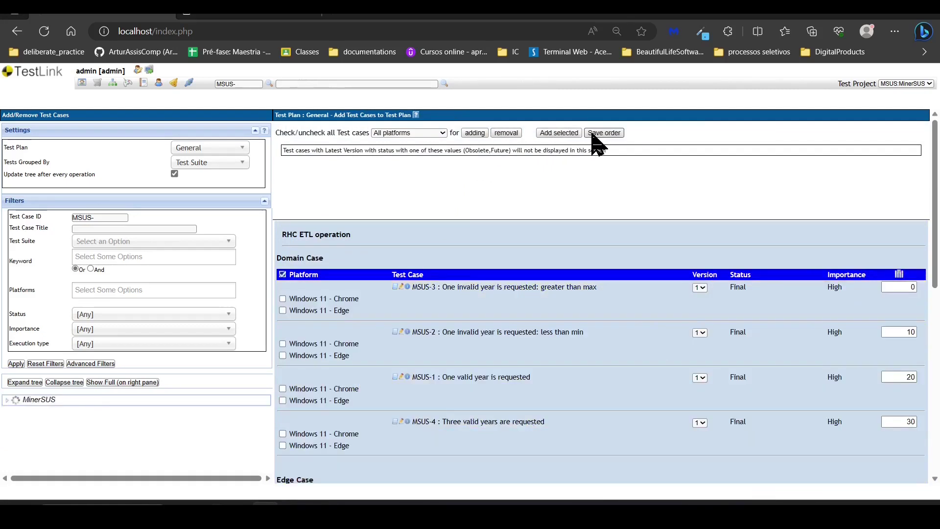
# - Add all RHC ETL operation test cases to the General test plan for both the Windows 11 - Chrome and Windows 11 - Edge platforms
pyautogui.click(475, 134)
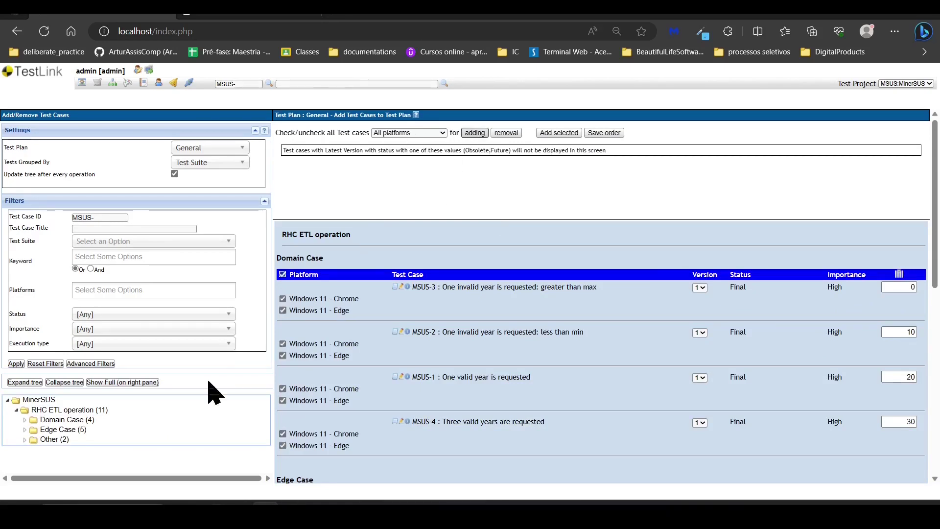
pyautogui.scroll(-5, 374, 343)
pyautogui.scroll(-3, 357, 352)
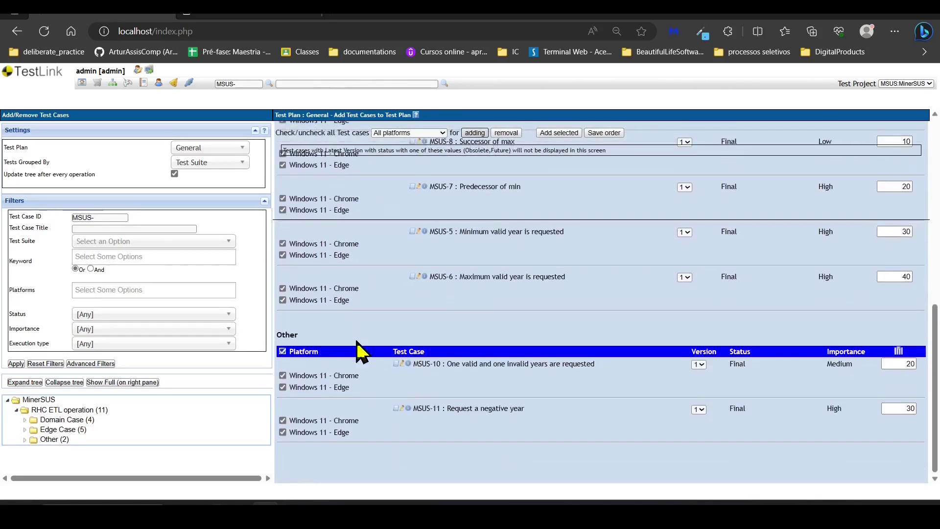
pyautogui.scroll(9, 357, 353)
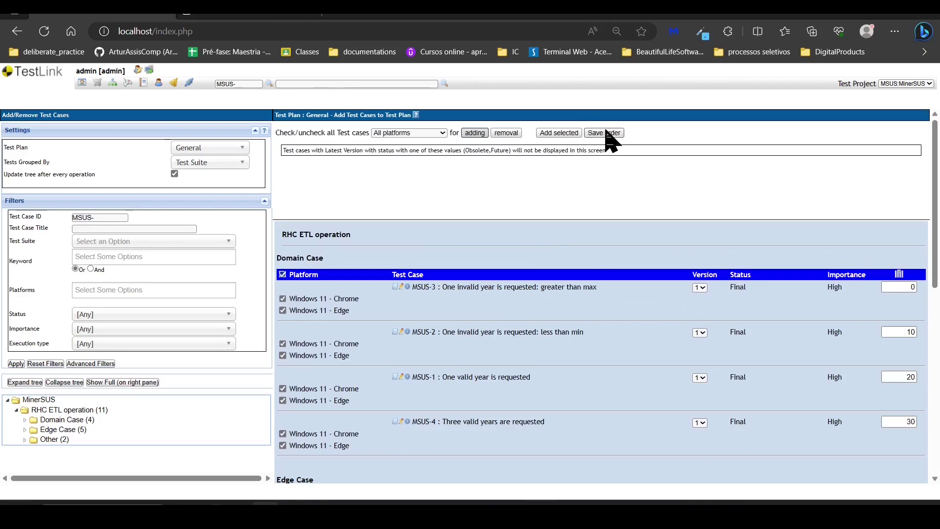
pyautogui.click(560, 134)
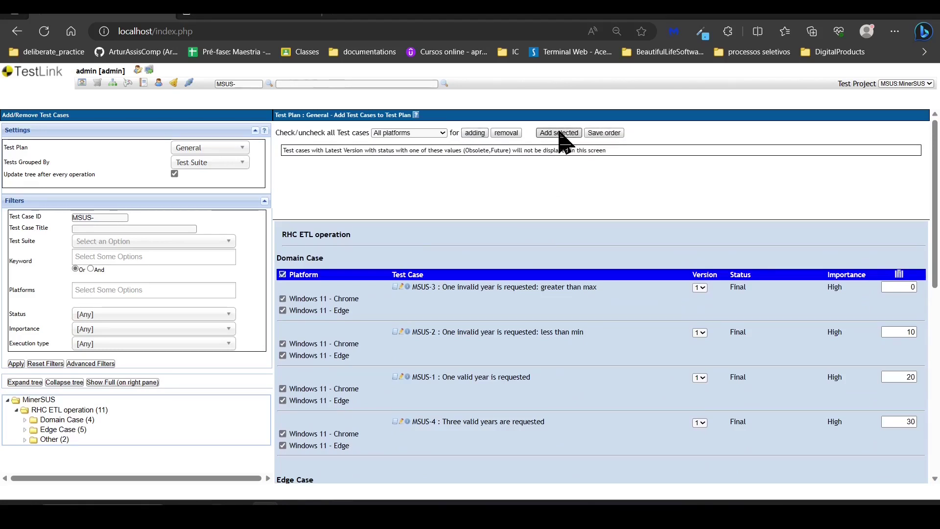
pyautogui.scroll(-5, 503, 257)
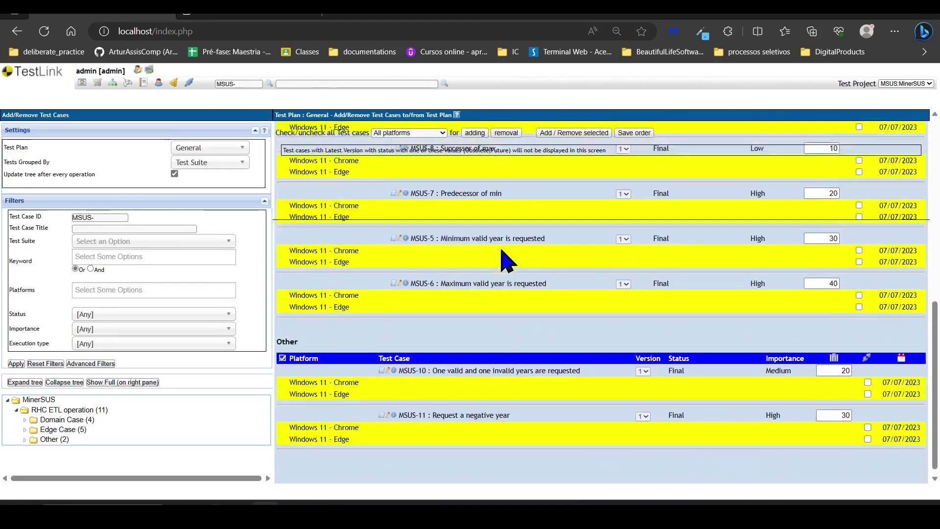
pyautogui.scroll(5, 504, 257)
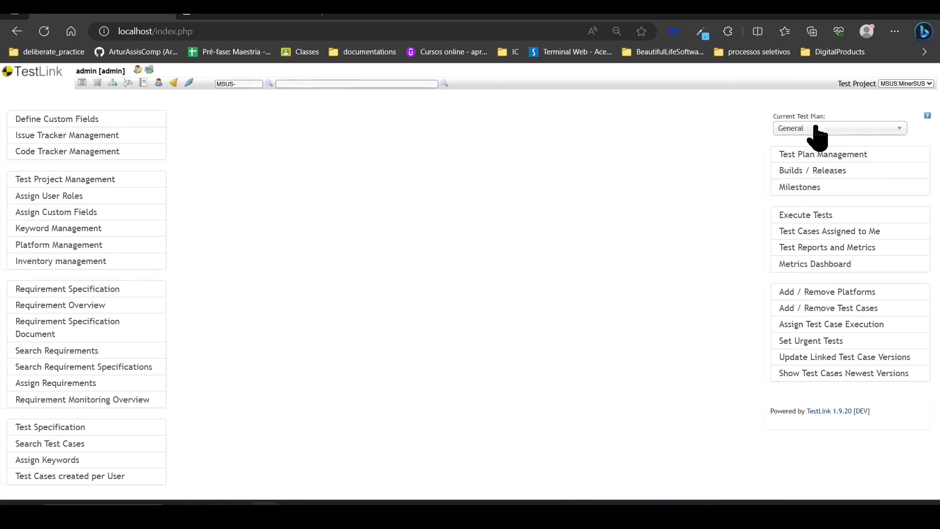
pyautogui.click(851, 129)
pyautogui.click(715, 186)
pyautogui.click(841, 129)
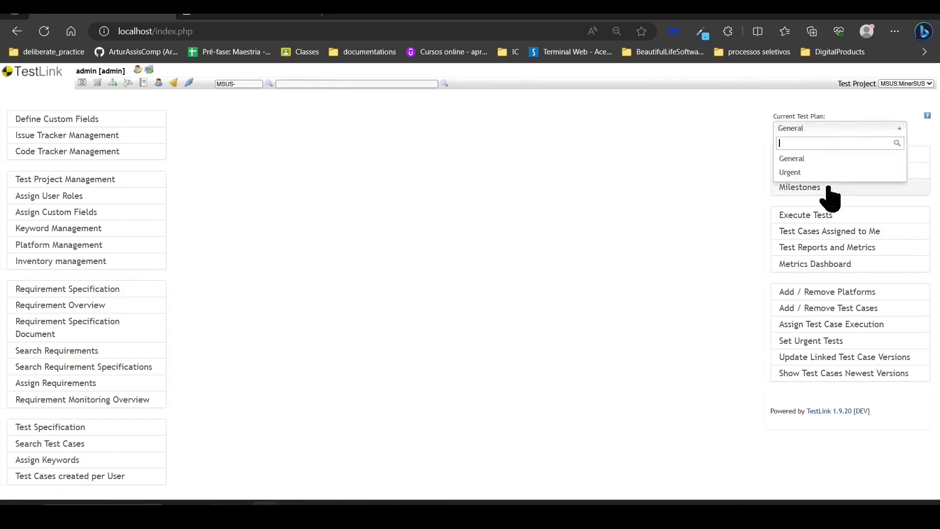
pyautogui.click(716, 219)
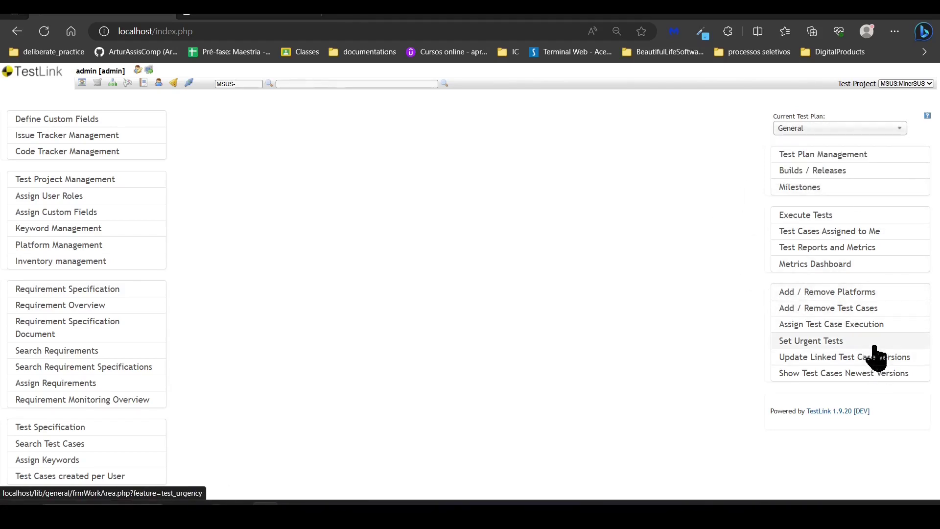
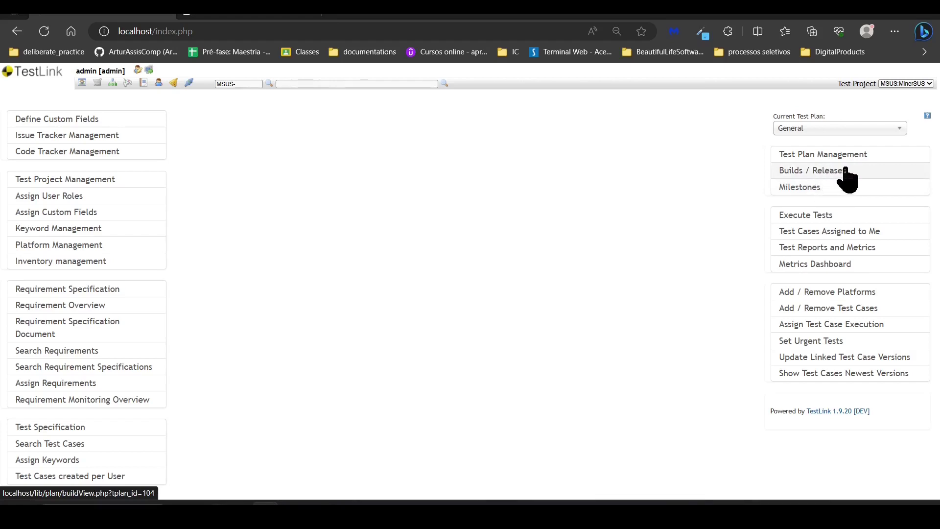
# - Create build 1.0 for the General test plan with release date 06/07/2023 and branch main
pyautogui.click(843, 172)
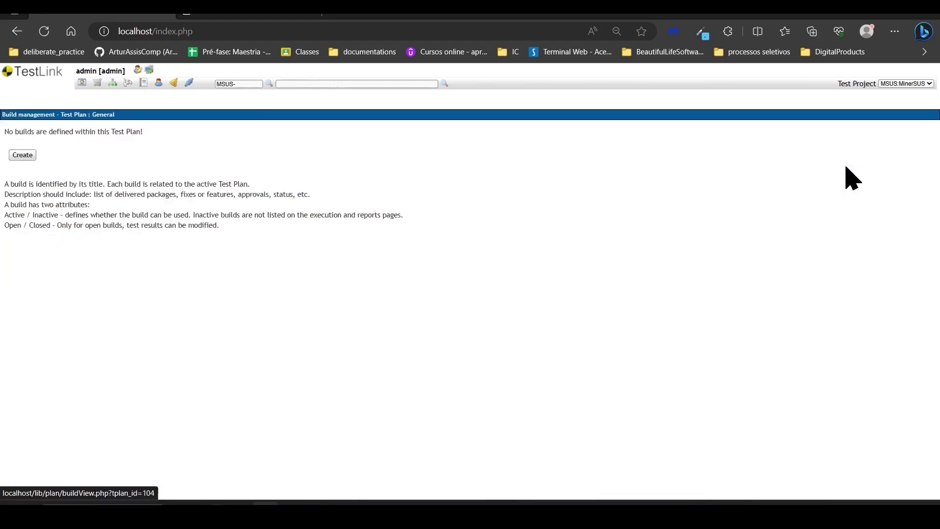
pyautogui.click(23, 155)
pyautogui.click(175, 145)
pyautogui.click(168, 178)
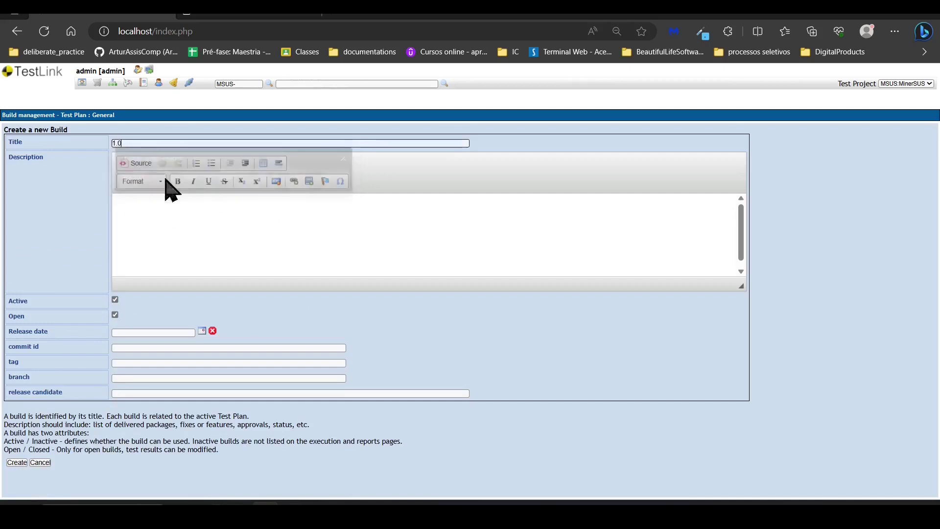
pyautogui.click(202, 330)
pyautogui.click(209, 418)
pyautogui.click(144, 363)
pyautogui.click(144, 378)
pyautogui.click(143, 410)
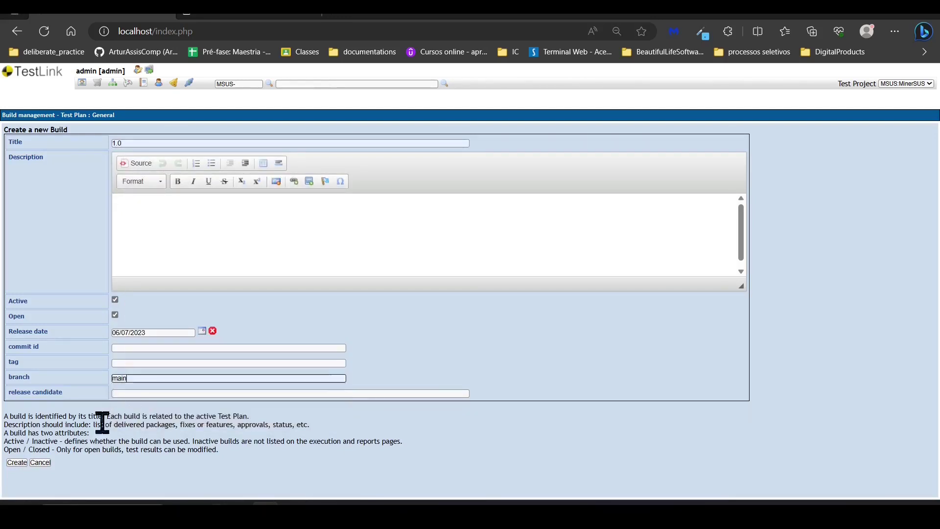
pyautogui.click(17, 463)
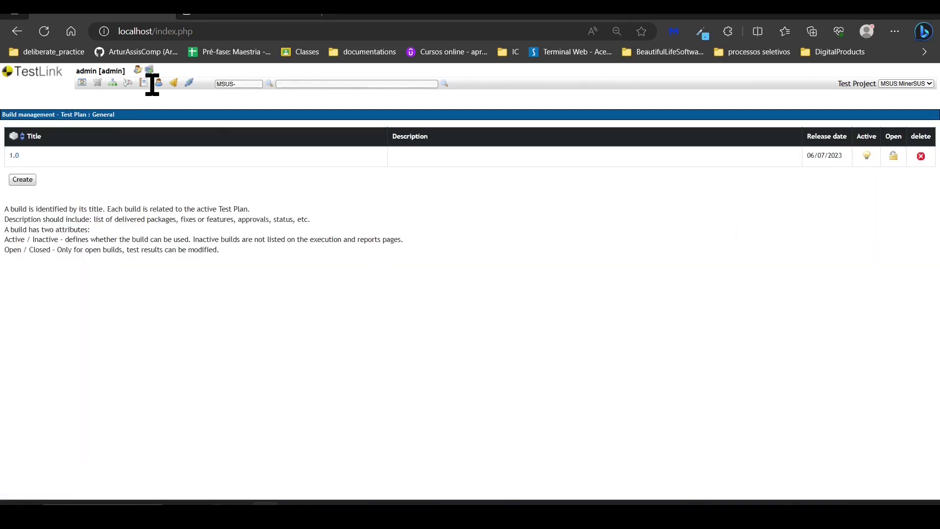
# - Start a General test plan milestone named Sprint 1 with target date 13/07/2023 and start date 06/07/2023
pyautogui.click(83, 83)
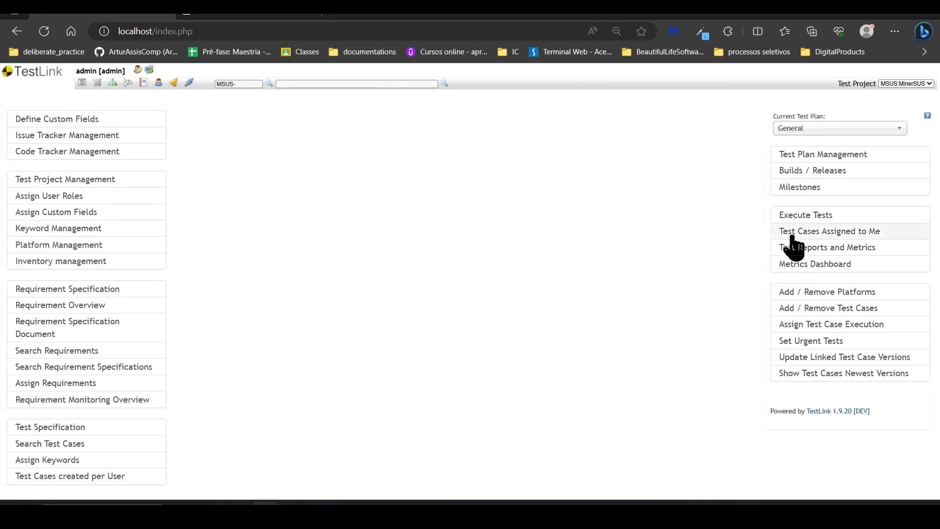
pyautogui.click(807, 190)
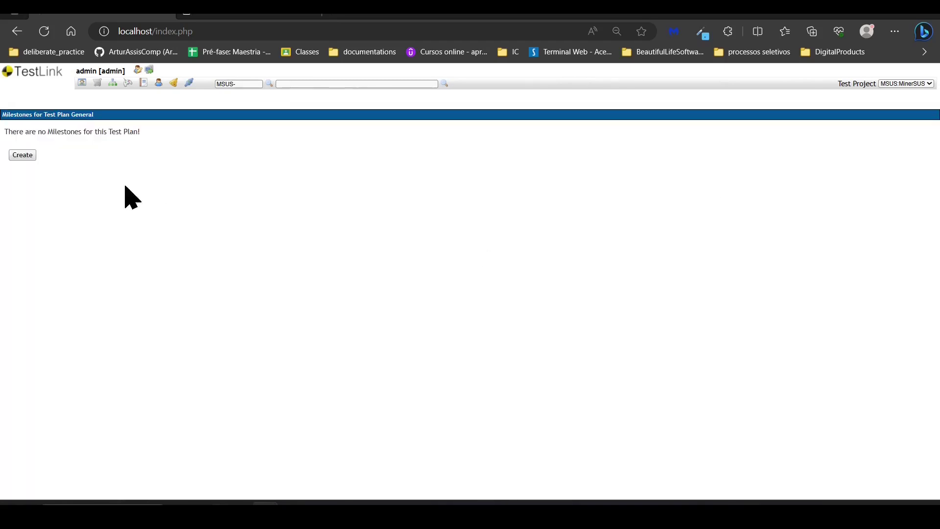
pyautogui.click(20, 154)
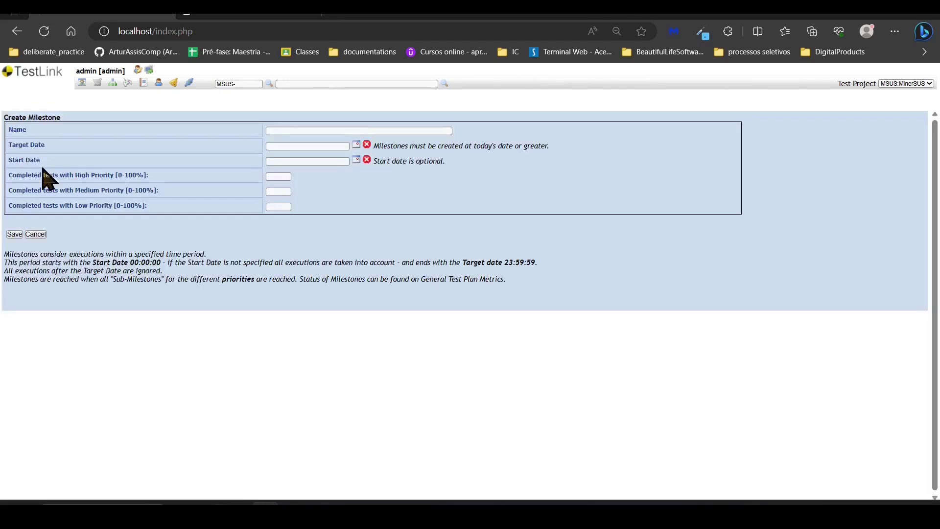
pyautogui.click(336, 131)
pyautogui.click(305, 238)
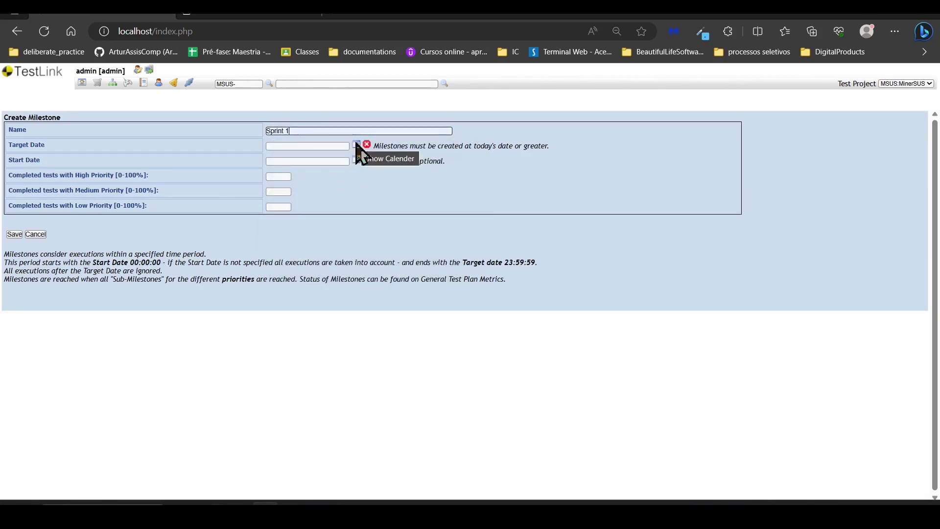
pyautogui.click(357, 145)
pyautogui.click(234, 195)
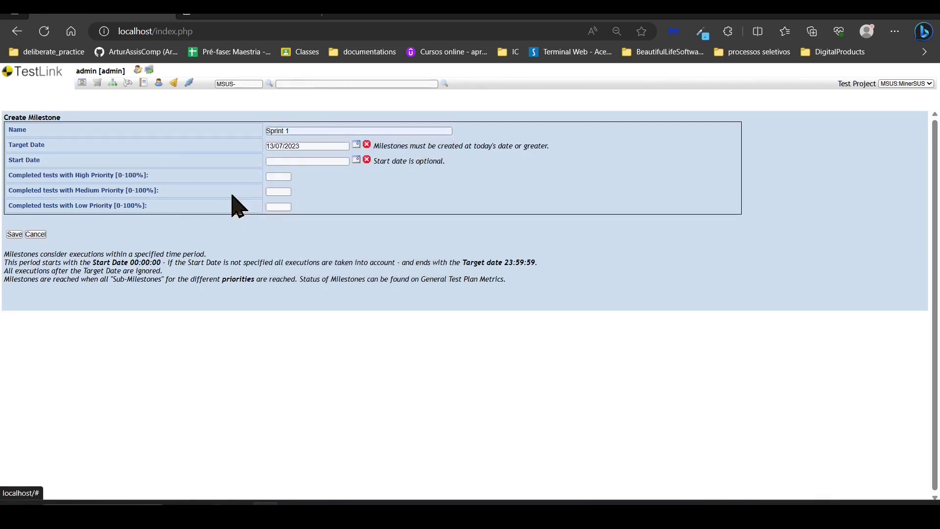
pyautogui.click(357, 160)
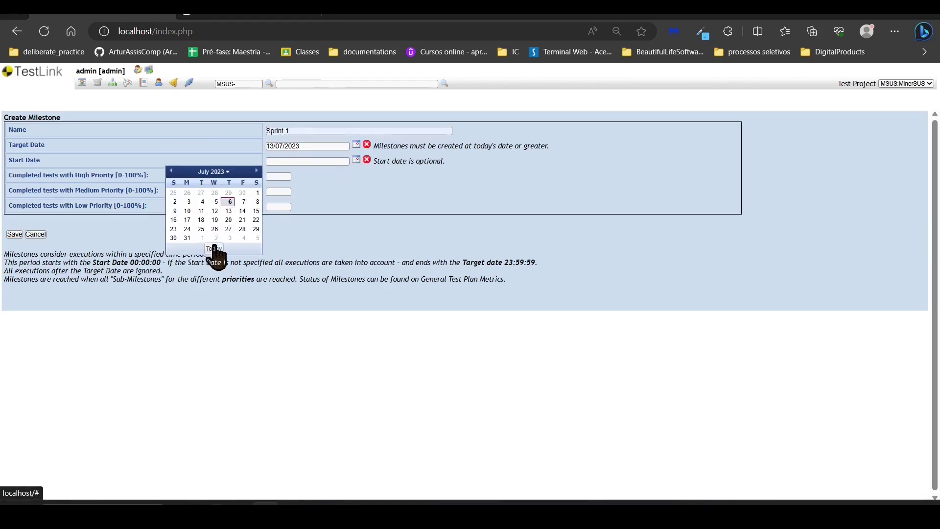
pyautogui.click(212, 246)
# - Set Sprint 1's completed tests to 100% high, 50% medium and 0% low priority, and save the milestone
pyautogui.click(279, 177)
pyautogui.click(365, 215)
pyautogui.click(273, 191)
pyautogui.write('50')
pyautogui.click(269, 206)
pyautogui.click(407, 206)
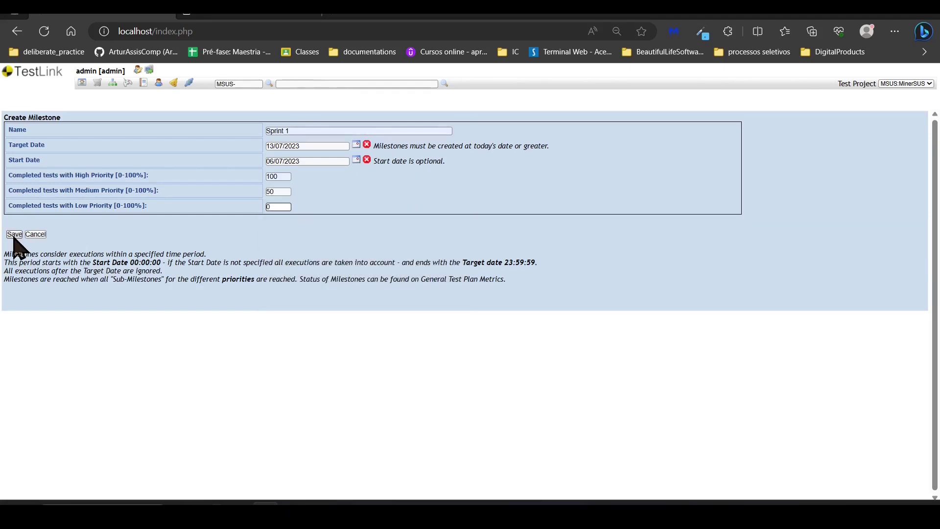
pyautogui.click(15, 235)
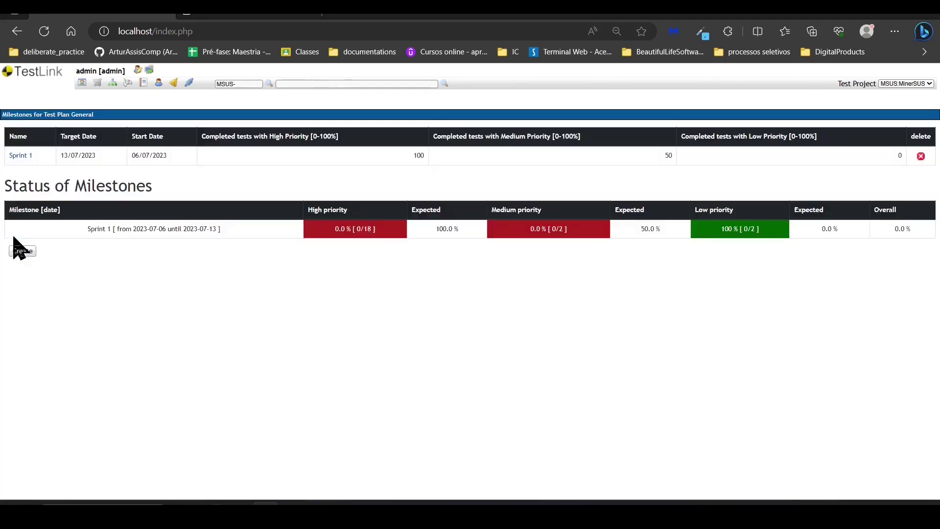
# - Create the milestone Sprint 2 with target date 20/07/2023, start date 13/07/2023 and 100% completion for high, medium and low priority
pyautogui.click(17, 252)
pyautogui.click(308, 131)
pyautogui.click(310, 215)
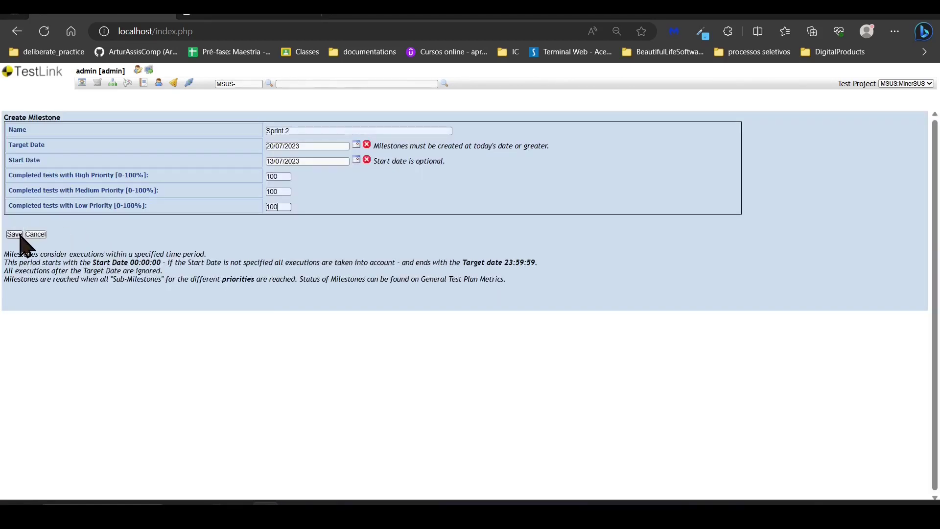
pyautogui.click(14, 235)
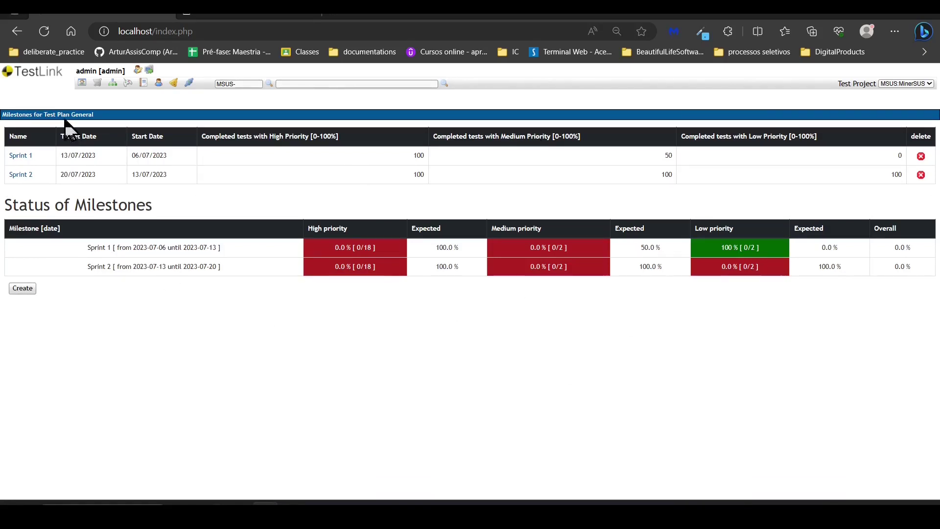
# - Switch to the Urgent test plan and assign the Windows 11 - Edge platform to it
pyautogui.click(82, 82)
pyautogui.click(846, 129)
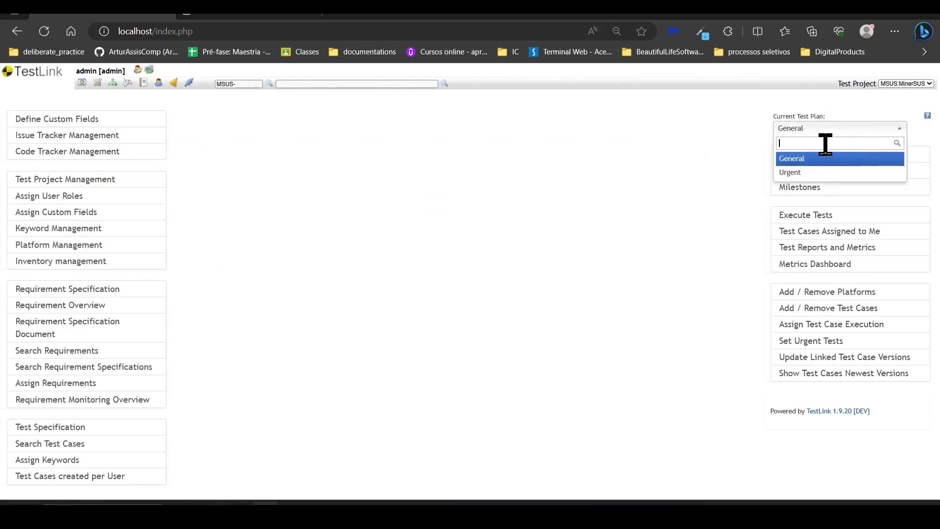
pyautogui.click(793, 172)
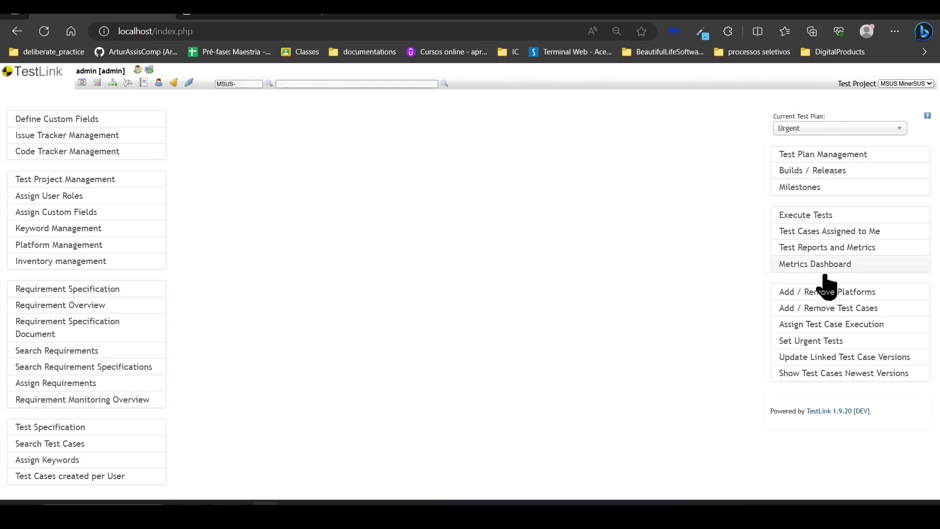
pyautogui.click(877, 294)
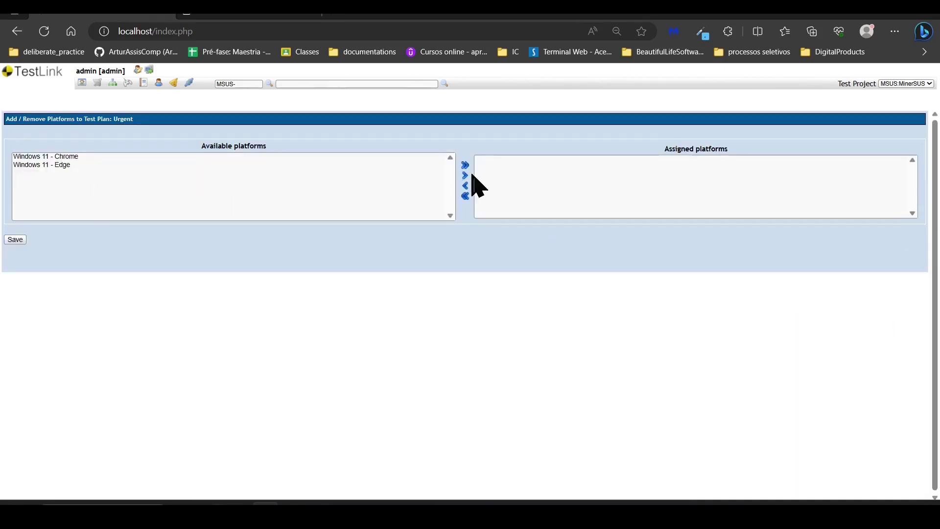
pyautogui.click(77, 158)
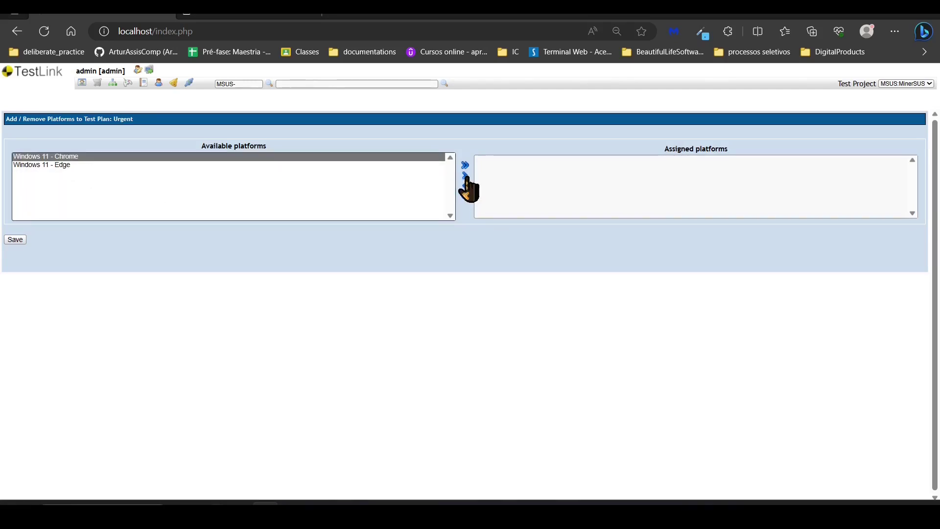
pyautogui.click(79, 165)
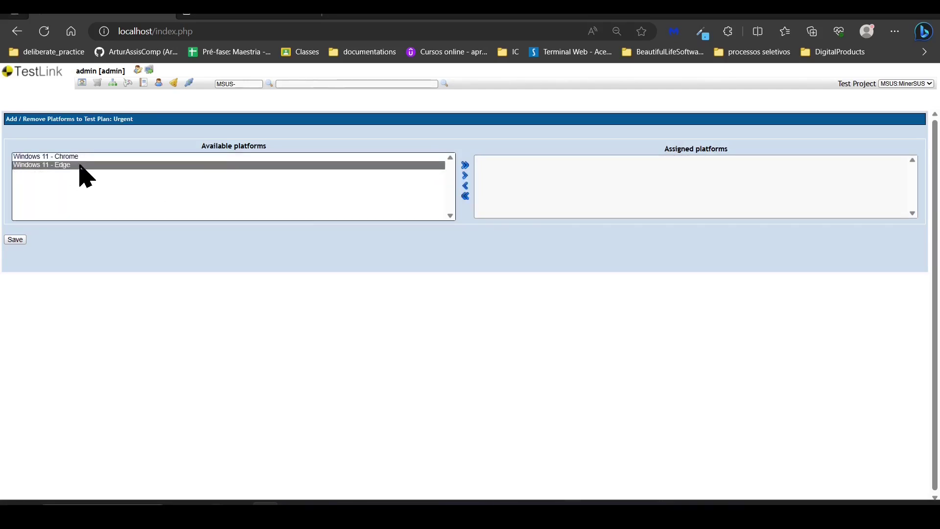
pyautogui.click(465, 176)
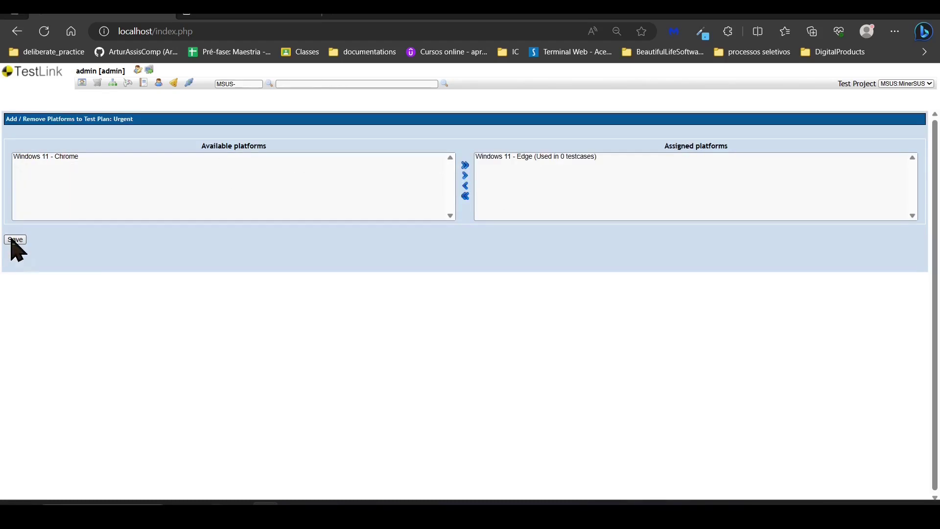
# - Add Domain Case test cases MSUS-1 and MSUS-2 to the Urgent test plan for Windows 11 - Edge
pyautogui.click(83, 84)
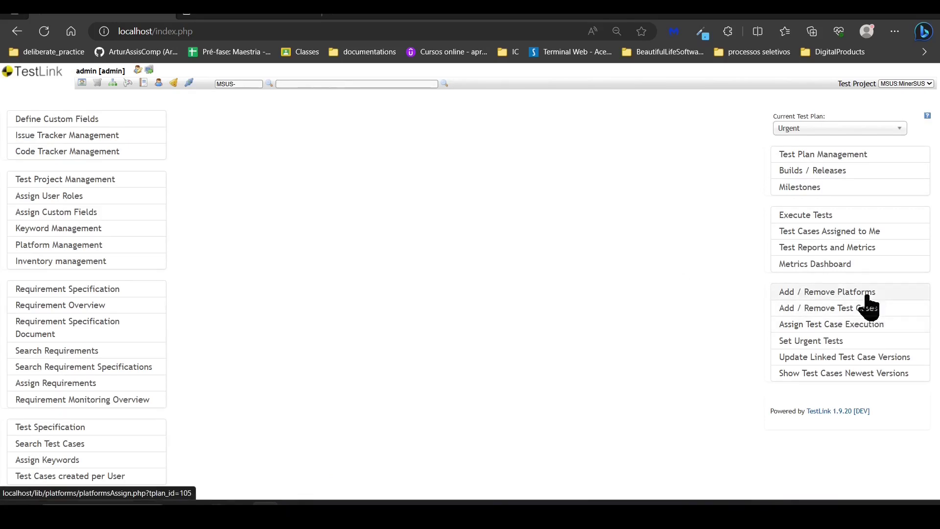
pyautogui.click(858, 309)
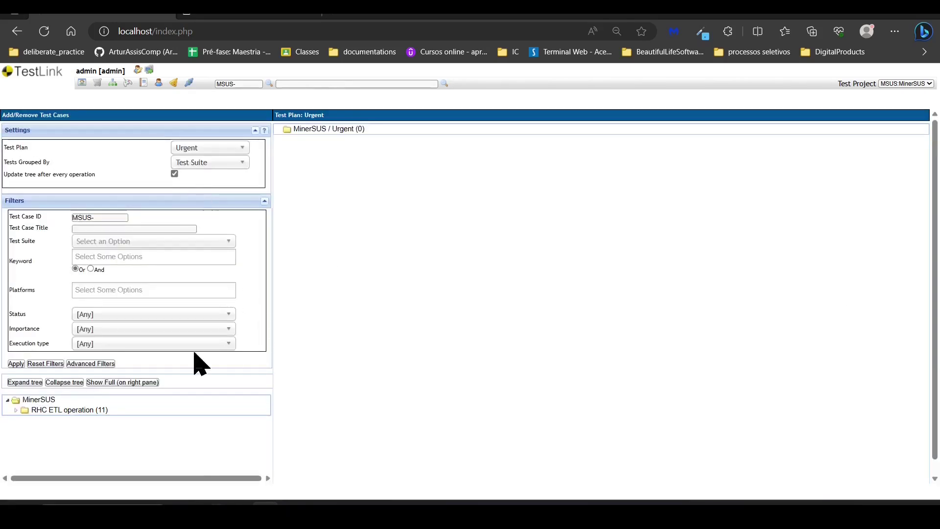
pyautogui.click(16, 410)
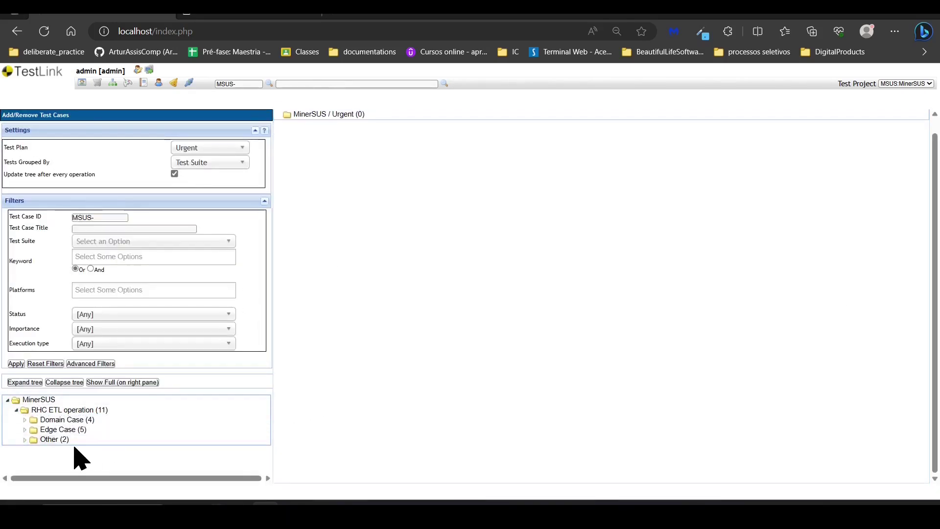
pyautogui.click(24, 419)
pyautogui.click(62, 420)
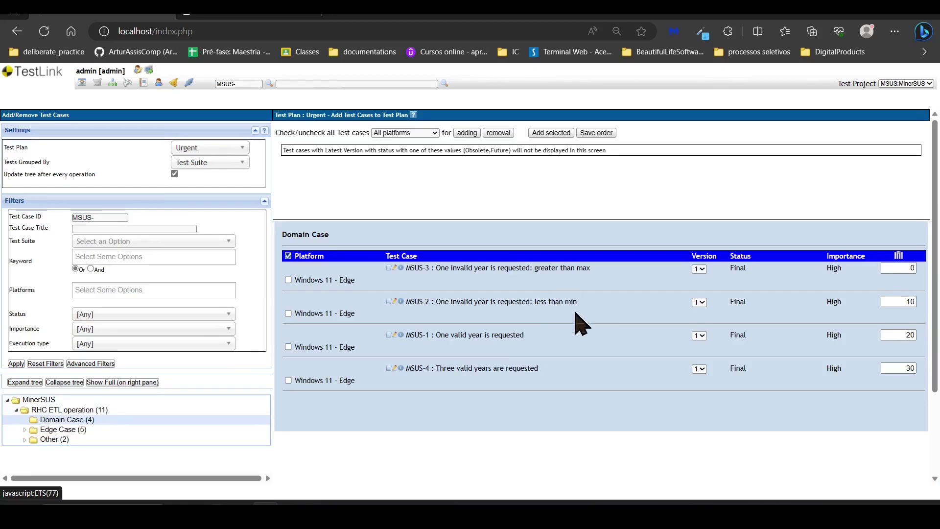
pyautogui.click(288, 347)
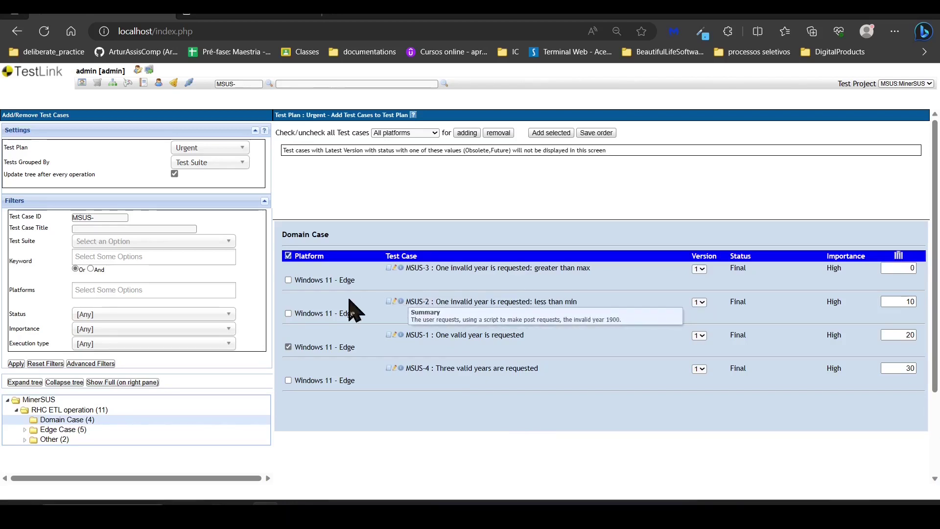
pyautogui.click(288, 313)
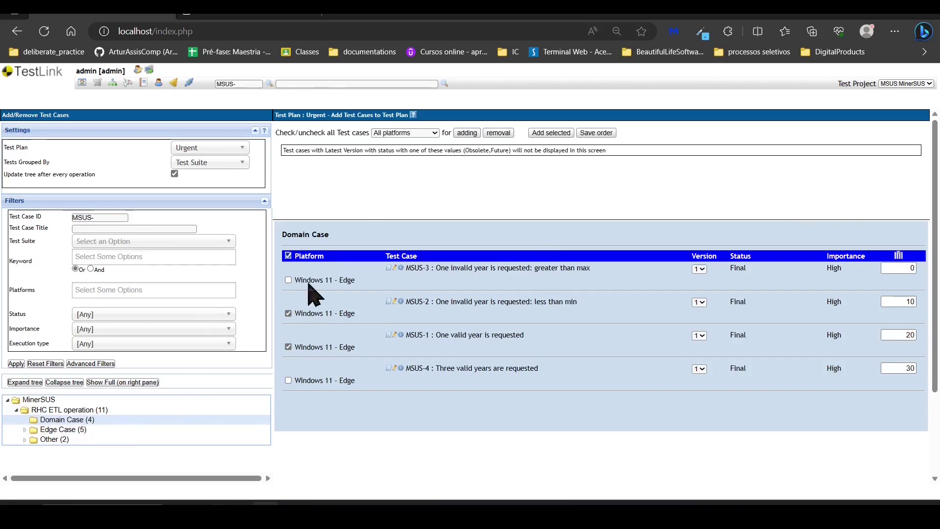
pyautogui.click(548, 133)
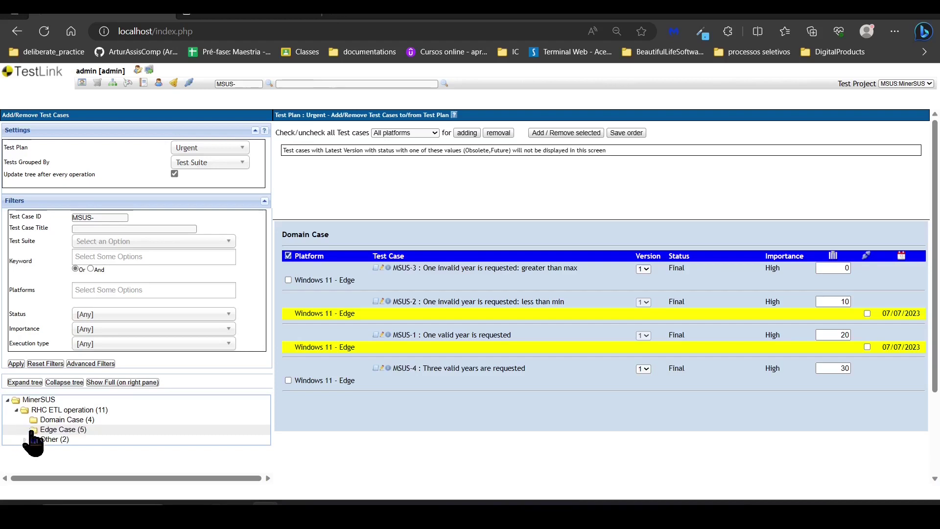
# - Add Edge Case test case MSUS-9 to the Urgent test plan for Windows 11 - Edge, and view the Other suite's test cases
pyautogui.click(145, 430)
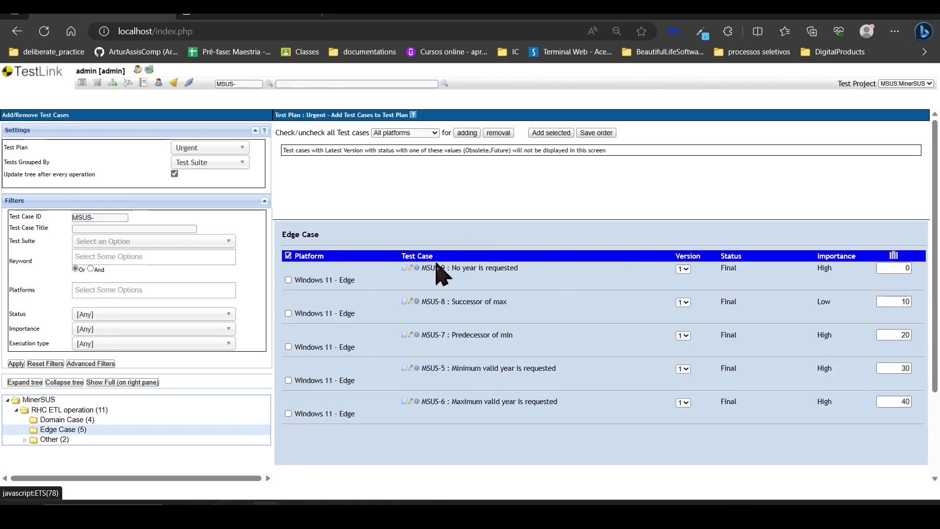
pyautogui.click(288, 281)
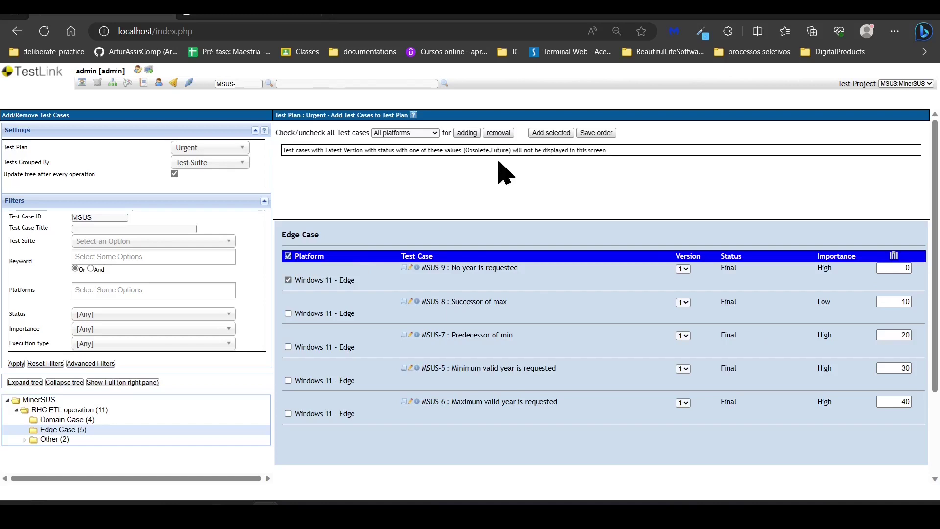
pyautogui.click(543, 133)
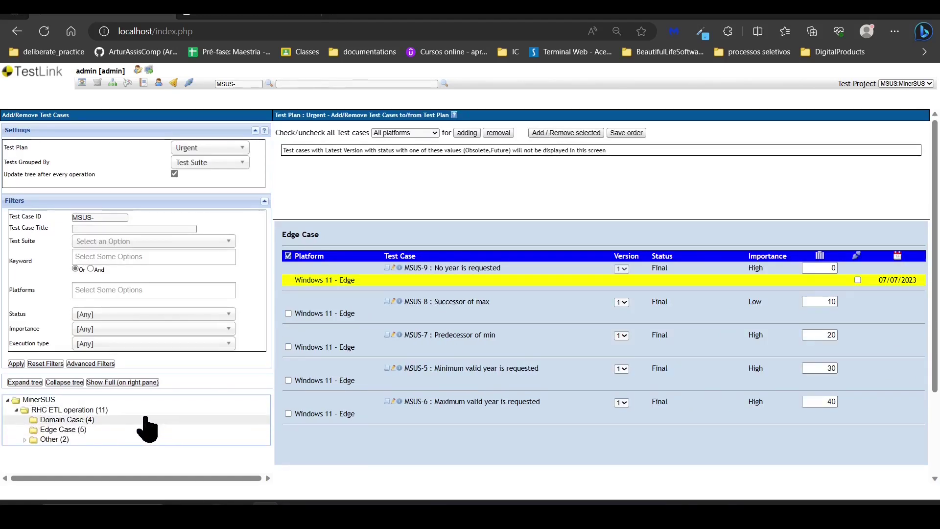
pyautogui.click(49, 439)
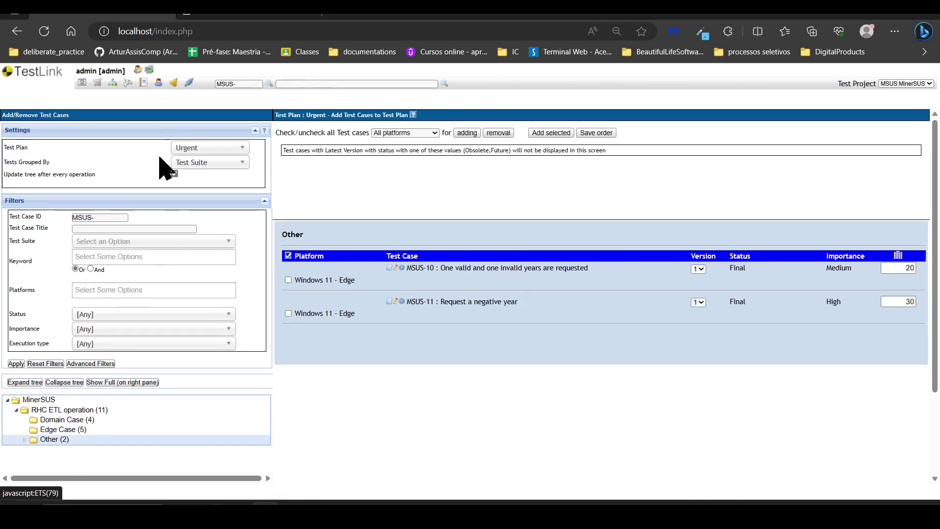
# - Create build 1.0 for the Urgent test plan with release date 06/07/2023 and branch main
pyautogui.click(82, 82)
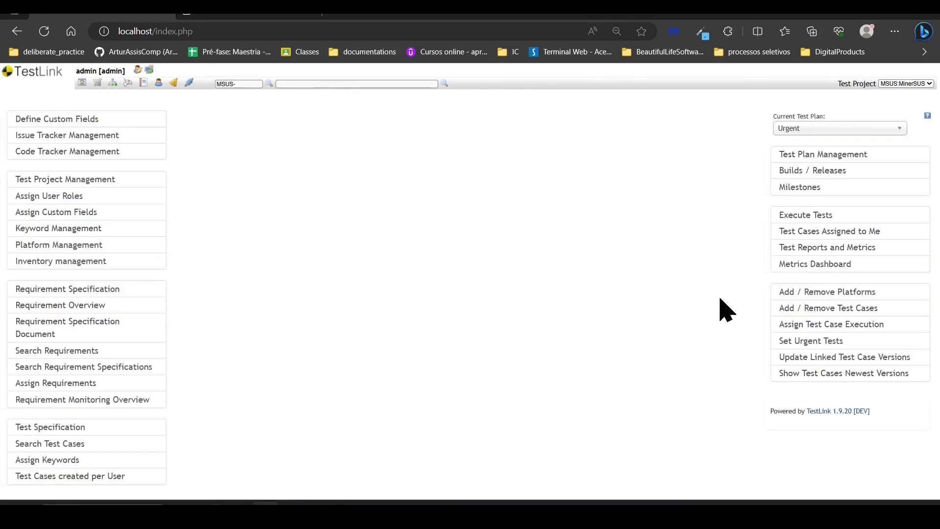
pyautogui.click(854, 167)
pyautogui.click(21, 155)
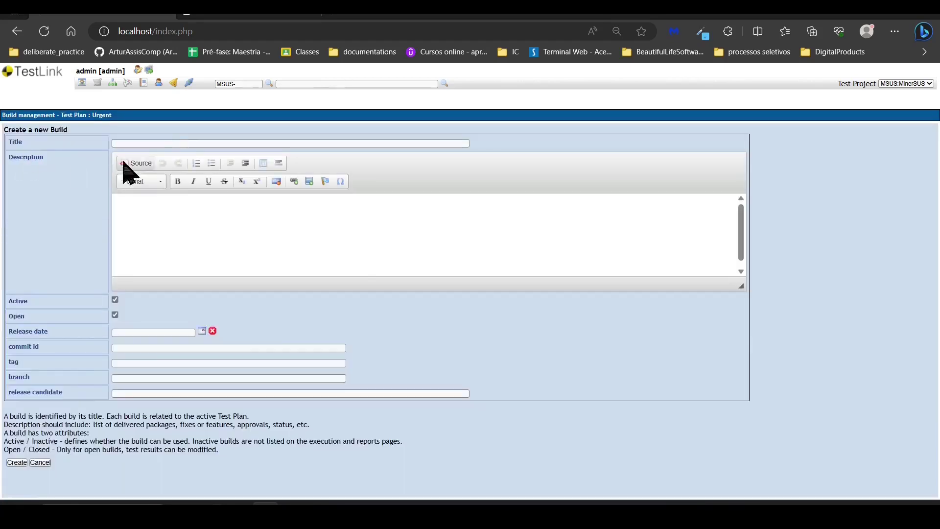
pyautogui.click(172, 143)
pyautogui.click(176, 178)
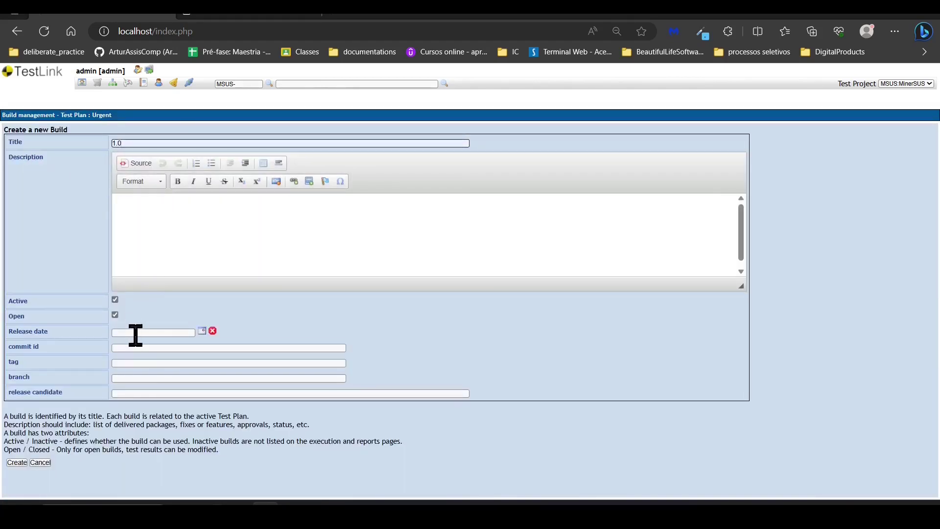
pyautogui.click(202, 331)
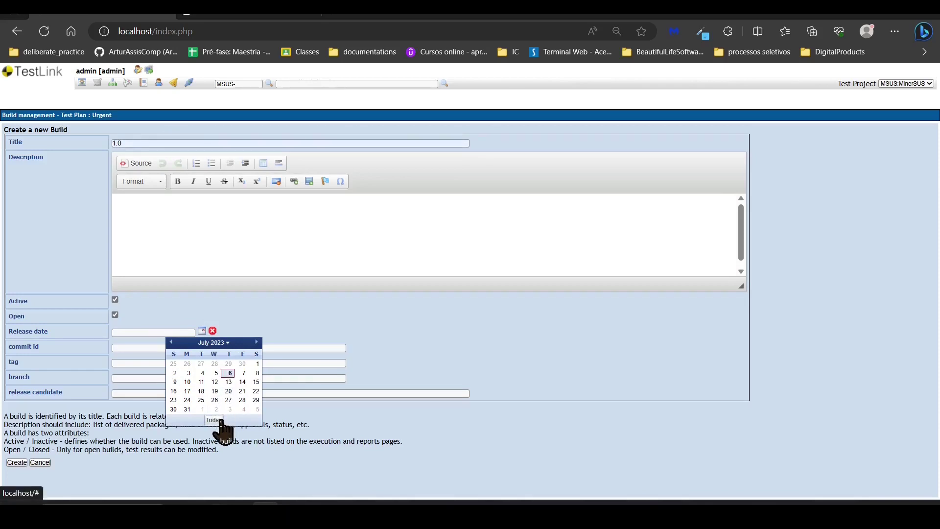
pyautogui.click(221, 421)
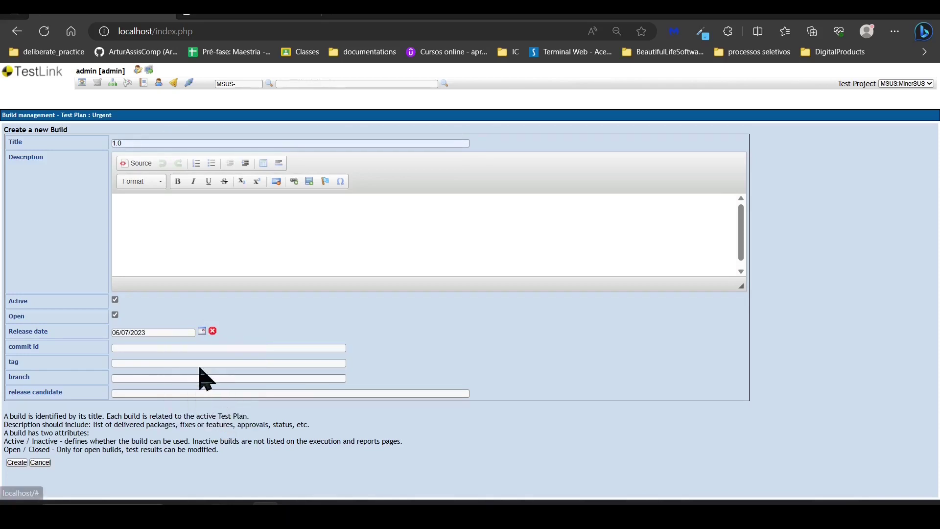
pyautogui.click(139, 377)
pyautogui.click(147, 416)
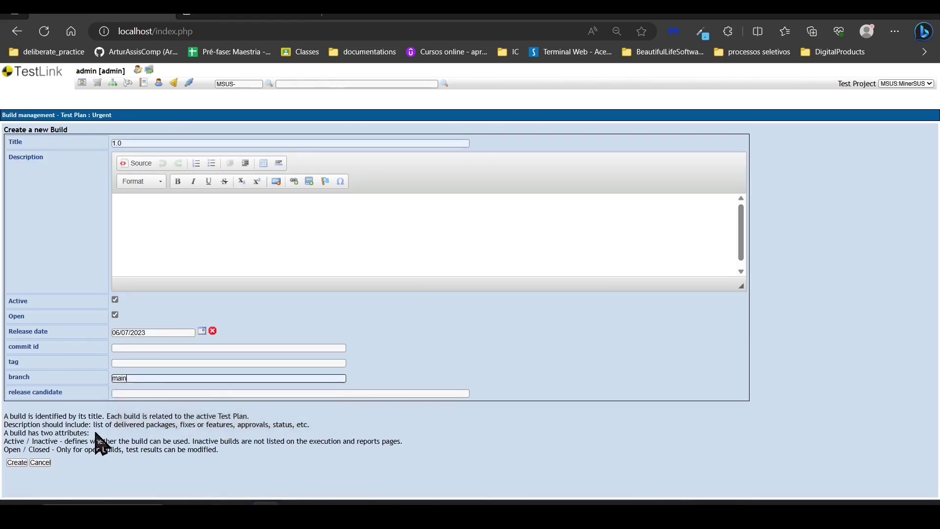
pyautogui.click(17, 462)
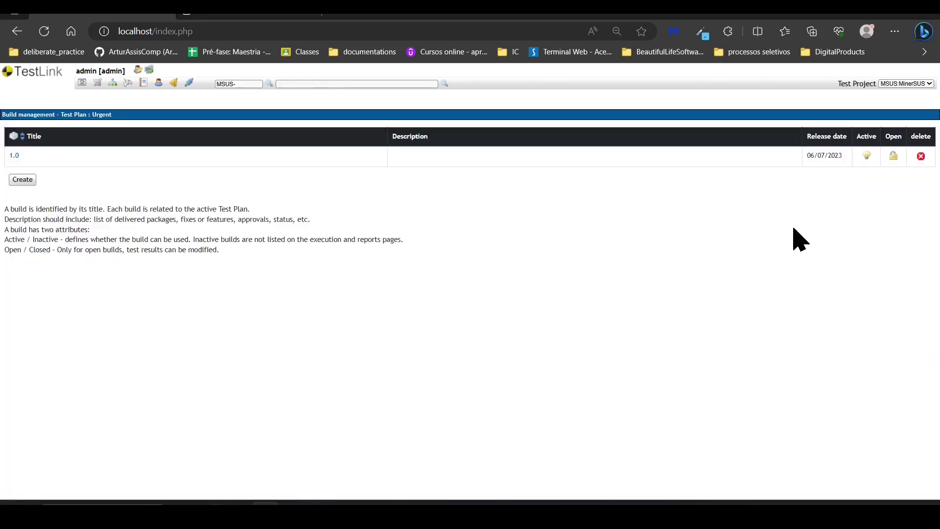
# - Start an Urgent test plan milestone named Sprint 1 with target date 13/07/2023 and start date 06/07/2023
pyautogui.click(82, 82)
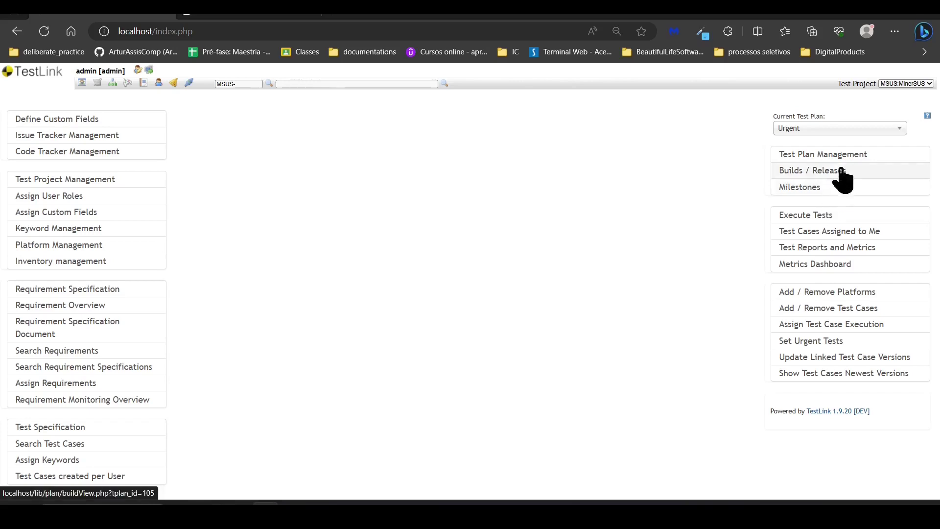
pyautogui.click(826, 188)
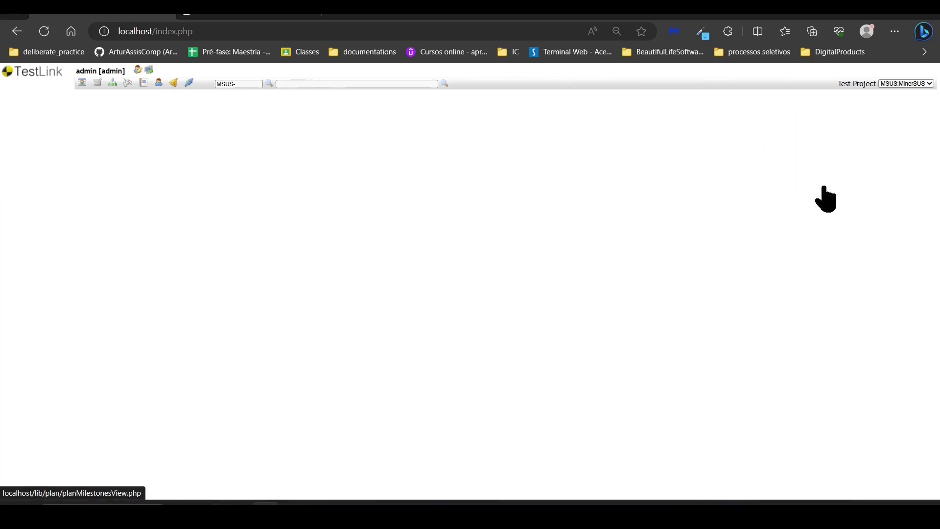
pyautogui.click(22, 155)
pyautogui.click(300, 130)
pyautogui.write('Sprint 1')
pyautogui.click(356, 144)
pyautogui.click(226, 196)
pyautogui.click(356, 160)
pyautogui.click(228, 202)
# - Set the Urgent plan's Sprint 1 completed tests to 100% for high, medium and low priority, and save the milestone
pyautogui.click(278, 177)
pyautogui.click(315, 213)
pyautogui.click(278, 192)
pyautogui.click(298, 226)
pyautogui.click(278, 207)
pyautogui.click(298, 221)
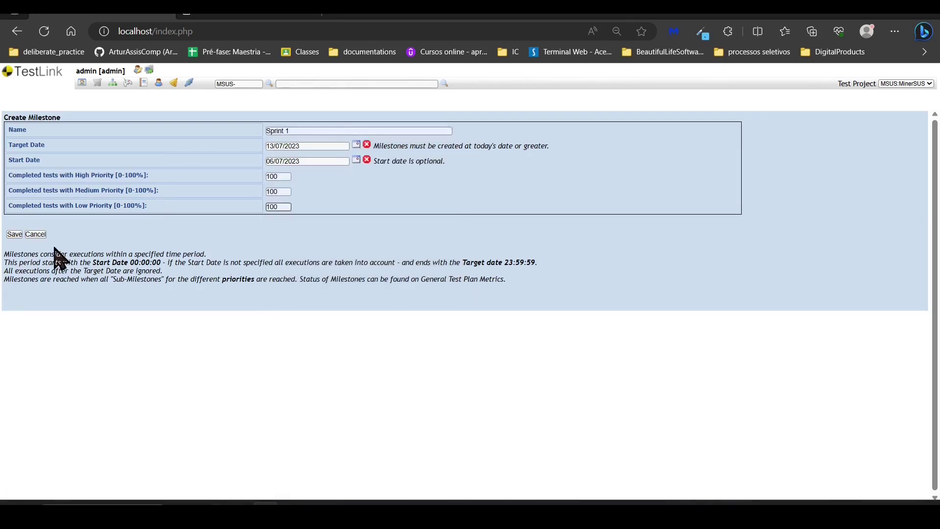
pyautogui.click(14, 234)
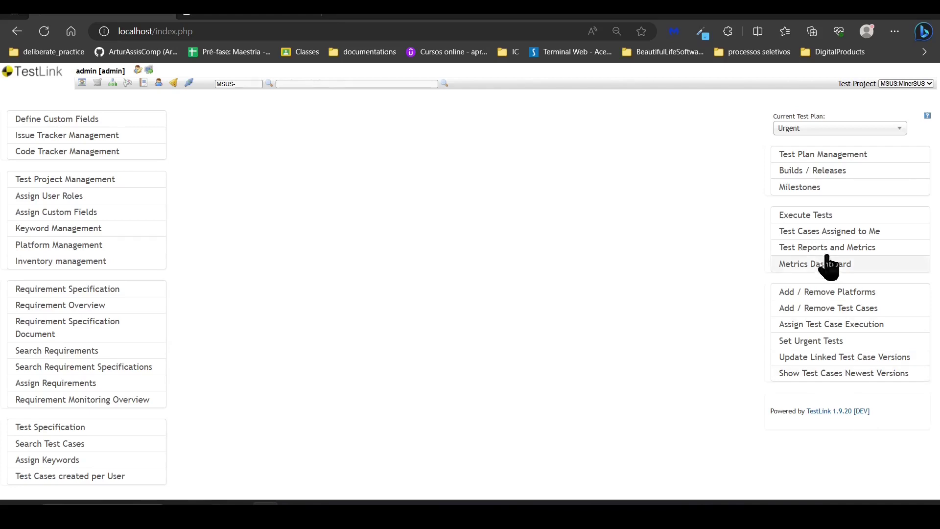
# - Open test execution with the Urgent test plan, the Windows 11 - Edge platform and build 1.0 selected
pyautogui.click(827, 216)
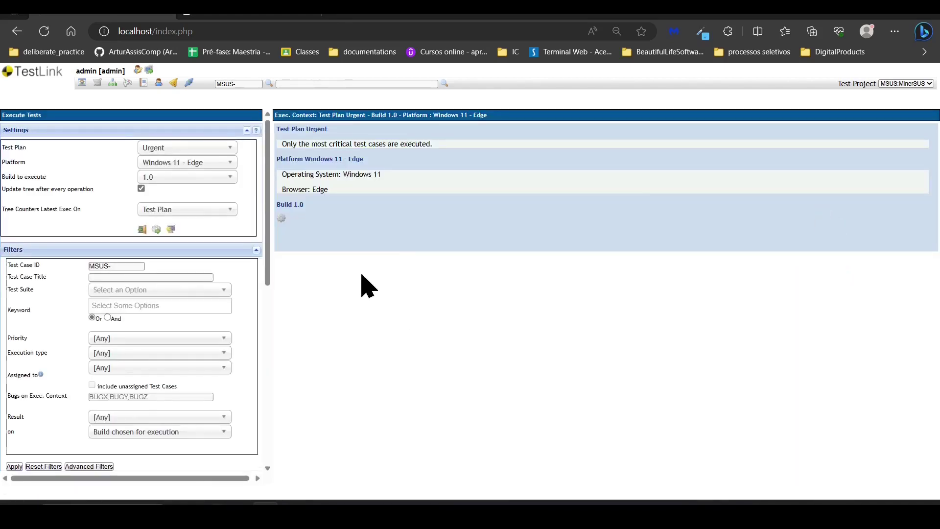
pyautogui.scroll(-5, 147, 306)
pyautogui.scroll(5, 153, 306)
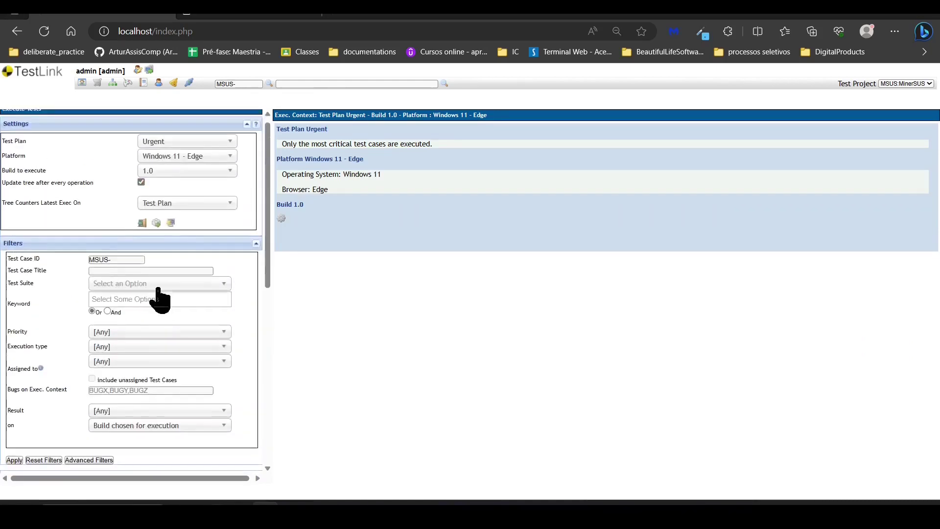
pyautogui.click(182, 148)
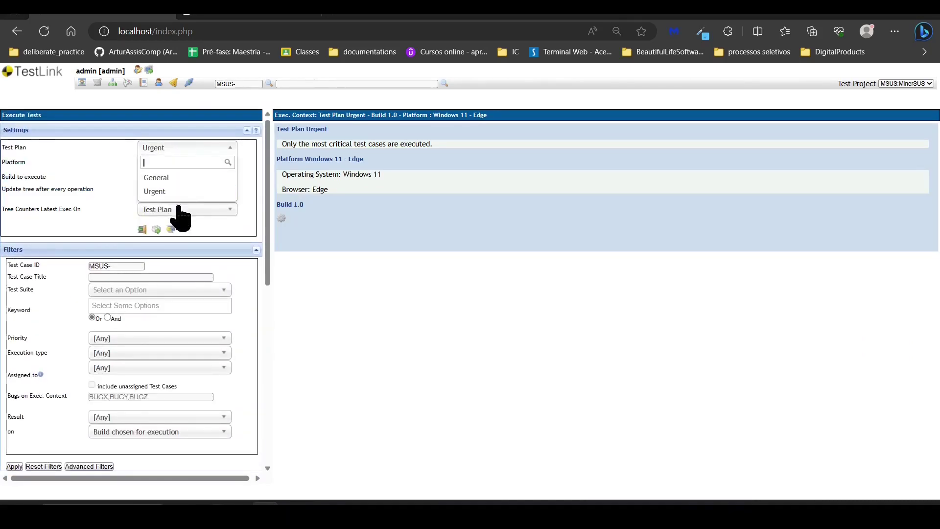
pyautogui.click(181, 177)
pyautogui.click(188, 150)
pyautogui.click(177, 191)
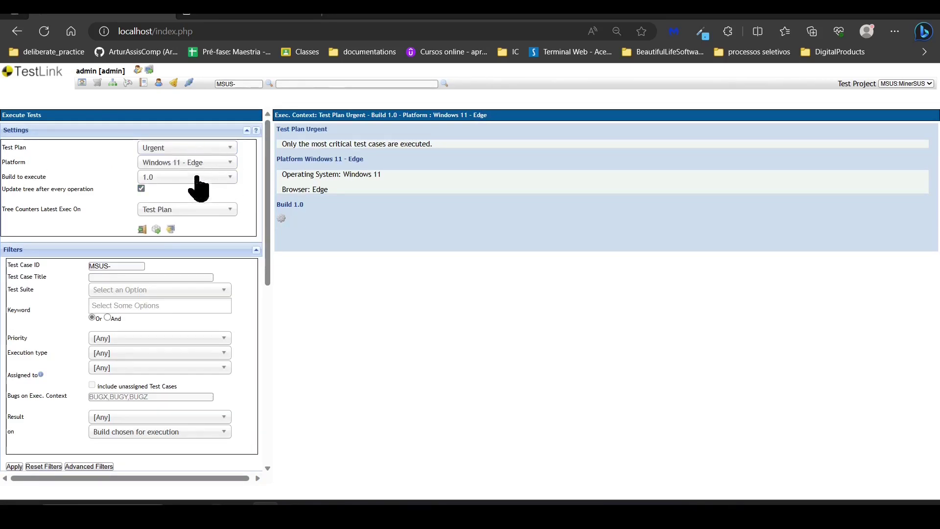
pyautogui.click(192, 164)
pyautogui.click(192, 192)
pyautogui.click(189, 177)
pyautogui.click(193, 180)
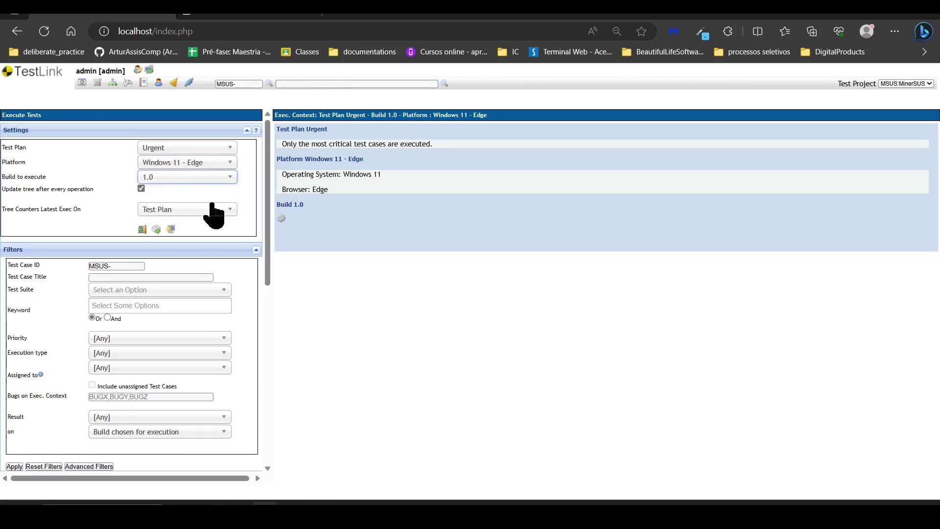
# - Expand the RHC ETL operation suite and open test case MSUS-9, No year is requested, for execution
pyautogui.scroll(-8, 205, 373)
pyautogui.scroll(3, 201, 365)
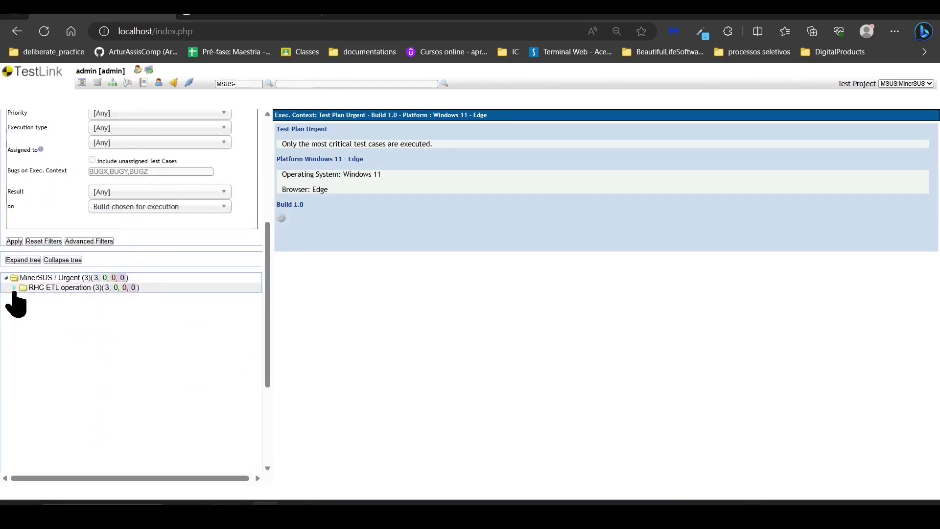
pyautogui.click(5, 278)
pyautogui.click(6, 278)
pyautogui.click(16, 287)
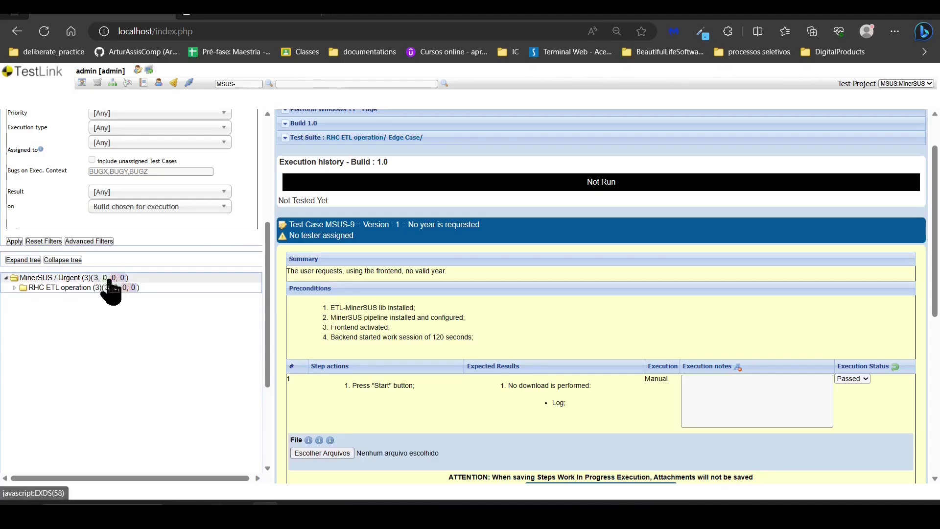
# - Expand the RHC ETL operation and Domain Case suites and open test case MSUS-1, One valid year is requested, for execution
pyautogui.click(15, 287)
pyautogui.click(23, 297)
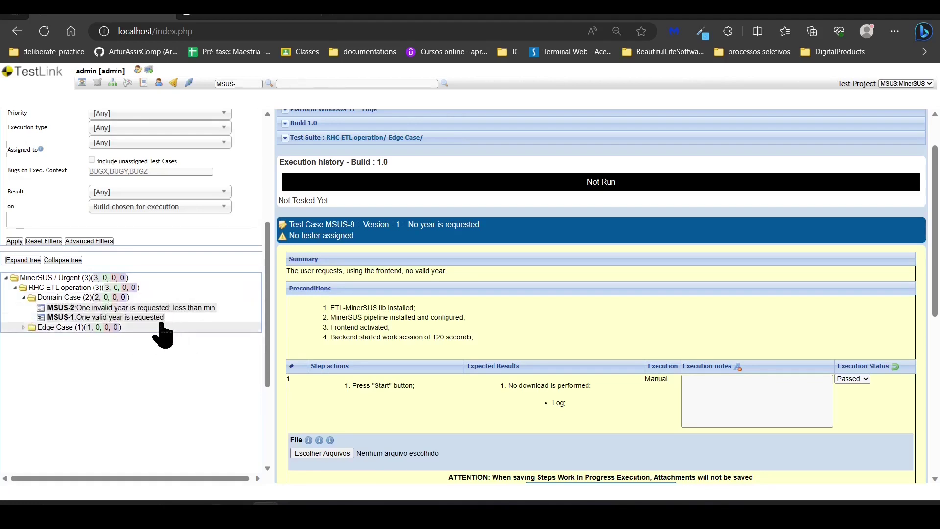
pyautogui.click(140, 319)
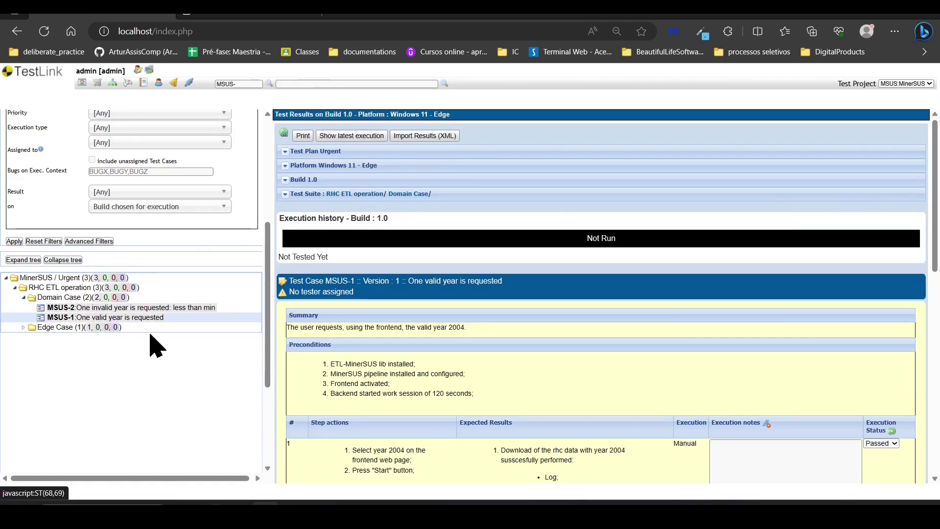
pyautogui.scroll(-6, 536, 325)
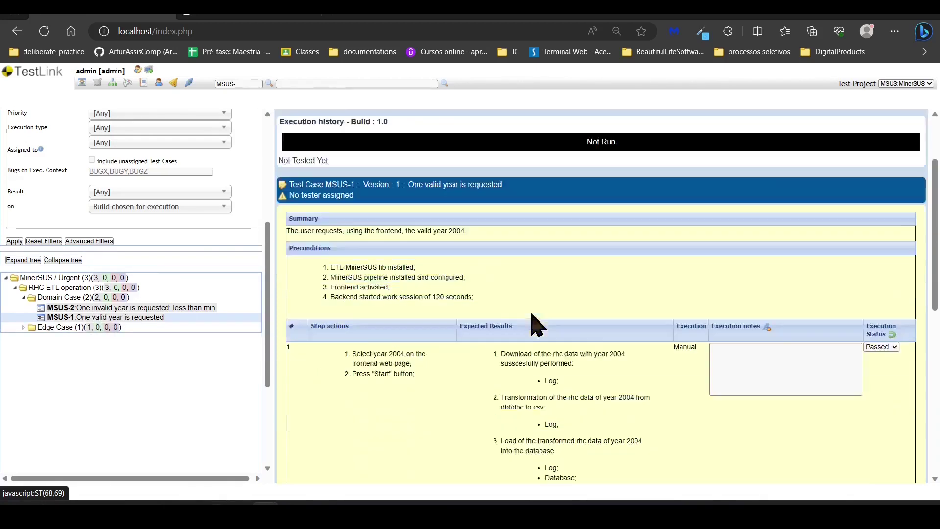
pyautogui.scroll(-5, 537, 326)
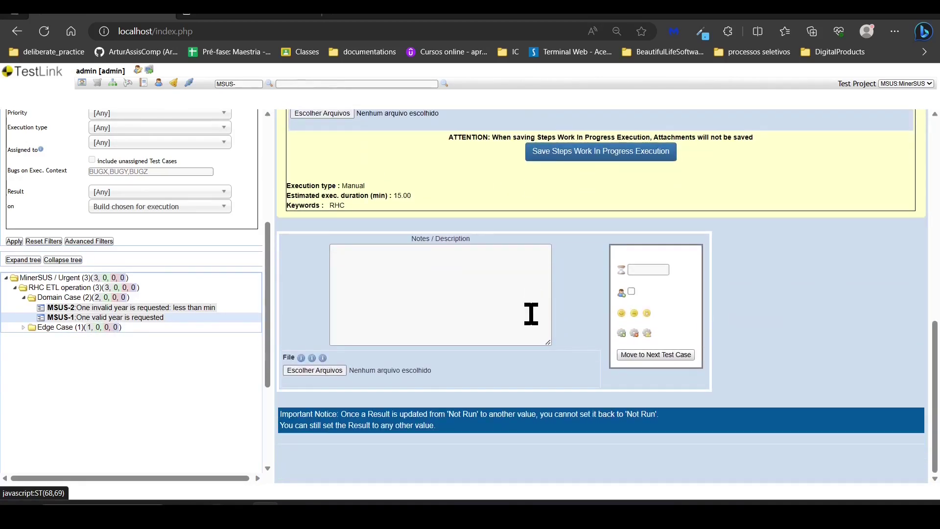
pyautogui.scroll(12, 531, 313)
pyautogui.scroll(-2, 534, 318)
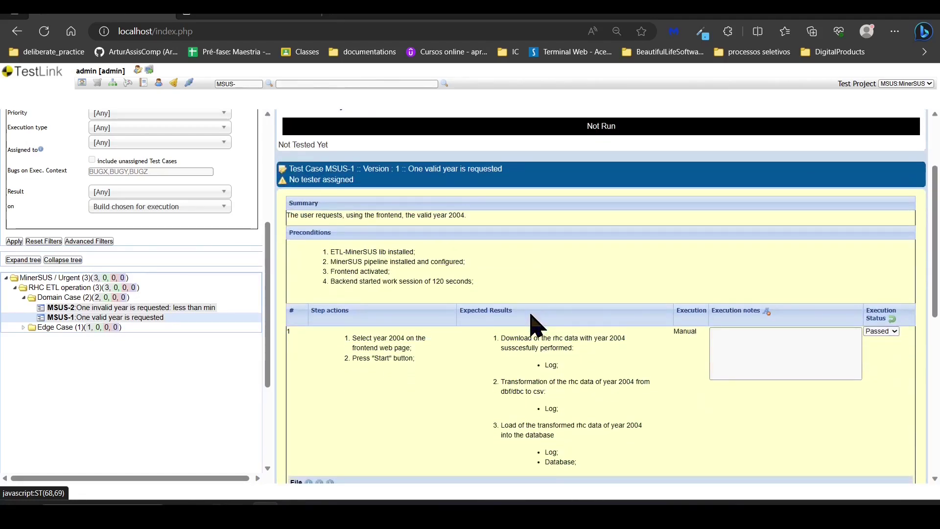
# - Switch to the Clock app, start the stopwatch, and minimize the window
pyautogui.hotkey('alt', 'Tab')
pyautogui.moveTo(809, 339); pyautogui.dragTo(771, 156)
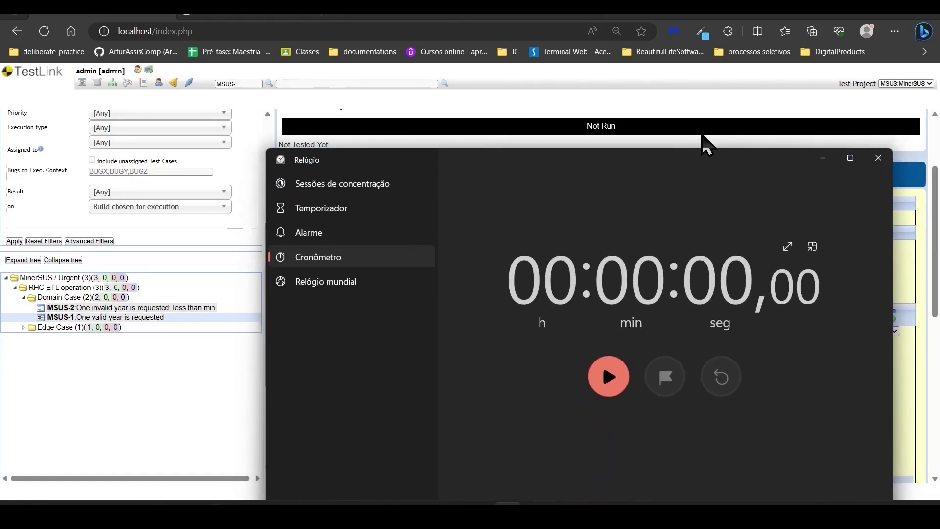
pyautogui.moveTo(664, 157); pyautogui.dragTo(704, 159)
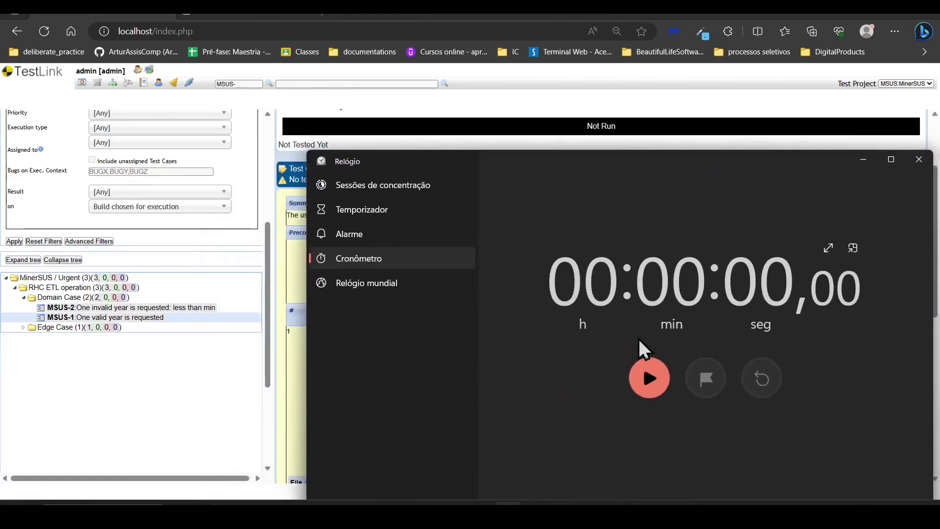
pyautogui.click(648, 377)
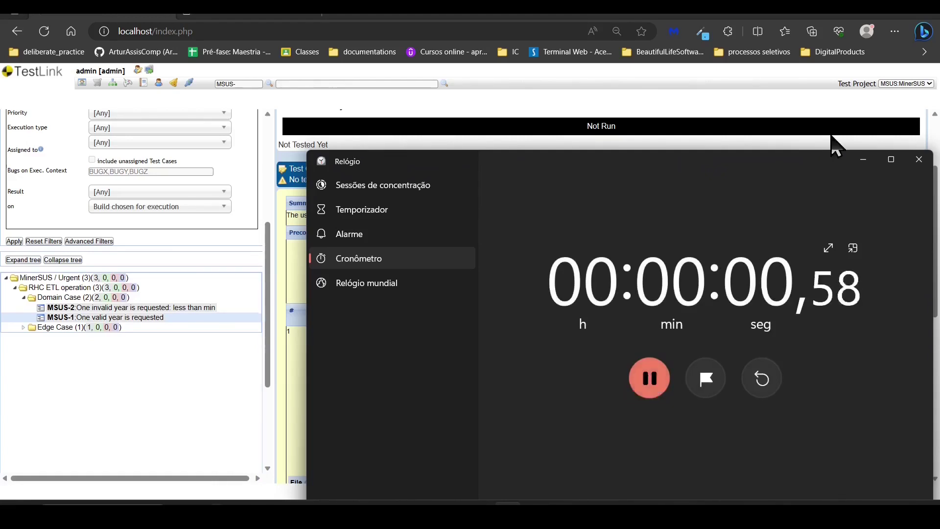
pyautogui.click(864, 160)
# - Review MSUS-1's test plan and suite details, summary, steps, expected results, and the first three preconditions
pyautogui.scroll(3, 504, 301)
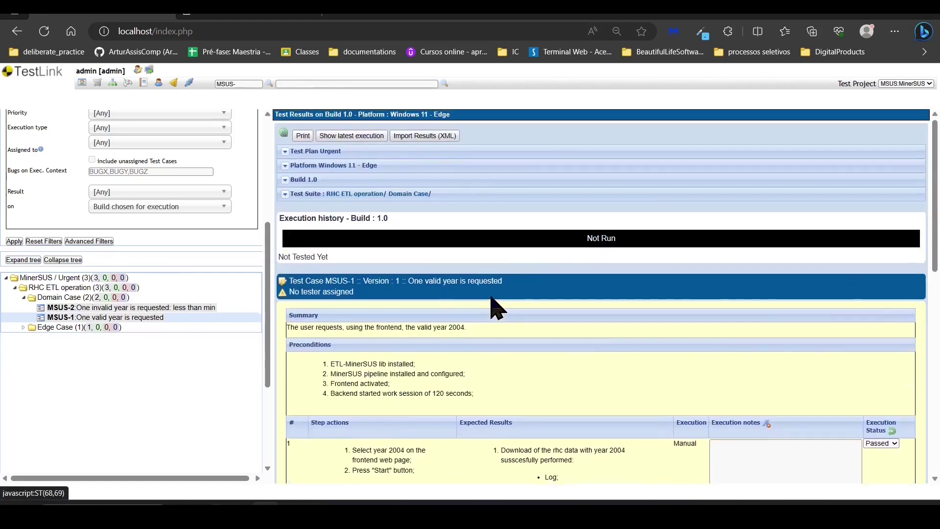
pyautogui.click(287, 153)
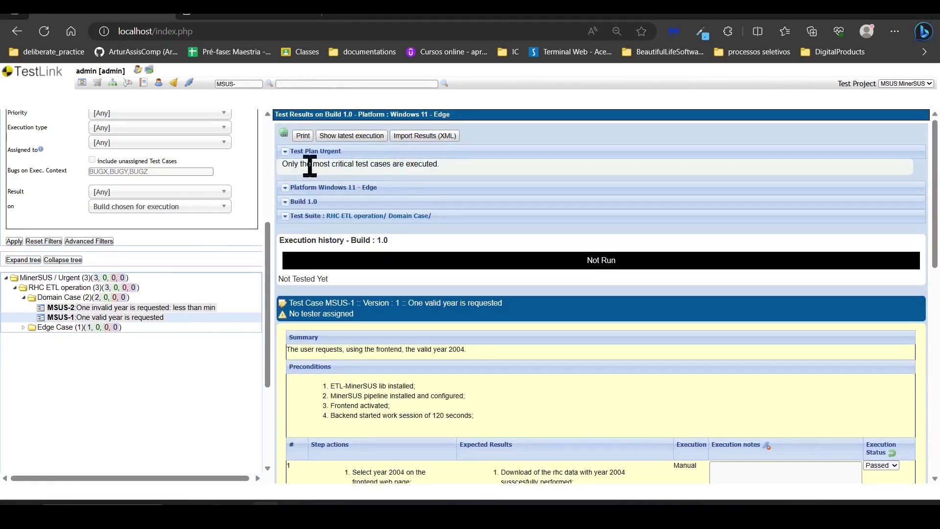
pyautogui.click(285, 151)
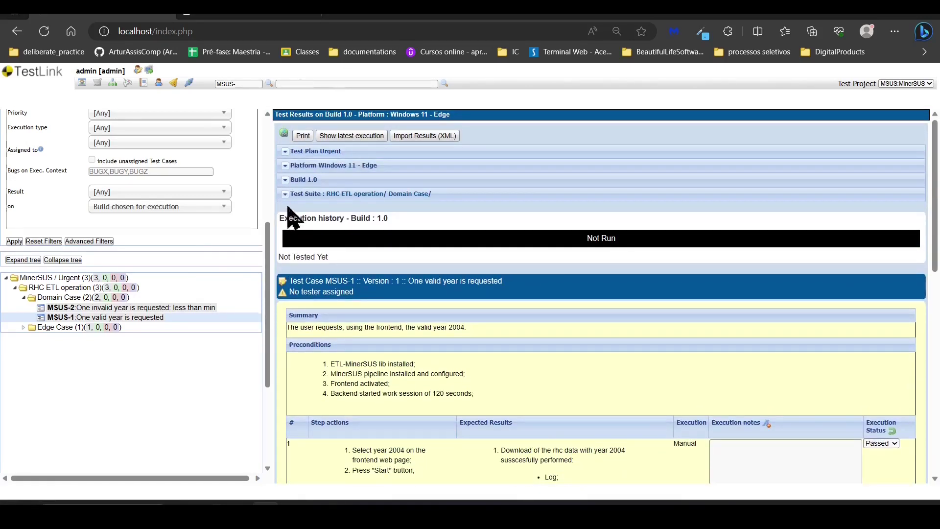
pyautogui.click(286, 193)
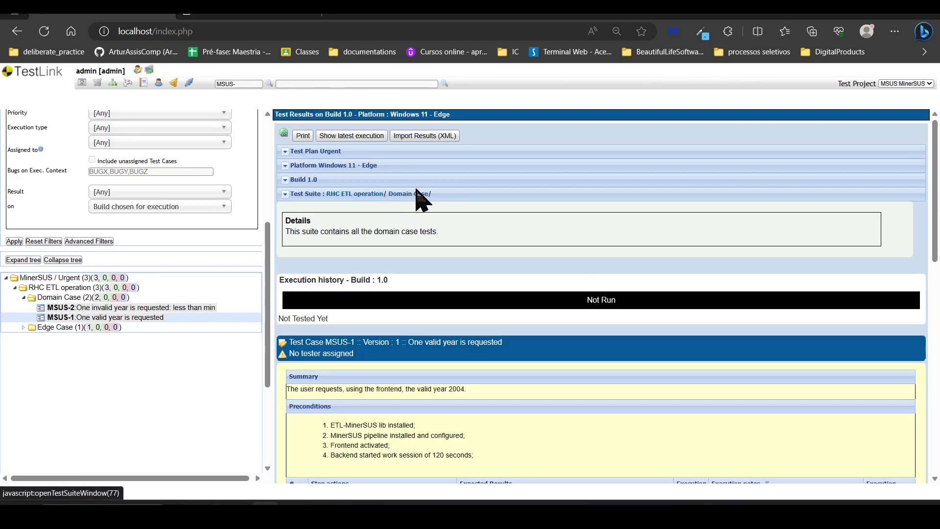
pyautogui.click(284, 194)
pyautogui.scroll(-2, 303, 233)
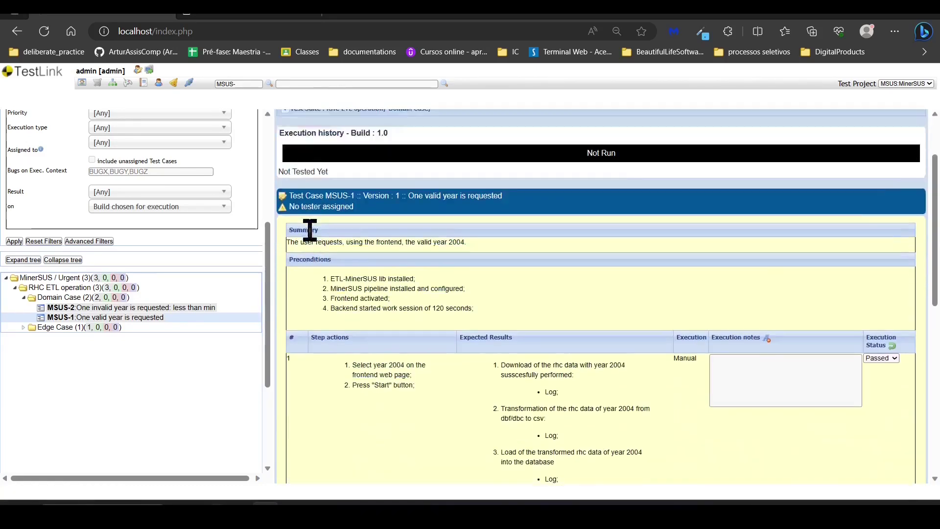
pyautogui.scroll(1, 310, 231)
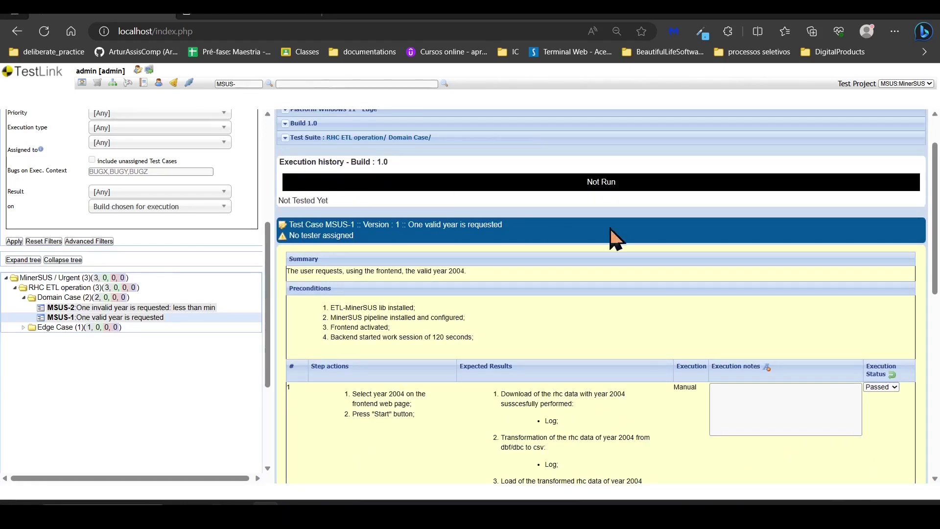
pyautogui.scroll(-2, 357, 267)
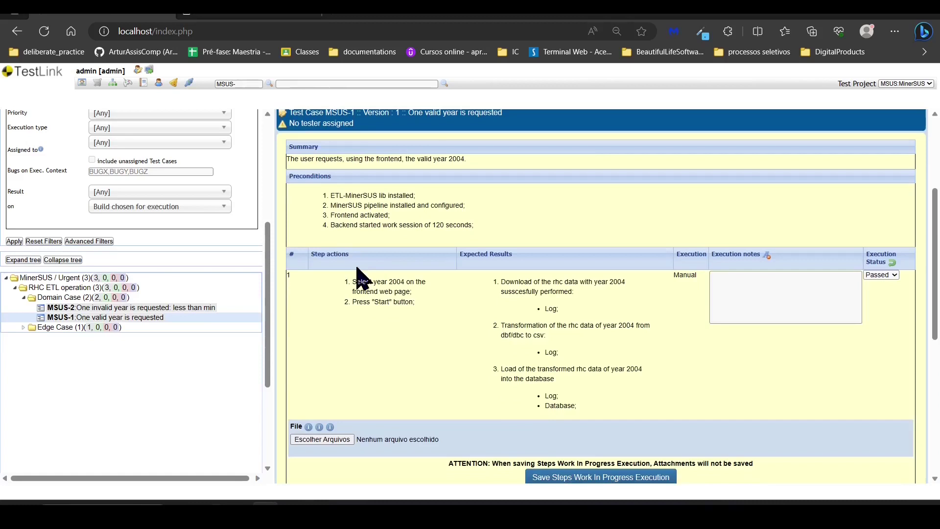
pyautogui.scroll(1, 350, 231)
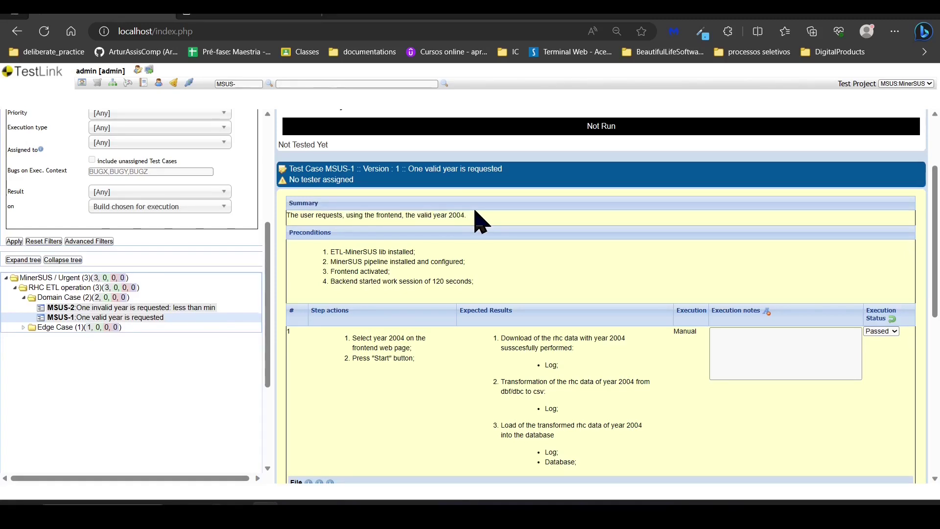
pyautogui.scroll(-1, 374, 267)
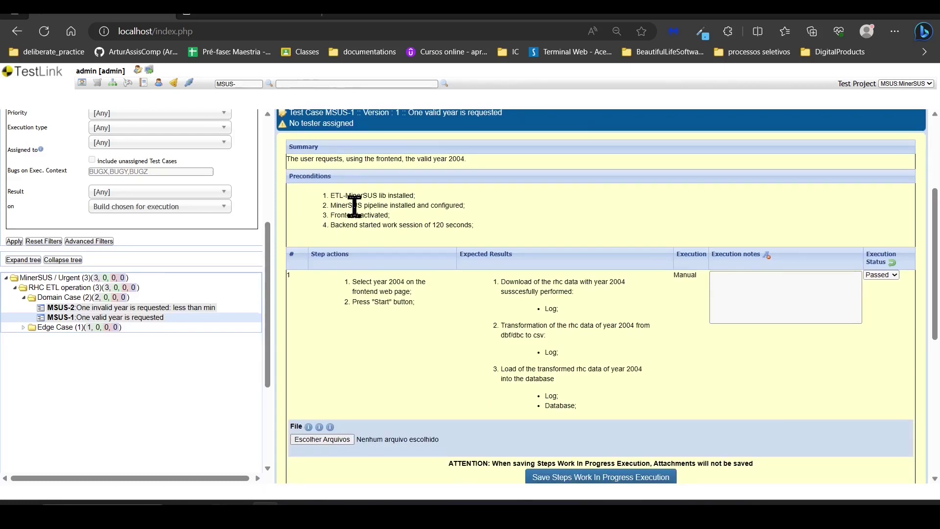
pyautogui.moveTo(330, 194); pyautogui.dragTo(443, 198)
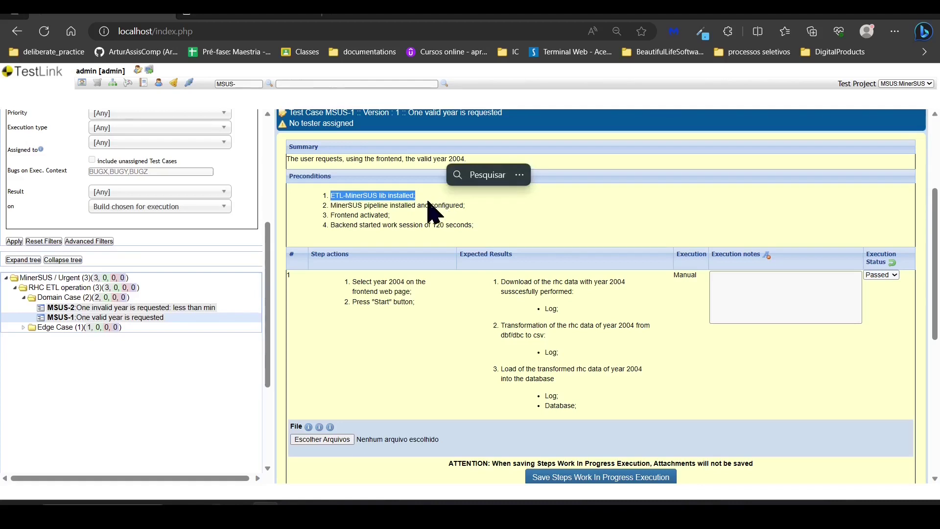
pyautogui.moveTo(332, 205); pyautogui.dragTo(469, 213)
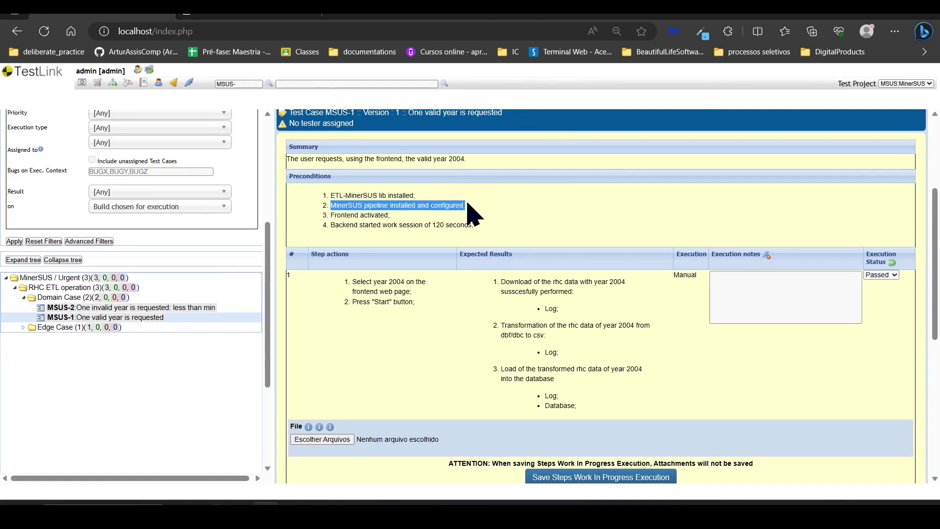
pyautogui.moveTo(330, 216); pyautogui.dragTo(411, 217)
# - Reset the RHC form in the MinerSUS frontend, and return to the backend work session precondition of MSUS-1 in TestLink
pyautogui.hotkey('ctrl', 'Tab')
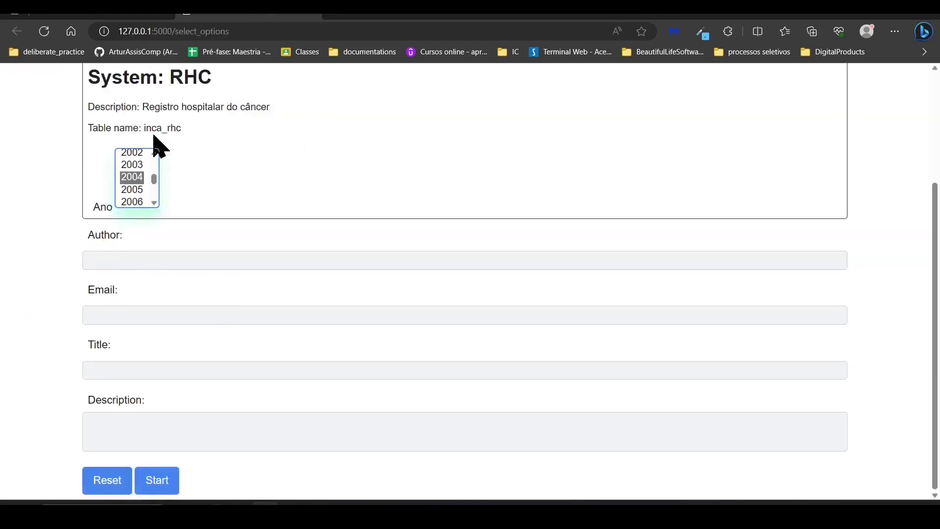
pyautogui.click(111, 487)
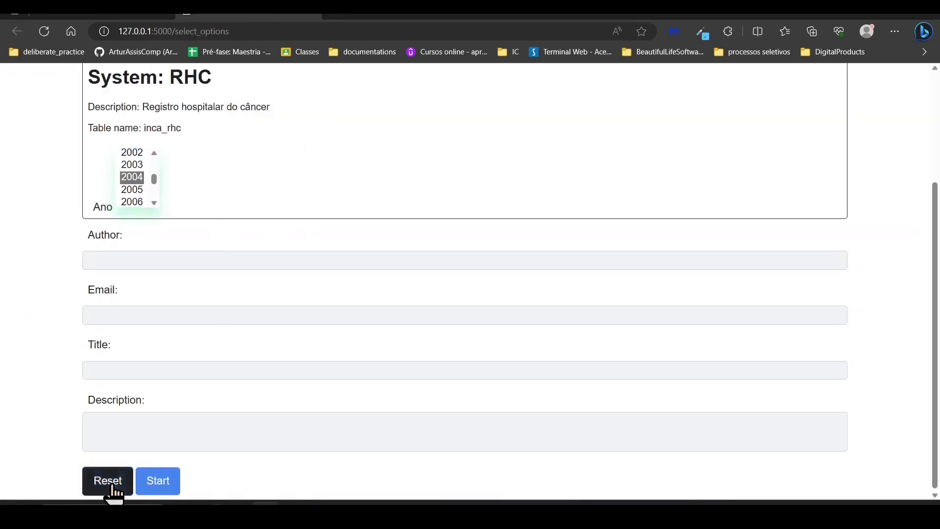
pyautogui.scroll(3, 230, 274)
pyautogui.scroll(-3, 247, 265)
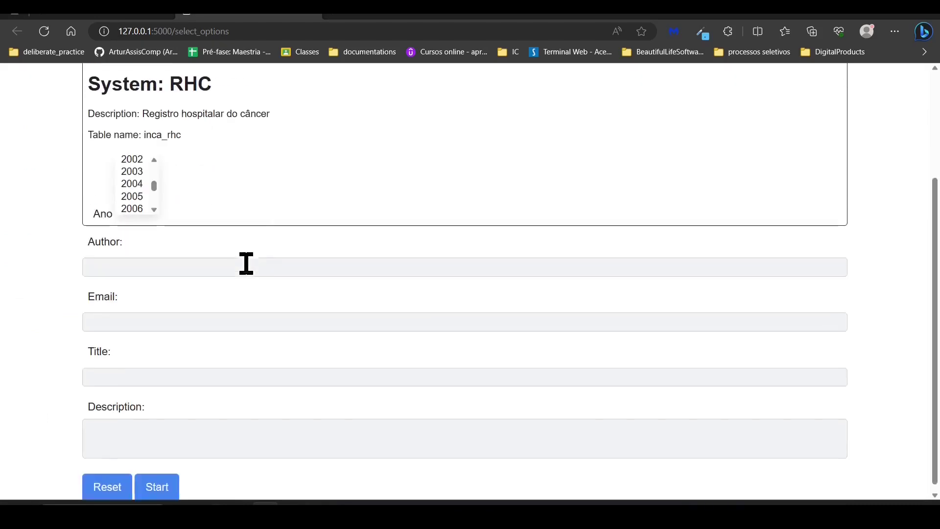
pyautogui.click(131, 18)
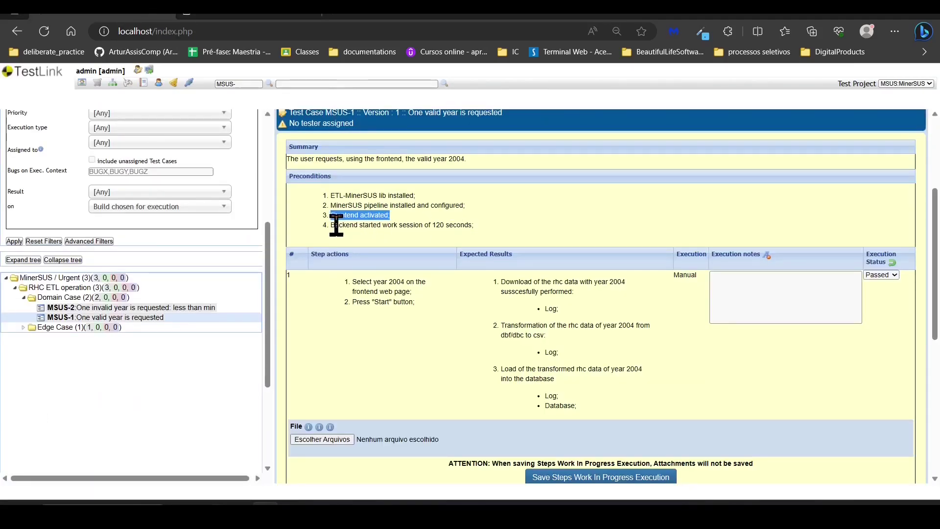
pyautogui.moveTo(334, 226); pyautogui.dragTo(473, 225)
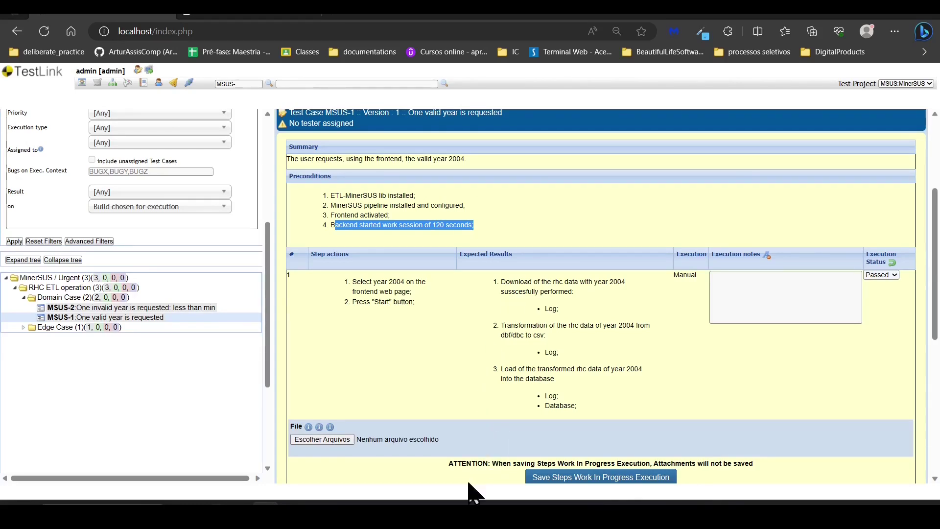
# - Switch to VS Code, open a second Command Prompt terminal in the MinerSUS project folder, and clear its output
pyautogui.hotkey('alt', 'Tab')
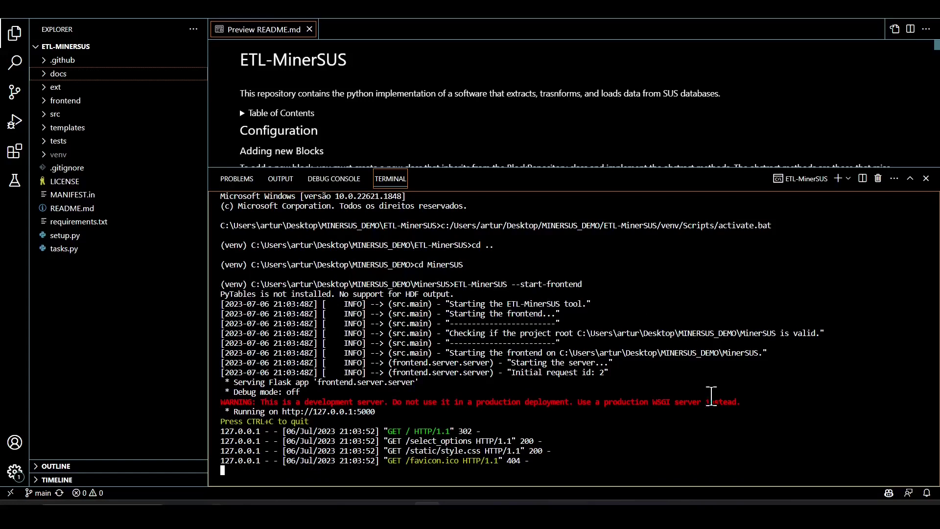
pyautogui.click(848, 179)
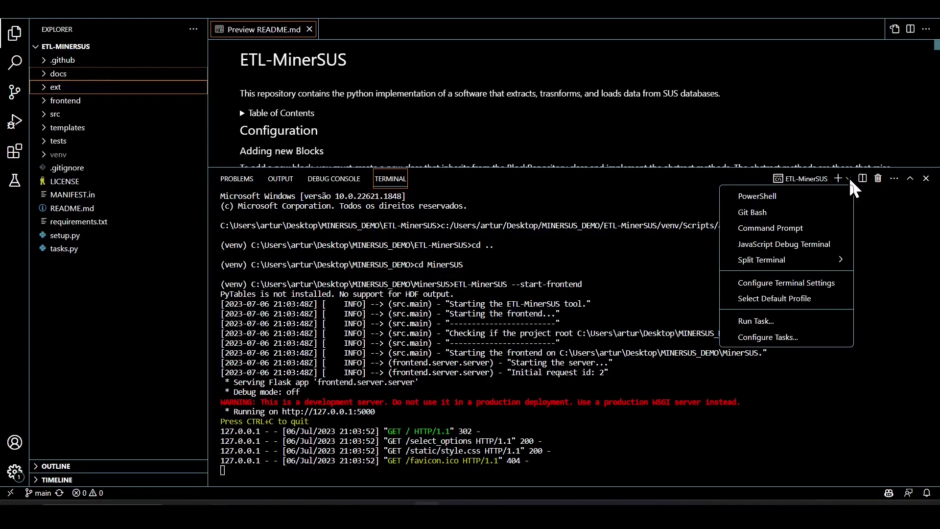
pyautogui.click(770, 228)
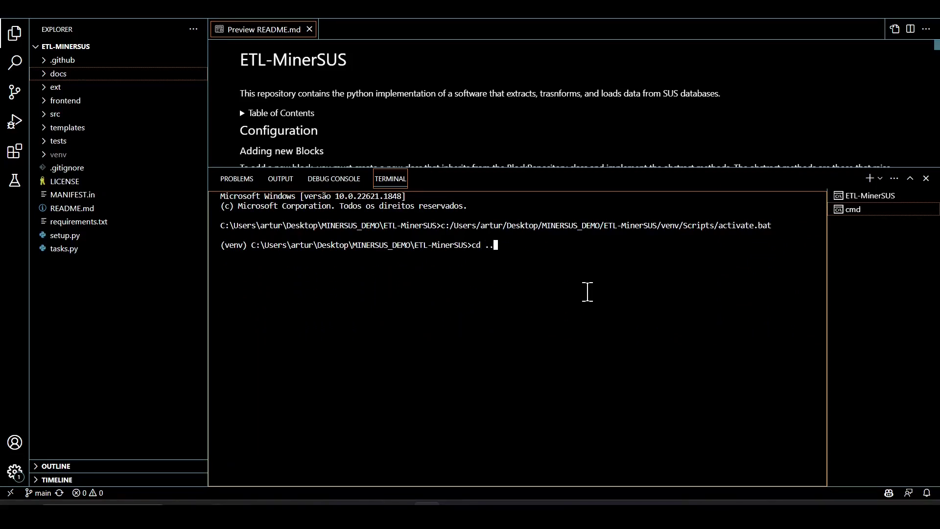
pyautogui.press('Return')
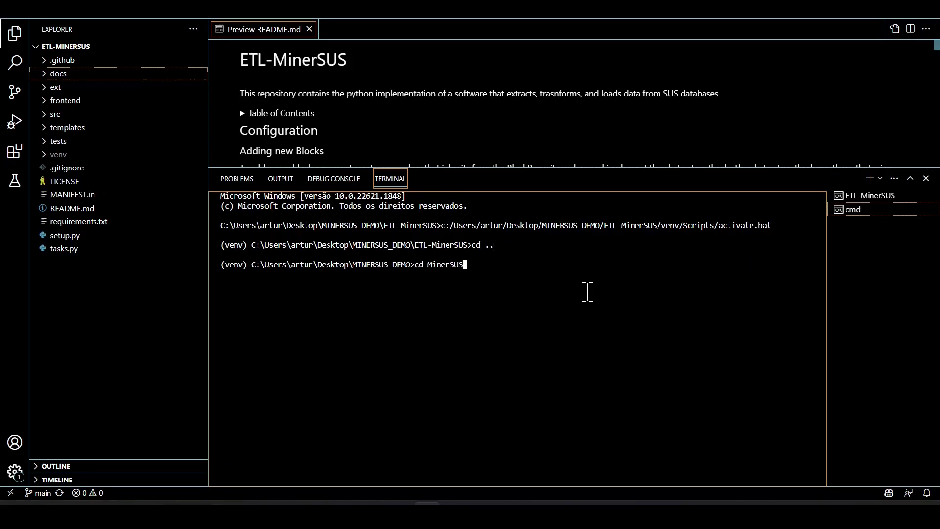
pyautogui.write('cd MinerSUS')
pyautogui.press('Return')
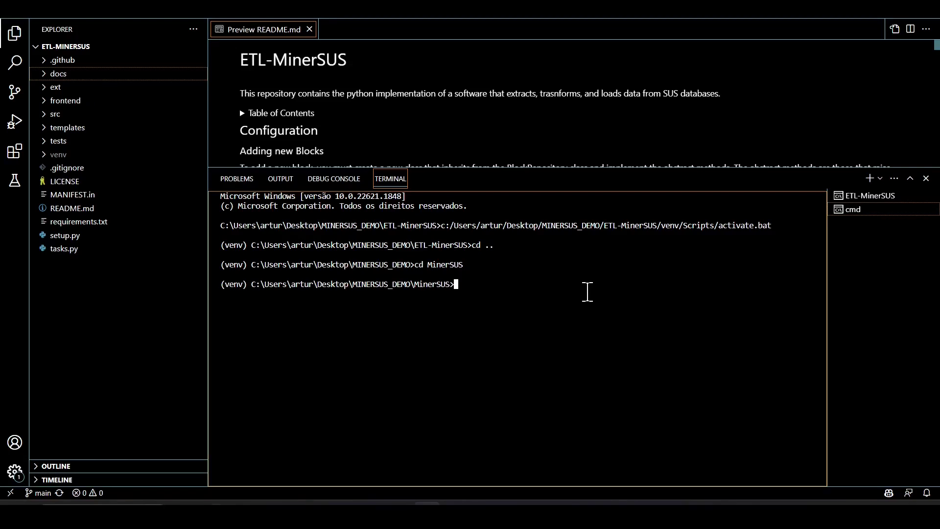
pyautogui.write('clear')
pyautogui.press('Return')
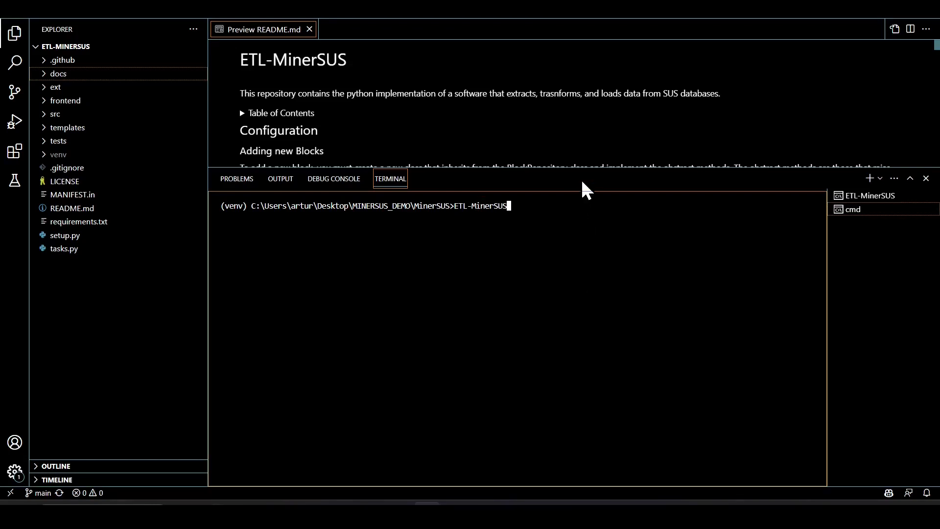
# - Enlarge the terminal area, show the ETL-MinerSUS command help, and find the example that sets a 120-second work session
pyautogui.moveTo(585, 167); pyautogui.dragTo(610, 135)
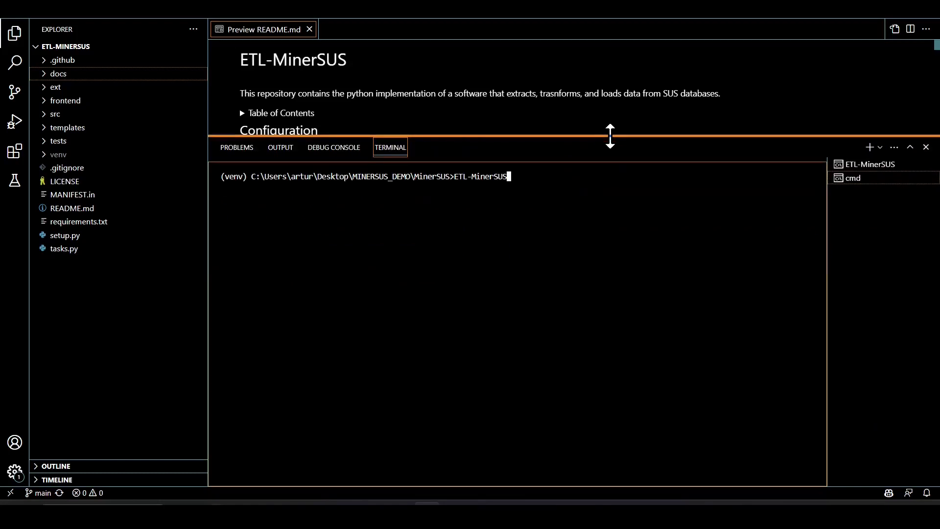
pyautogui.write('hel')
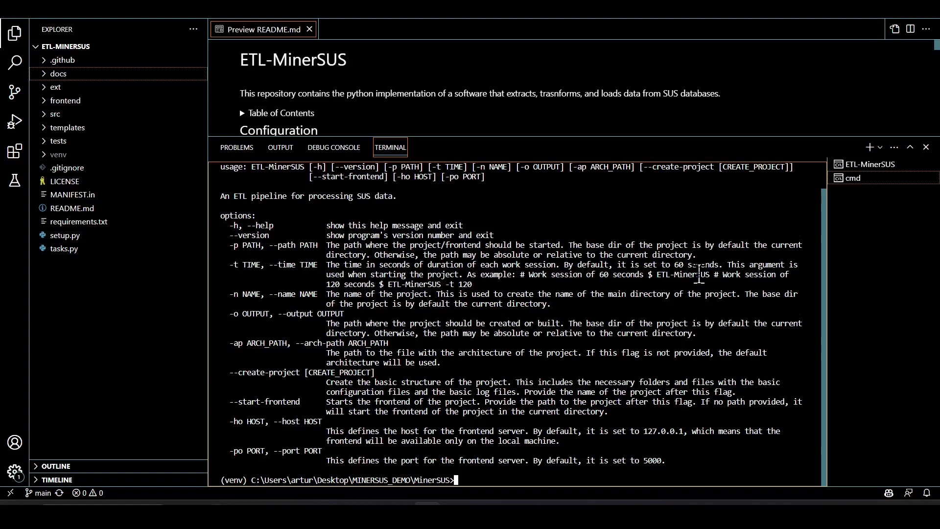
pyautogui.moveTo(387, 284); pyautogui.dragTo(473, 289)
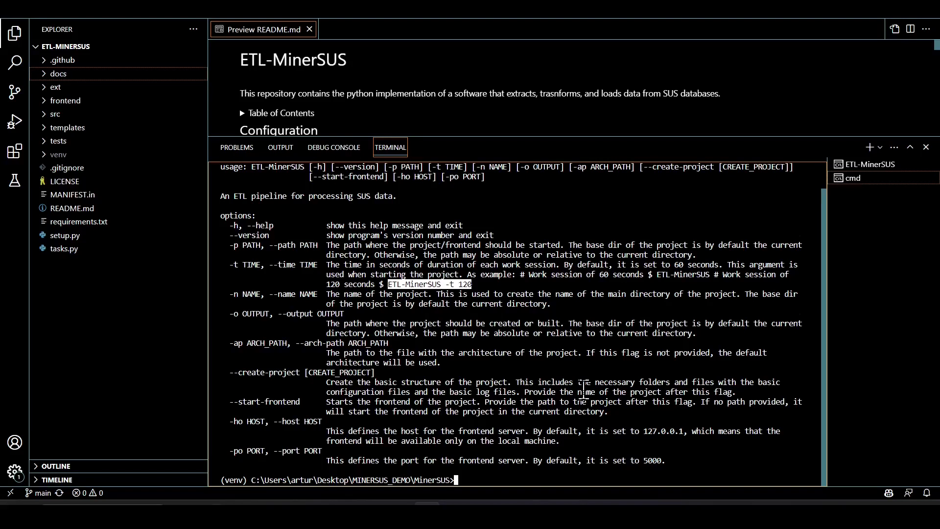
pyautogui.press('Up')
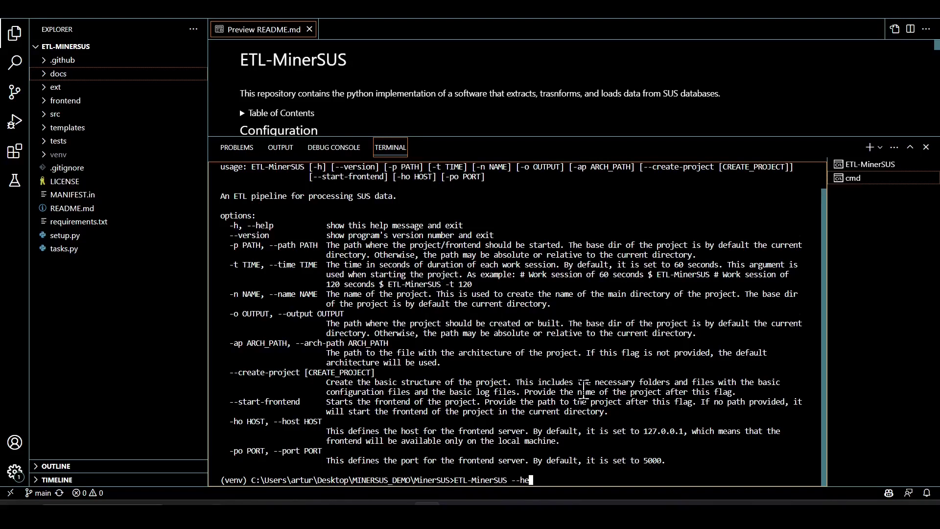
pyautogui.write('12')
pyautogui.press('BackSpace')
pyautogui.press('BackSpace')
pyautogui.press('BackSpace')
pyautogui.press('BackSpace')
pyautogui.press('BackSpace')
pyautogui.press('BackSpace')
pyautogui.press('BackSpace')
pyautogui.press('BackSpace')
pyautogui.press('BackSpace')
pyautogui.press('BackSpace')
pyautogui.press('BackSpace')
# - Clear the help output from the terminal with the cls command
pyautogui.write('cls')
pyautogui.press('Return')
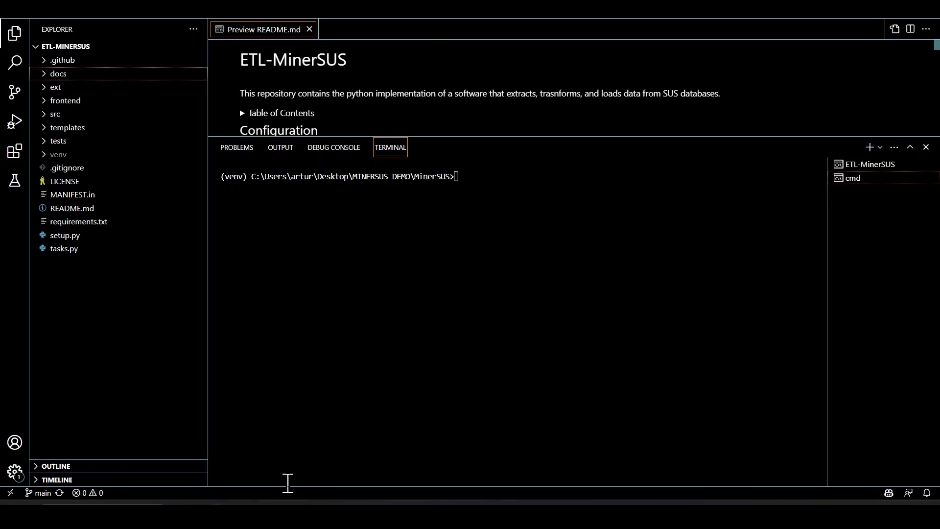
# - Switch to File Explorer, open the MinerSUS folder inside MINERSUS_DEMO, and check the logs folders of the dbf_converter and rhc_downloader components
pyautogui.click(870, 16)
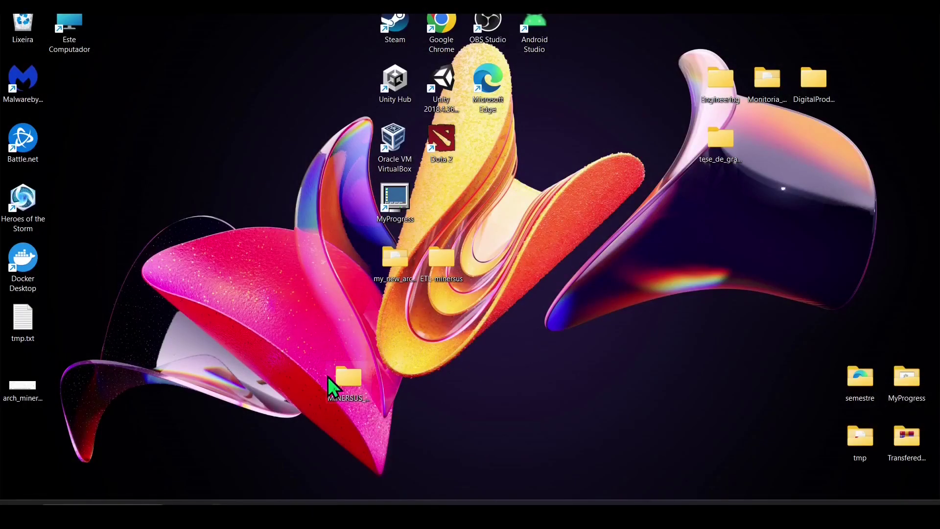
pyautogui.doubleClick(347, 386)
pyautogui.click(140, 134)
pyautogui.doubleClick(140, 135)
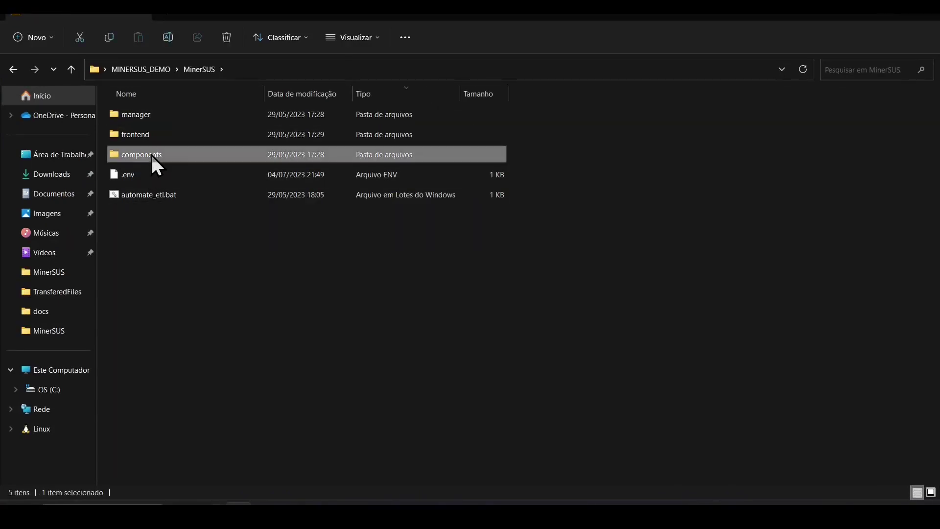
pyautogui.doubleClick(151, 155)
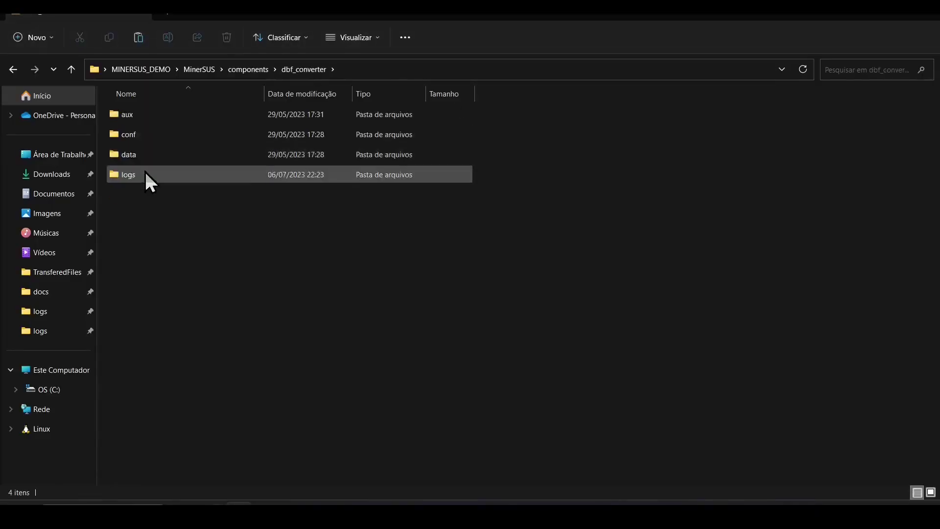
pyautogui.doubleClick(145, 174)
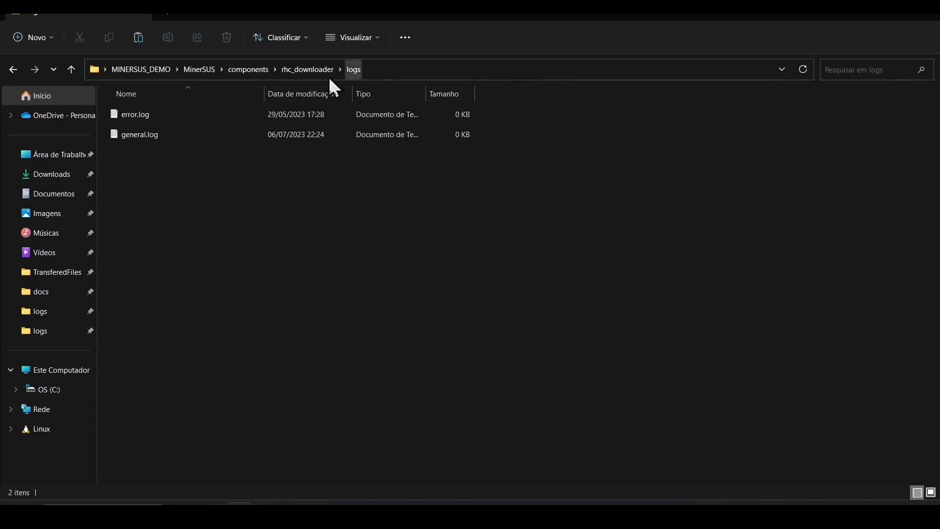
# - Go back to the main MinerSUS folder and switch to the ETL-MinerSUS terminal in VS Code
pyautogui.click(200, 69)
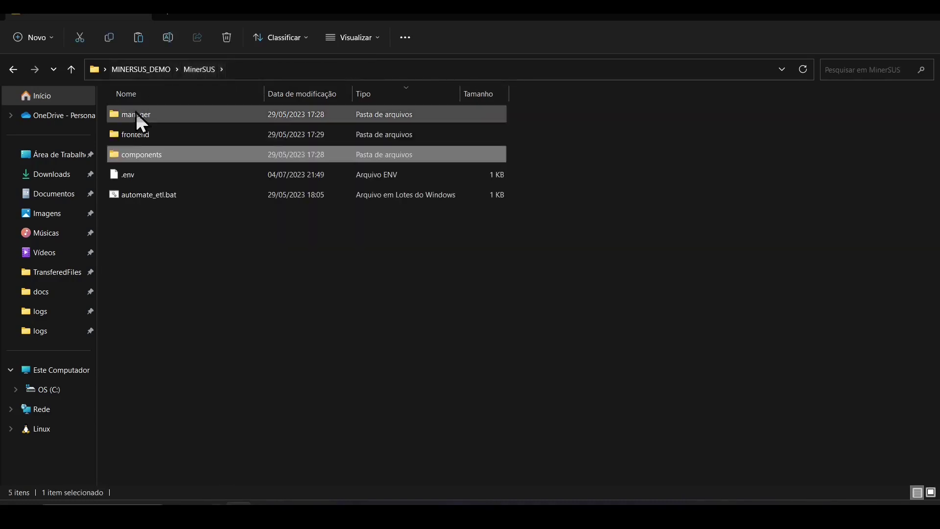
pyautogui.click(420, 320)
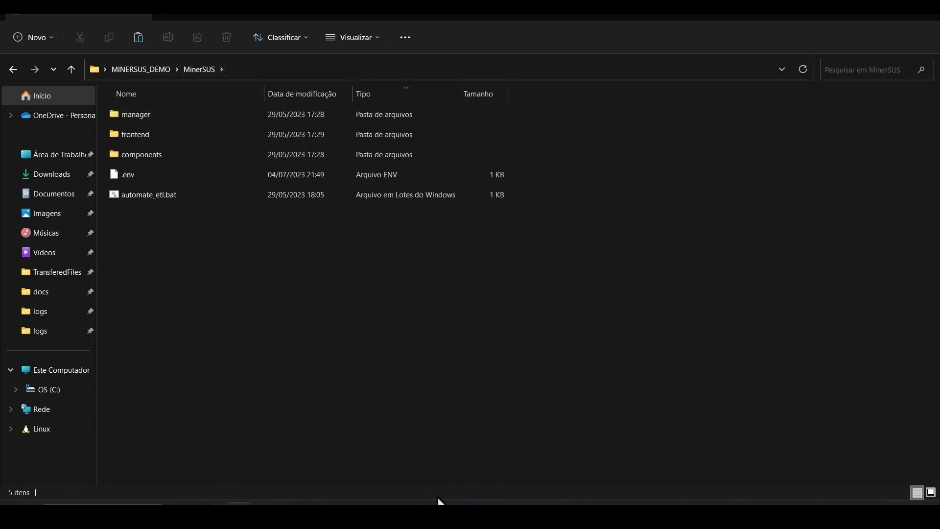
pyautogui.hotkey('alt', 'Tab')
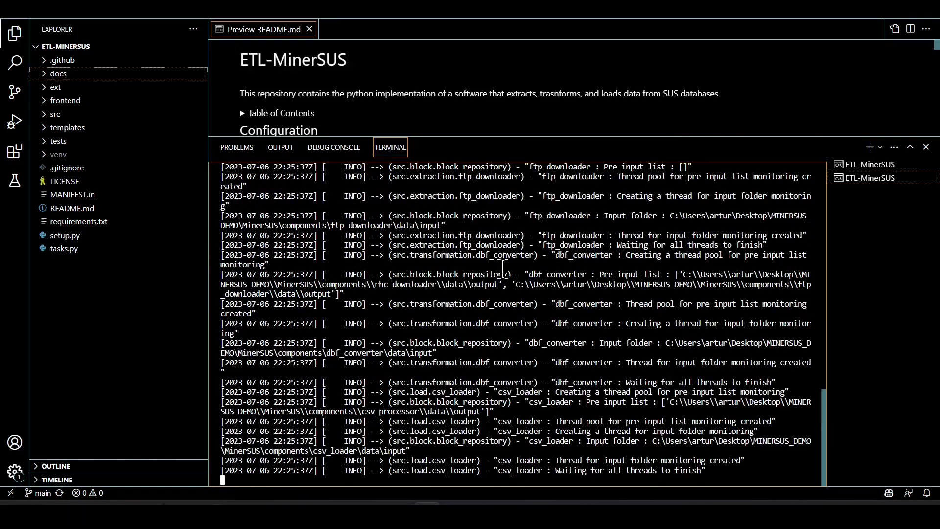
# - Select year 2004 for the RHC system, start the request, and follow its progress in the pipeline's terminal log
pyautogui.scroll(15, 662, 338)
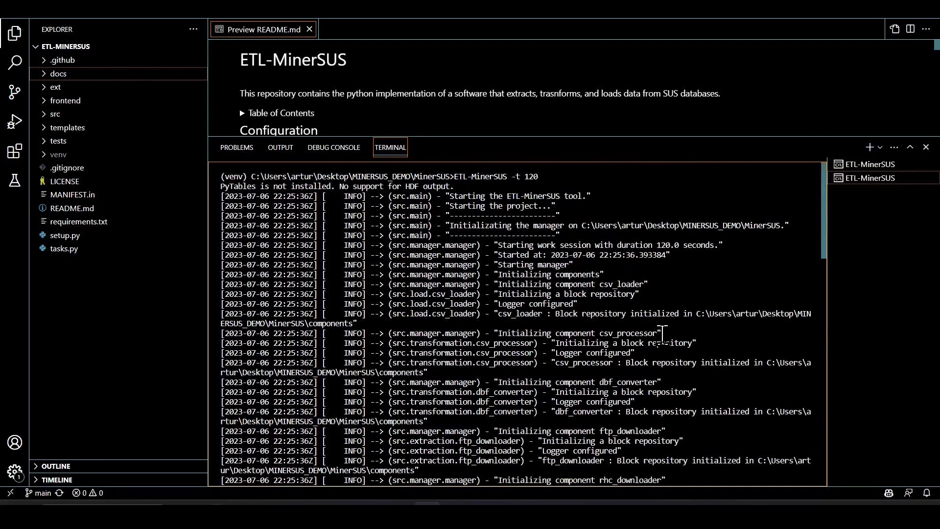
pyautogui.scroll(-15, 662, 335)
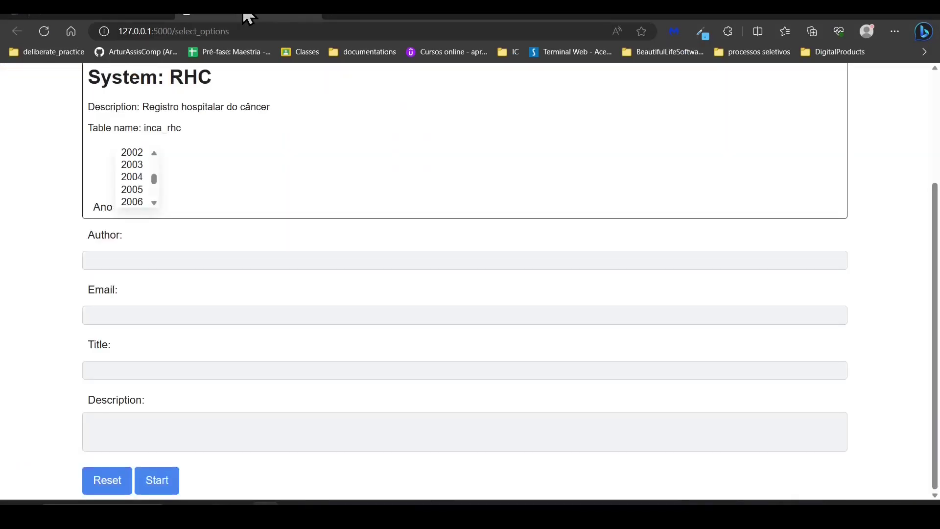
pyautogui.click(121, 14)
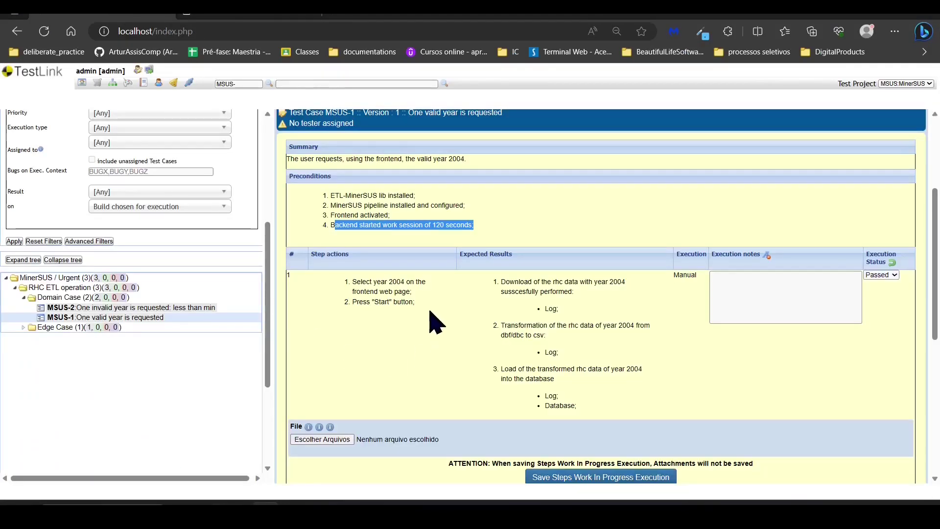
pyautogui.click(245, 15)
pyautogui.click(136, 179)
pyautogui.click(159, 482)
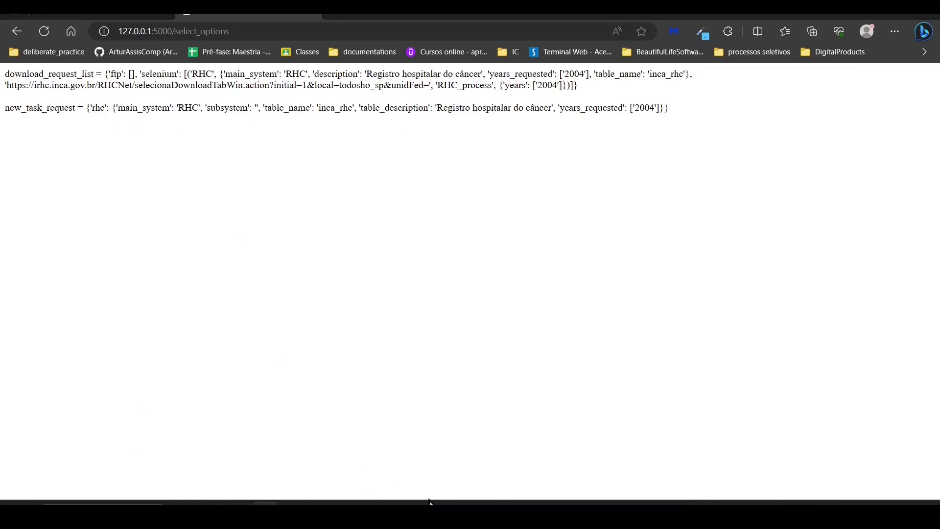
pyautogui.click(428, 514)
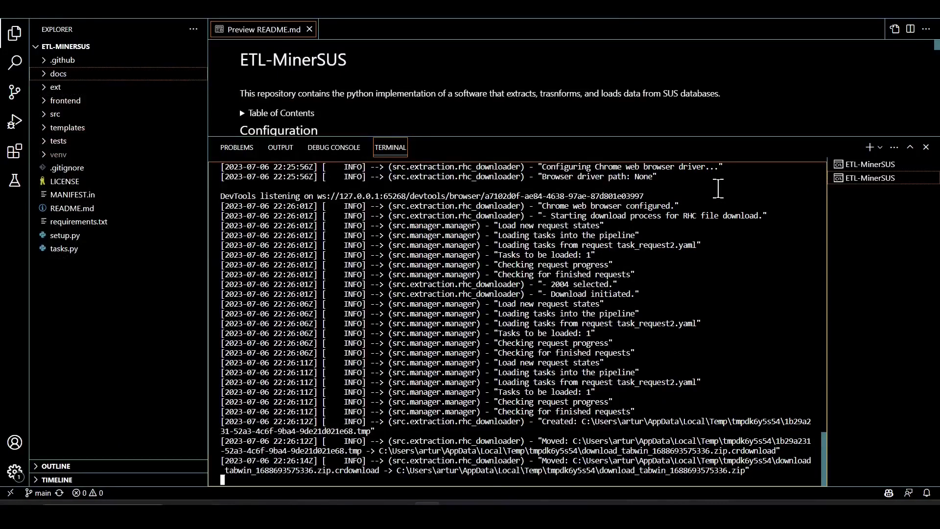
pyautogui.moveTo(680, 128); pyautogui.dragTo(621, 51)
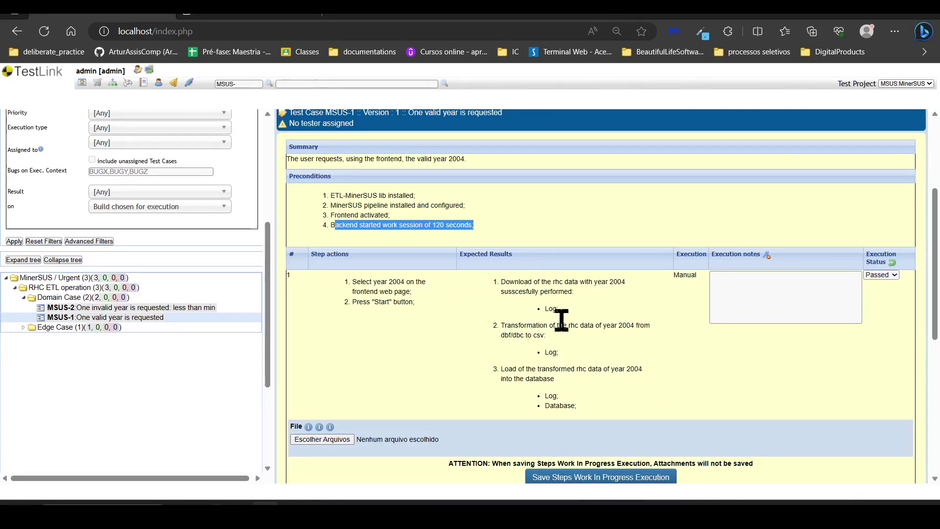
# - Enter "S -> Success", "F -> Failure" and "1. Log [ ]" as separate lines in the execution notes, and set the execution status to Failed
pyautogui.click(745, 277)
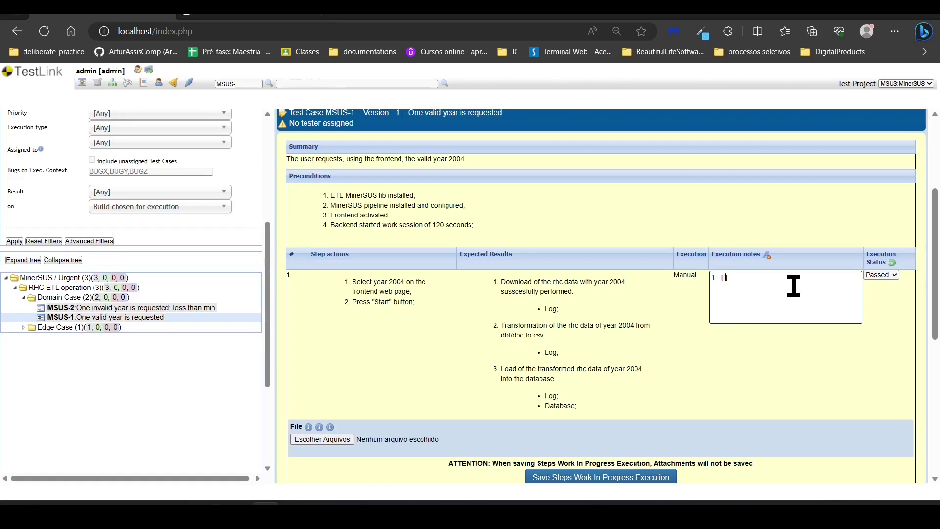
pyautogui.press('BackSpace')
pyautogui.press('BackSpace')
pyautogui.press('BackSpace')
pyautogui.press('BackSpace')
pyautogui.press('BackSpace')
pyautogui.press('BackSpace')
pyautogui.write('. Log [ ]')
pyautogui.press('Home')
pyautogui.press('Return')
pyautogui.press('Up')
pyautogui.write('S -> Success')
pyautogui.press('Return')
pyautogui.write('F -> Failure')
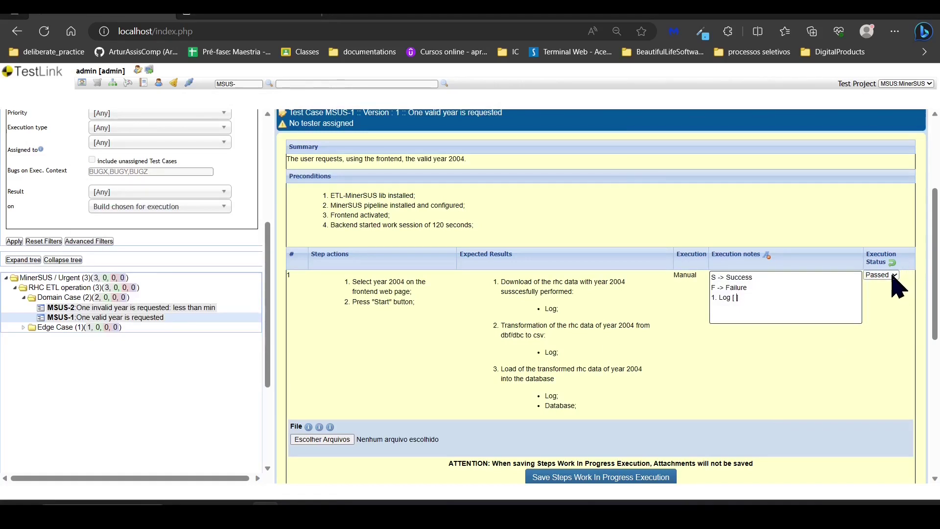
pyautogui.click(893, 275)
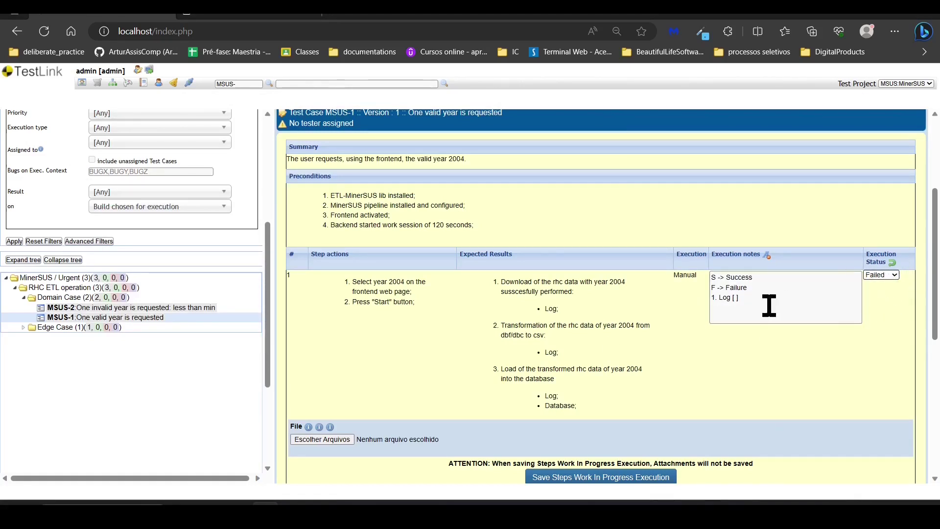
# - Switch to File Explorer and open the components folder inside MinerSUS
pyautogui.hotkey('alt', 'Tab')
pyautogui.hotkey('alt', 'Tab')
pyautogui.hotkey('alt', 'Tab')
pyautogui.hotkey('alt', 'Tab')
pyautogui.hotkey('alt', 'Tab')
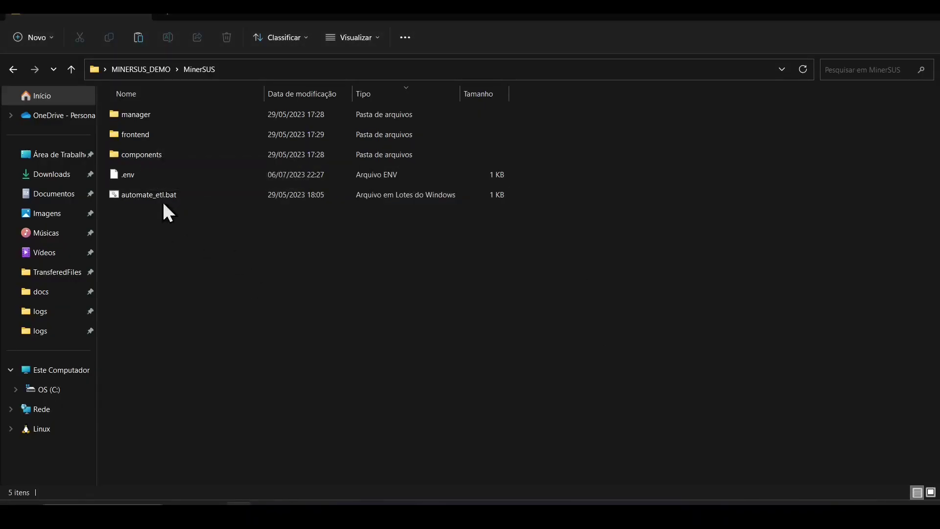
pyautogui.doubleClick(159, 158)
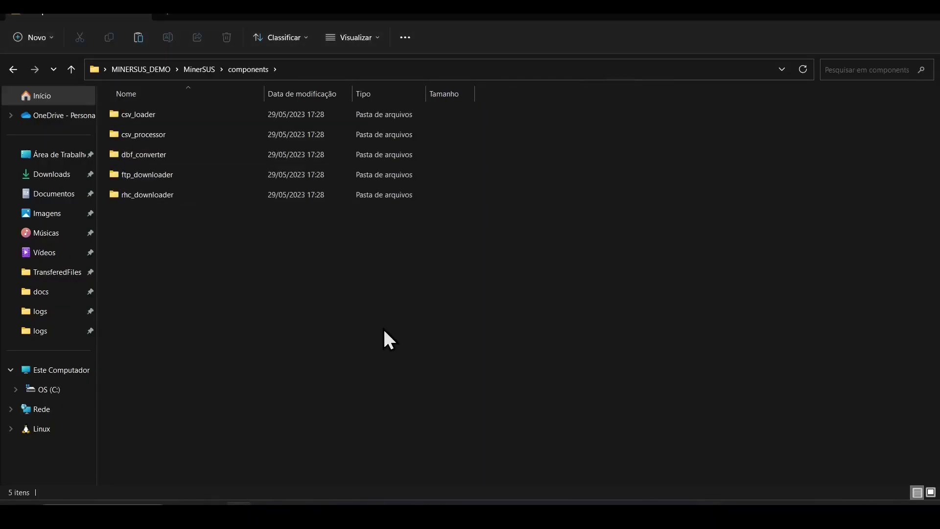
# - Return to TestLink, review the first expected result on the 2004 download, and place the cursor inside the brackets of the "1. Log" note
pyautogui.hotkey('alt', 'Tab')
pyautogui.hotkey('alt', 'Tab')
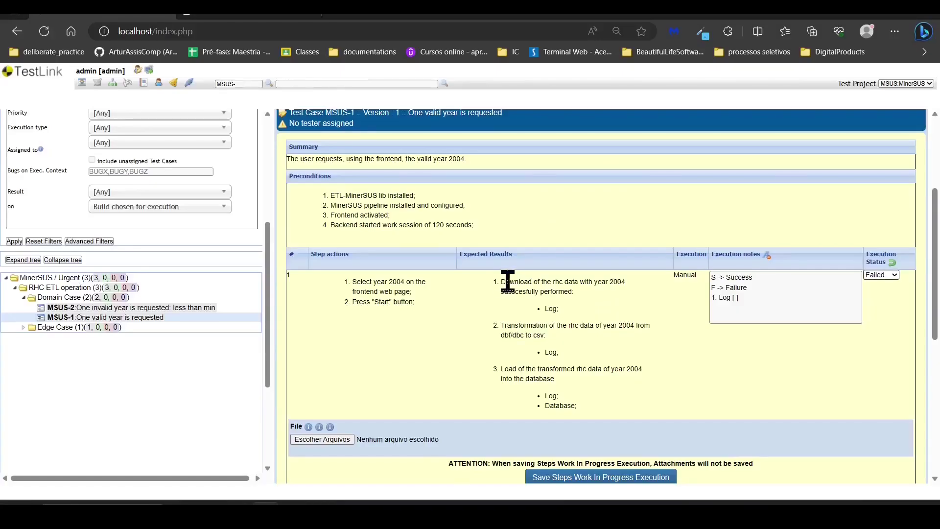
pyautogui.moveTo(551, 283); pyautogui.dragTo(501, 283)
pyautogui.click(609, 283)
pyautogui.click(516, 293)
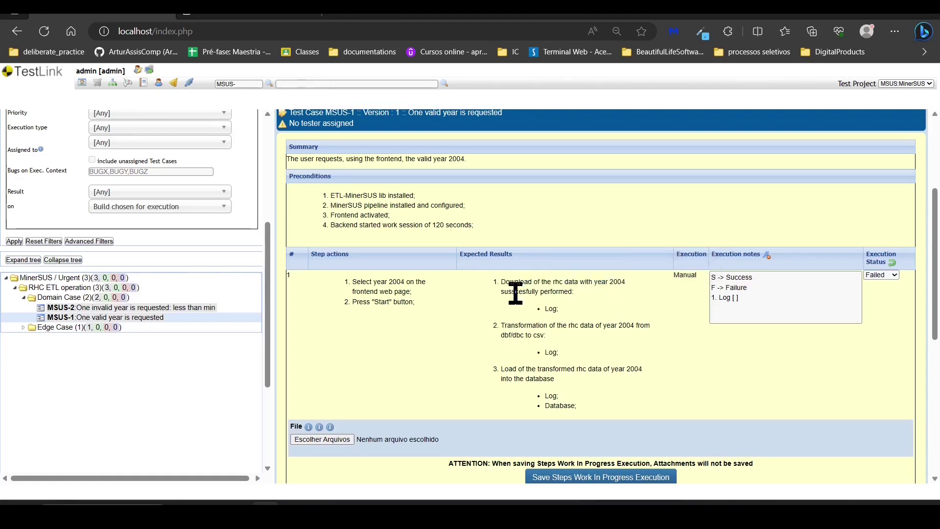
pyautogui.doubleClick(550, 309)
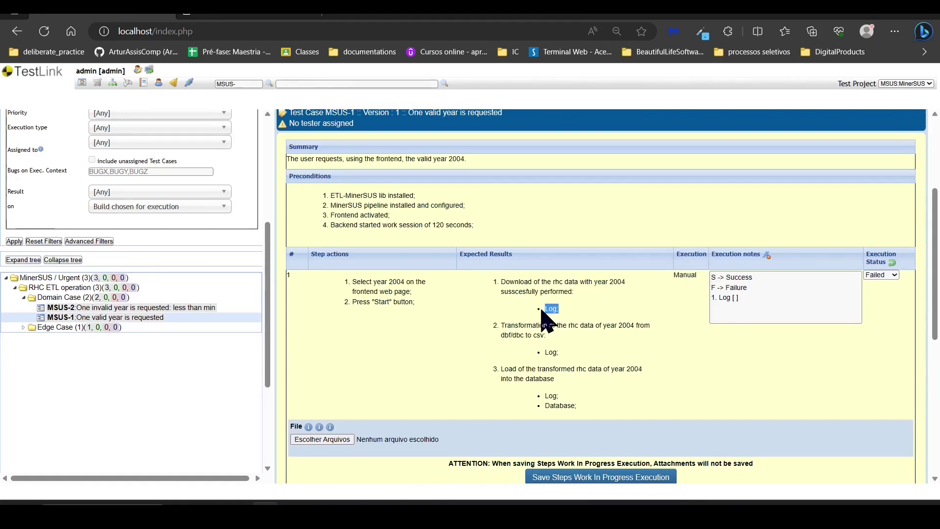
pyautogui.click(735, 298)
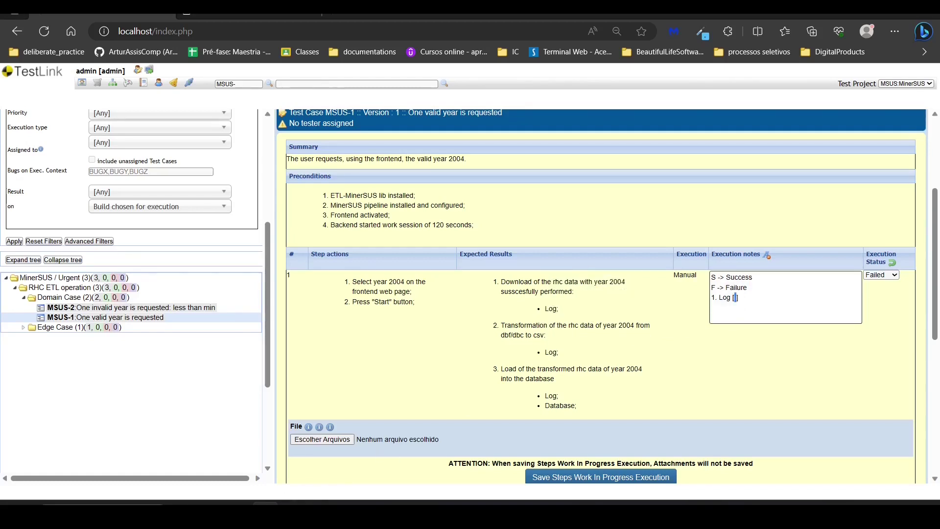
# - Open general.log from the rhc_downloader component's logs folder in File Explorer and enlarge its window to full screen
pyautogui.click(239, 513)
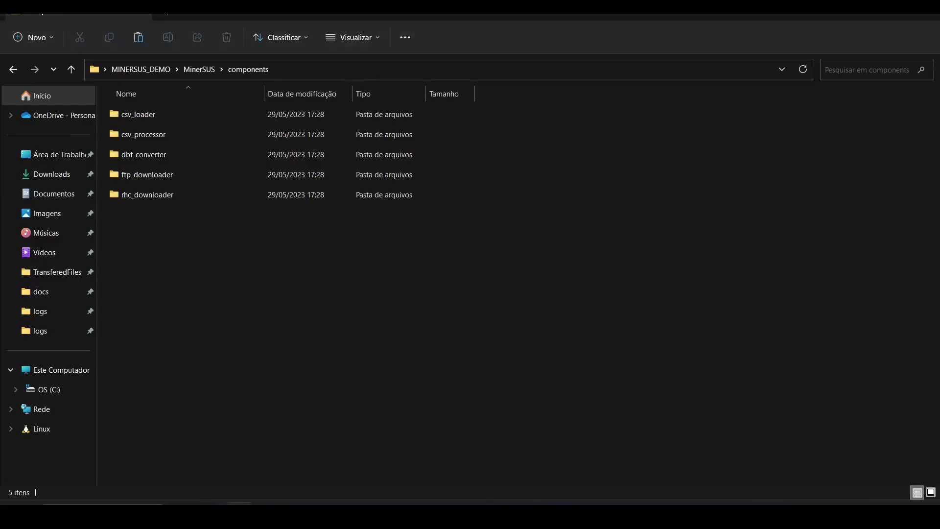
pyautogui.doubleClick(152, 195)
pyautogui.doubleClick(142, 176)
pyautogui.doubleClick(155, 137)
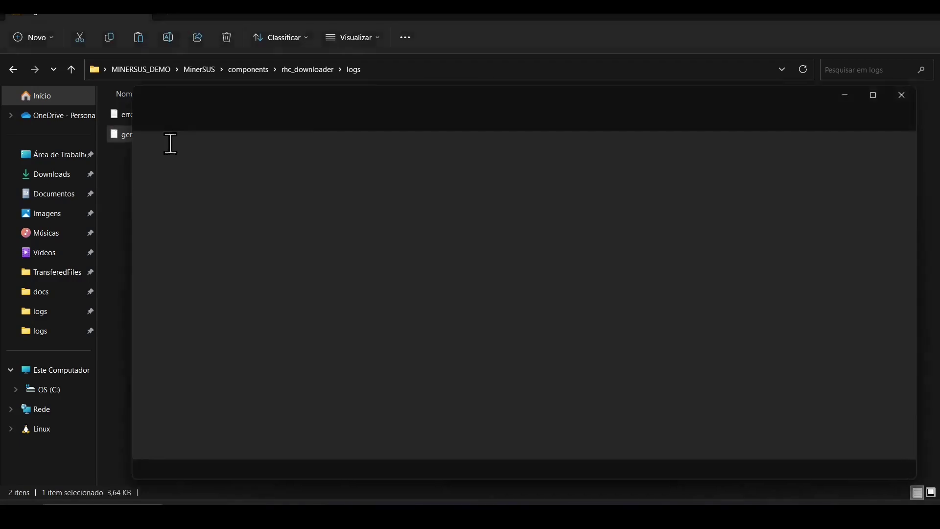
pyautogui.click(874, 96)
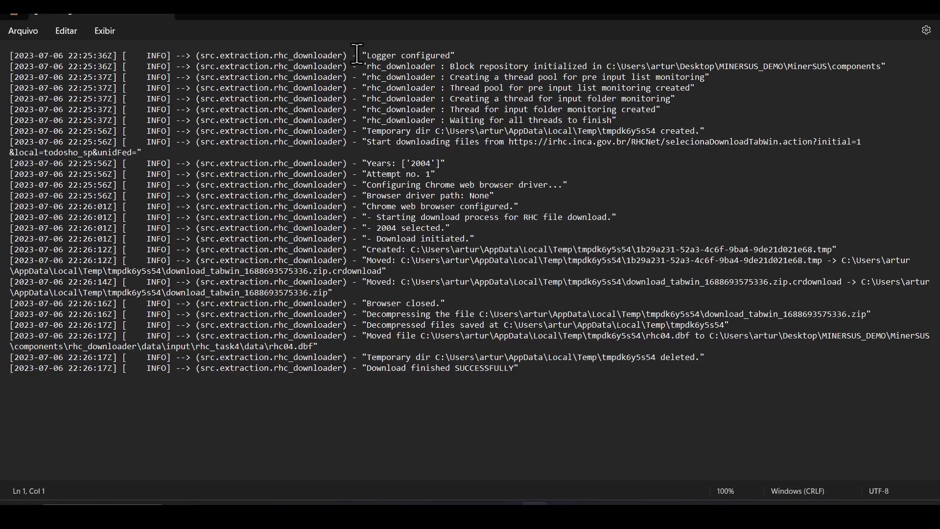
# - Examine the rhc_downloader log entries from logger setup through year selection, browser download and the final download status
pyautogui.moveTo(363, 55); pyautogui.dragTo(446, 145)
pyautogui.click(426, 146)
pyautogui.moveTo(370, 143); pyautogui.dragTo(540, 154)
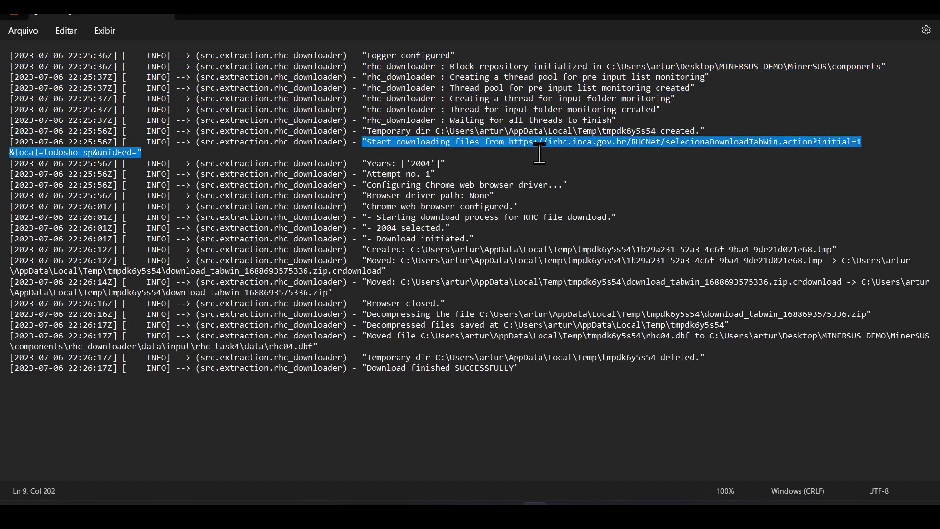
pyautogui.moveTo(359, 163); pyautogui.dragTo(451, 161)
pyautogui.moveTo(362, 175); pyautogui.dragTo(581, 197)
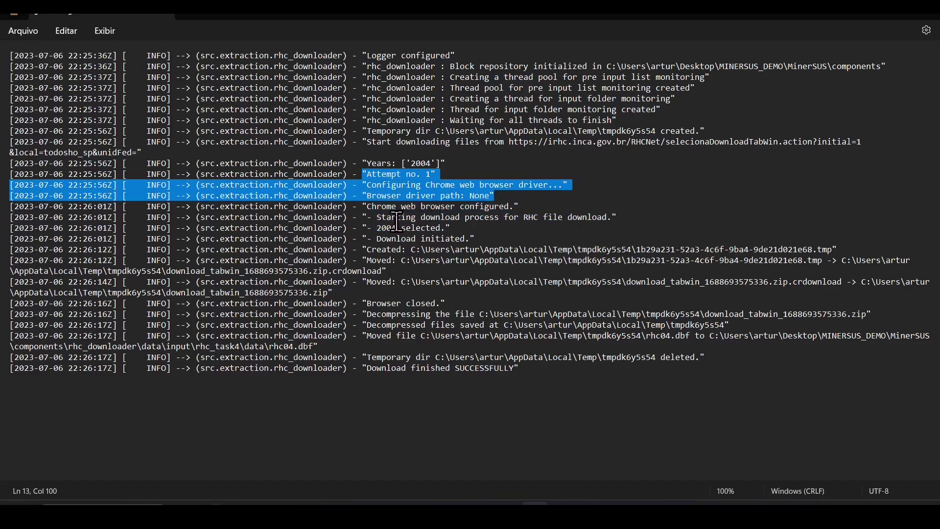
pyautogui.moveTo(374, 228); pyautogui.dragTo(462, 225)
pyautogui.moveTo(368, 239); pyautogui.dragTo(509, 240)
pyautogui.moveTo(363, 248); pyautogui.dragTo(491, 294)
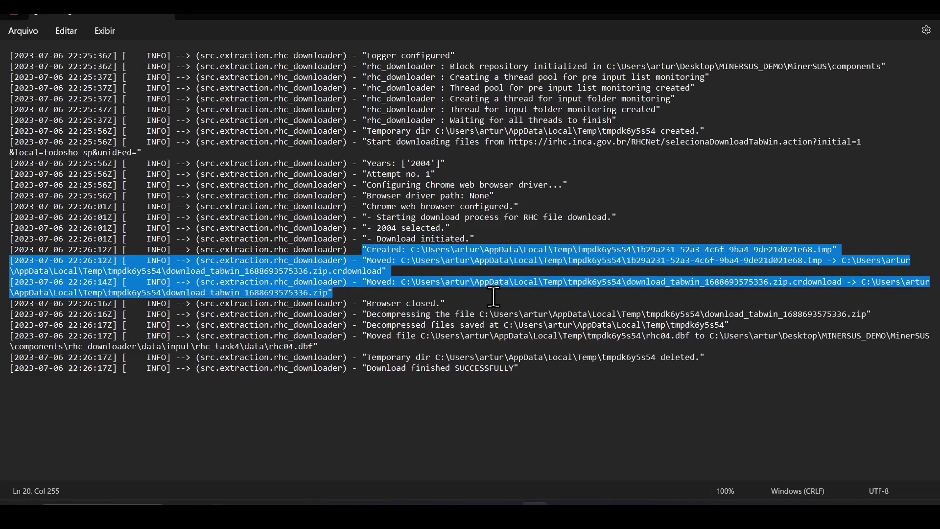
pyautogui.moveTo(358, 303); pyautogui.dragTo(446, 303)
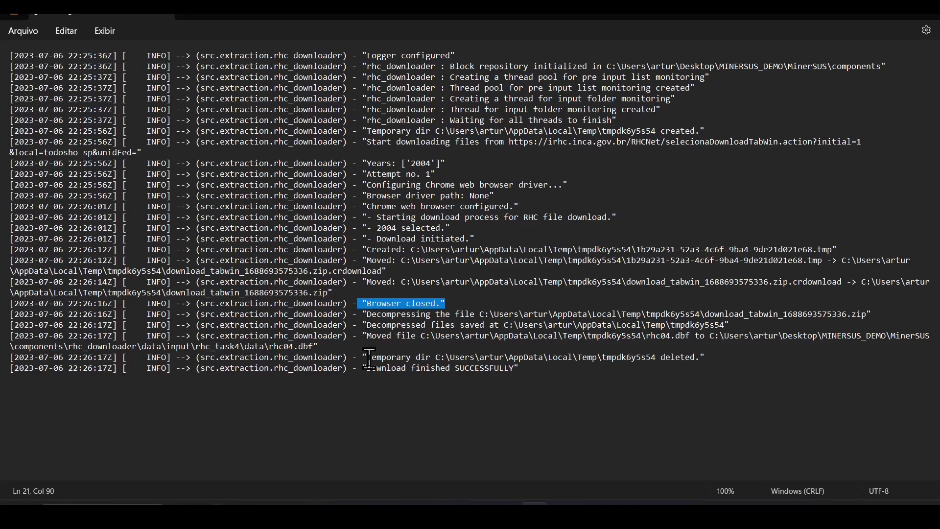
pyautogui.moveTo(366, 371); pyautogui.dragTo(545, 371)
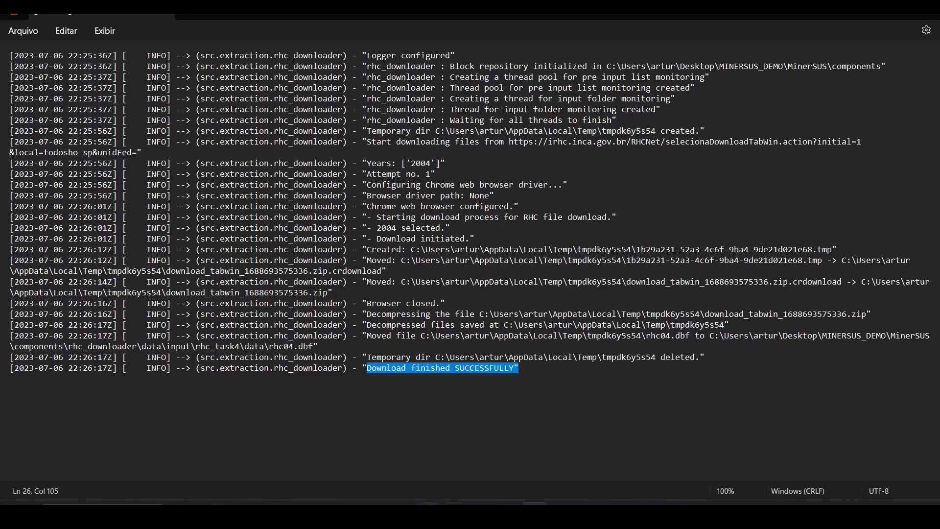
# - Switch to TestLink, mark the first item as "1. Log [S];" in the execution notes, and add the line "2. Log [ ]"
pyautogui.hotkey('alt', 'Tab')
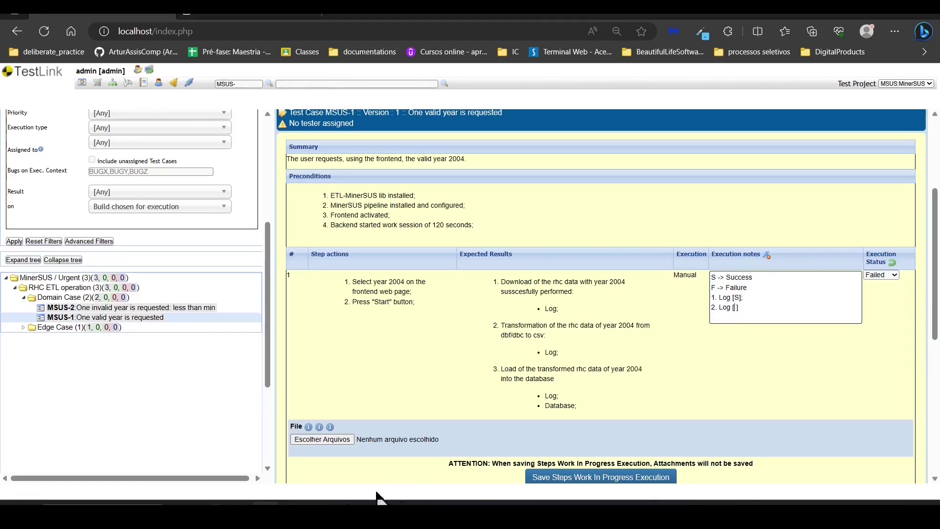
# - Return to the components folder in File Explorer and open general.log from the dbf_converter component's logs folder
pyautogui.click(240, 514)
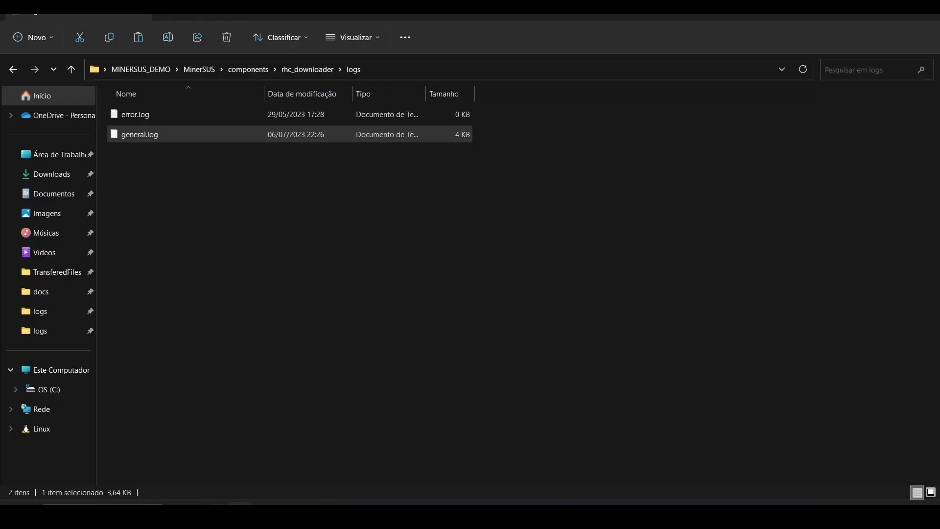
pyautogui.click(305, 69)
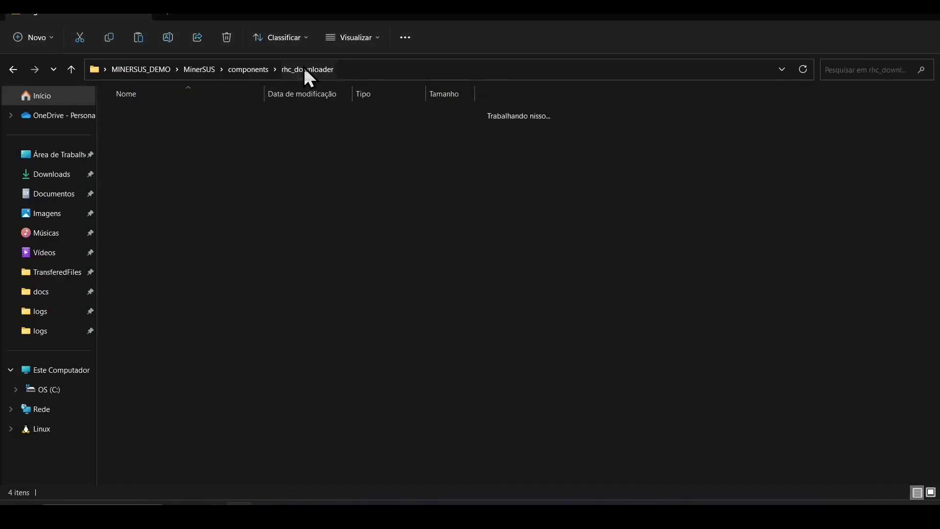
pyautogui.click(243, 69)
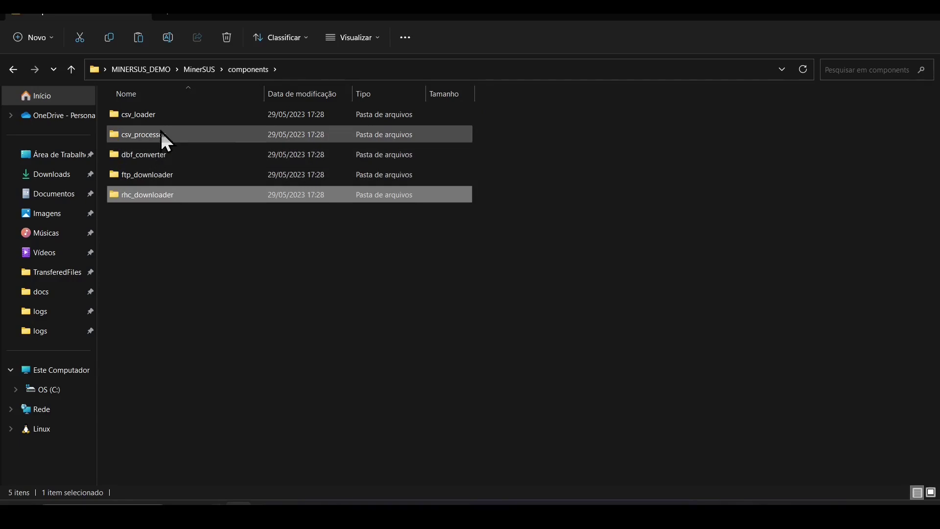
pyautogui.moveTo(153, 153)
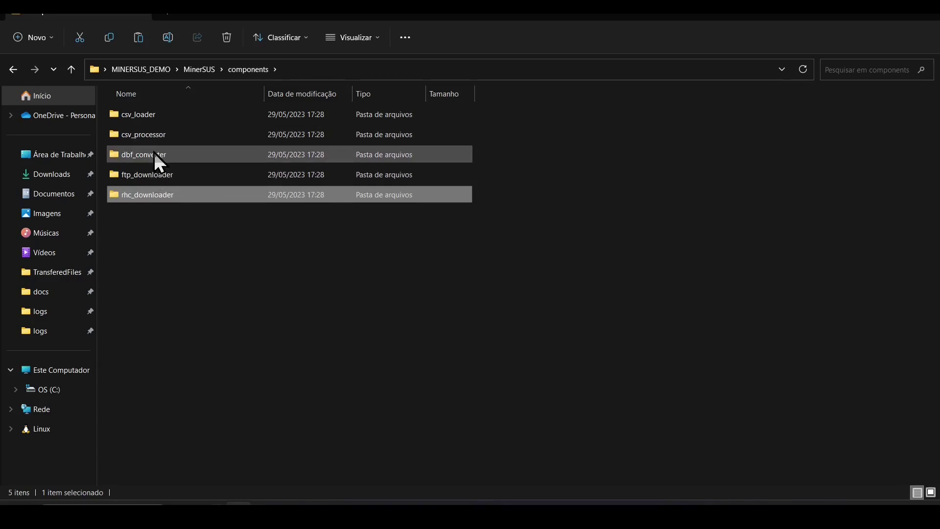
pyautogui.click(155, 154)
pyautogui.doubleClick(153, 152)
pyautogui.doubleClick(134, 179)
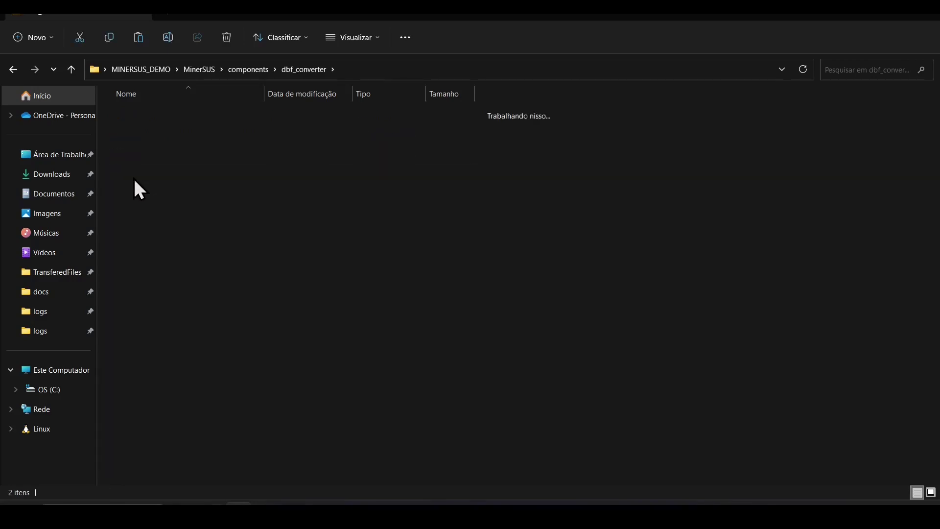
pyautogui.doubleClick(171, 138)
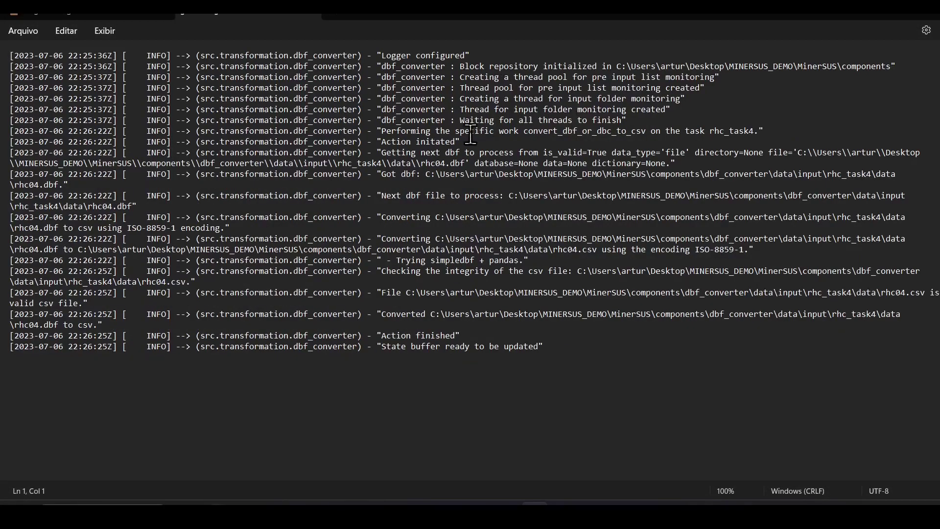
# - Examine the dbf_converter log entries from logger setup through the action start and the source dbf file path
pyautogui.moveTo(762, 131); pyautogui.dragTo(343, 44)
pyautogui.click(427, 142)
pyautogui.moveTo(374, 141); pyautogui.dragTo(465, 142)
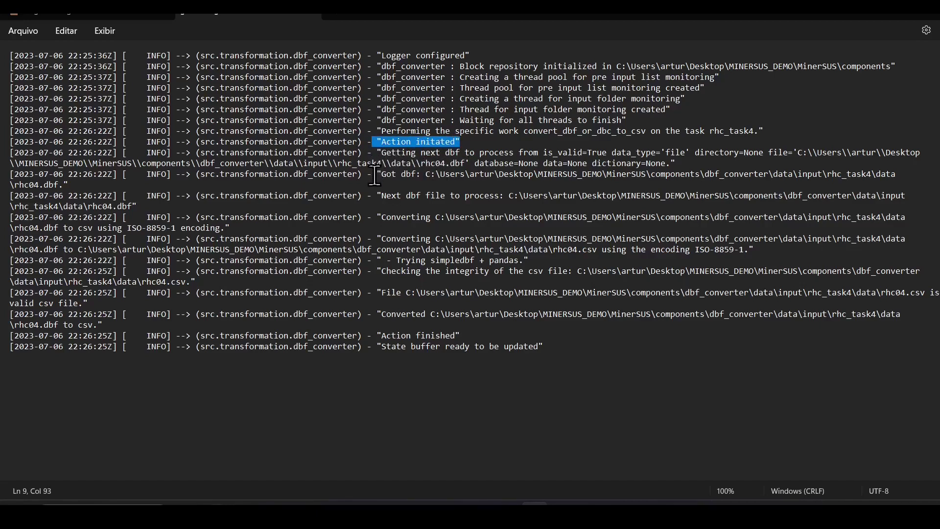
pyautogui.moveTo(381, 177); pyautogui.dragTo(412, 178)
pyautogui.hotkey('shift', 'Right')
pyautogui.hotkey('shift', 'Right')
pyautogui.hotkey('shift', 'Right')
pyautogui.hotkey('shift', 'Right')
pyautogui.hotkey('shift', 'Right')
pyautogui.hotkey('shift', 'Right')
pyautogui.hotkey('shift', 'Right')
pyautogui.hotkey('shift', 'Right')
pyautogui.hotkey('shift', 'Right')
pyautogui.hotkey('shift', 'Right')
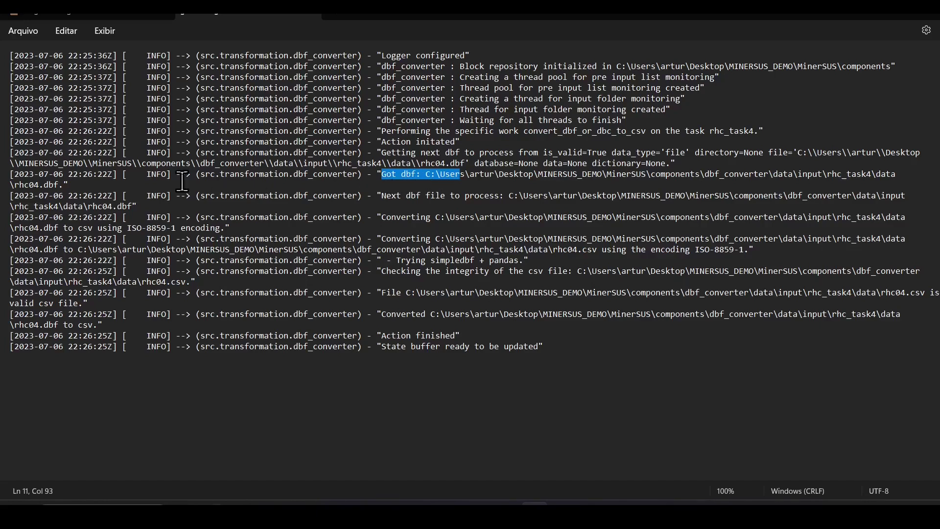
pyautogui.click(466, 175)
pyautogui.moveTo(427, 175); pyautogui.dragTo(32, 185)
pyautogui.click(10, 186)
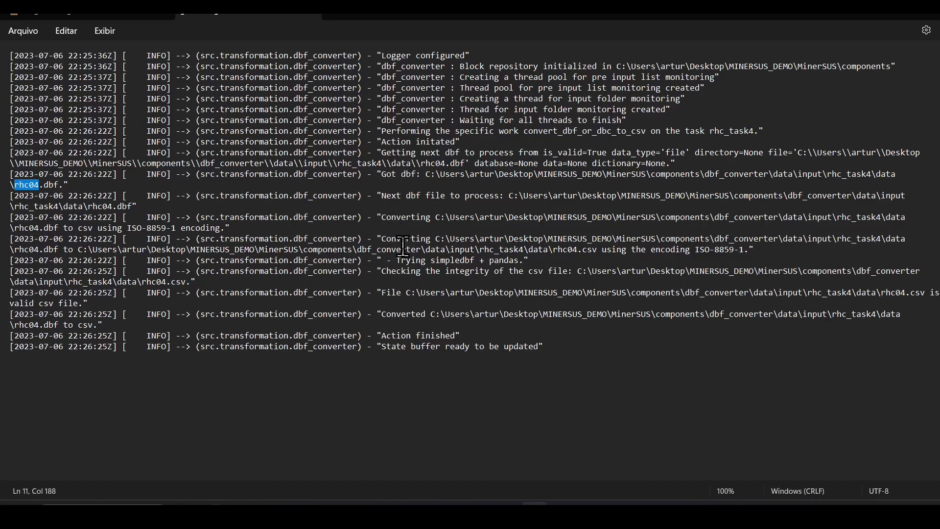
# - Examine the dbf_converter log entries on the conversion library, encoding, csv integrity check and final conversion status
pyautogui.moveTo(431, 260); pyautogui.dragTo(524, 260)
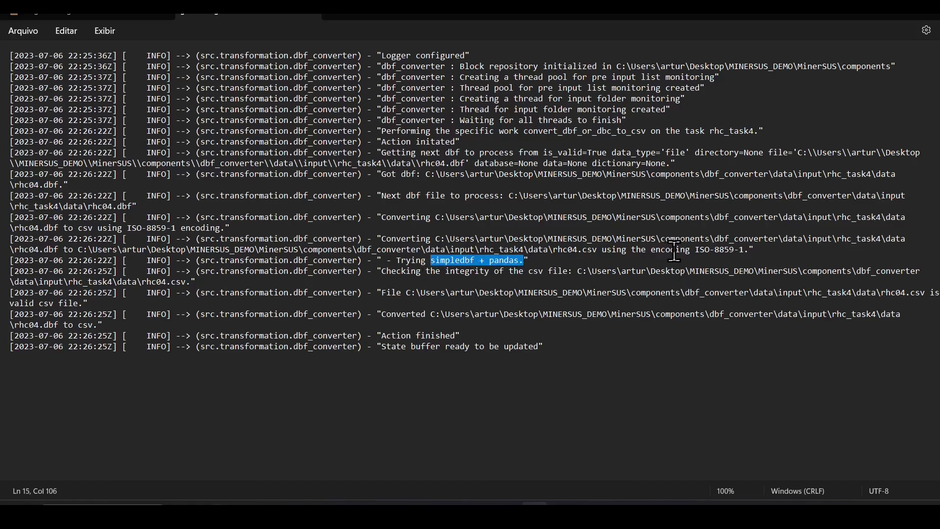
pyautogui.moveTo(696, 250); pyautogui.dragTo(748, 253)
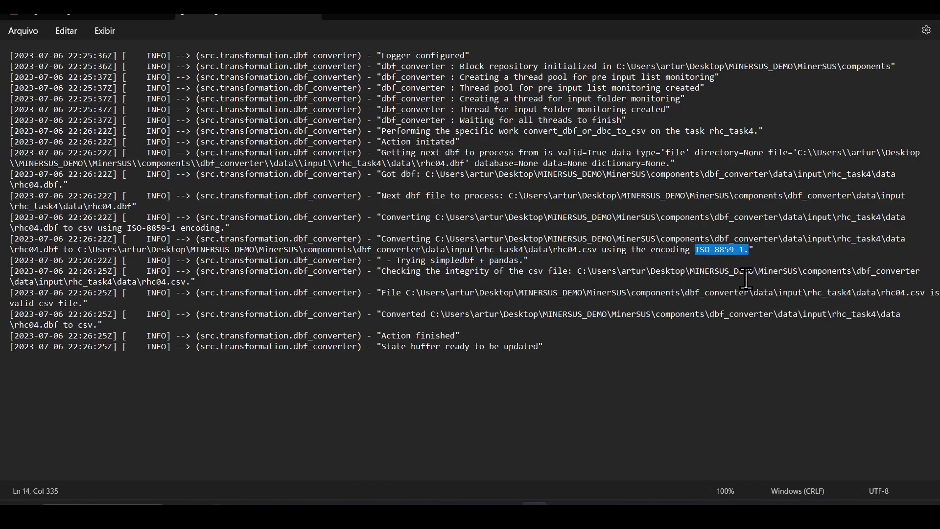
pyautogui.keyDown('shift'); pyautogui.click(745, 250); pyautogui.keyUp('shift')
pyautogui.moveTo(382, 260); pyautogui.dragTo(544, 258)
pyautogui.moveTo(372, 270); pyautogui.dragTo(568, 270)
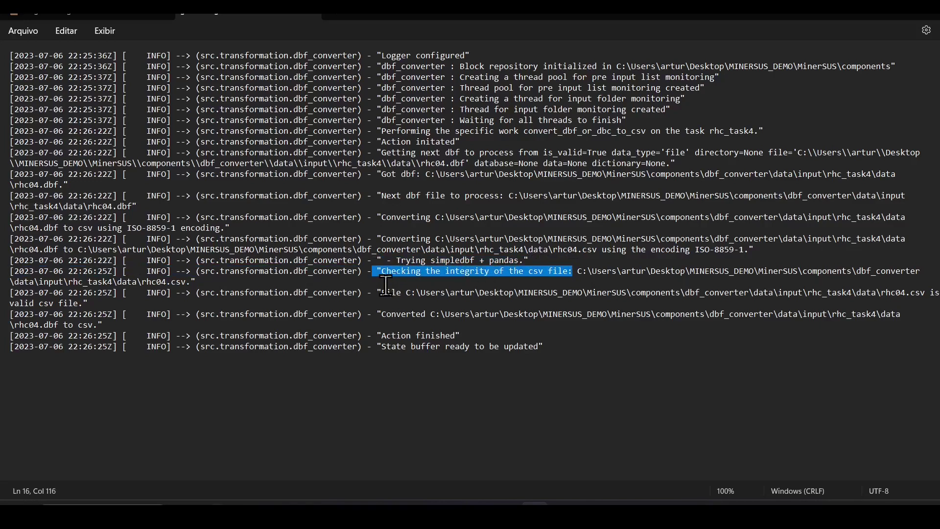
pyautogui.moveTo(373, 293); pyautogui.dragTo(147, 302)
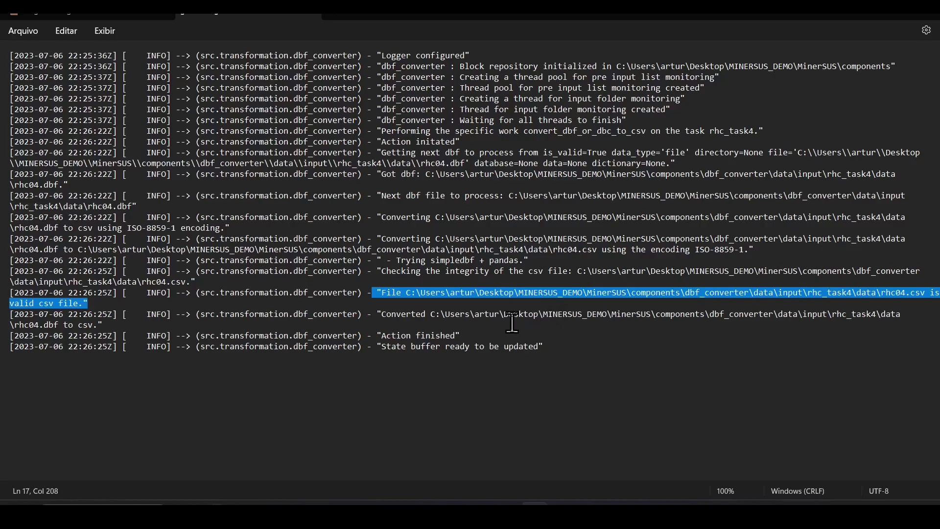
pyautogui.moveTo(377, 314); pyautogui.dragTo(461, 322)
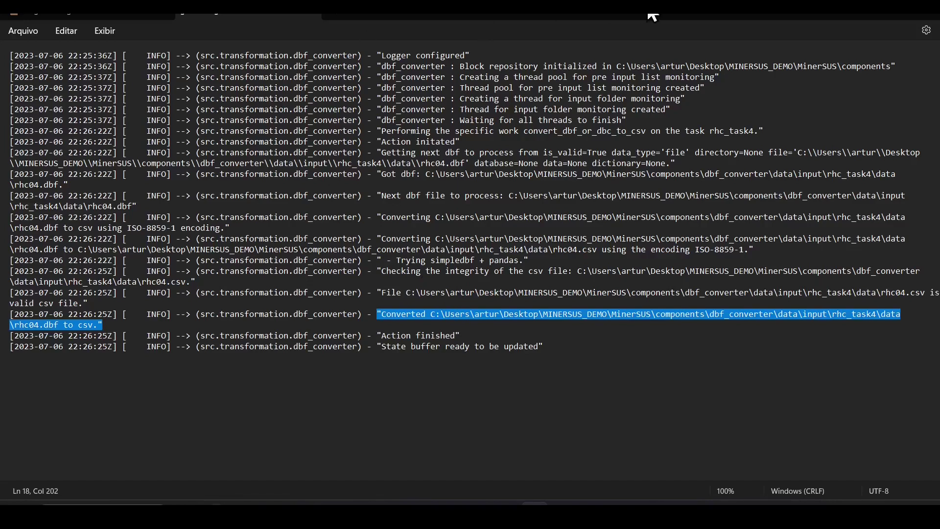
# - Close the log, open general.log from the csv_processor component's logs folder, and enlarge its window to full screen
pyautogui.click(928, 17)
pyautogui.click(247, 69)
pyautogui.doubleClick(167, 135)
pyautogui.doubleClick(151, 178)
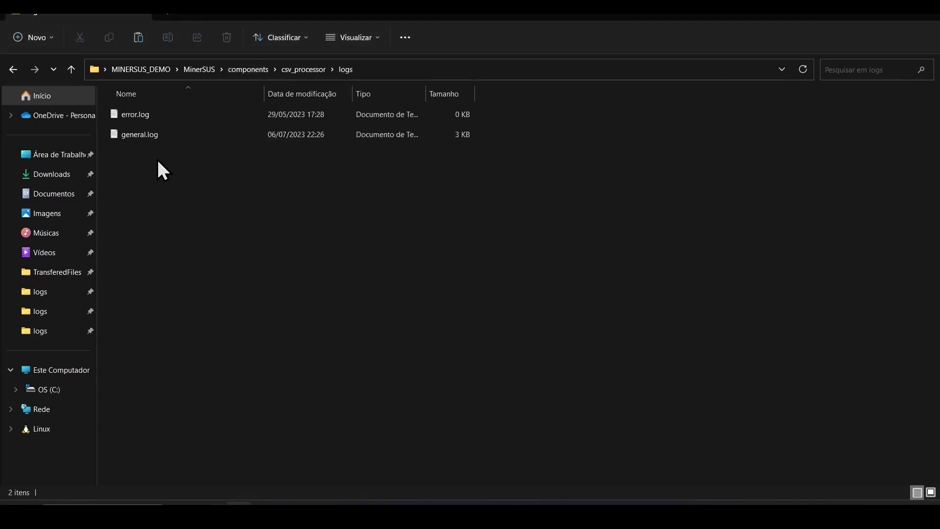
pyautogui.doubleClick(165, 133)
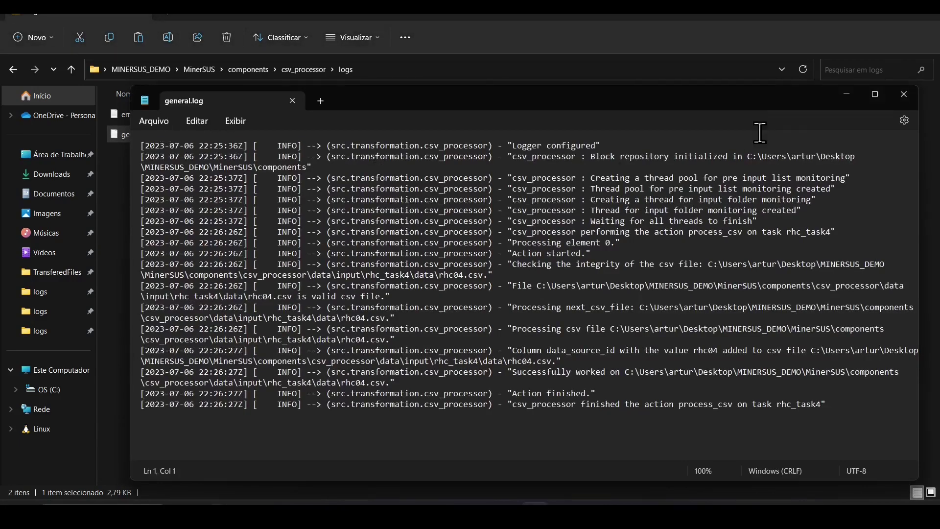
pyautogui.click(879, 96)
# - Examine the csv_processor log entries from logger setup through the action start, csv integrity check and next file to process
pyautogui.moveTo(352, 55); pyautogui.dragTo(632, 132)
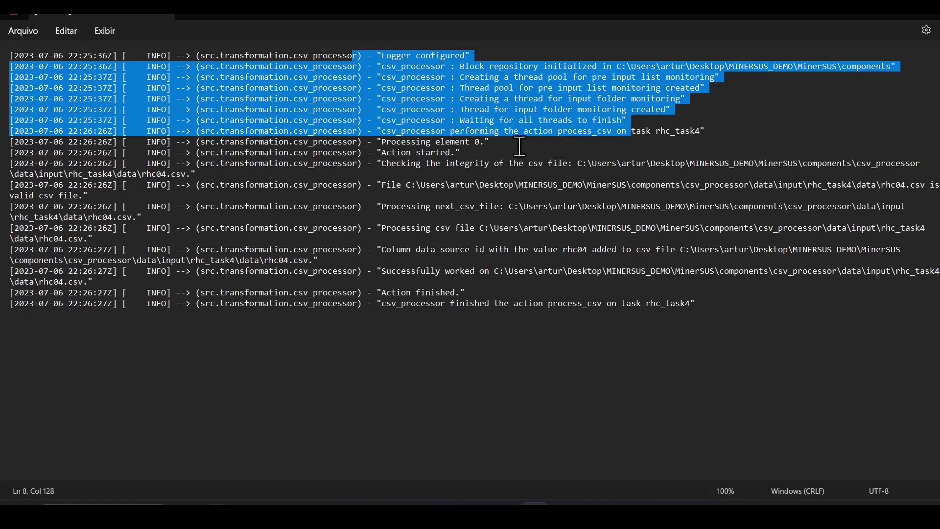
pyautogui.click(363, 206)
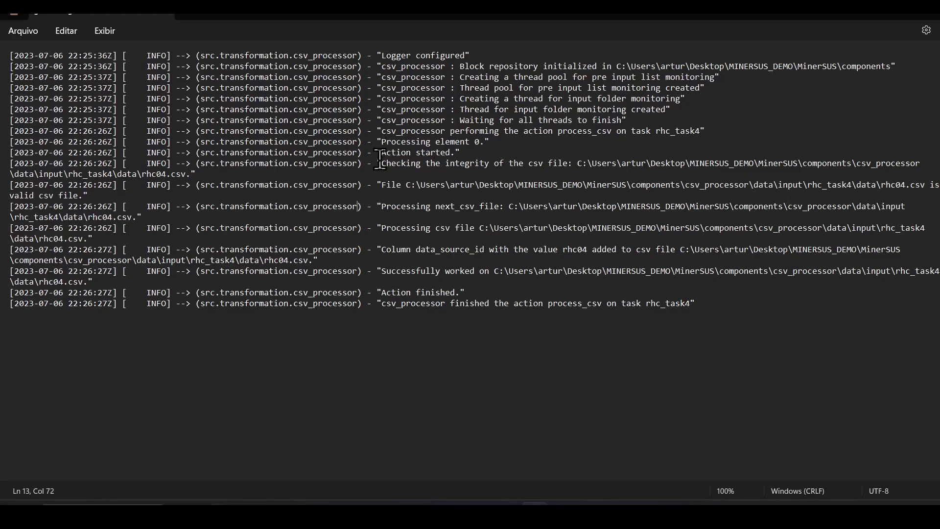
pyautogui.moveTo(379, 153); pyautogui.dragTo(460, 153)
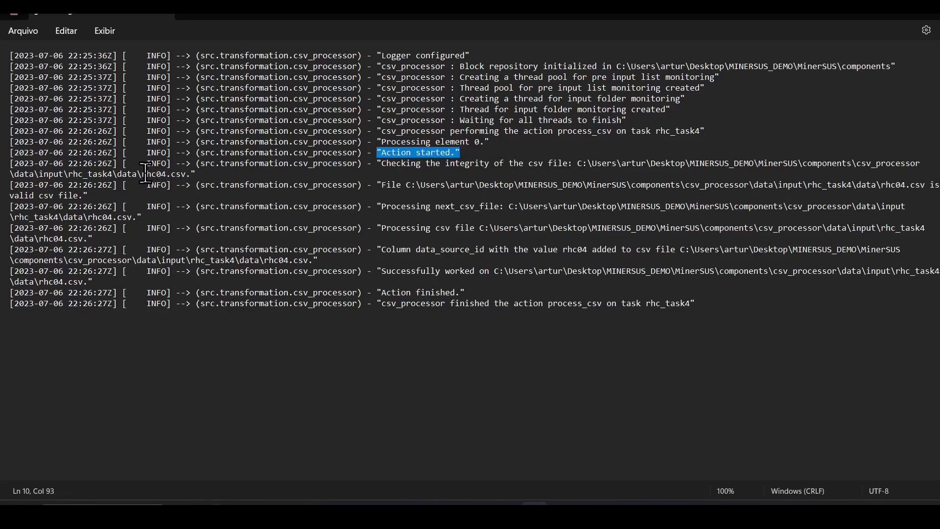
pyautogui.moveTo(143, 174); pyautogui.dragTo(199, 172)
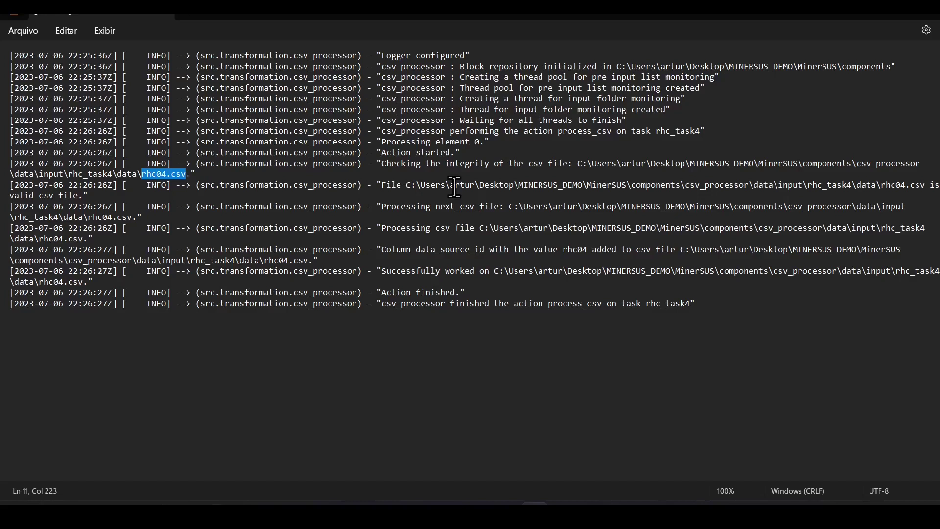
pyautogui.click(78, 194)
pyautogui.moveTo(79, 194); pyautogui.dragTo(18, 192)
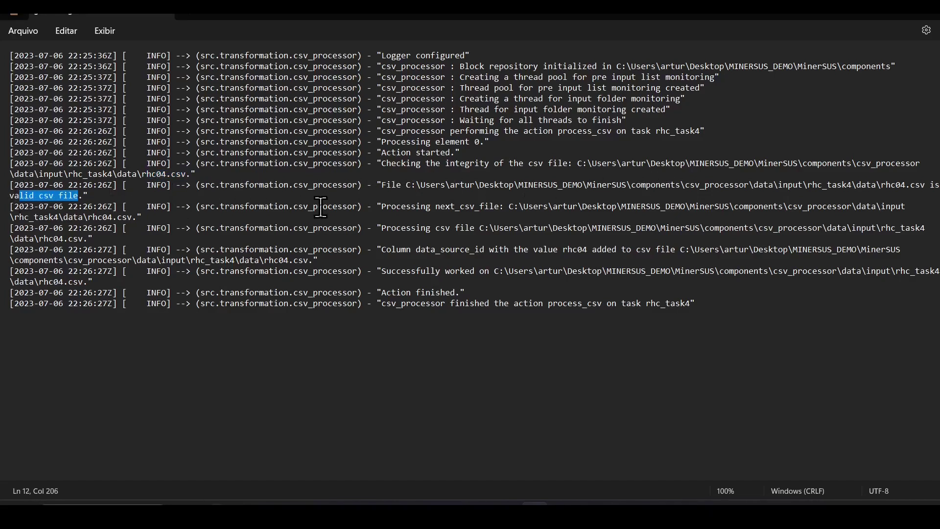
pyautogui.click(398, 213)
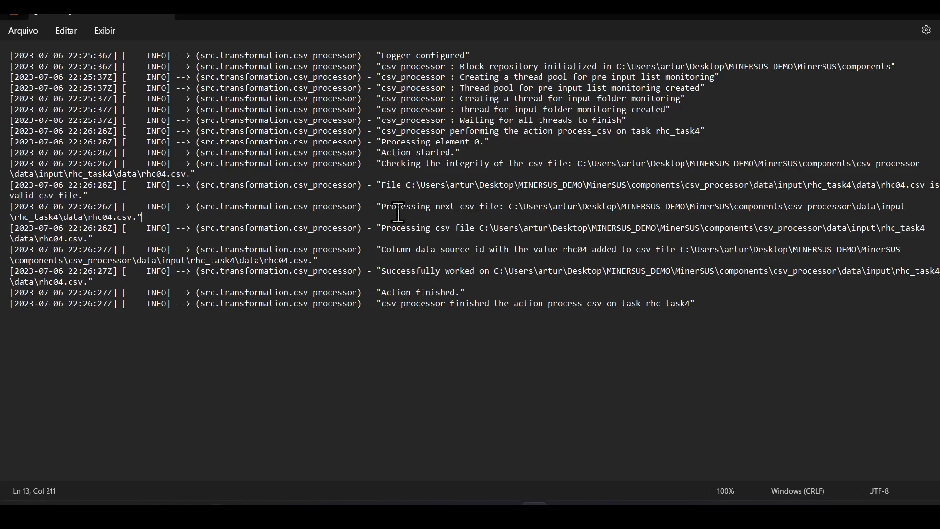
pyautogui.moveTo(398, 213); pyautogui.dragTo(449, 208)
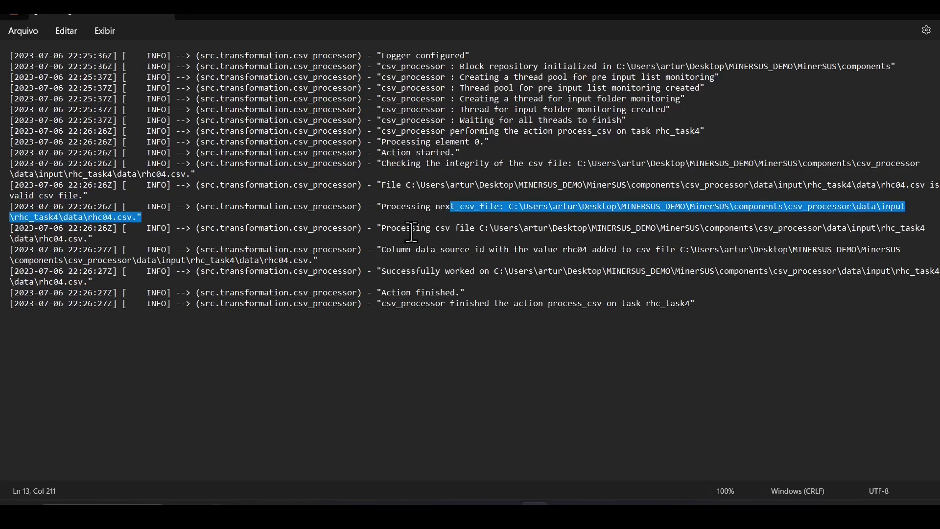
# - Examine the csv_processor log entries on the added data_source_id column, its value, the target csv file and the completion status
pyautogui.moveTo(377, 249); pyautogui.dragTo(489, 247)
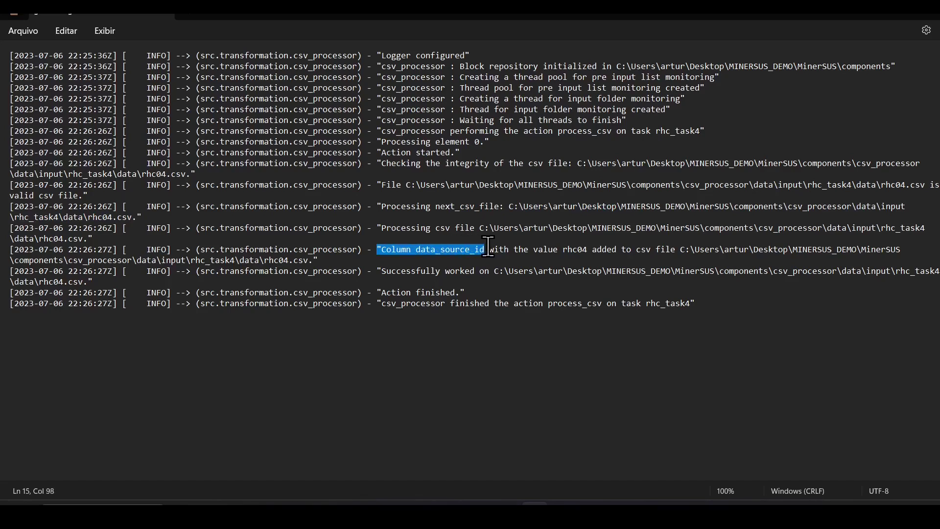
pyautogui.doubleClick(453, 250)
pyautogui.moveTo(416, 249); pyautogui.dragTo(481, 250)
pyautogui.moveTo(563, 251); pyautogui.dragTo(588, 251)
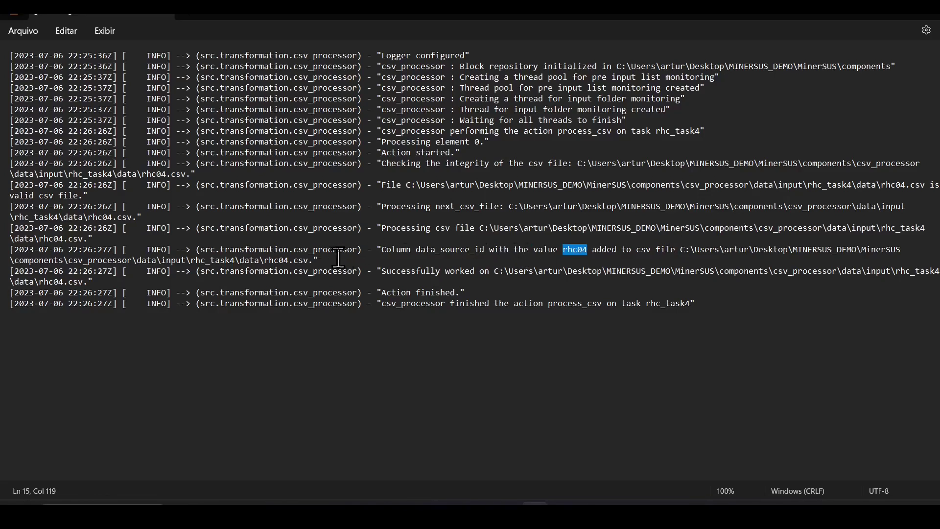
pyautogui.moveTo(310, 260); pyautogui.dragTo(267, 262)
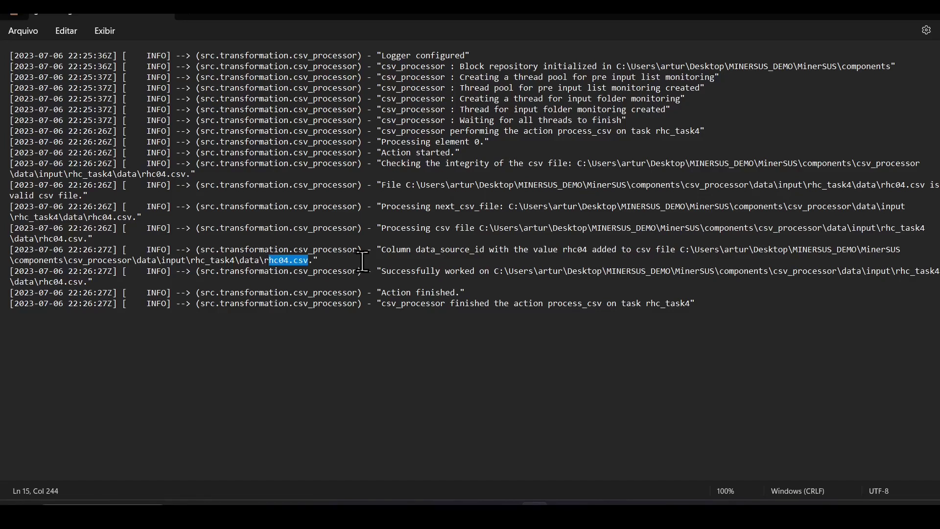
pyautogui.moveTo(377, 272); pyautogui.dragTo(393, 271)
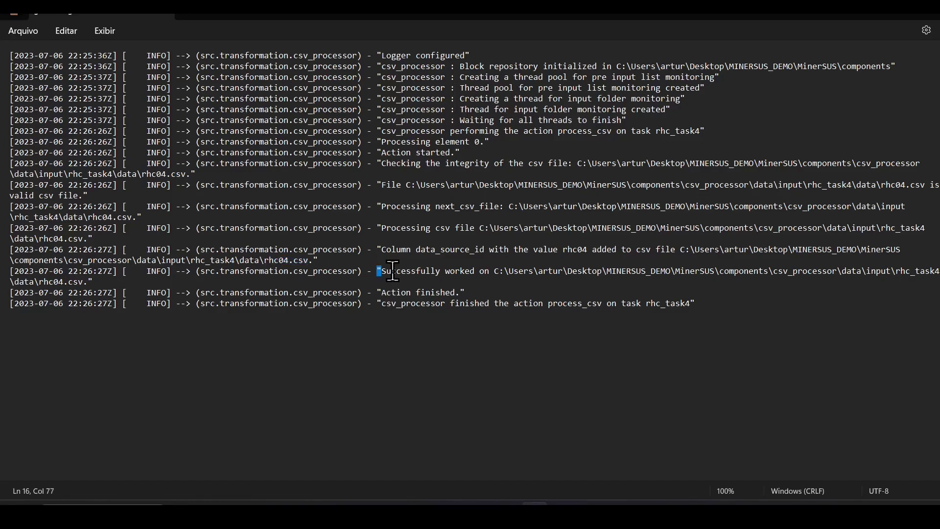
pyautogui.click(422, 271)
# - Switch to TestLink, mark the second item as "2. Log [S] ;" in the execution notes, and add the line "3. Log [];"
pyautogui.click(925, 14)
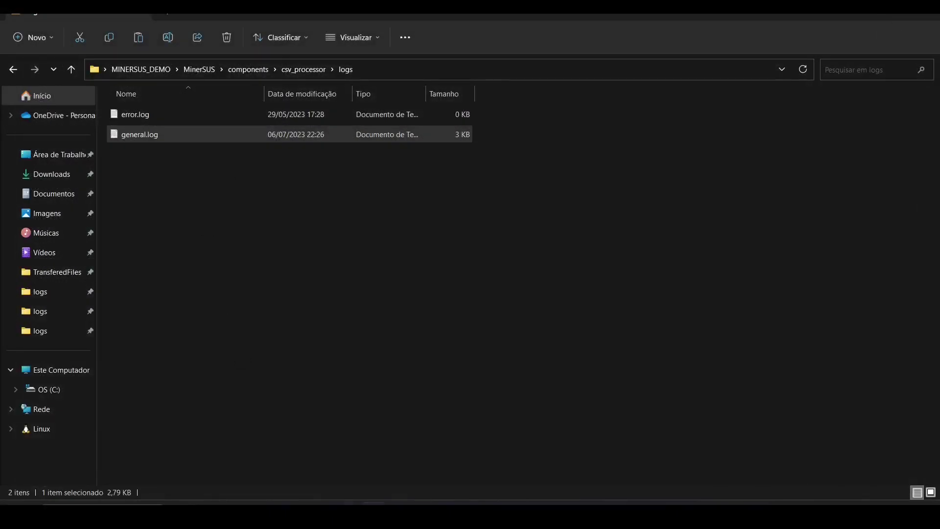
pyautogui.hotkey('alt', 'Tab')
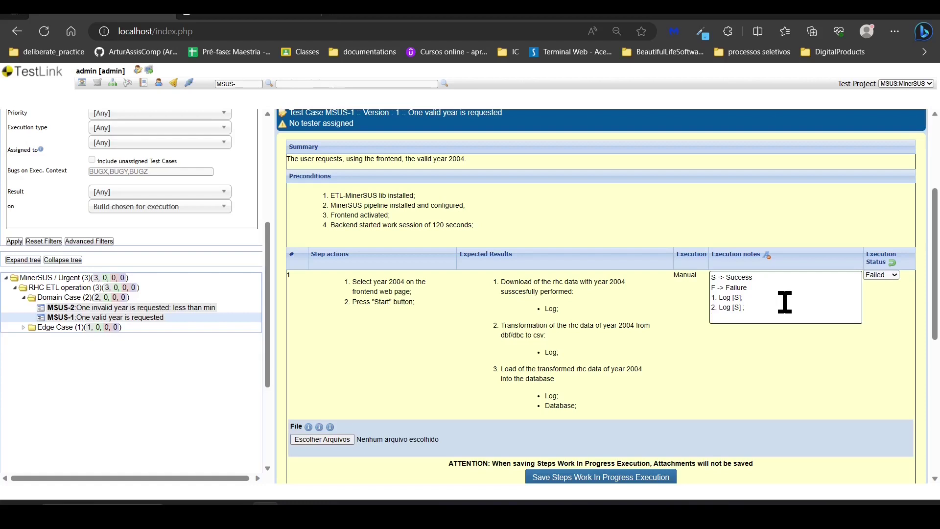
pyautogui.write('Log [];')
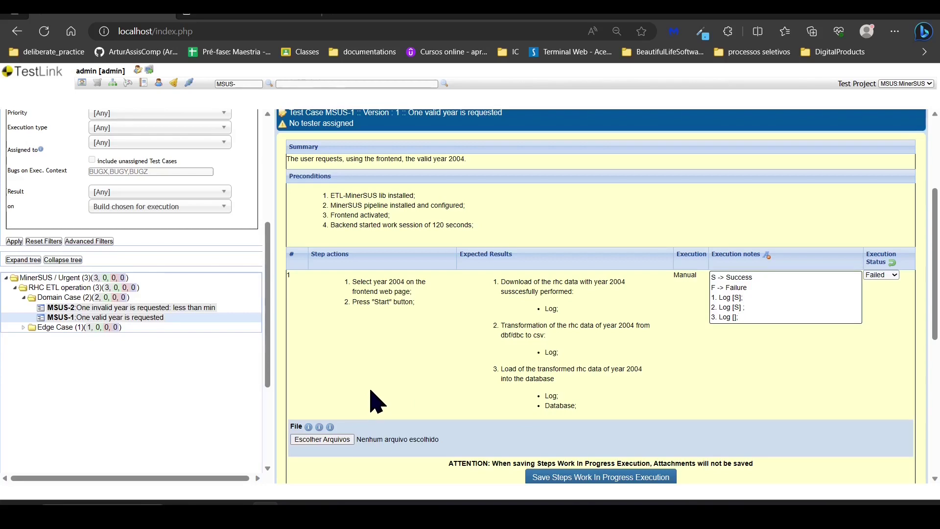
# - Return to the components folder in File Explorer and open general.log from the csv_loader component's logs folder
pyautogui.click(239, 514)
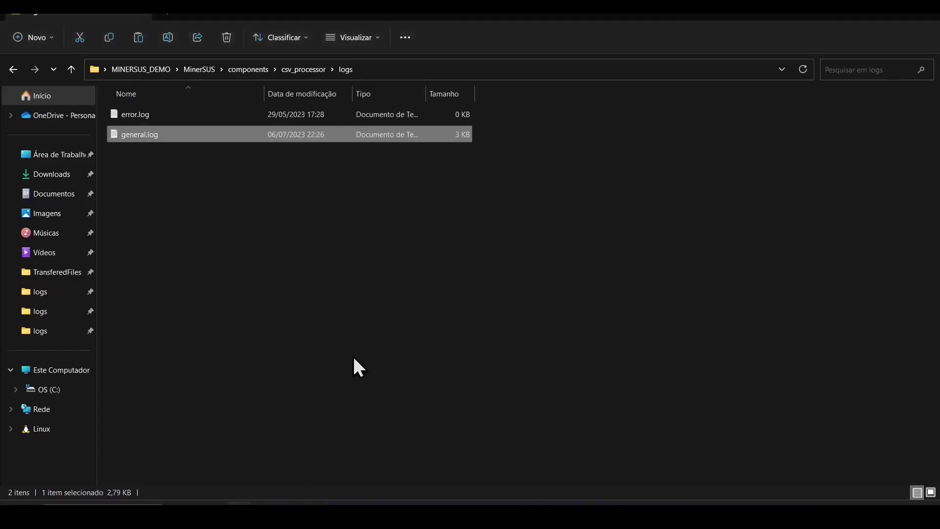
pyautogui.click(256, 69)
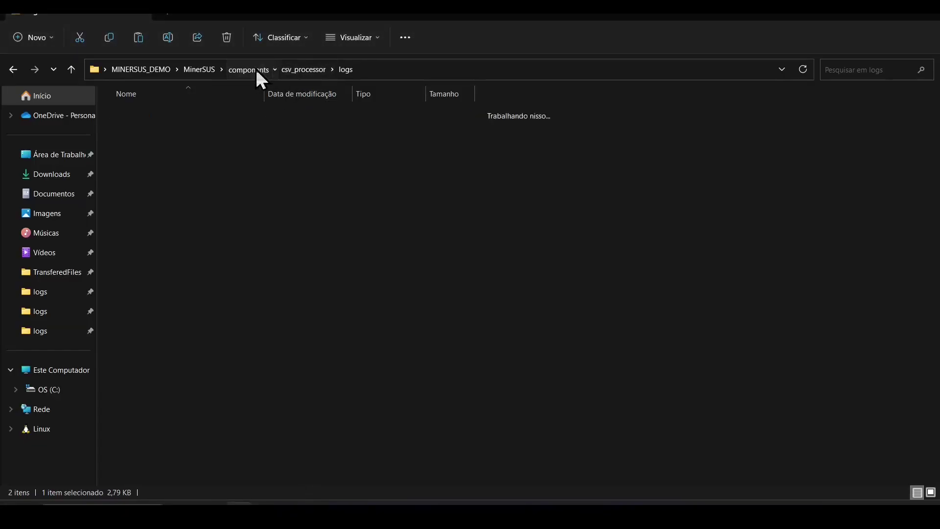
pyautogui.doubleClick(142, 116)
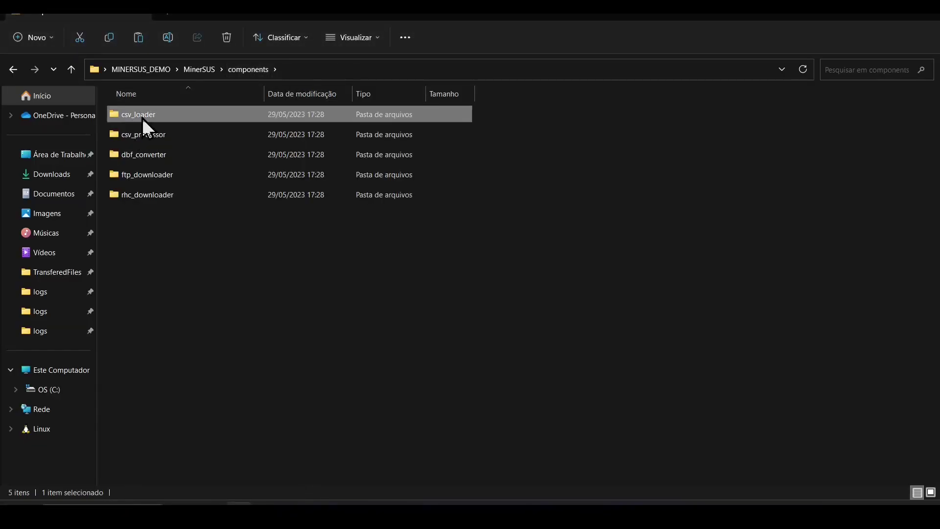
pyautogui.click(134, 171)
pyautogui.doubleClick(134, 169)
pyautogui.doubleClick(162, 136)
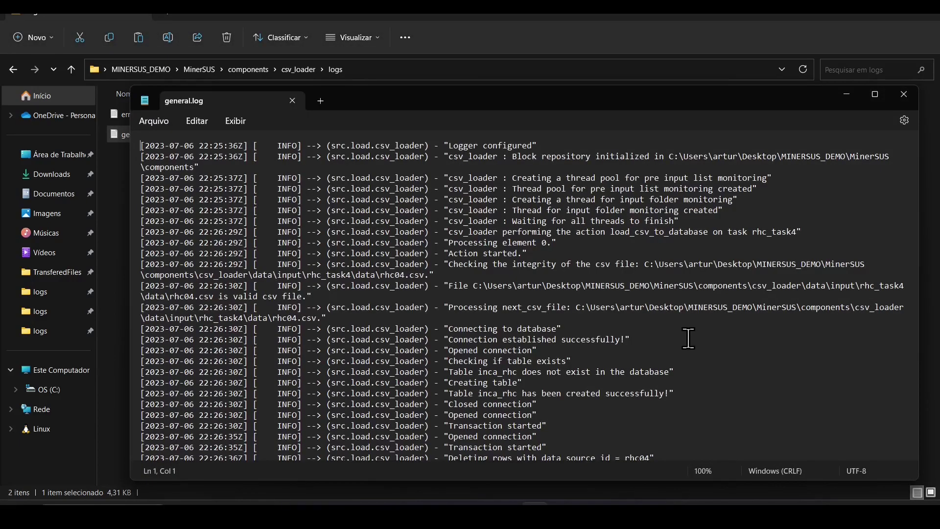
# - Examine the csv_loader log entries from setup and csv validation through database connection, table creation and row loading
pyautogui.moveTo(743, 263); pyautogui.dragTo(141, 156)
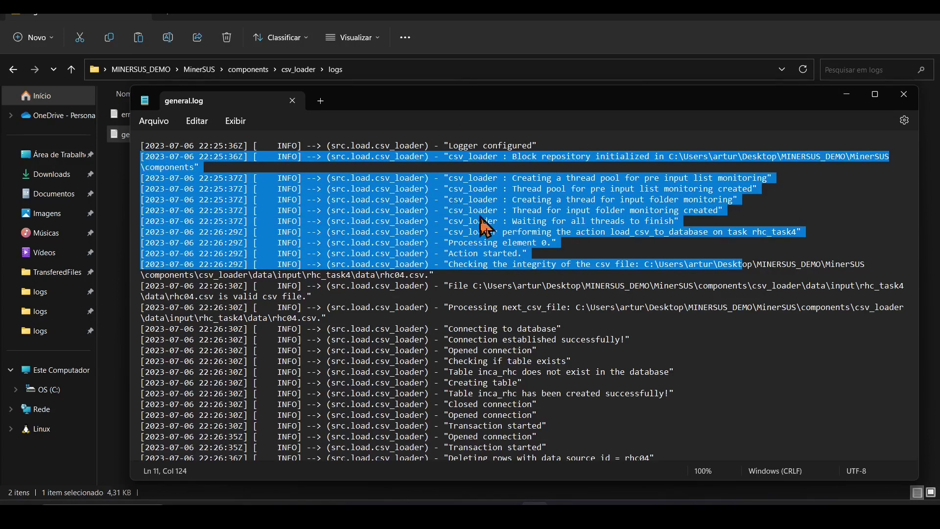
pyautogui.click(550, 243)
pyautogui.scroll(-1, 563, 343)
pyautogui.scroll(-4, 563, 350)
pyautogui.scroll(1, 466, 166)
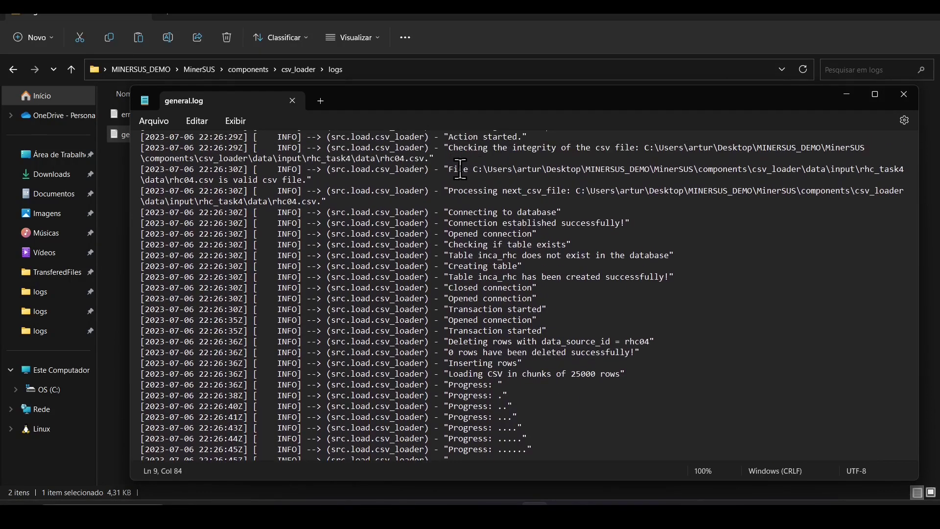
pyautogui.scroll(1, 505, 158)
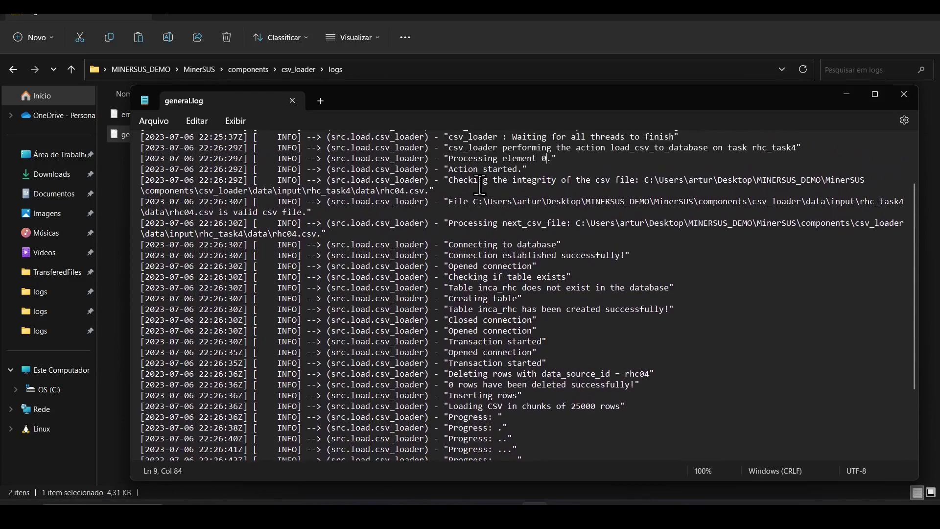
pyautogui.moveTo(386, 191); pyautogui.dragTo(429, 191)
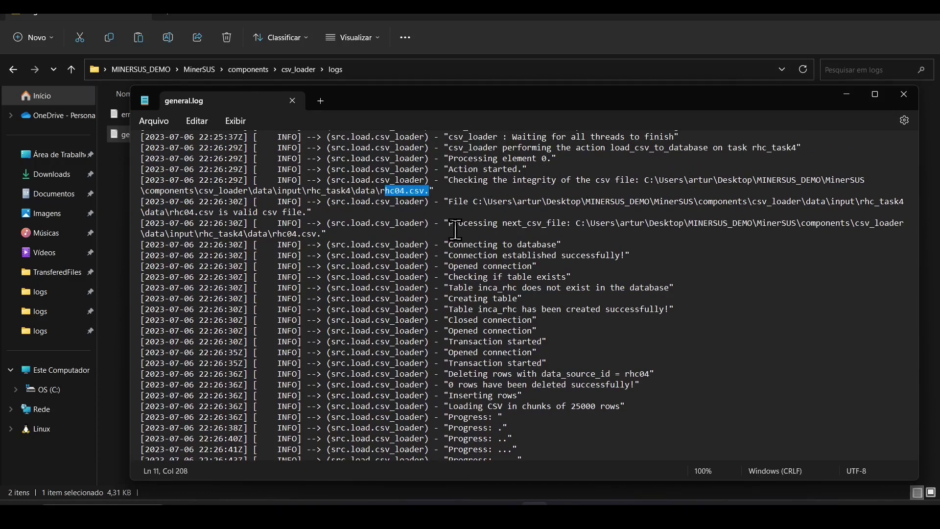
pyautogui.scroll(-2, 456, 229)
pyautogui.moveTo(215, 147); pyautogui.dragTo(302, 148)
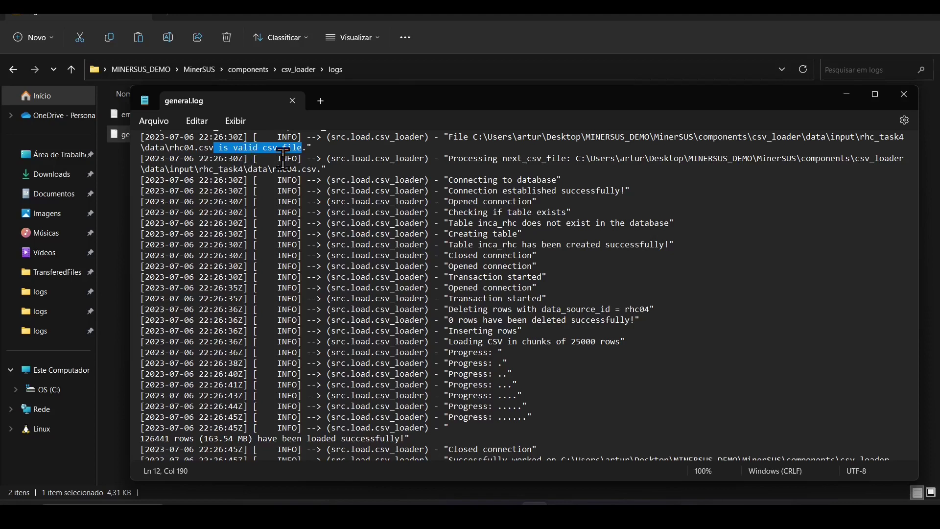
pyautogui.moveTo(443, 180); pyautogui.dragTo(565, 179)
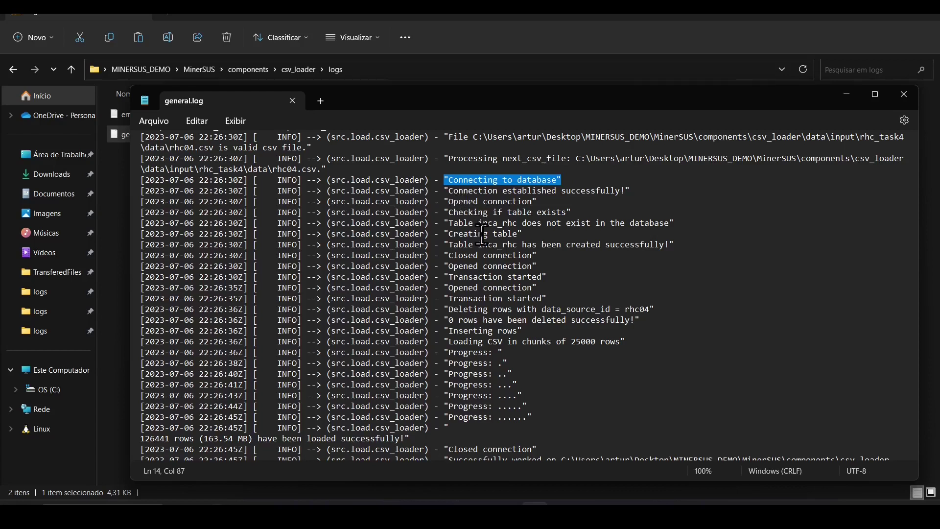
pyautogui.scroll(-2, 551, 270)
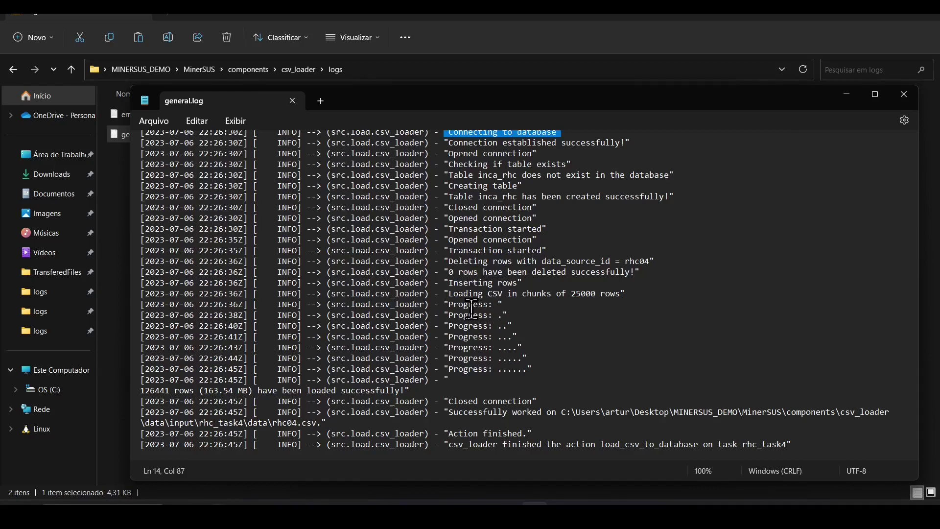
# - Examine the csv_loader log entries on chunk size, loading progress, rows loaded, closed connection and action completion
pyautogui.doubleClick(573, 294)
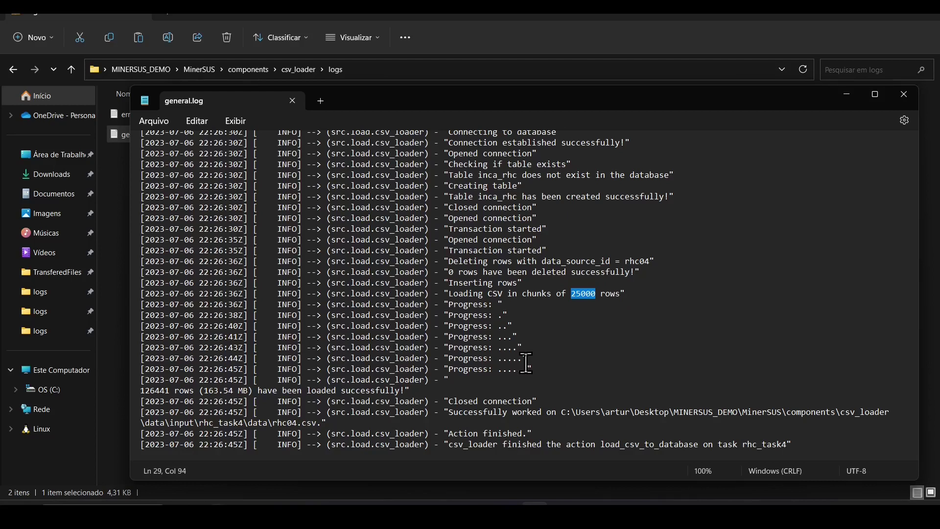
pyautogui.moveTo(528, 370); pyautogui.dragTo(445, 309)
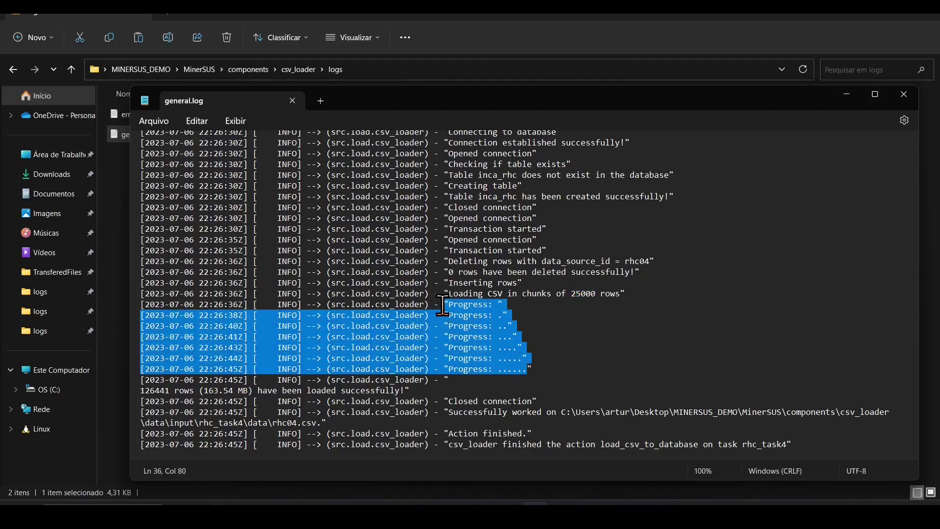
pyautogui.click(575, 358)
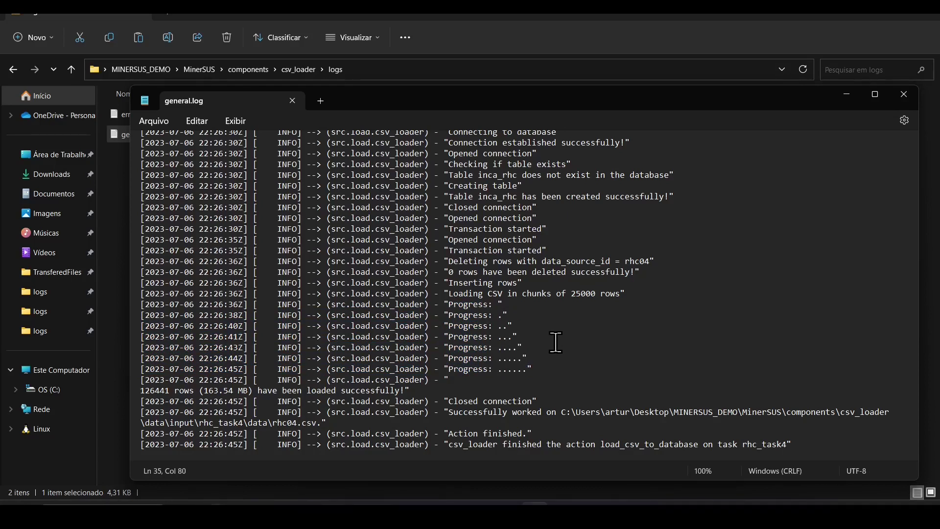
pyautogui.click(439, 400)
pyautogui.hotkey('shift', 'Home')
pyautogui.hotkey('shift', 'End')
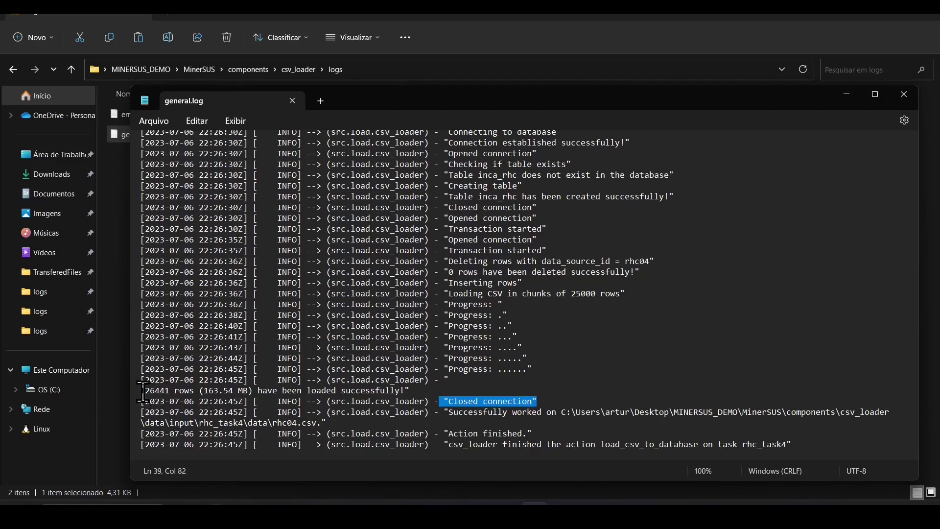
pyautogui.moveTo(142, 392); pyautogui.dragTo(167, 393)
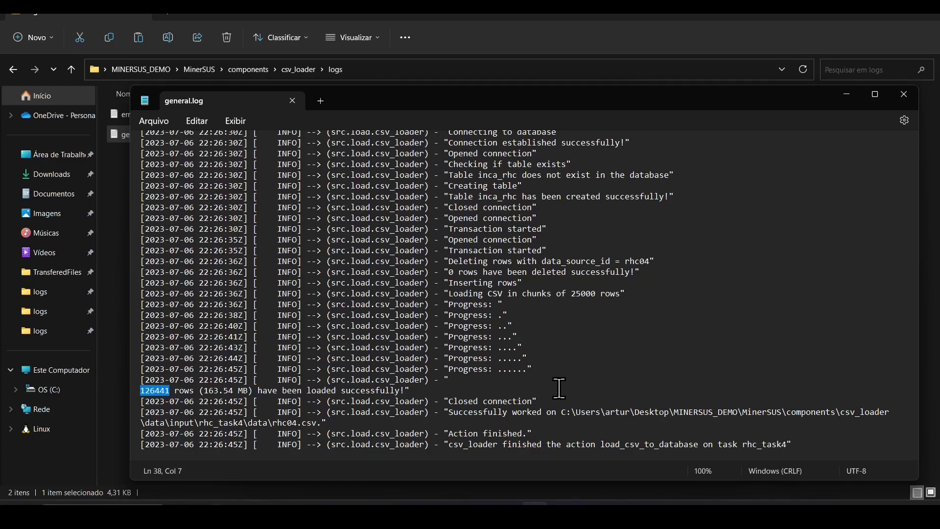
pyautogui.moveTo(444, 434); pyautogui.dragTo(530, 432)
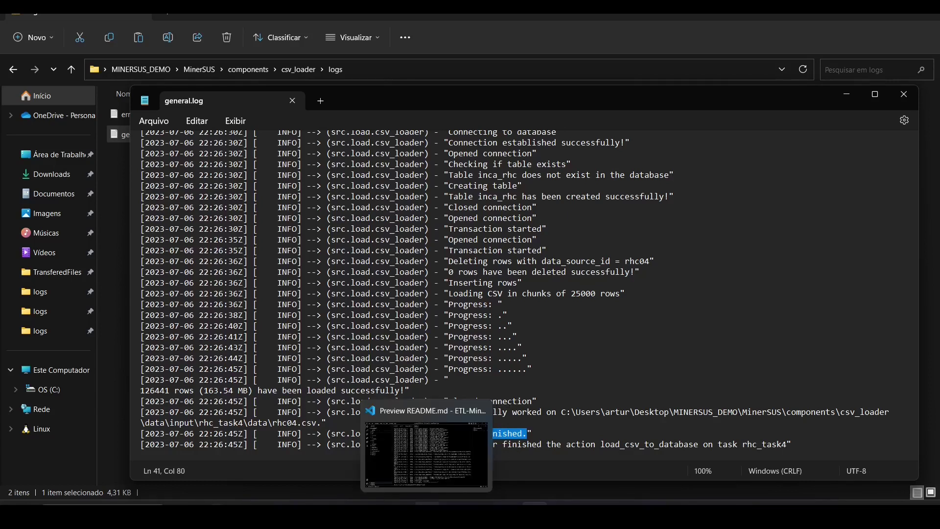
# - Switch to TestLink, mark the third log item as "3. Log [S];" in the execution notes, and add the line "3. Database [];"
pyautogui.moveTo(265, 514)
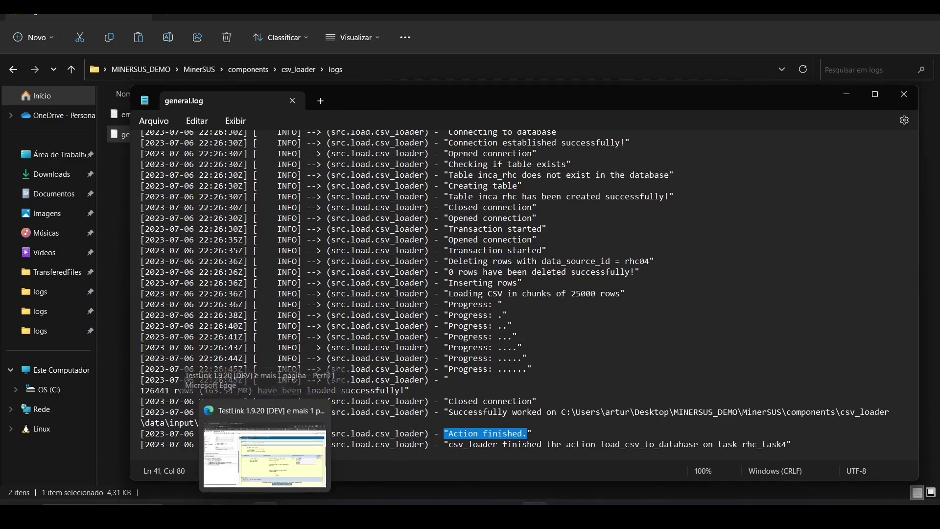
pyautogui.click(265, 458)
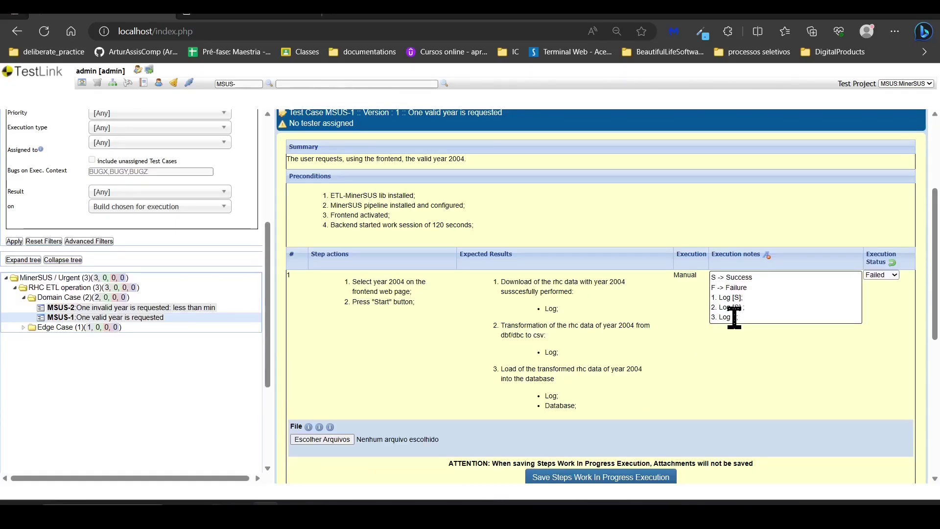
pyautogui.write('S]; 3. Database [')
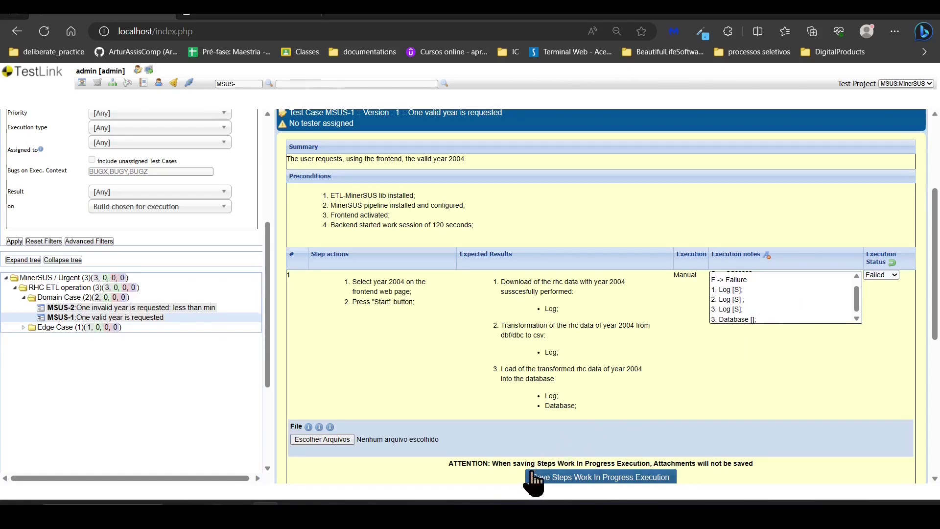
# - Switch to SQL Server Management Studio and reload the list of tables in TestDatabase
pyautogui.click(507, 500)
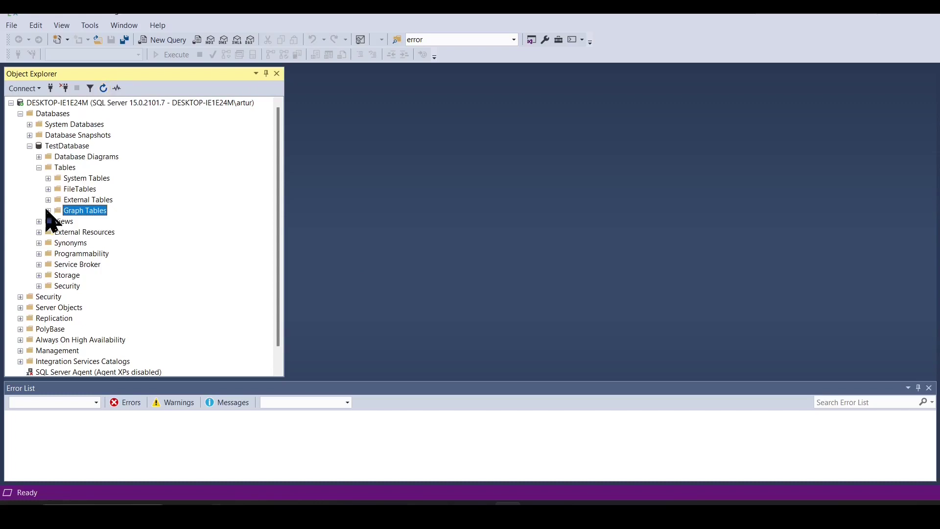
pyautogui.click(39, 168)
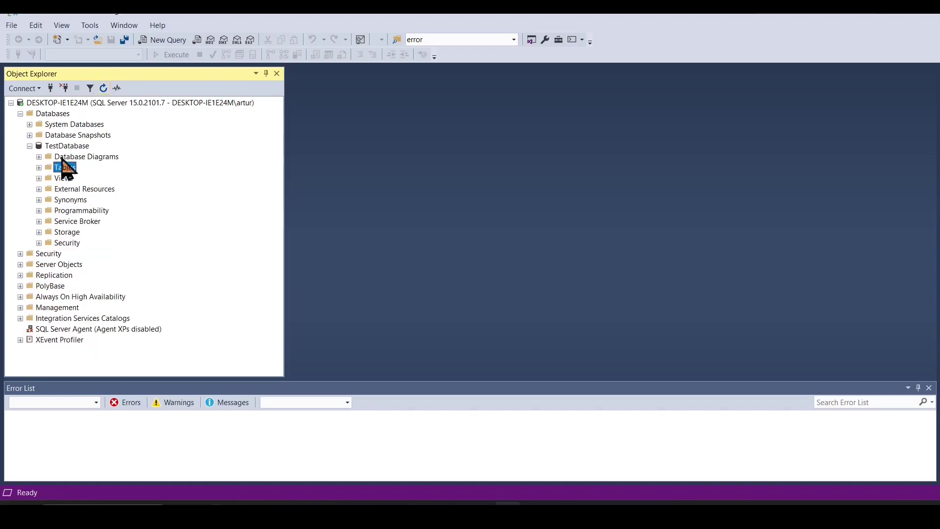
pyautogui.click(41, 168)
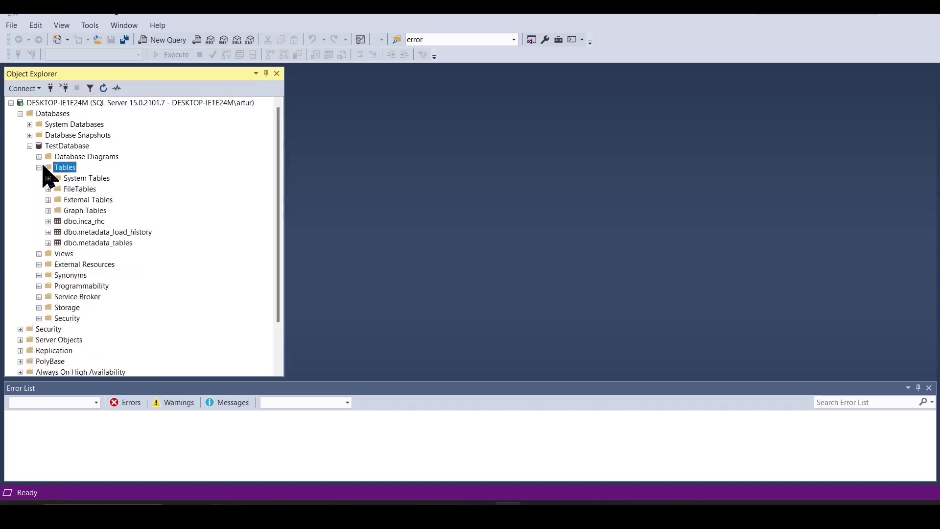
# - Select the top 1000 rows of dbo.metadata_load_history and examine the rows_loaded, init_datetime and end_datetime values
pyautogui.rightClick(106, 232)
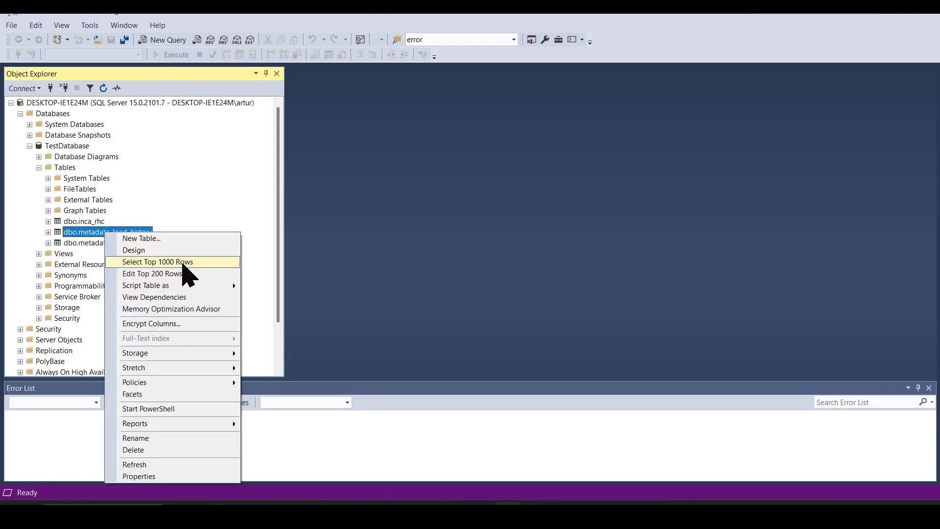
pyautogui.click(183, 265)
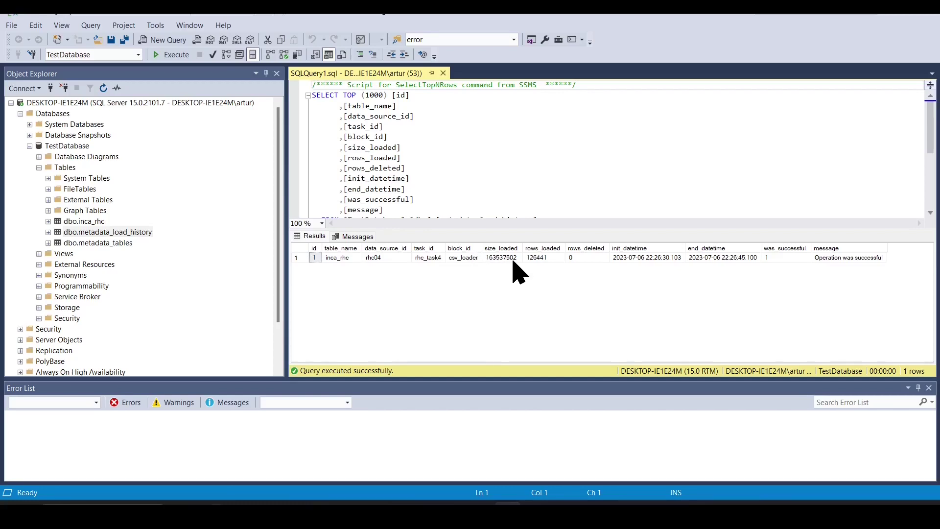
pyautogui.click(541, 258)
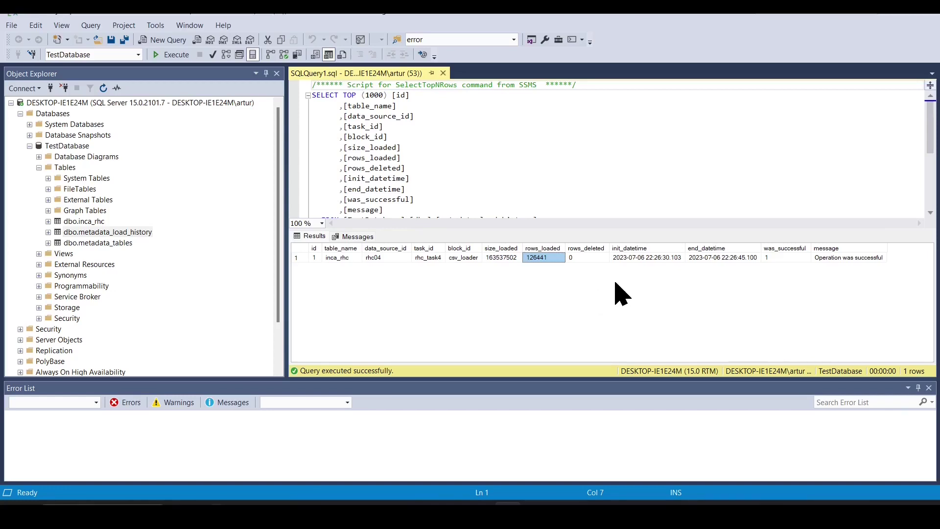
pyautogui.click(642, 258)
pyautogui.click(726, 260)
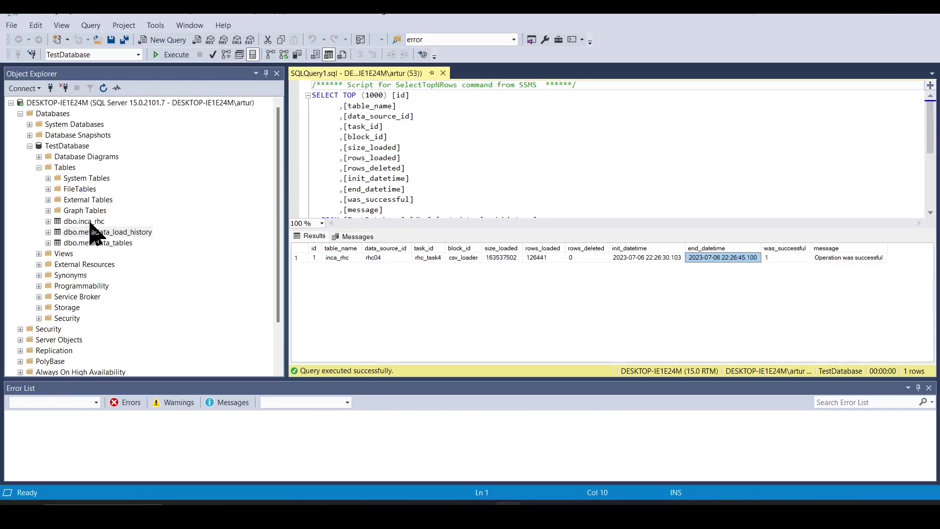
# - Select the top 1000 rows of dbo.inca_rhc and enlarge the results grid to show more columns and rows
pyautogui.rightClick(90, 223)
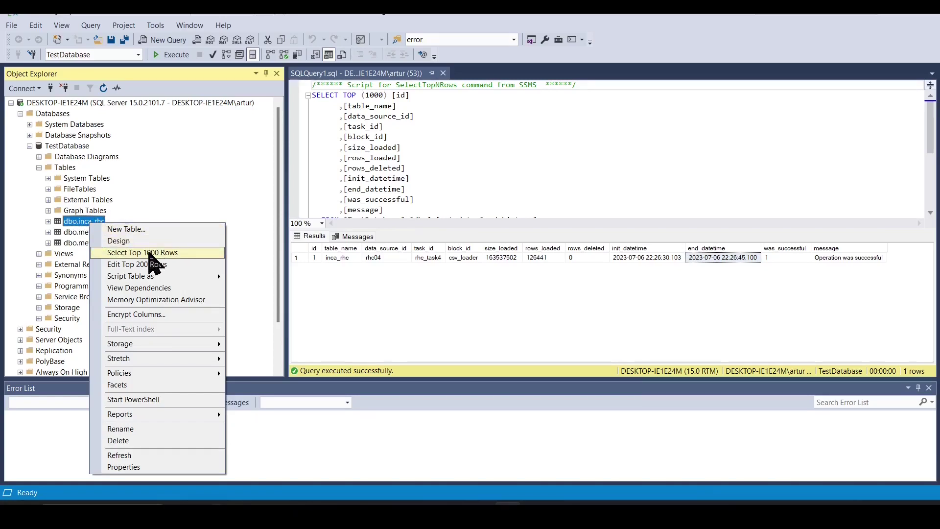
pyautogui.click(149, 254)
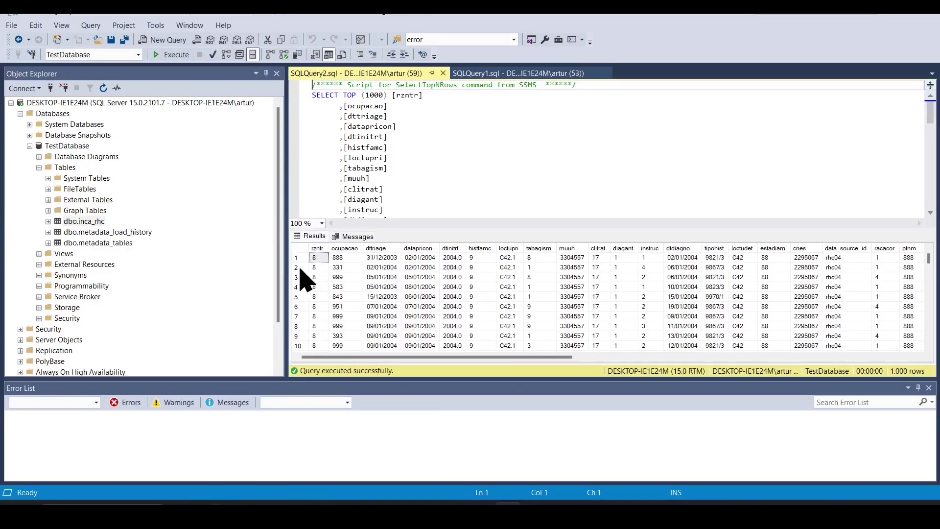
pyautogui.moveTo(286, 268); pyautogui.dragTo(160, 272)
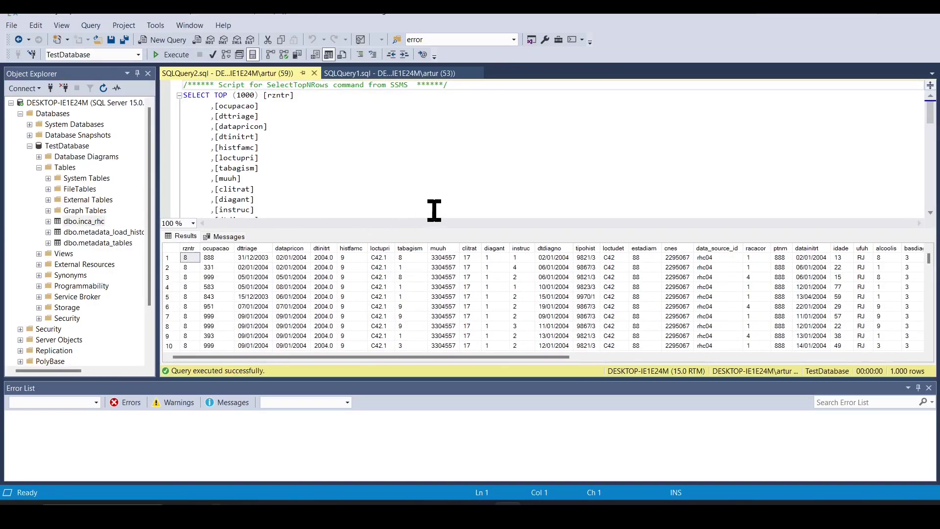
pyautogui.moveTo(436, 226); pyautogui.dragTo(434, 146)
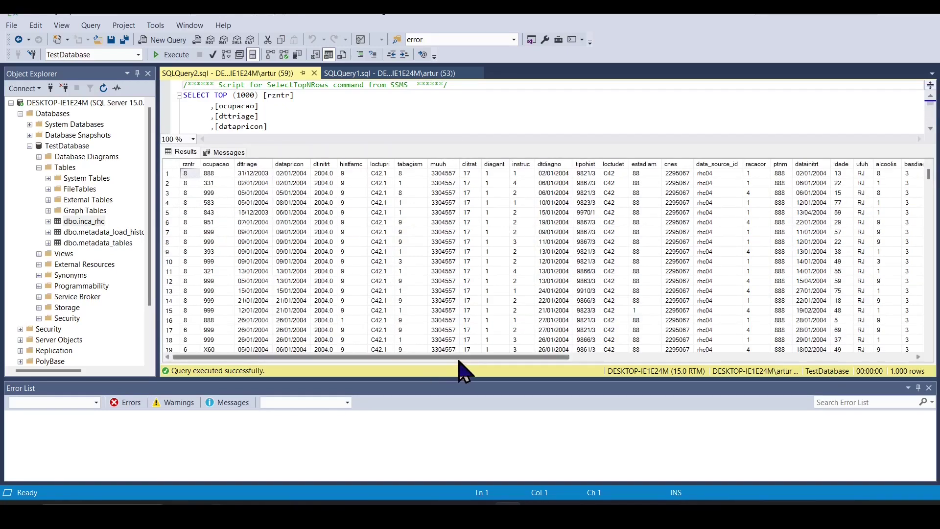
pyautogui.moveTo(461, 376); pyautogui.dragTo(458, 461)
# - Examine the data_source_id column down the rows of the inca_rhc results, along with the remaining columns
pyautogui.moveTo(387, 439); pyautogui.dragTo(513, 405)
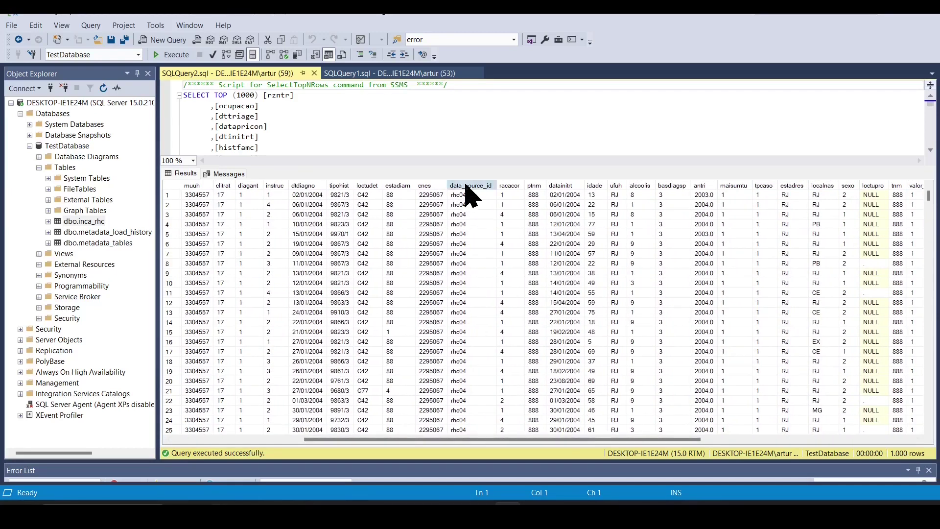
pyautogui.click(466, 189)
pyautogui.scroll(-20, 466, 279)
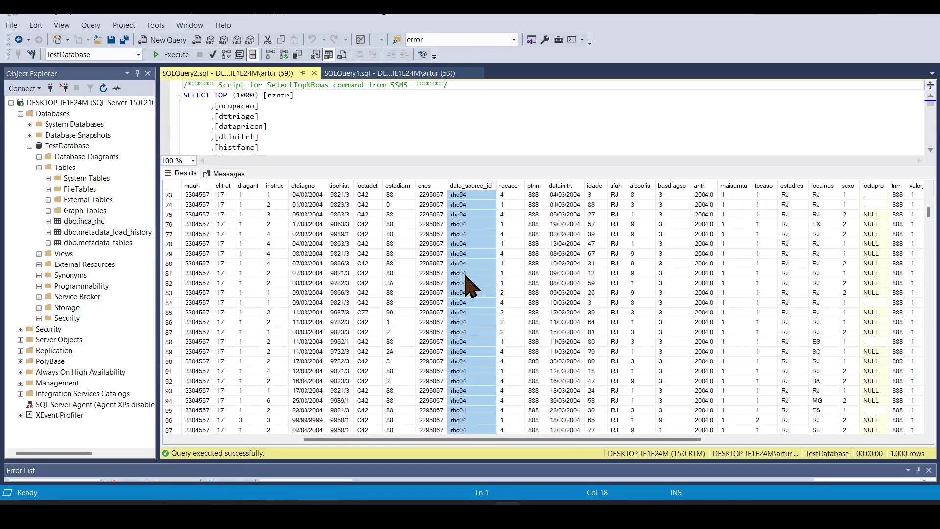
pyautogui.moveTo(929, 214); pyautogui.dragTo(896, 198)
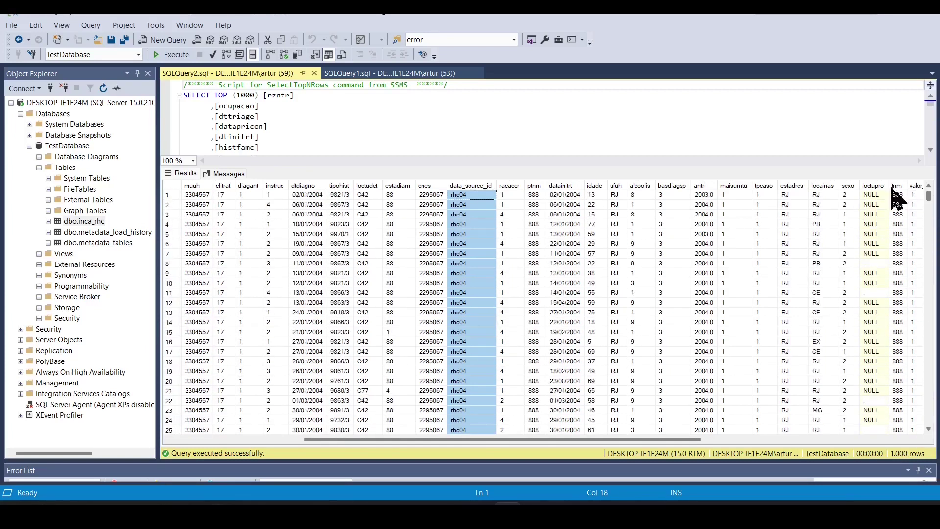
pyautogui.moveTo(584, 437); pyautogui.dragTo(405, 287)
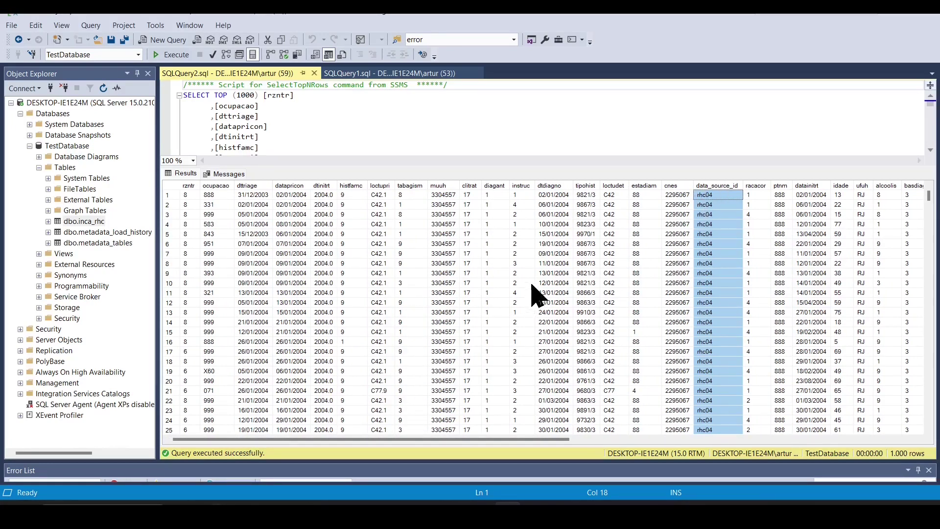
pyautogui.moveTo(449, 438); pyautogui.dragTo(829, 412)
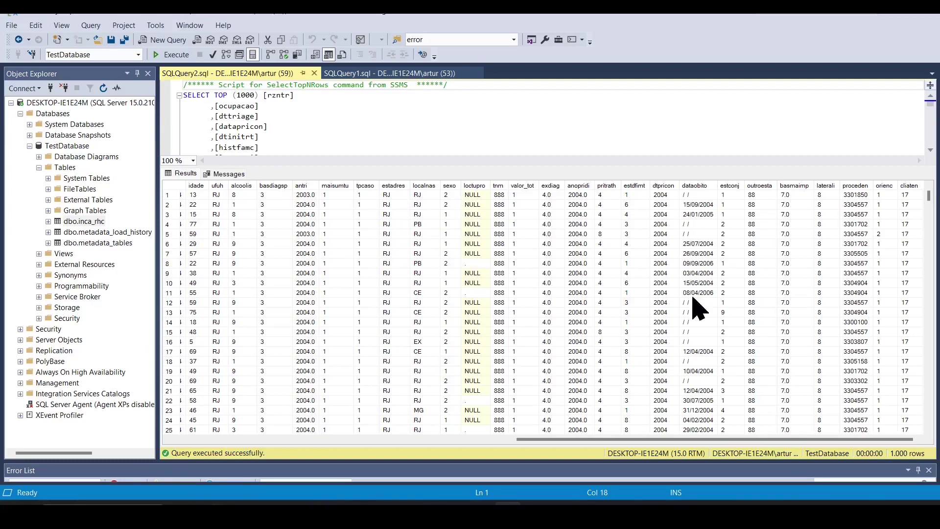
pyautogui.moveTo(619, 440); pyautogui.dragTo(209, 420)
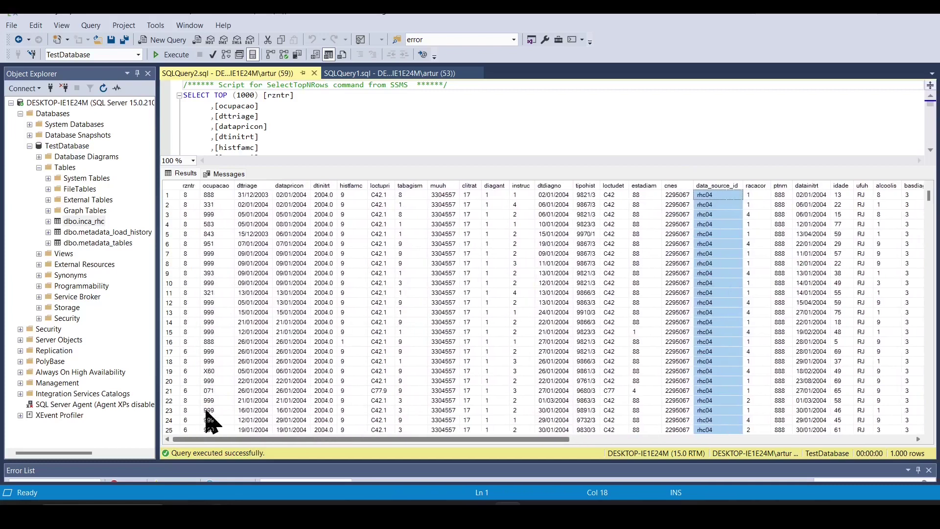
# - Create a new query on TestDatabase containing SELECT COUNT(1) FROM inca_rhc
pyautogui.click(164, 40)
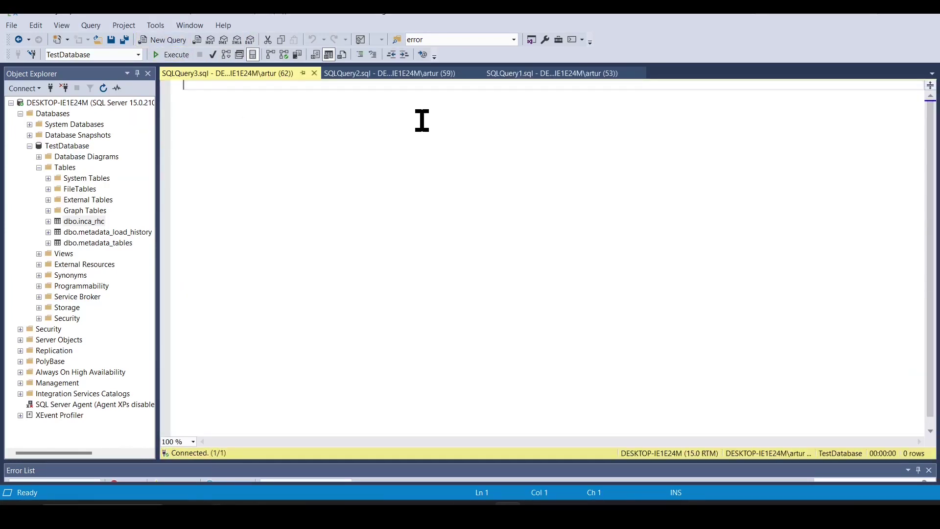
pyautogui.write('SELECT')
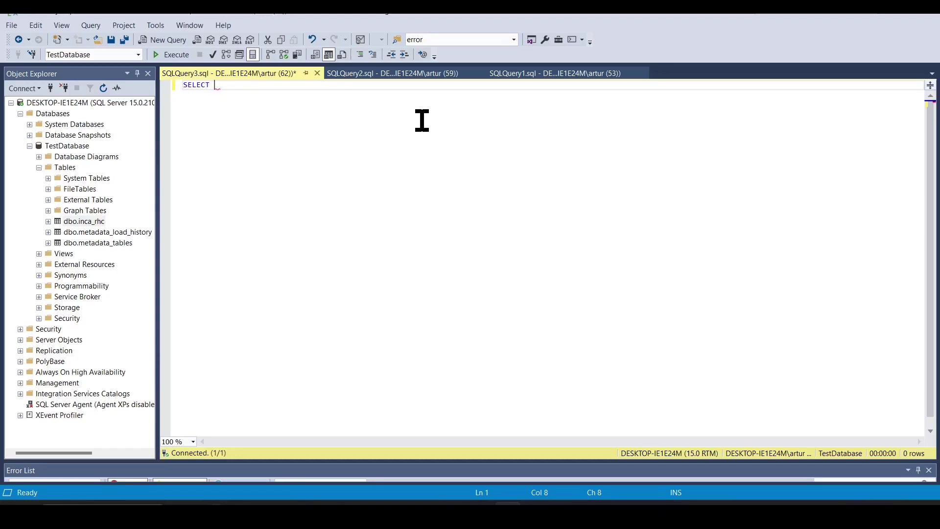
pyautogui.write('COUNT(1')
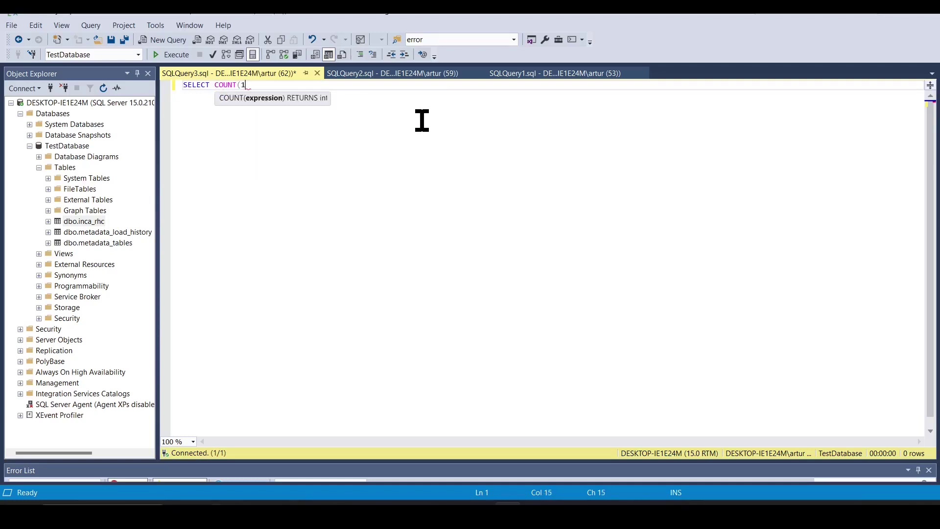
pyautogui.write(')')
pyautogui.press('Return')
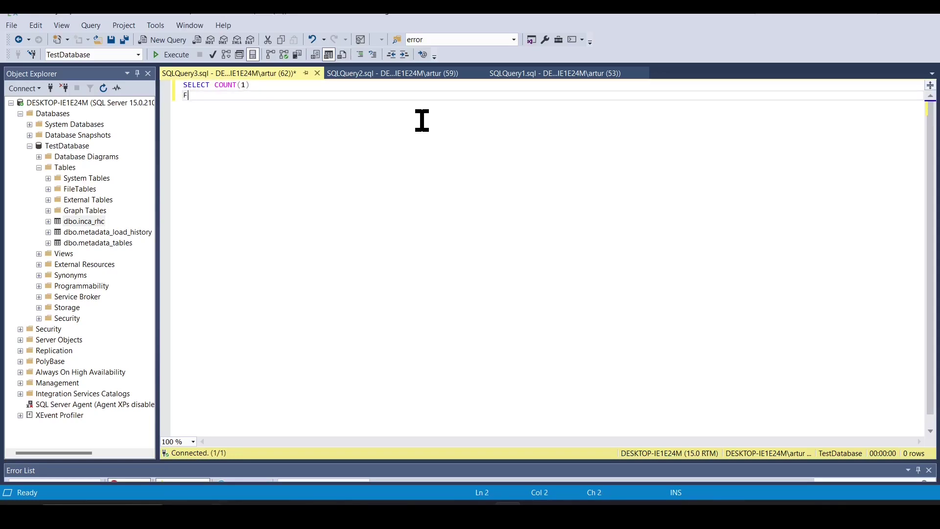
pyautogui.write('FROM inca')
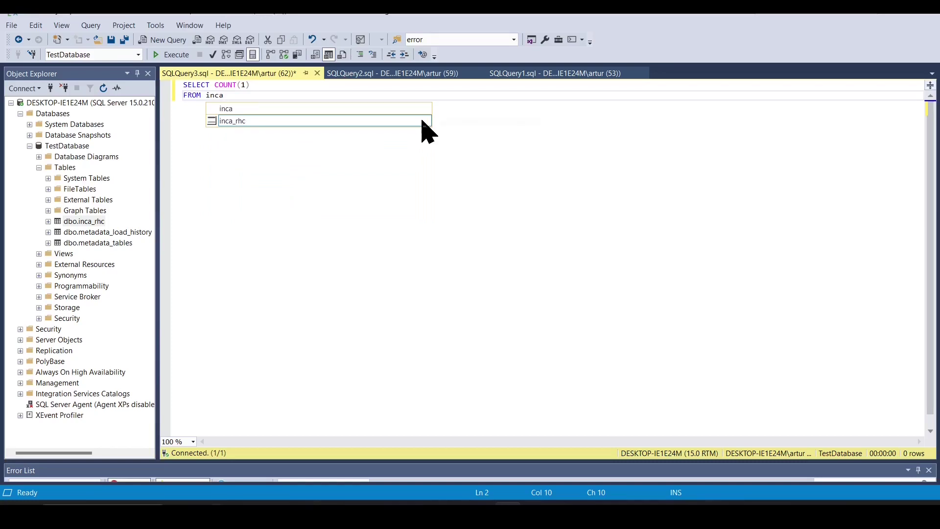
pyautogui.doubleClick(422, 121)
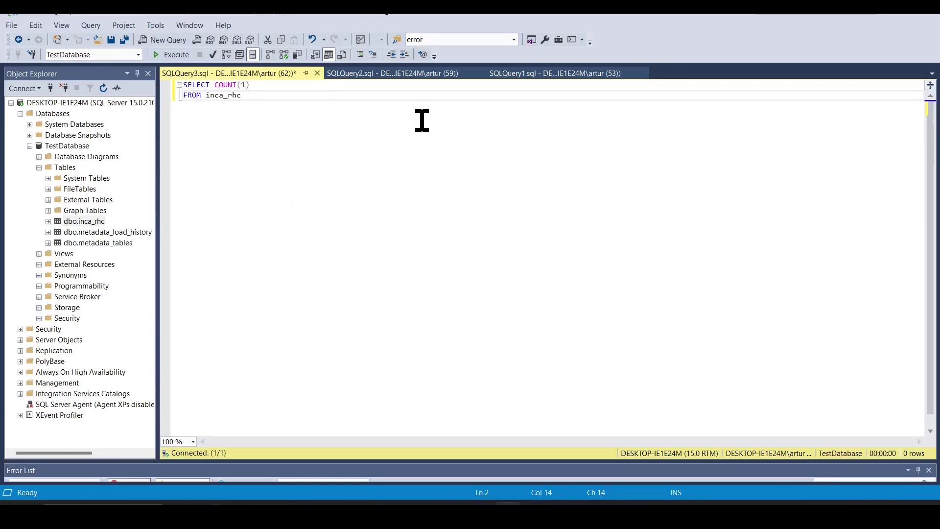
# - Add the condition WHERE data_source_id = 'rhc04' to the inca_rhc row-count query
pyautogui.press('Return')
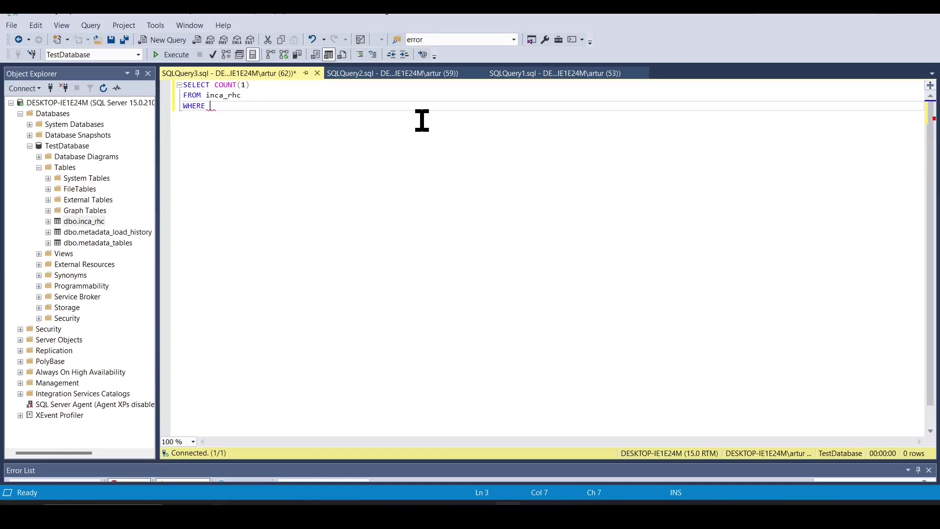
pyautogui.write('WHERE data')
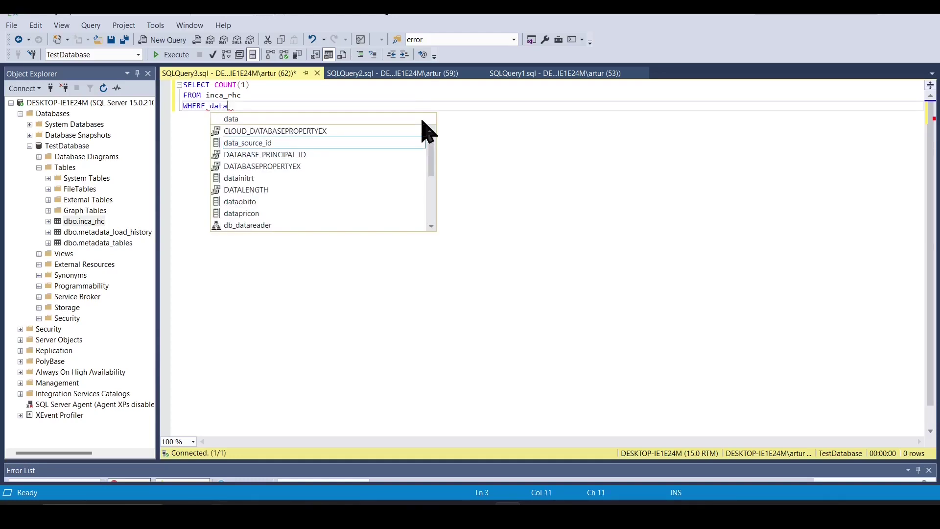
pyautogui.write('_source')
pyautogui.press('Escape')
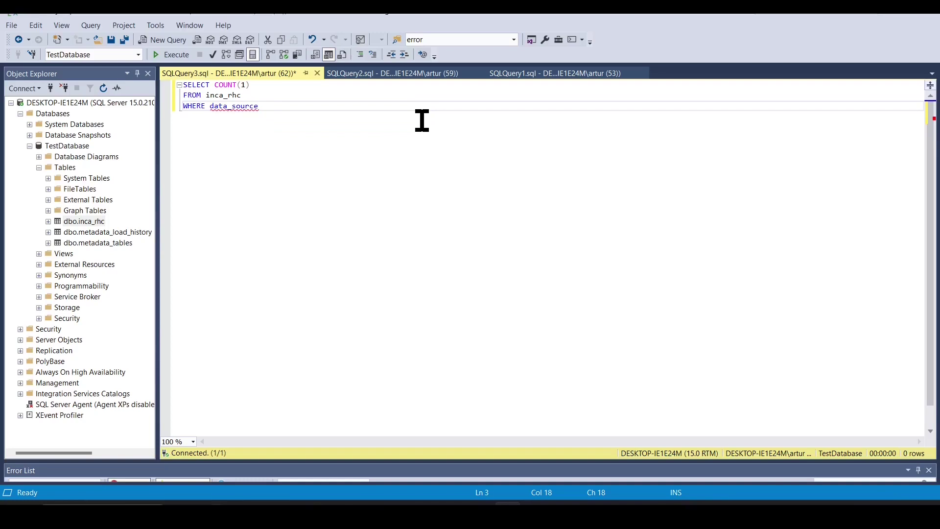
pyautogui.write("_id = 'rhc04")
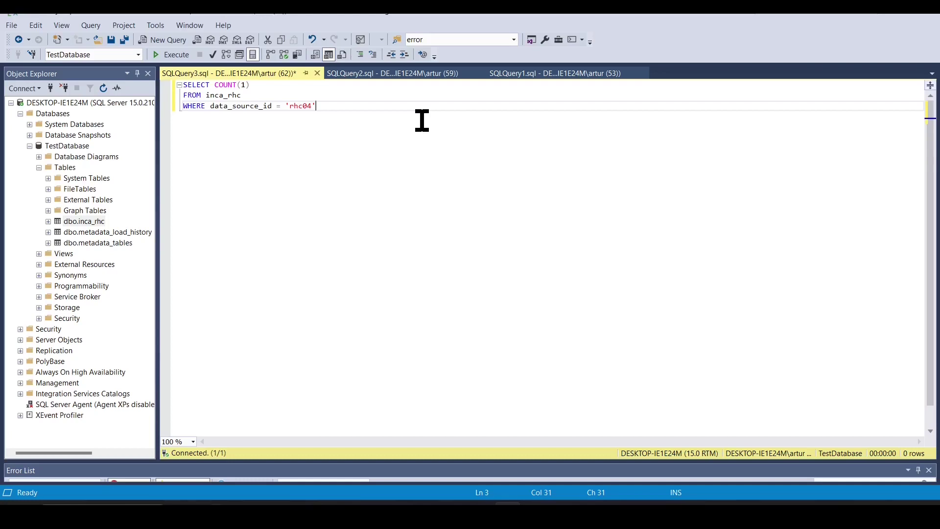
# - Alias the count column as [Número de Linhas], run the query, and select the returned count
pyautogui.press('Up')
pyautogui.press('Up')
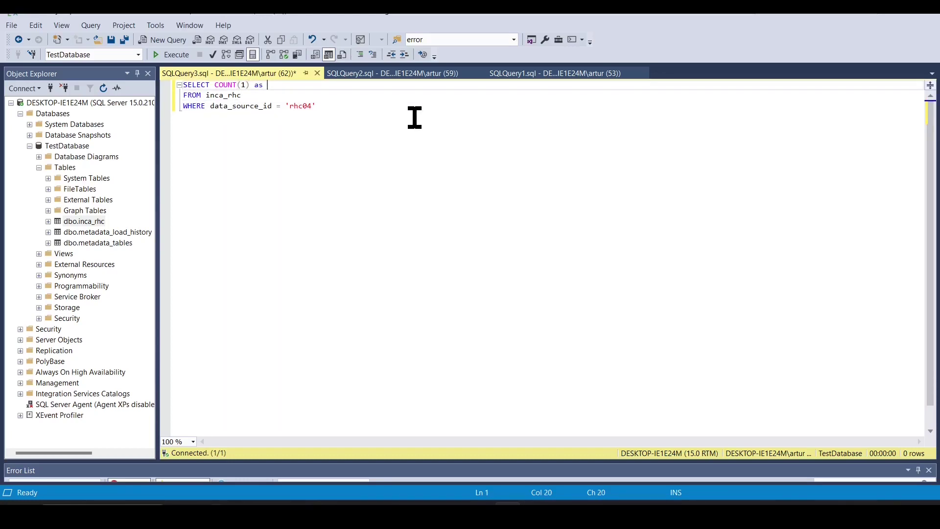
pyautogui.write('as []')
pyautogui.hotkey('ctrl', 'Return')
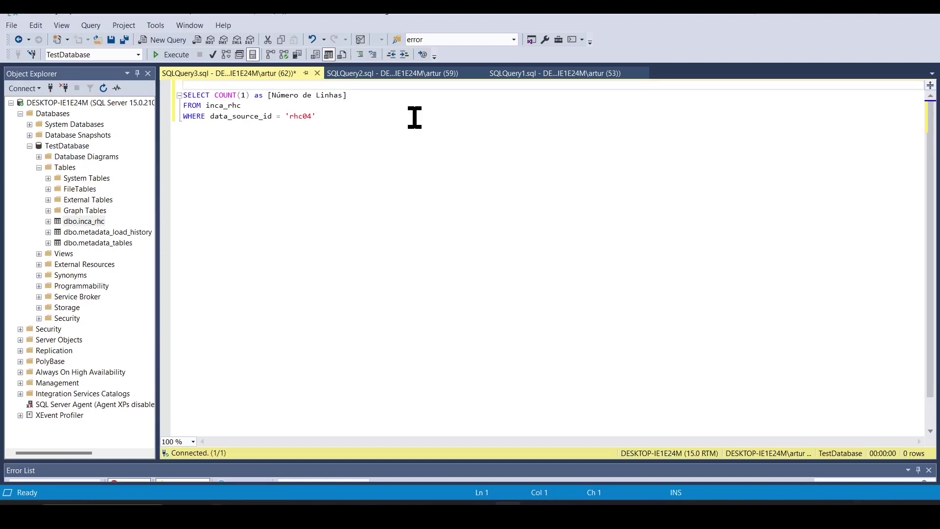
pyautogui.hotkey('ctrl', 'z')
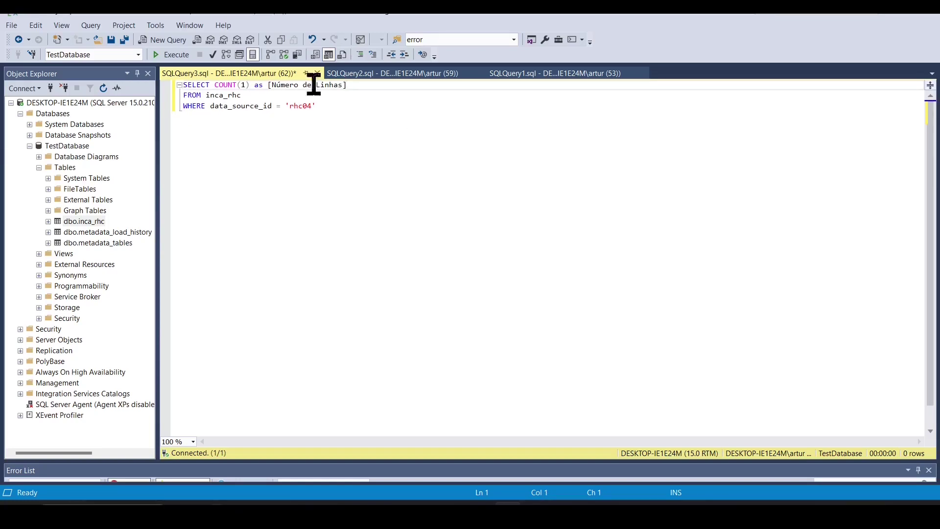
pyautogui.click(166, 55)
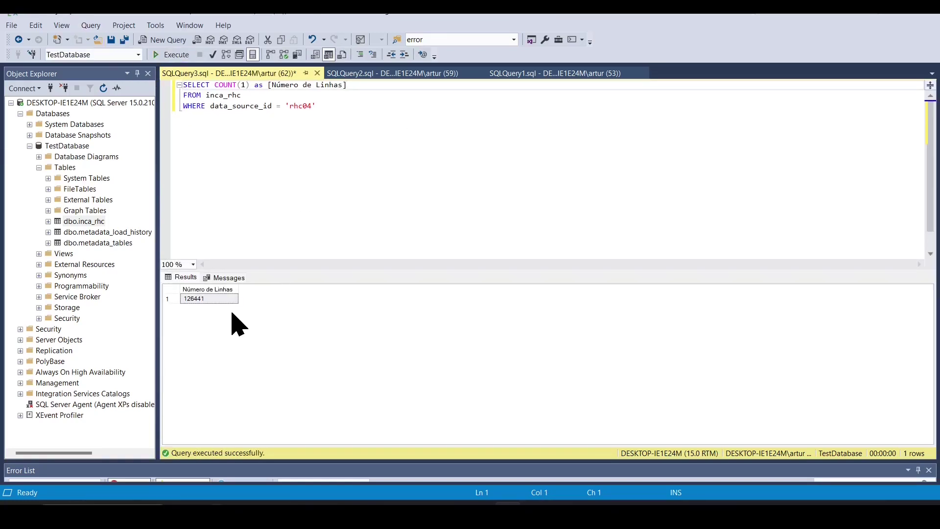
pyautogui.click(204, 299)
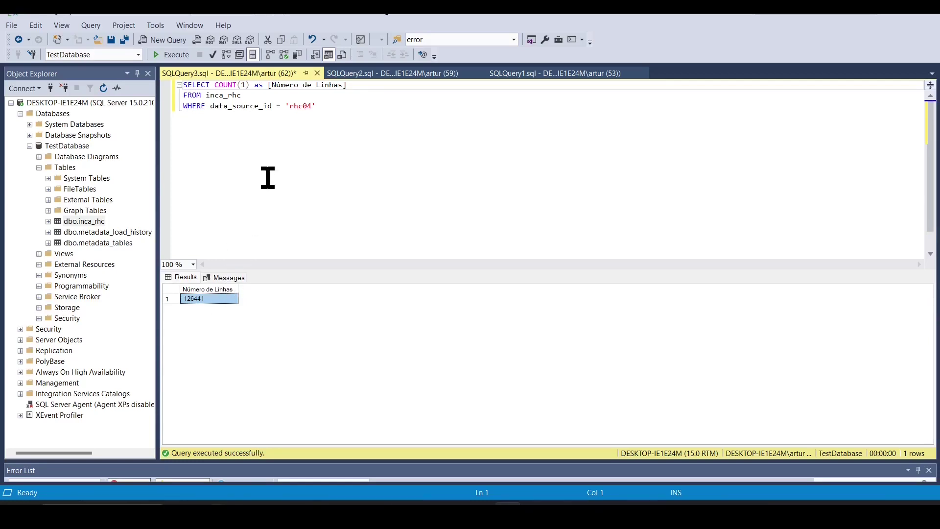
# - Clear and discard the row-count query, and switch back to the MSUS-1 execution page in TestLink
pyautogui.click(266, 180)
pyautogui.hotkey('ctrl', 'a')
pyautogui.press('Delete')
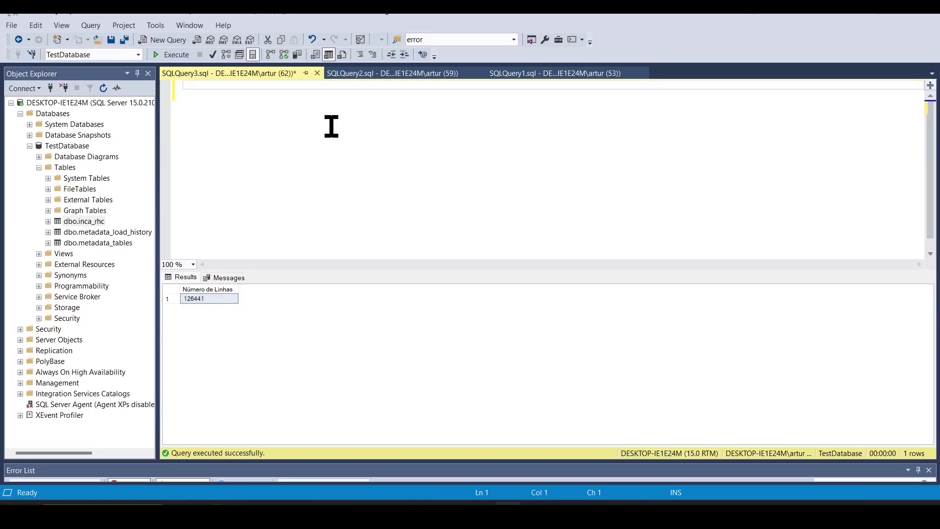
pyautogui.click(318, 73)
pyautogui.click(507, 334)
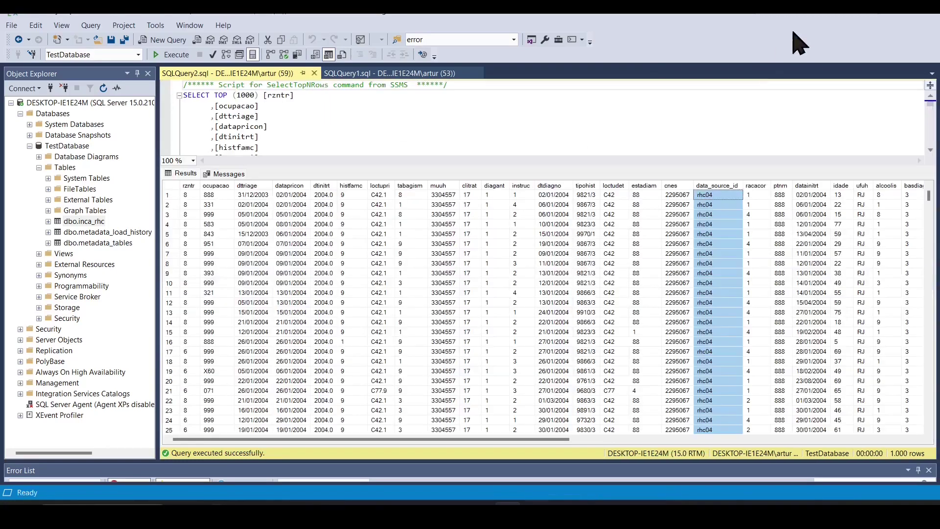
pyautogui.click(885, 16)
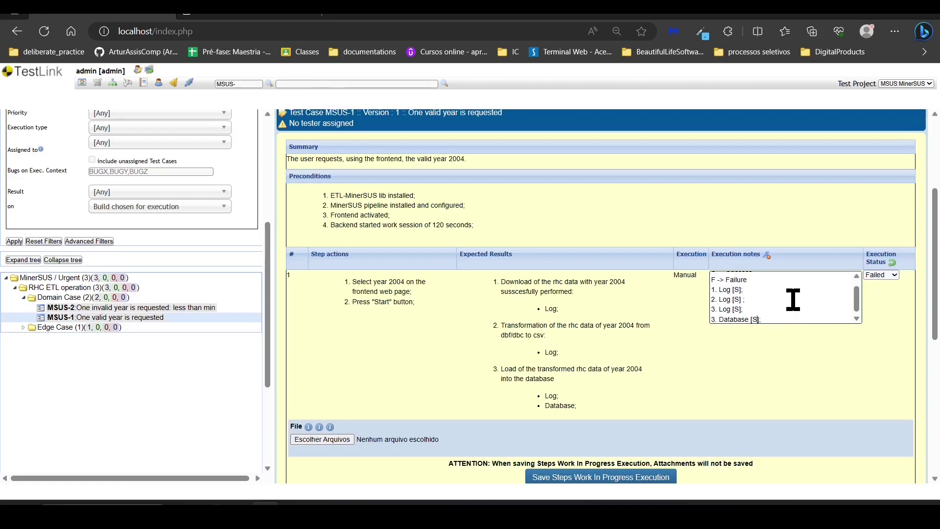
# - Finish the execution notes with "3. Database [S];", set the step's execution status to Passed, and save the steps as work in progress
pyautogui.scroll(1, 777, 294)
pyautogui.scroll(-1, 778, 297)
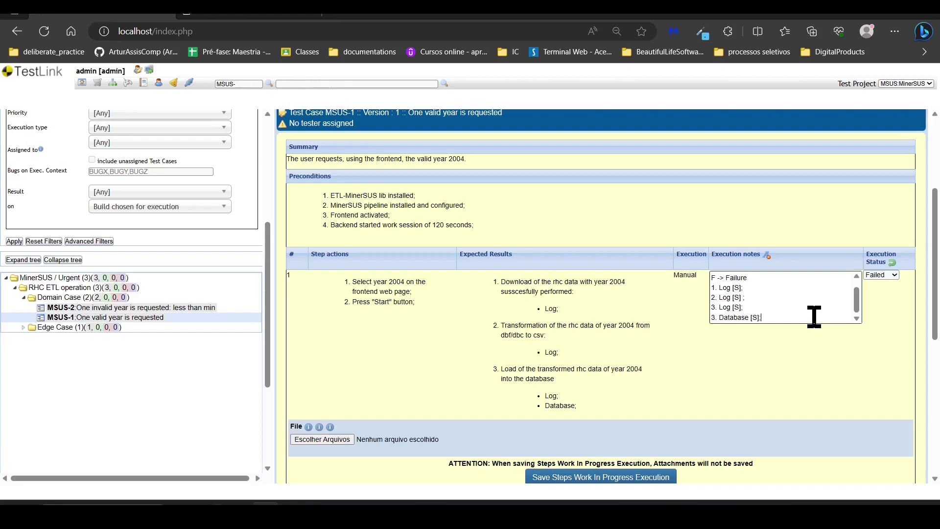
pyautogui.click(888, 275)
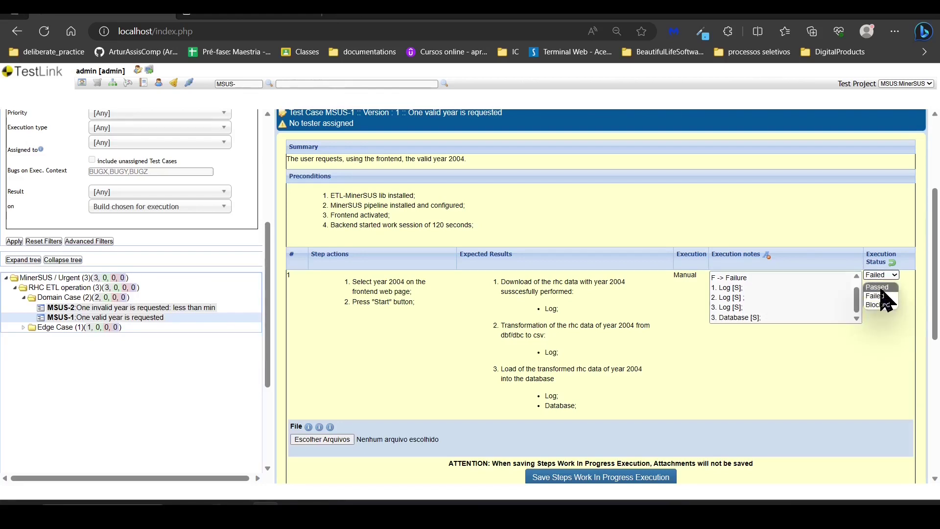
pyautogui.click(882, 291)
pyautogui.scroll(-4, 783, 372)
pyautogui.scroll(2, 786, 385)
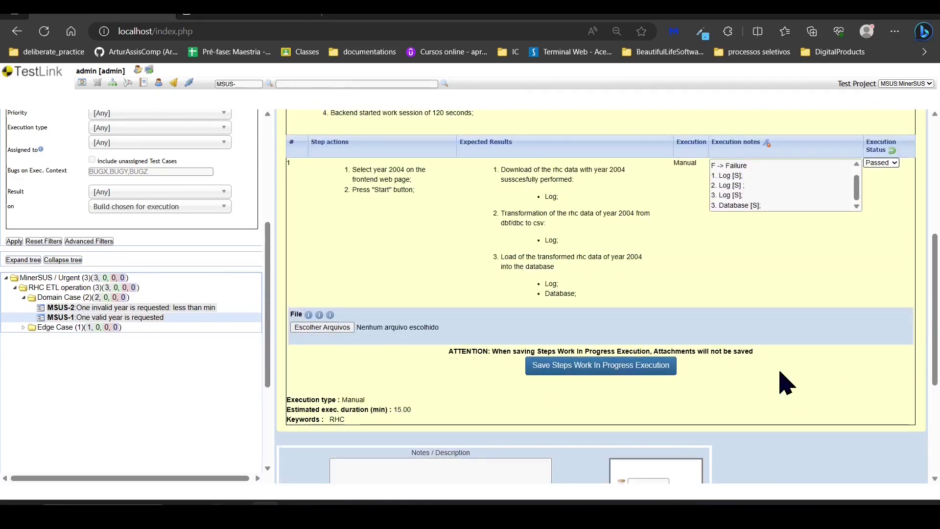
pyautogui.click(632, 370)
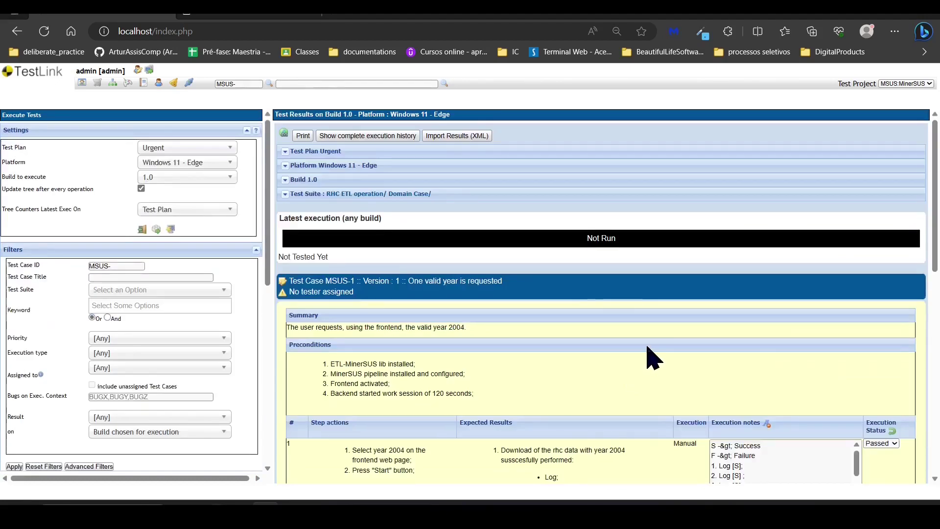
# - Correct the legend in the step's execution notes to remove the garbled arrows, and add a "Resultado:" line above the log results
pyautogui.scroll(-8, 637, 369)
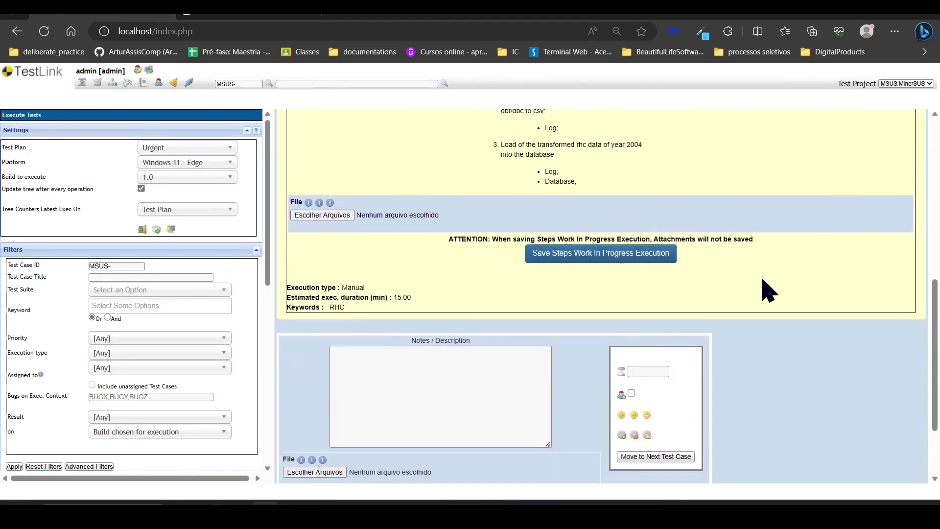
pyautogui.scroll(5, 769, 294)
pyautogui.scroll(-6, 777, 311)
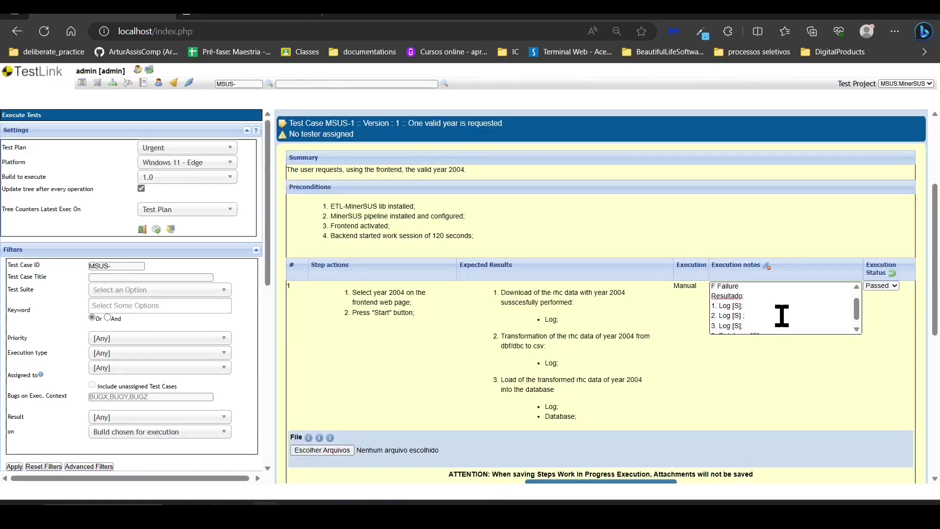
pyautogui.scroll(1, 637, 293)
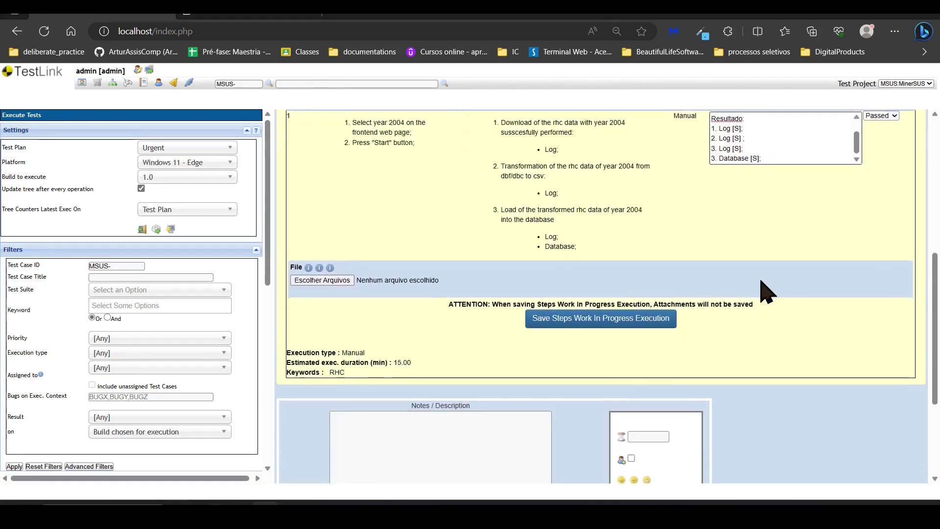
# - Describe the successful test in Notes / Description, with feedback on logging dbf and csv row counts and easier configuration for storing intermediate files
pyautogui.scroll(-3, 516, 283)
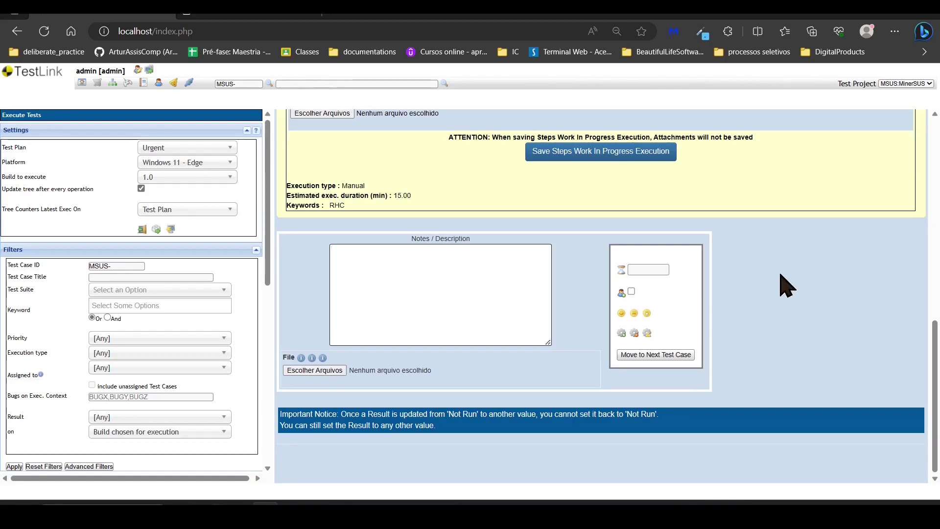
pyautogui.write('The test case was successful. All the steps were executed as expected, with the log files showing the activity desired (download, transformation, loading) and with the data loaded into database')
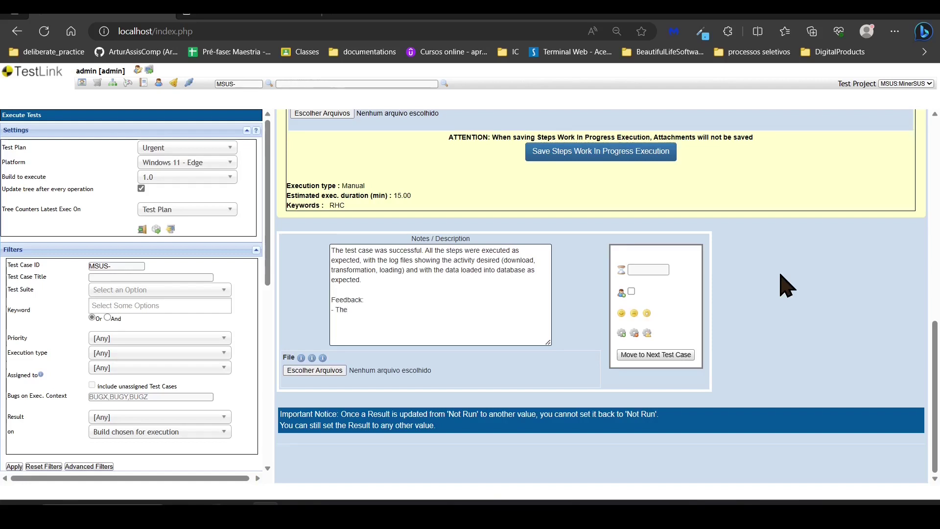
pyautogui.write('log system should store the number of rows of the dbf and the csv files during the processing')
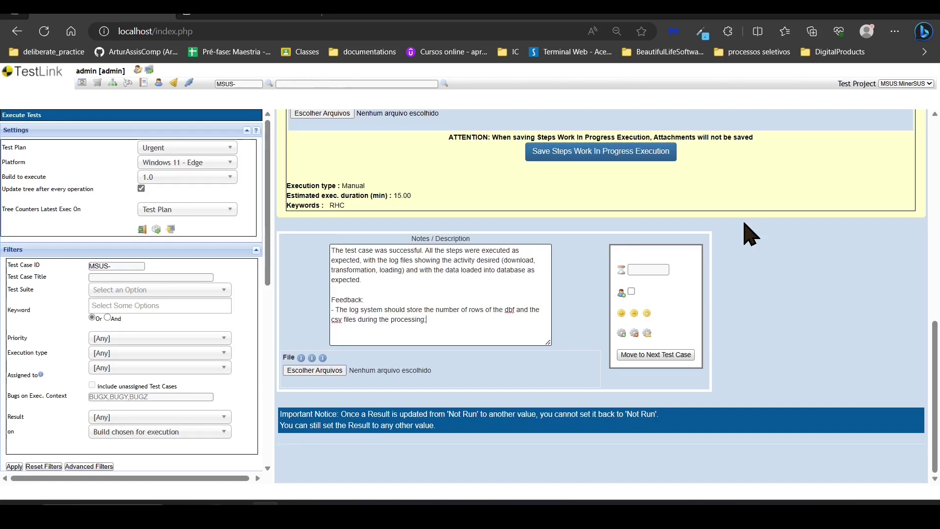
pyautogui.write('sier way to change the configuration of the system to make it possible to store the intermediate files during the pipeline operation;')
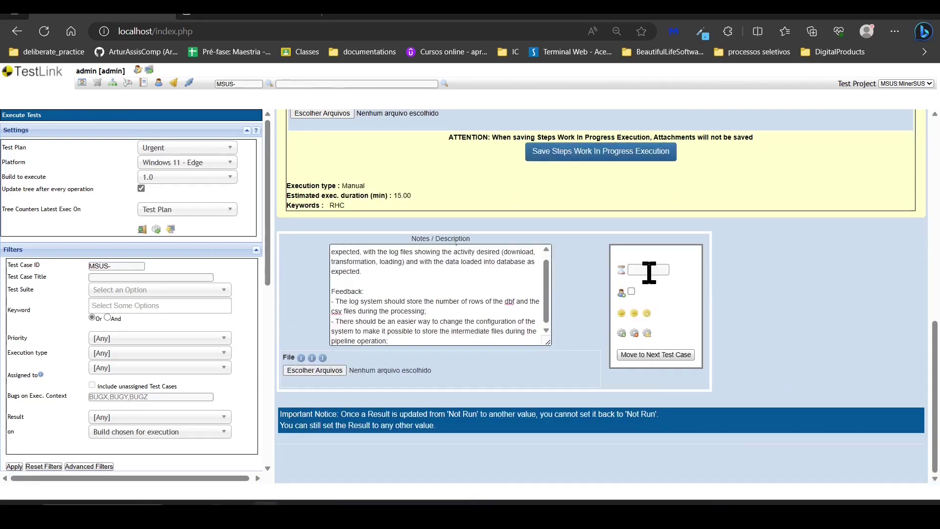
# - Set the execution duration to 27 minutes, enable assigning the test case to the current tester, and save the MSUS-1 result as Passed
pyautogui.click(649, 272)
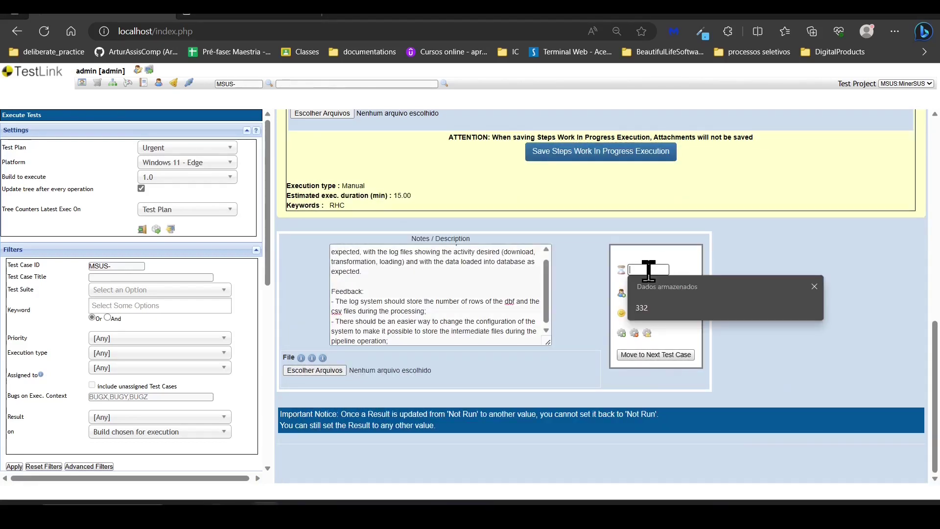
pyautogui.write('27')
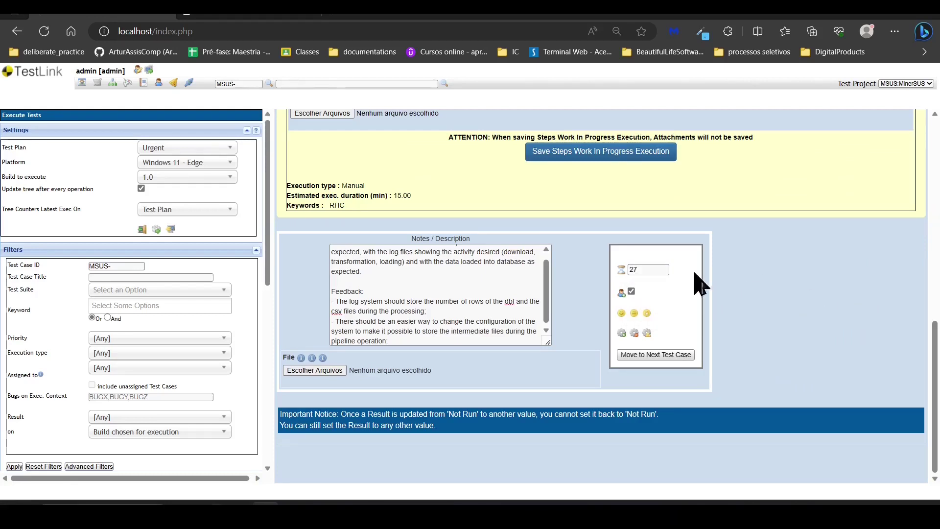
pyautogui.scroll(7, 762, 296)
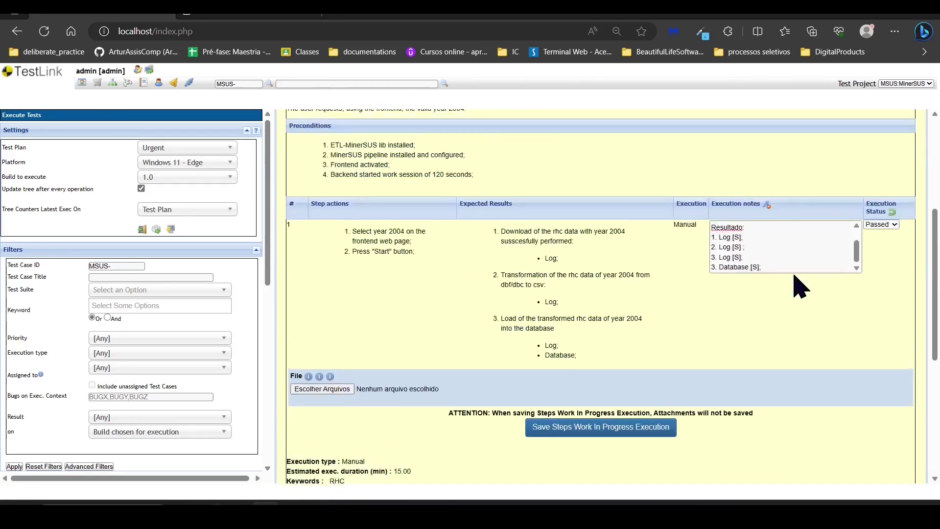
pyautogui.scroll(-6, 766, 357)
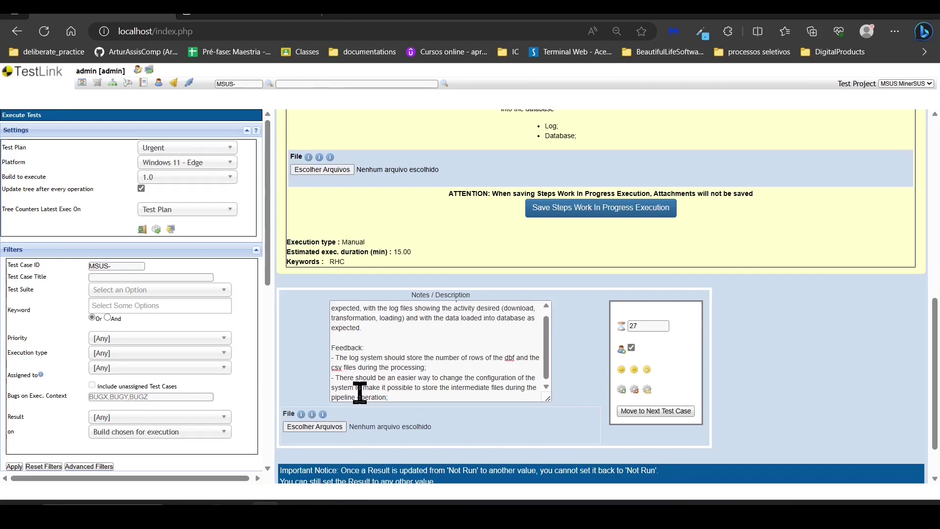
pyautogui.scroll(-1, 355, 402)
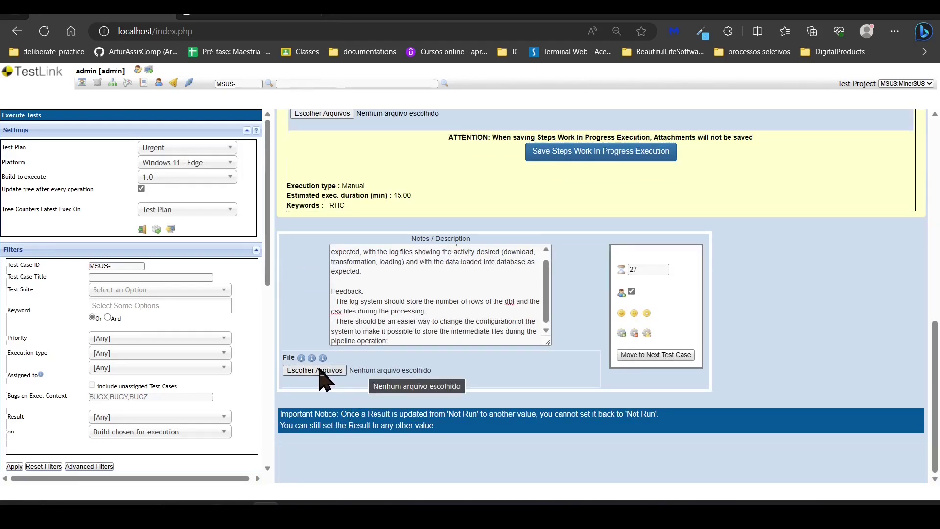
pyautogui.click(622, 314)
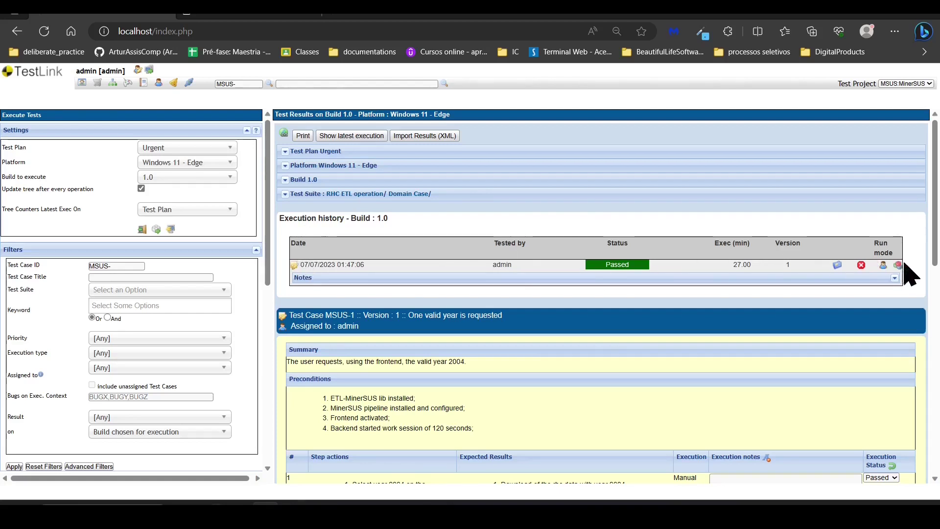
# - Move on to test case MSUS-9 and examine its suite details, preconditions, step action and expected result
pyautogui.scroll(-10, 563, 279)
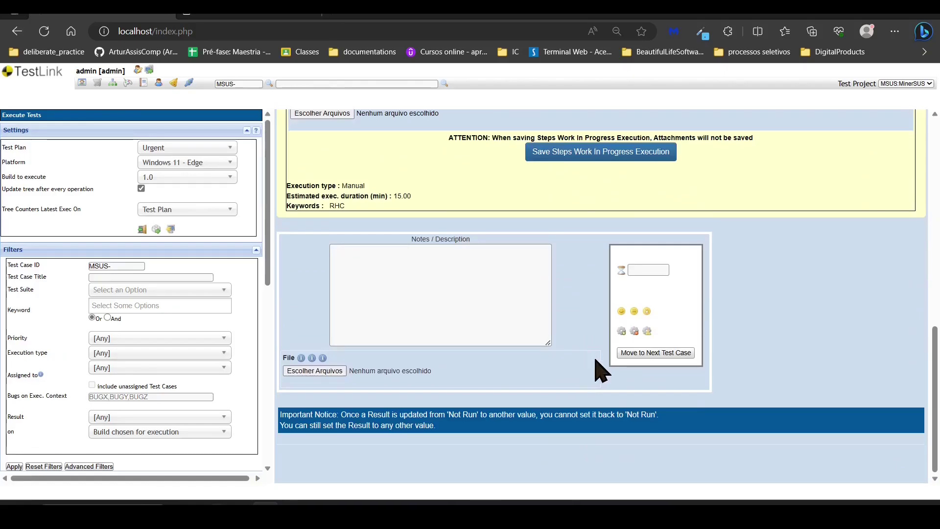
pyautogui.click(645, 354)
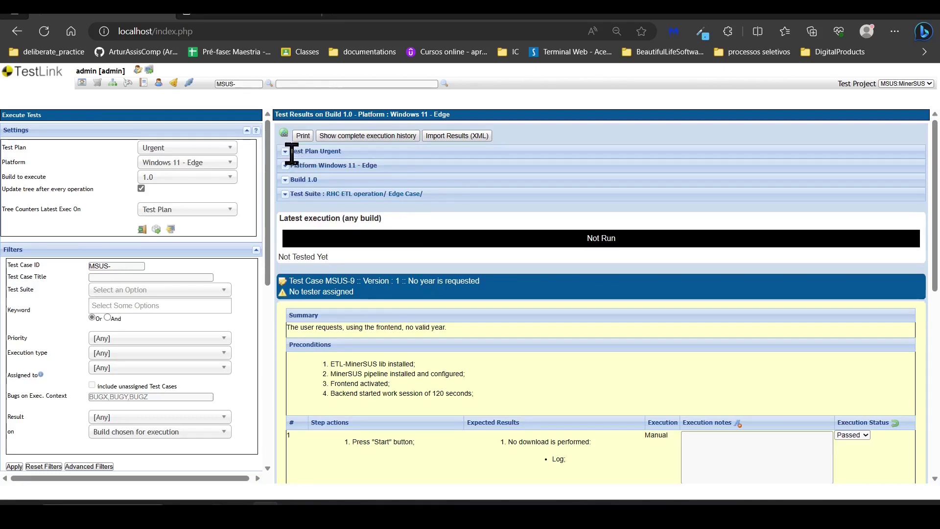
pyautogui.click(289, 195)
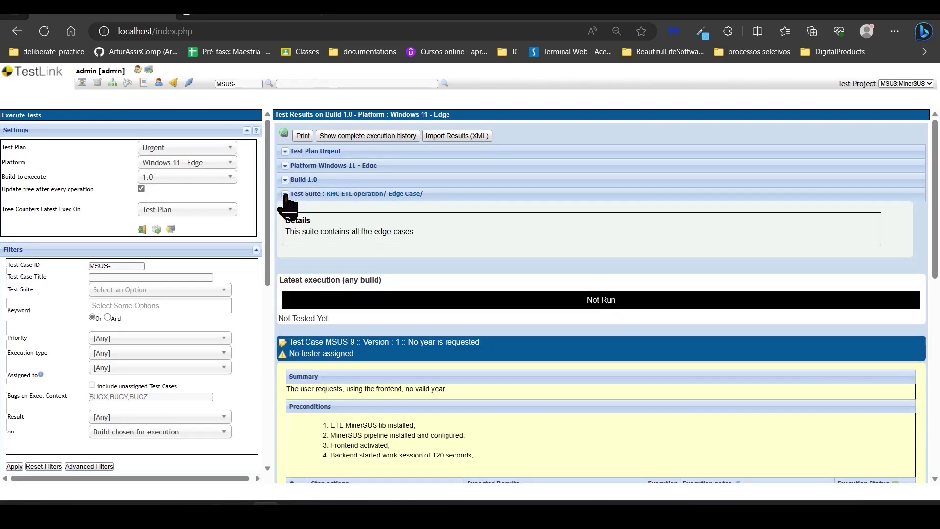
pyautogui.click(288, 196)
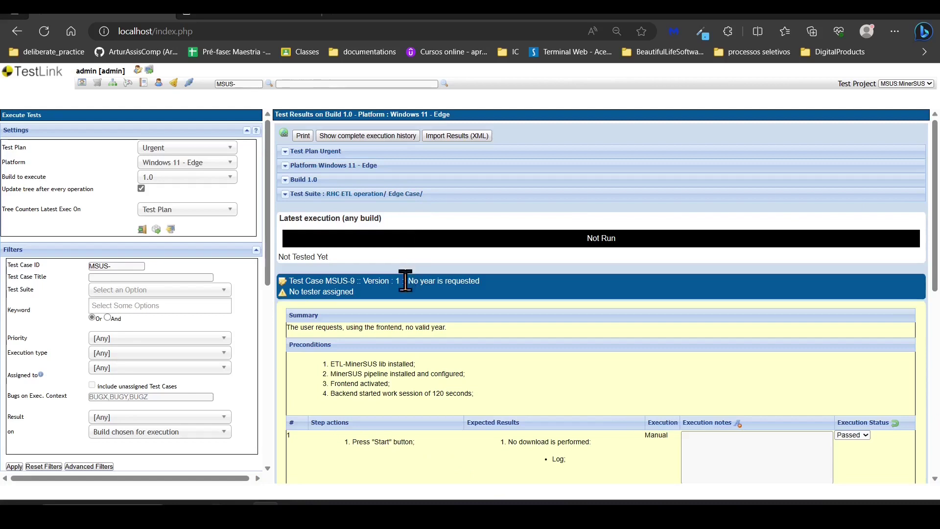
pyautogui.scroll(-2, 402, 282)
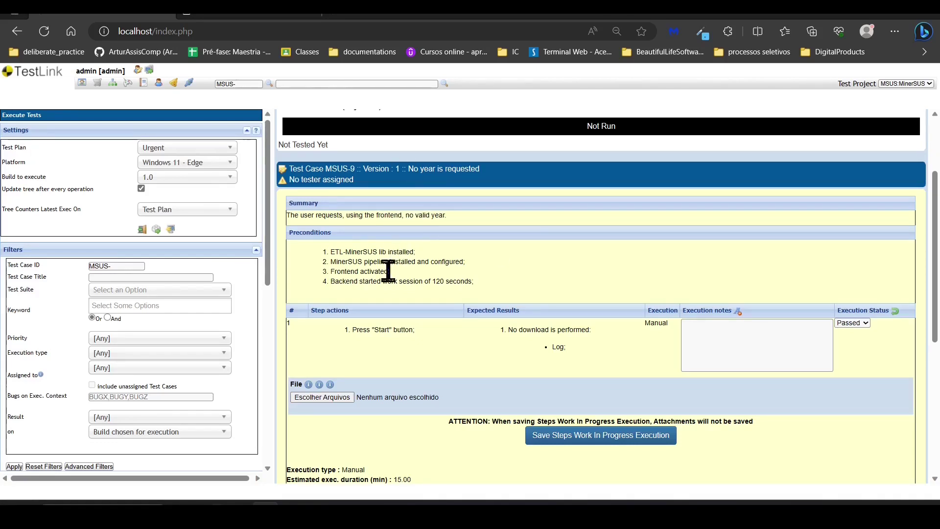
pyautogui.scroll(-2, 386, 267)
pyautogui.scroll(1, 390, 276)
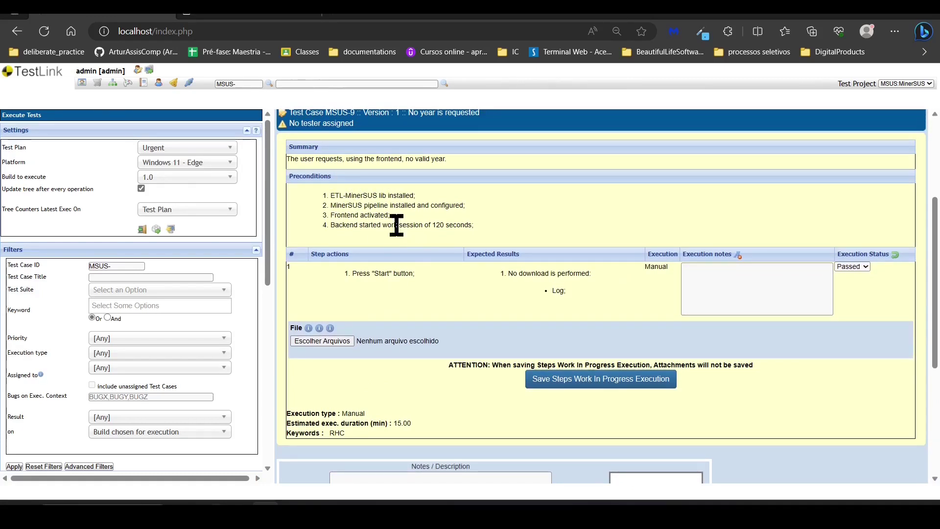
# - Check MSUS-9's 120-second session precondition and its step action, and restart the Clock app's stopwatch from zero for this test
pyautogui.moveTo(325, 225); pyautogui.dragTo(465, 225)
pyautogui.moveTo(352, 273); pyautogui.dragTo(422, 272)
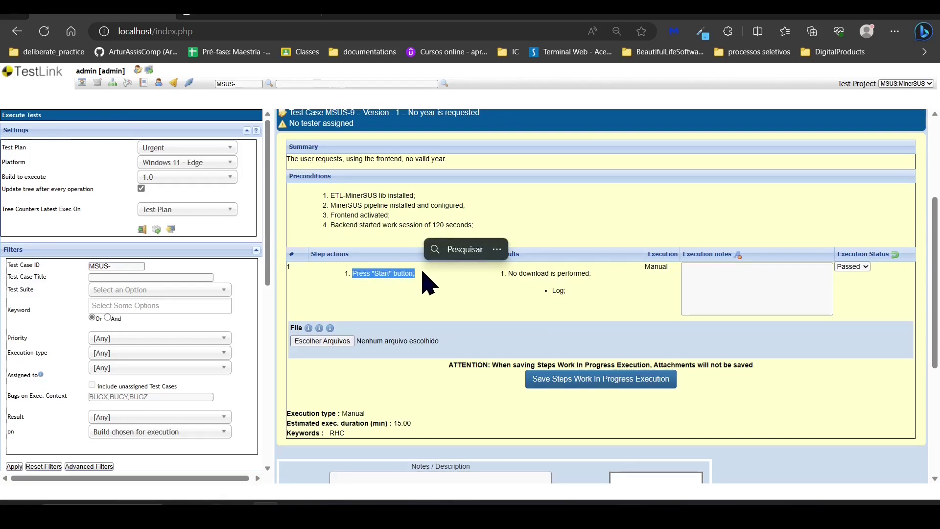
pyautogui.click(243, 16)
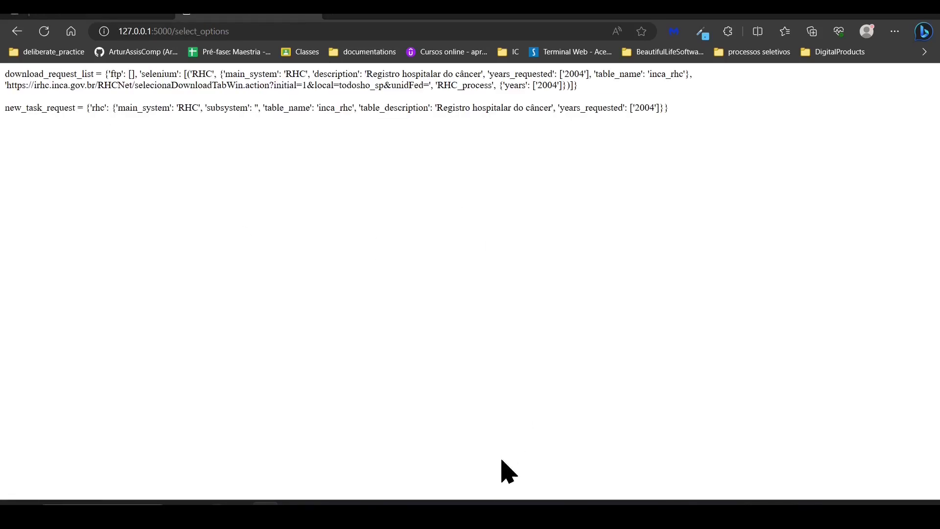
pyautogui.hotkey('alt', 'Tab')
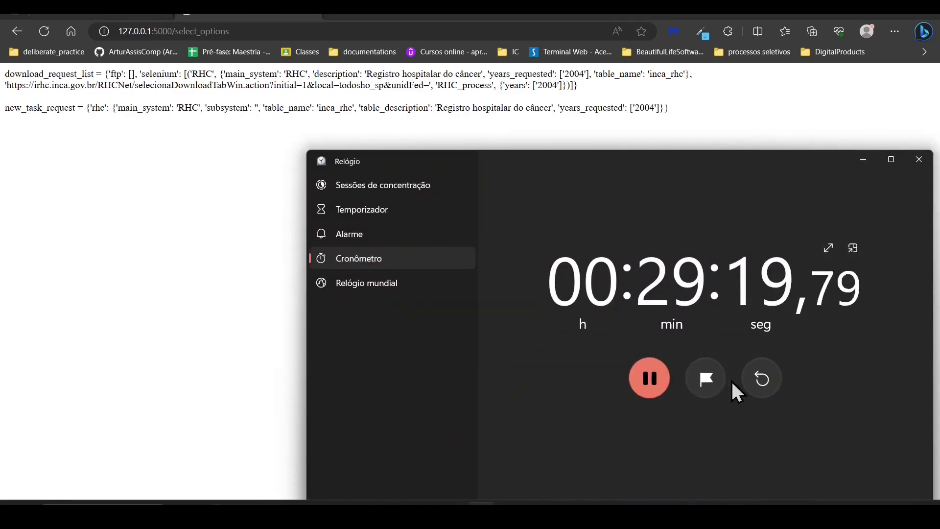
pyautogui.click(649, 378)
pyautogui.click(762, 378)
pyautogui.click(649, 377)
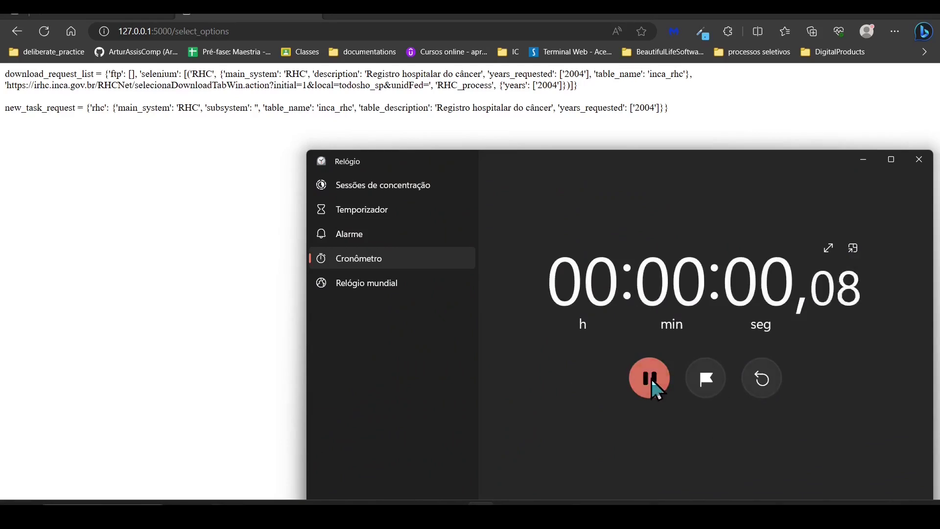
pyautogui.click(863, 160)
# - Load a blank MinerSUS request form in the frontend at 127.0.0.1:5000, without the select_options path
pyautogui.moveTo(240, 32); pyautogui.dragTo(179, 32)
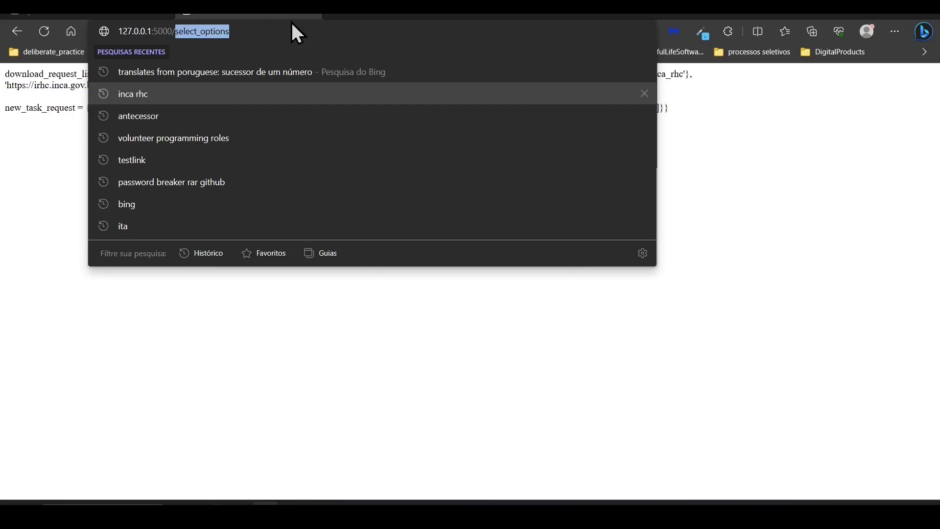
pyautogui.press('BackSpace')
pyautogui.press('Return')
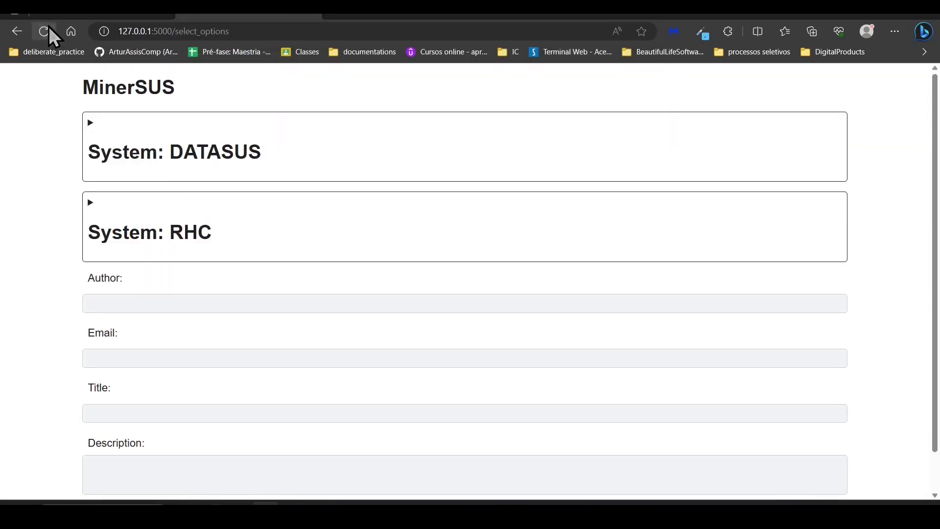
pyautogui.scroll(-1, 120, 249)
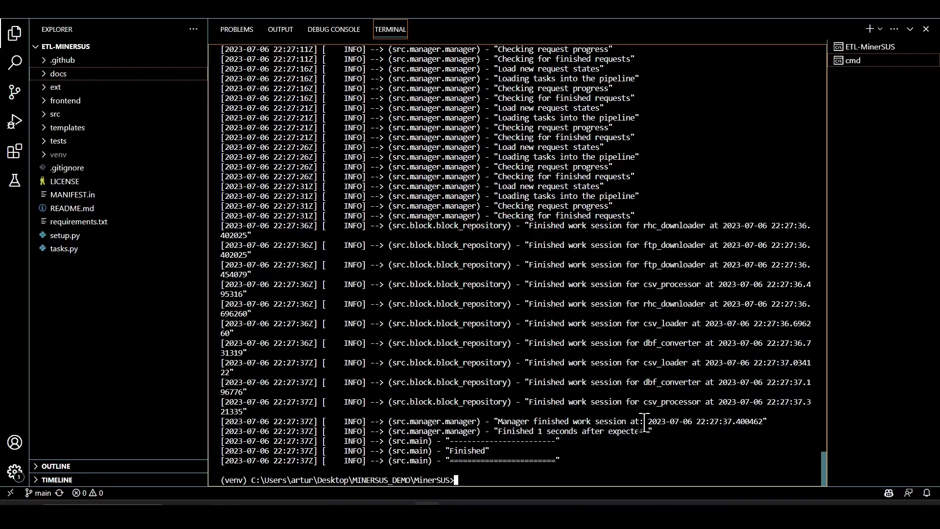
# - Run ETL-MinerSUS -t 120 in the cleared VS Code terminal and start the frontend request with no system or year selected
pyautogui.press('Return')
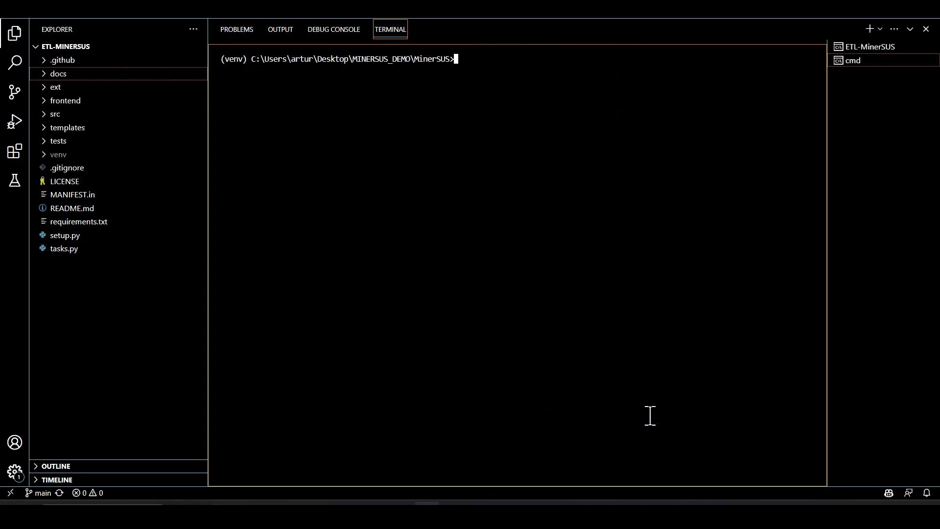
pyautogui.write('ETL-MinerSUS -t 120')
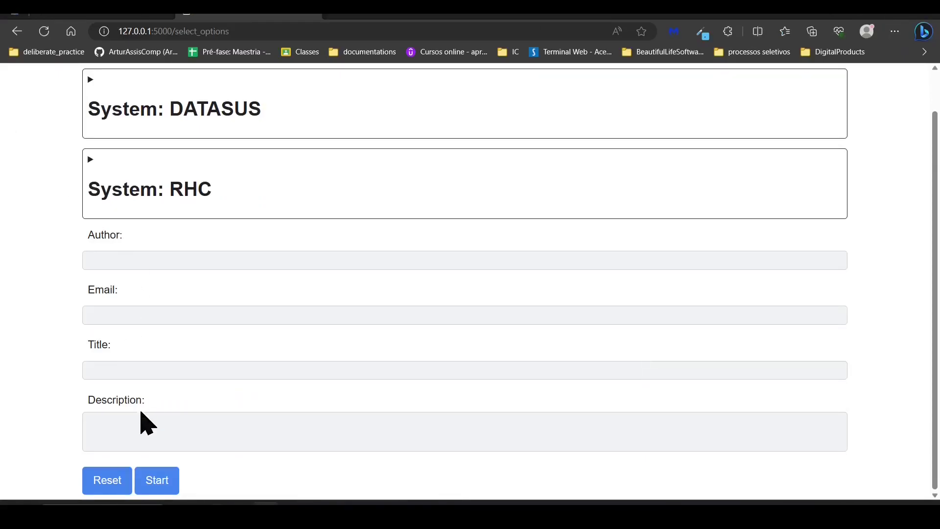
pyautogui.click(164, 485)
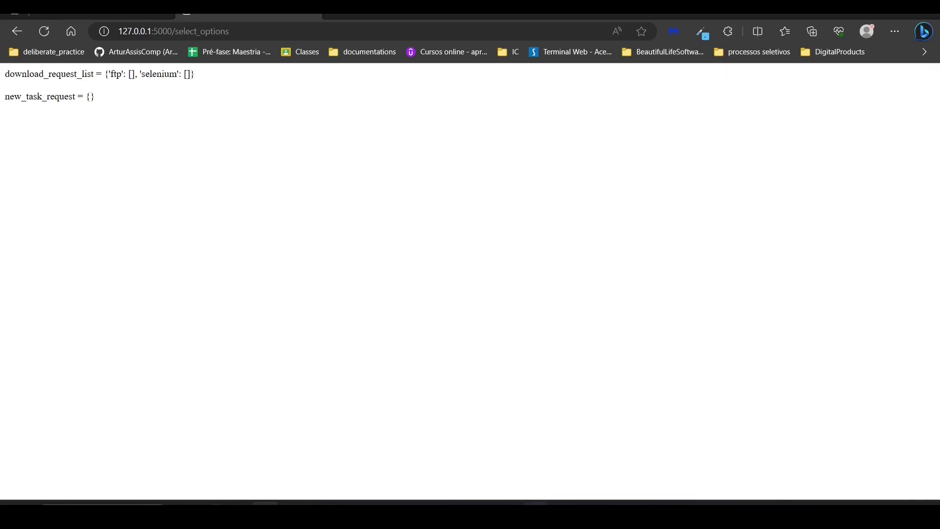
# - Examine the backend's terminal output for the current work session
pyautogui.click(427, 514)
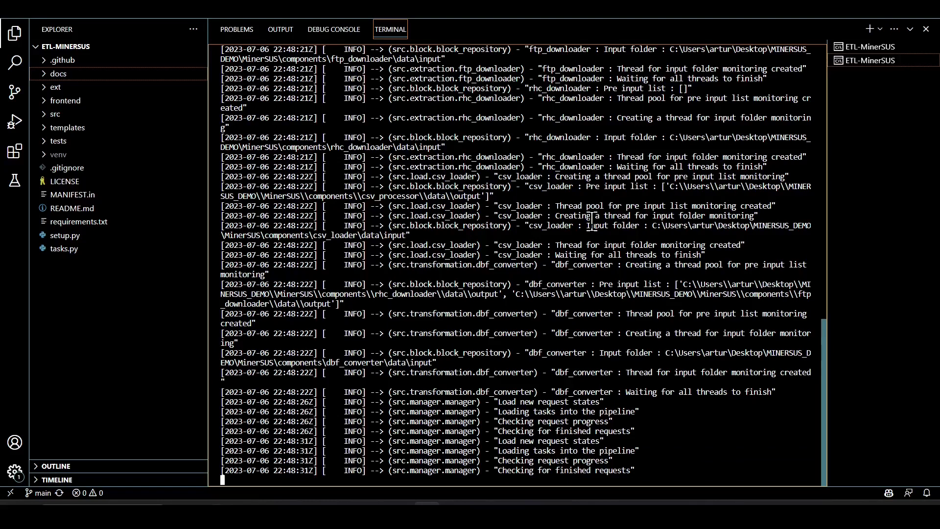
pyautogui.scroll(14, 592, 222)
pyautogui.scroll(-20, 661, 218)
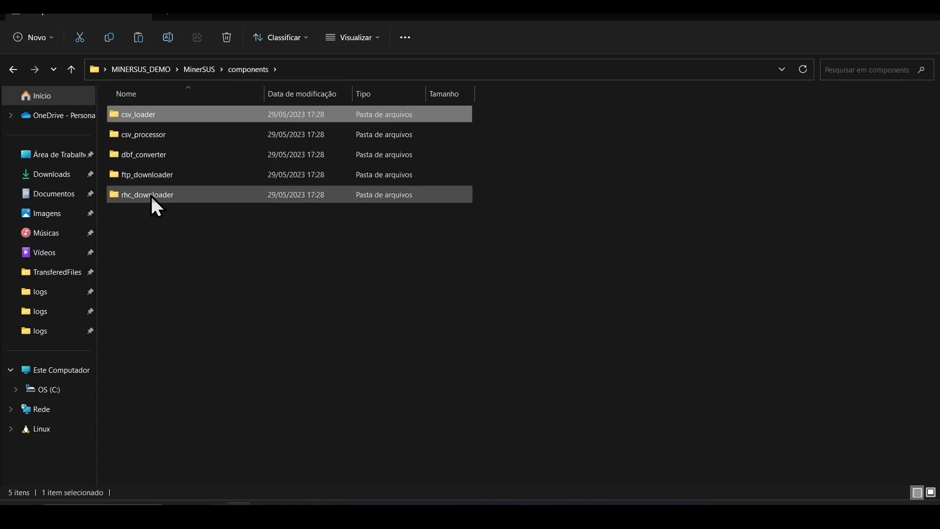
# - Open general.log in the logs folder of the rhc_downloader component and examine the latest session's entries for any download activity
pyautogui.click(149, 197)
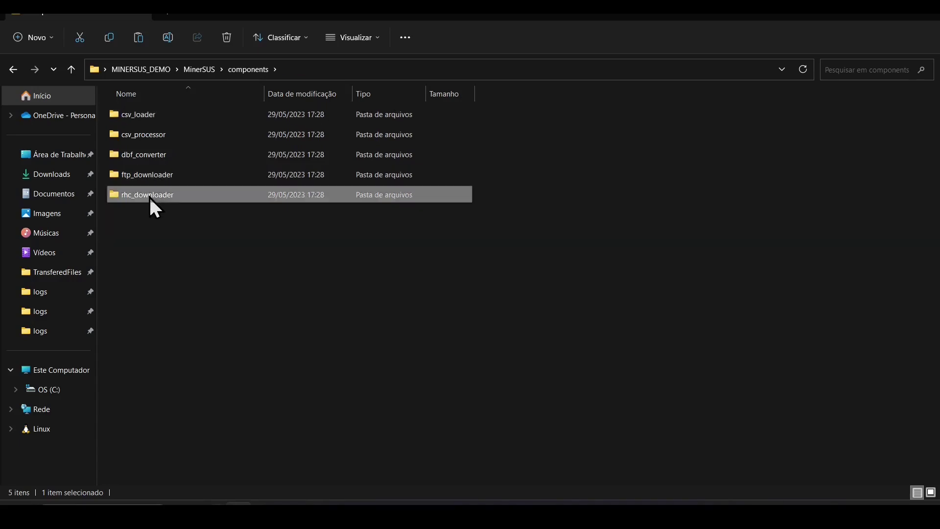
pyautogui.doubleClick(149, 197)
pyautogui.doubleClick(133, 175)
pyautogui.doubleClick(178, 138)
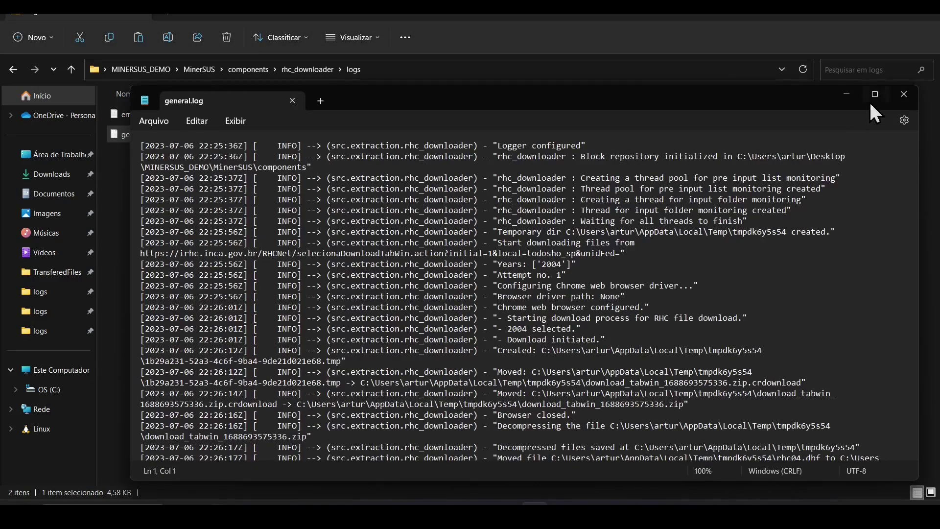
pyautogui.click(872, 101)
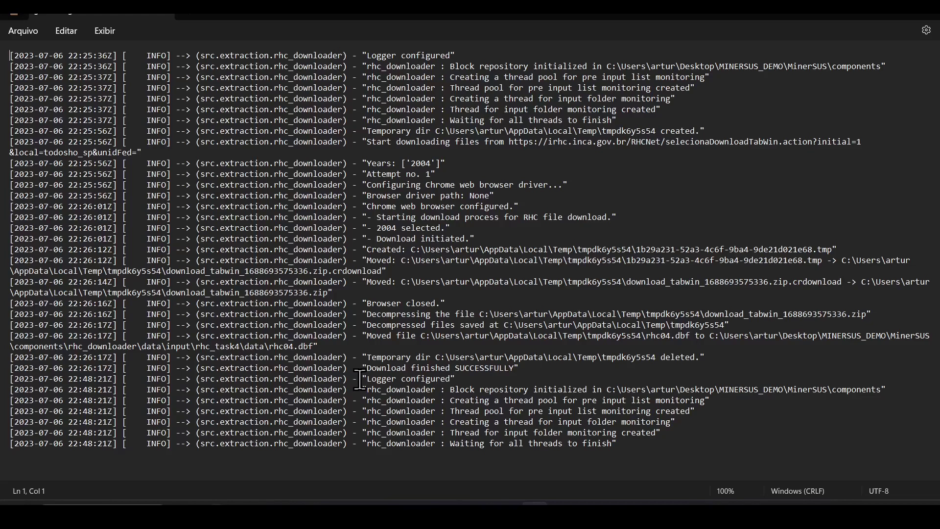
pyautogui.moveTo(359, 380); pyautogui.dragTo(468, 381)
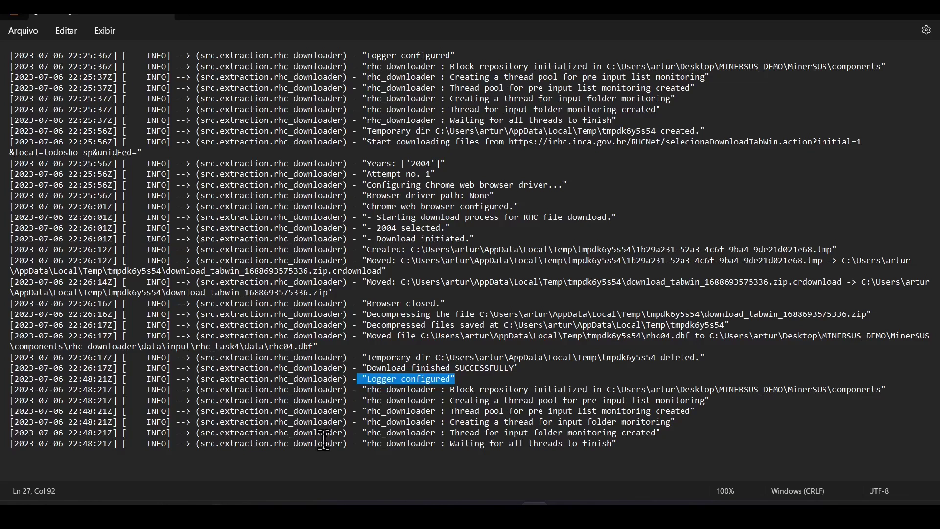
pyautogui.moveTo(639, 445); pyautogui.dragTo(3, 391)
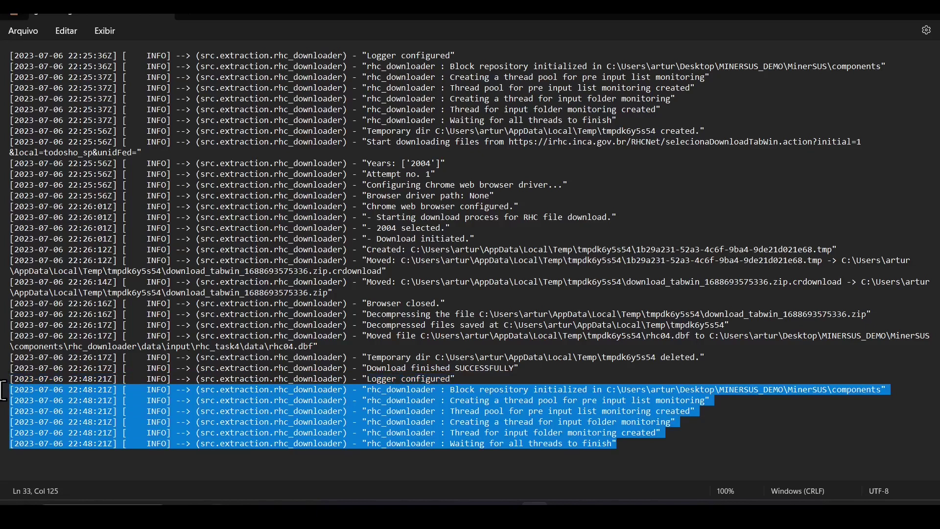
pyautogui.moveTo(609, 459); pyautogui.dragTo(104, 466)
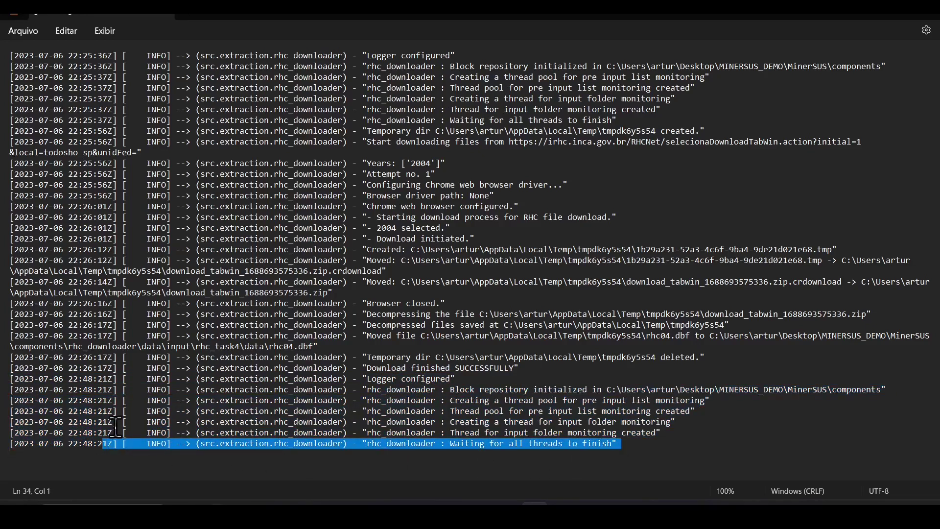
pyautogui.click(96, 461)
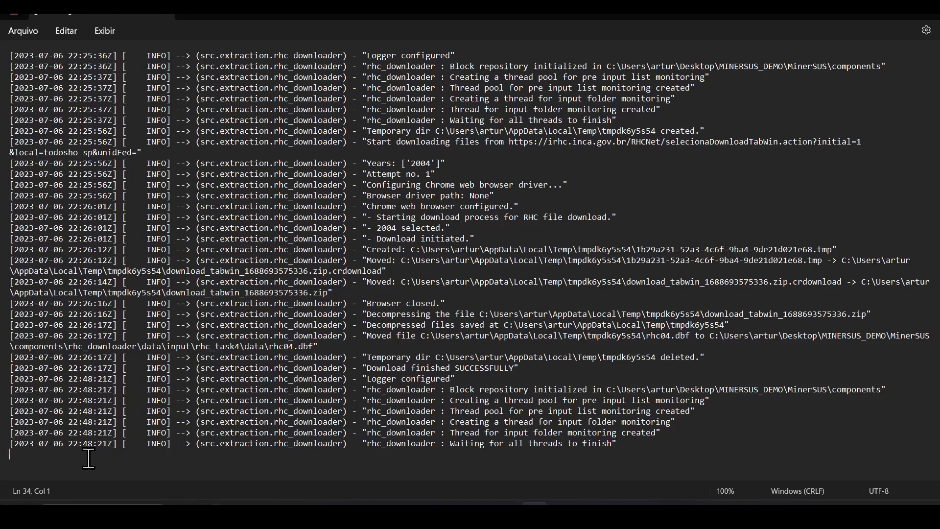
pyautogui.click(870, 17)
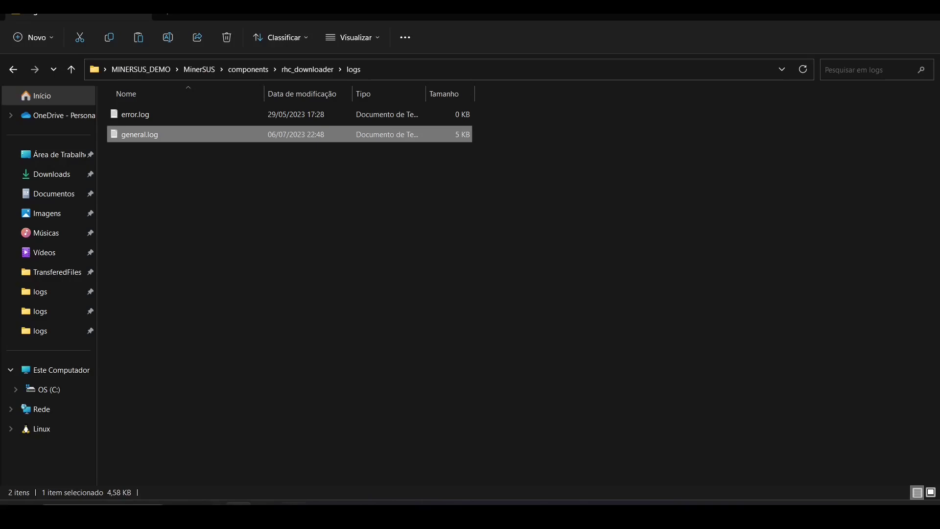
# - Return to the backend terminal and check whether the 120-second work session has ended
pyautogui.hotkey('alt', 'Tab')
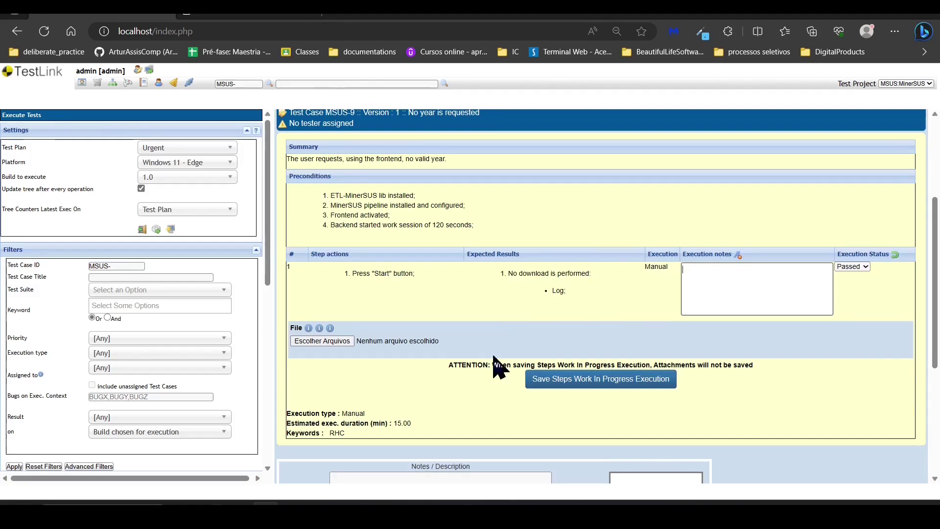
pyautogui.click(240, 513)
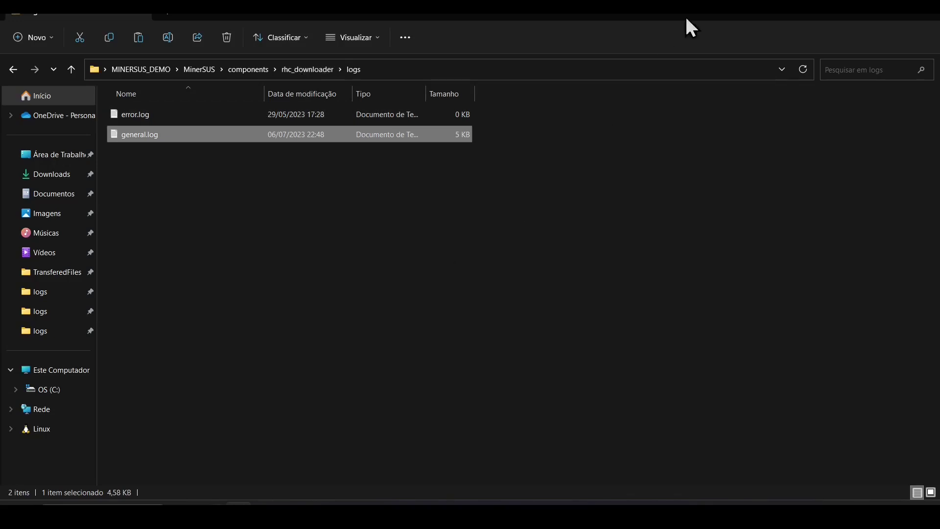
pyautogui.click(862, 19)
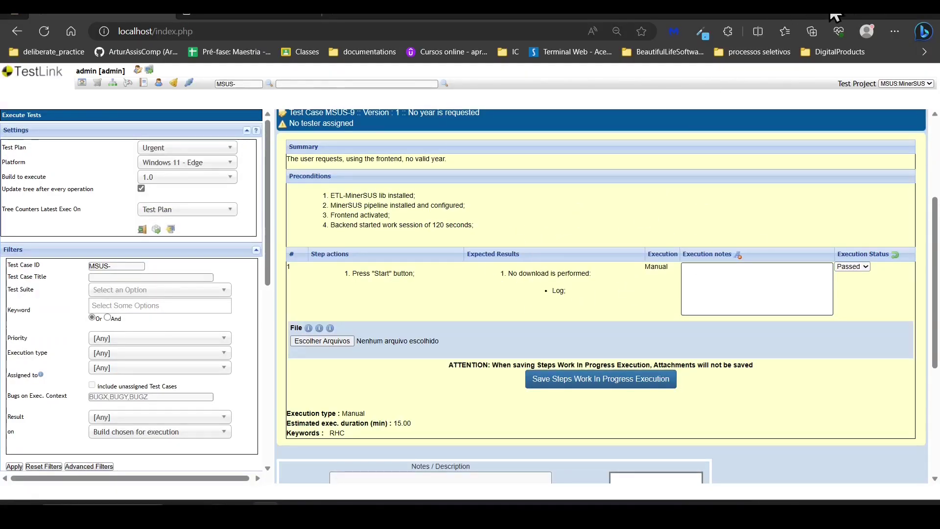
pyautogui.click(858, 19)
pyautogui.click(859, 19)
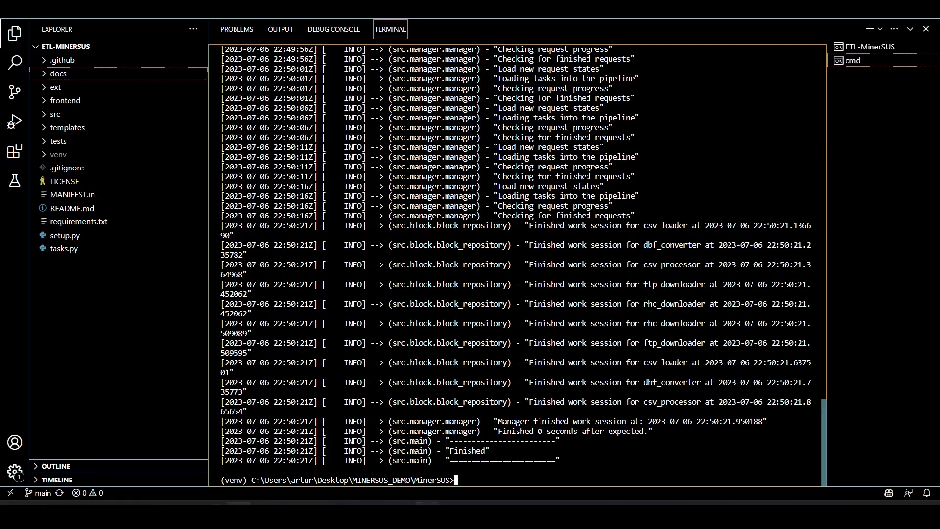
# - Examine the latest session's entries in the dbf_converter component's general.log, and close it together with the rhc_downloader log
pyautogui.hotkey('alt', 'Tab')
pyautogui.click(248, 70)
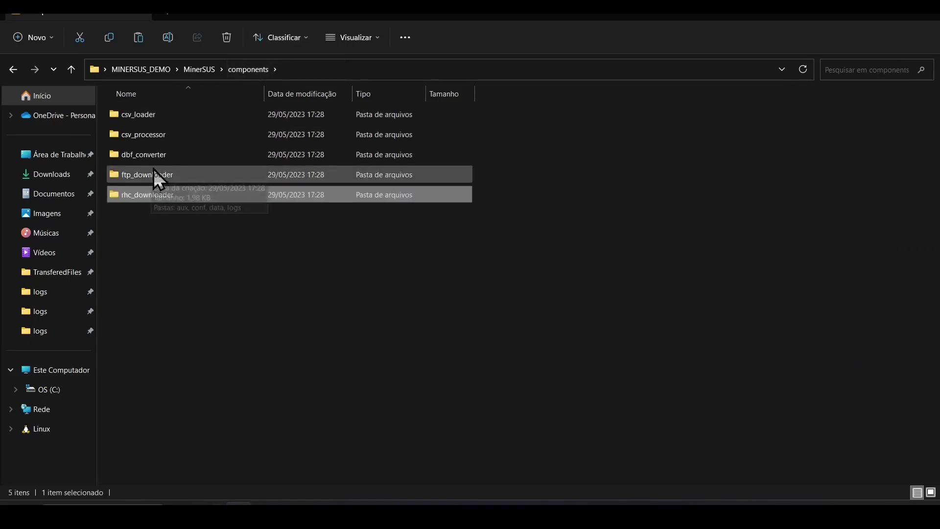
pyautogui.doubleClick(156, 157)
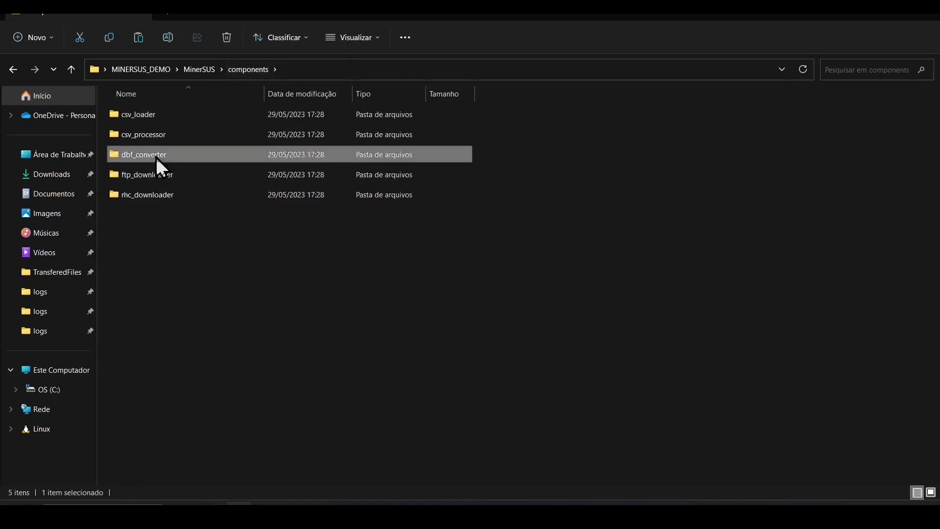
pyautogui.doubleClick(183, 138)
pyautogui.moveTo(675, 428); pyautogui.dragTo(2, 356)
pyautogui.click(310, 12)
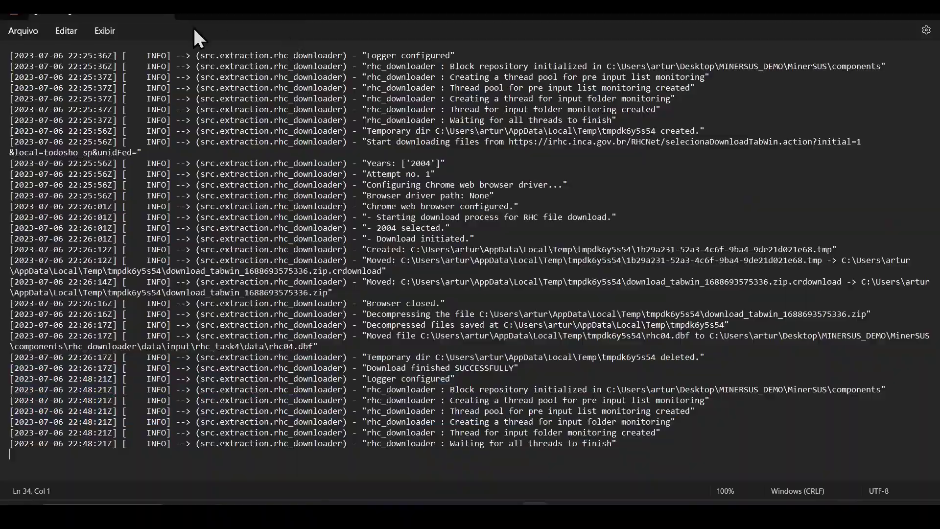
pyautogui.click(160, 13)
# - Open the csv_processor component's general.log, examine the latest session's entries, and close the log
pyautogui.click(249, 69)
pyautogui.doubleClick(165, 136)
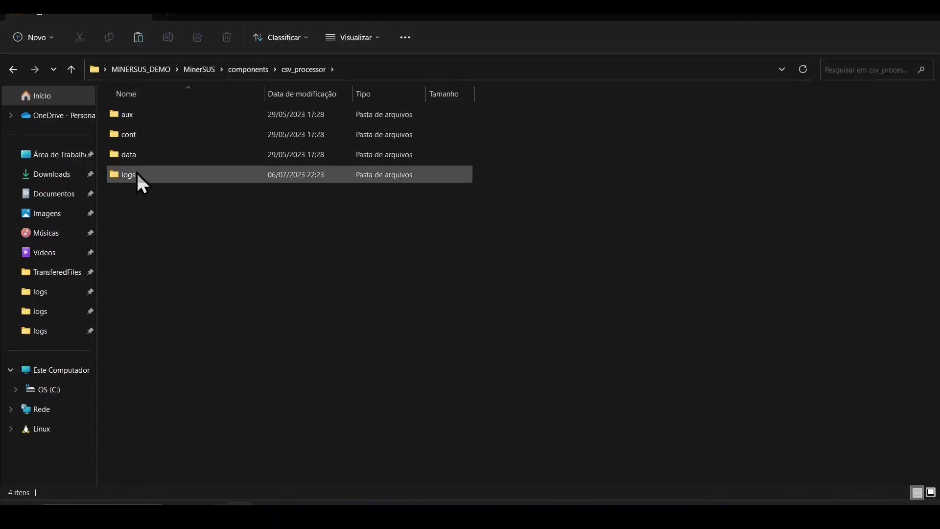
pyautogui.doubleClick(136, 174)
pyautogui.click(180, 135)
pyautogui.doubleClick(180, 135)
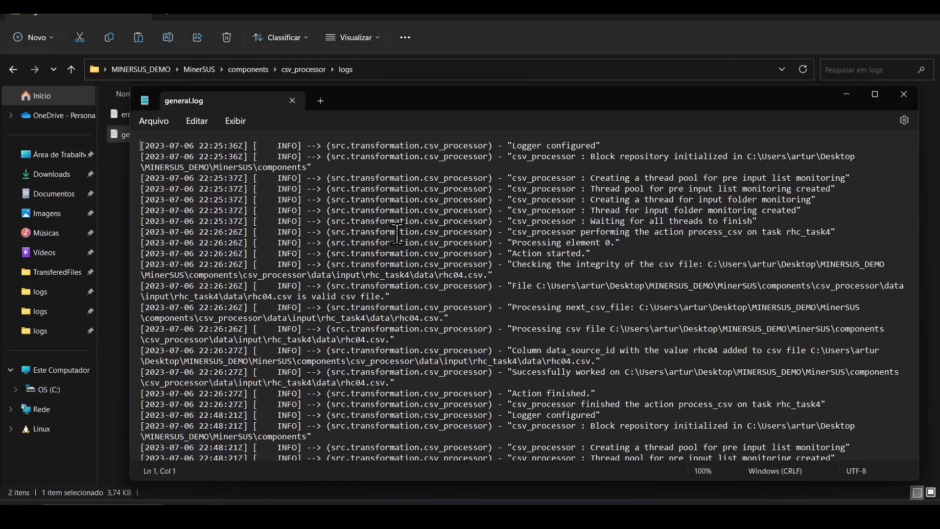
pyautogui.scroll(-2, 493, 357)
pyautogui.moveTo(786, 446); pyautogui.dragTo(142, 374)
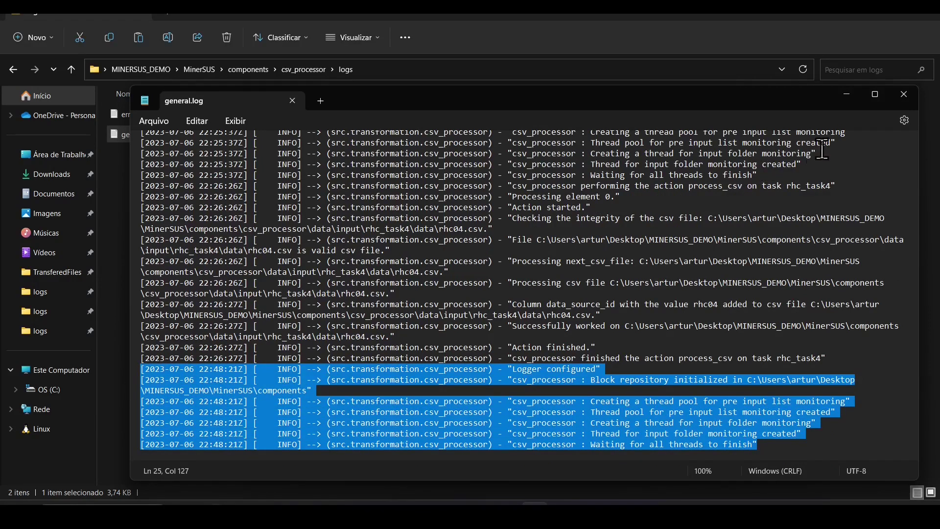
pyautogui.click(904, 95)
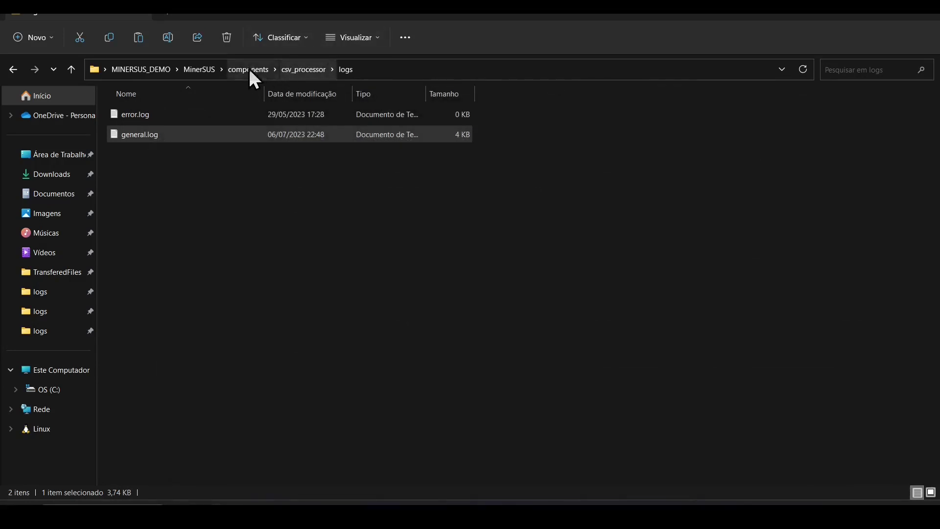
# - Open the csv_loader component's general.log and examine the latest session's entries at its end
pyautogui.click(232, 69)
pyautogui.doubleClick(148, 118)
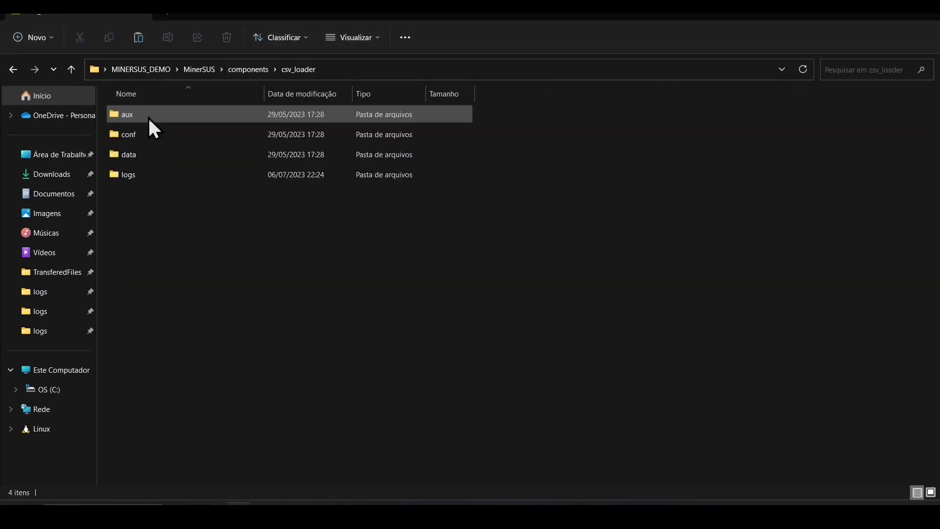
pyautogui.doubleClick(133, 175)
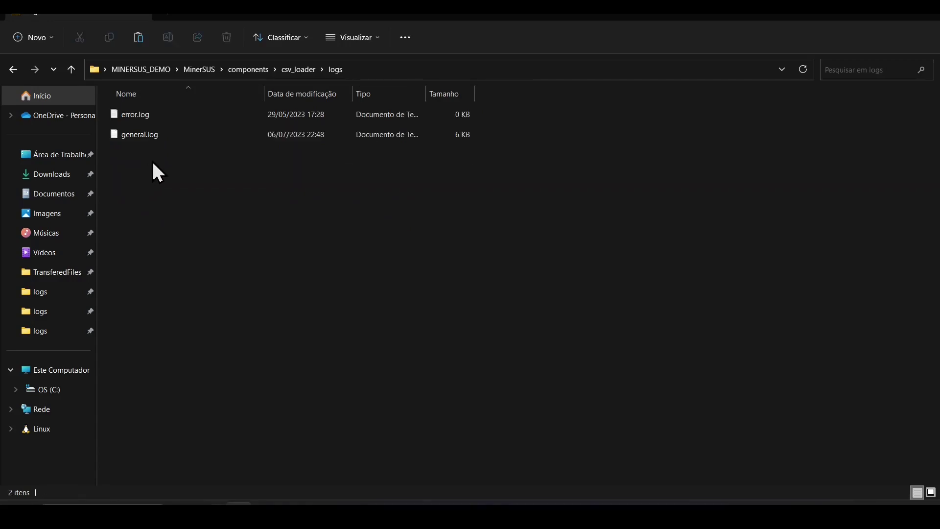
pyautogui.doubleClick(165, 140)
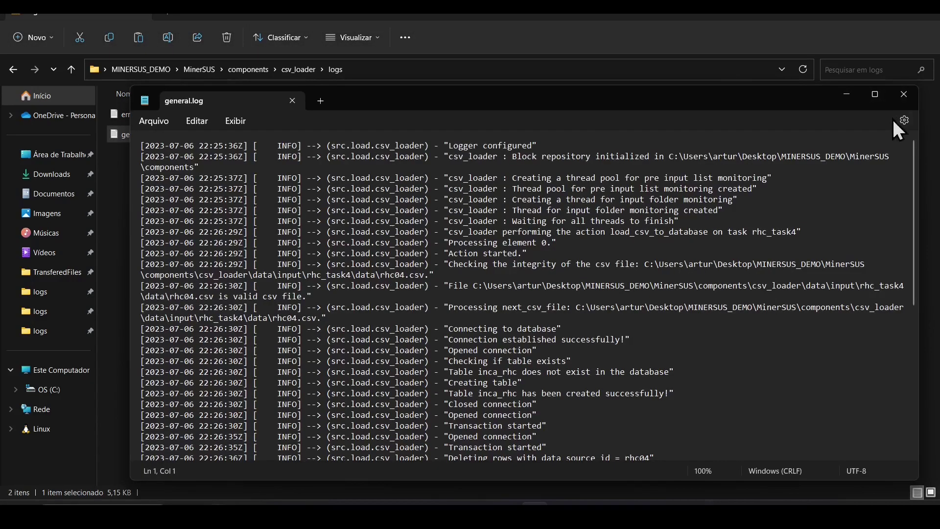
pyautogui.click(875, 94)
pyautogui.scroll(-4, 439, 264)
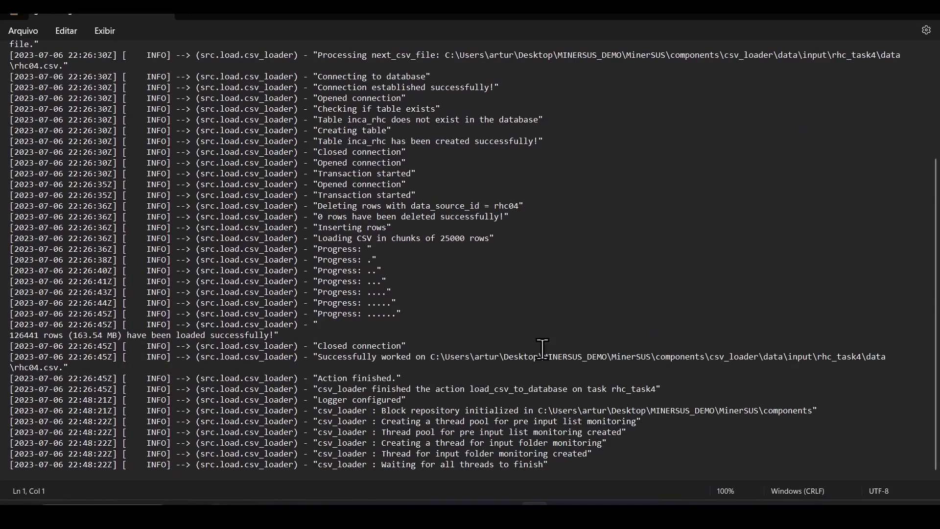
# - Highlight the latest session's entries at the end of the csv_loader log, recheck them, and close the log
pyautogui.moveTo(409, 400); pyautogui.dragTo(5, 396)
pyautogui.moveTo(581, 465); pyautogui.dragTo(20, 398)
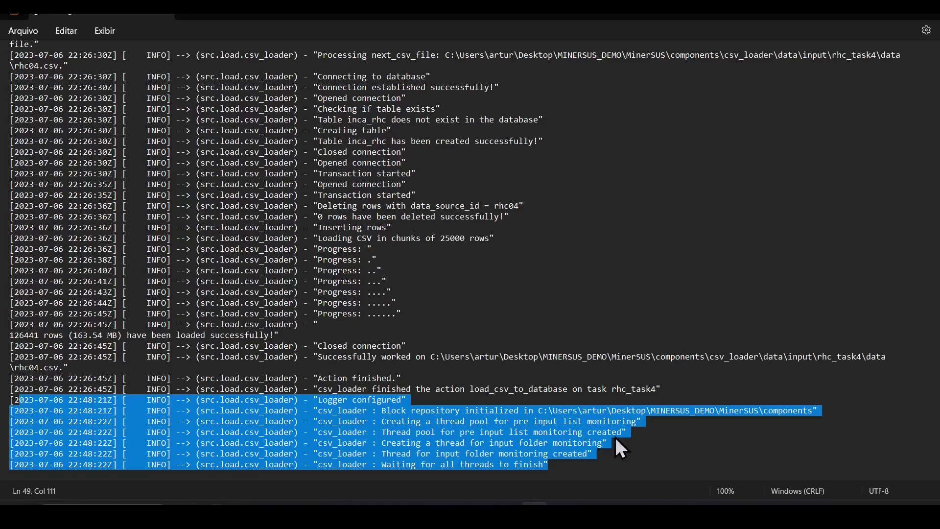
pyautogui.click(688, 441)
pyautogui.scroll(2, 936, 399)
pyautogui.scroll(-2, 935, 416)
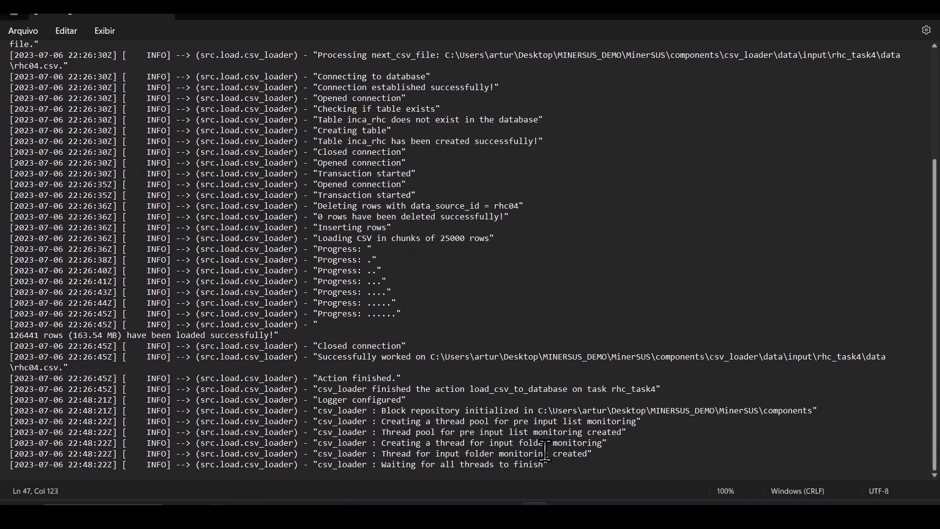
pyautogui.click(928, 19)
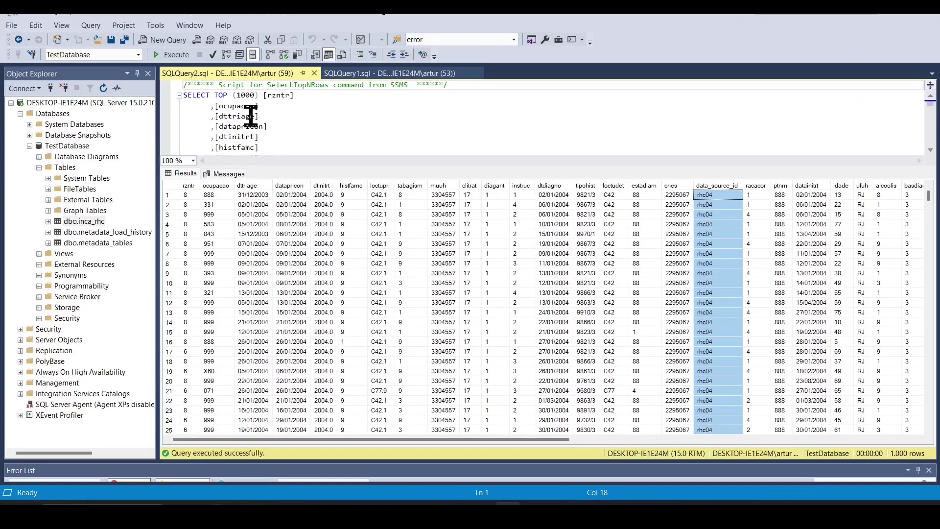
# - In SQL Server Management Studio, replace the inca_rhc query's TOP 1000 column list with count(1) and execute it
pyautogui.scroll(-4, 289, 115)
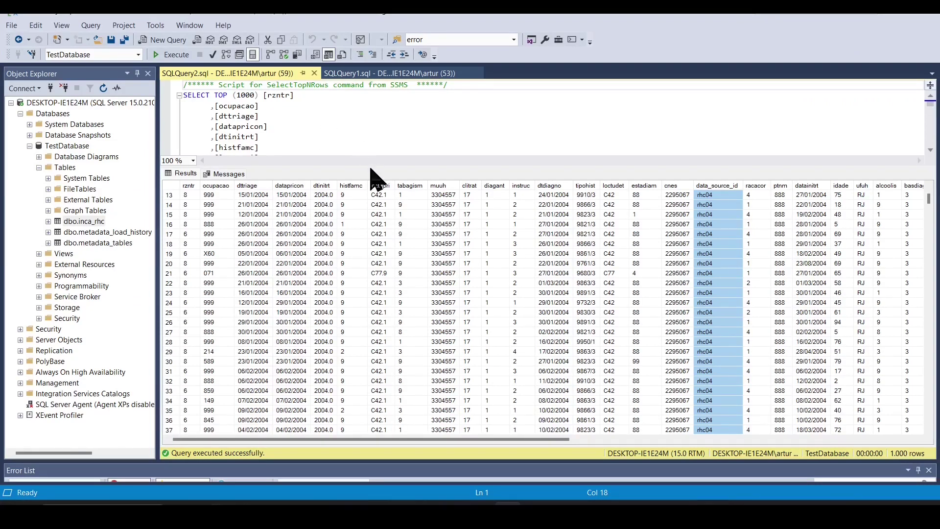
pyautogui.click(381, 155)
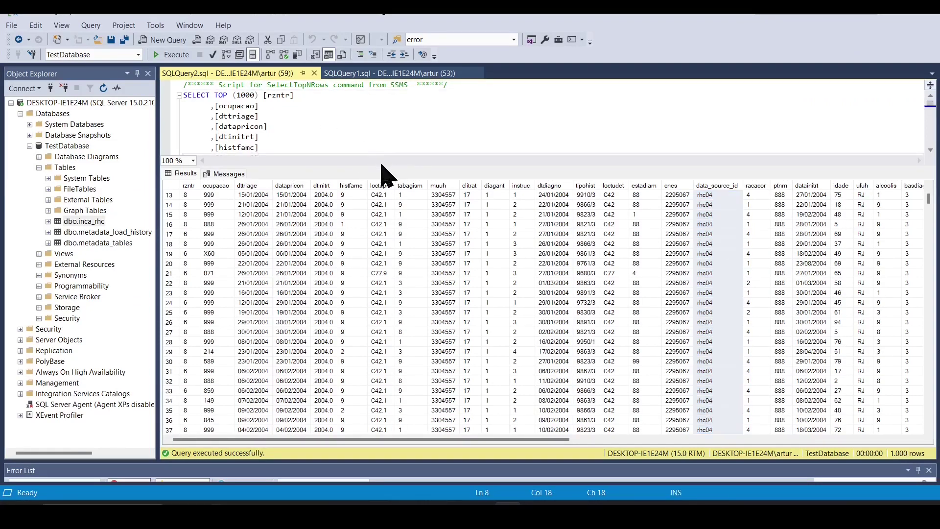
pyautogui.moveTo(384, 166); pyautogui.dragTo(384, 375)
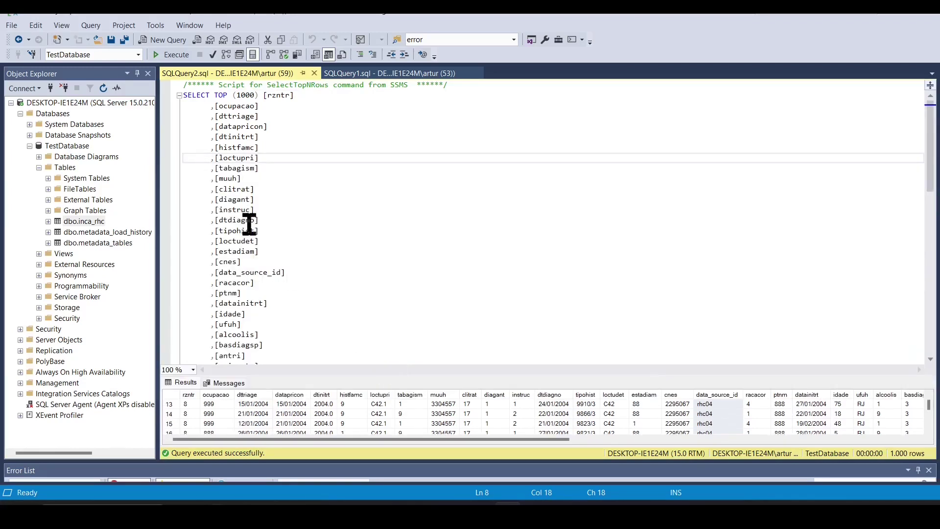
pyautogui.moveTo(214, 100); pyautogui.dragTo(316, 147)
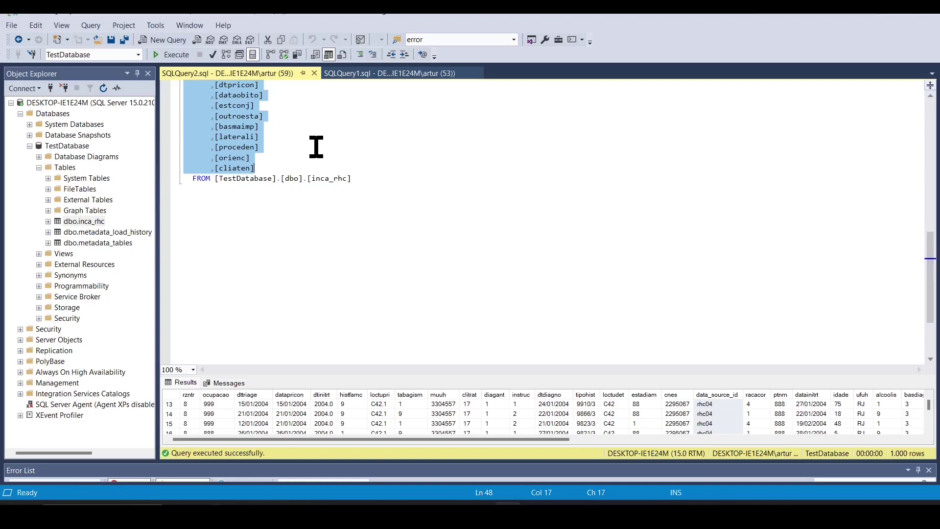
pyautogui.write('*')
pyautogui.scroll(1, 313, 147)
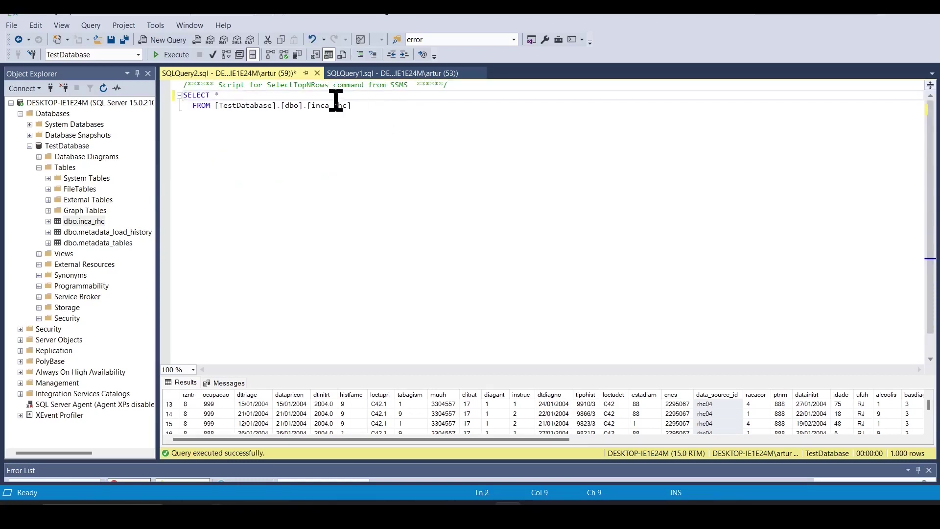
pyautogui.press('BackSpace')
pyautogui.write('count(')
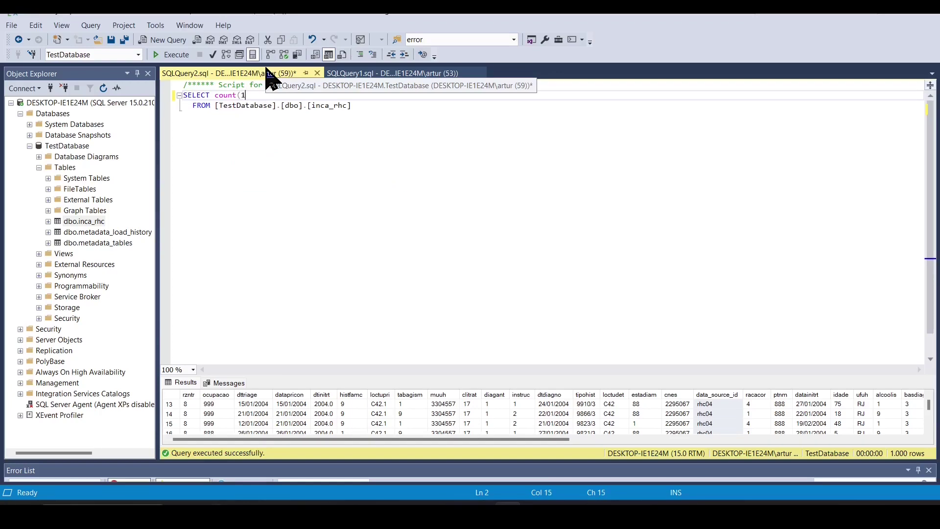
pyautogui.write('1)')
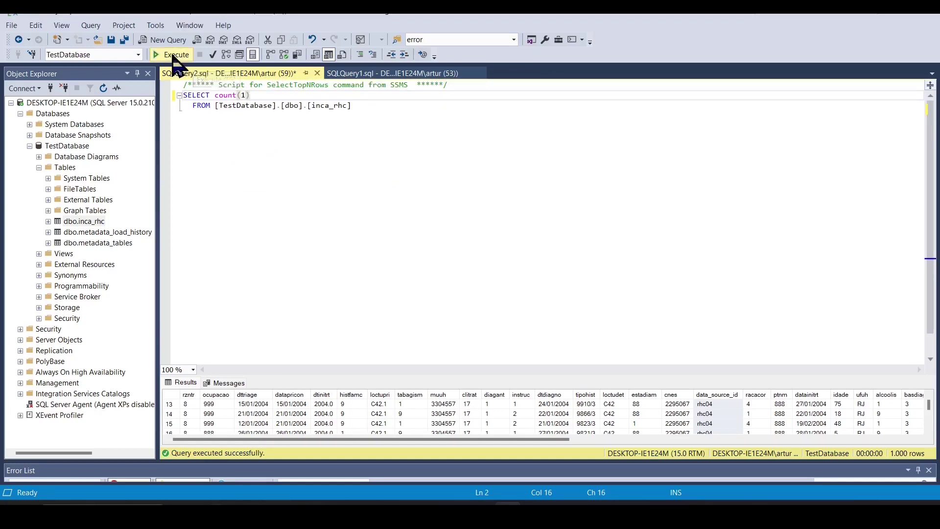
pyautogui.click(173, 55)
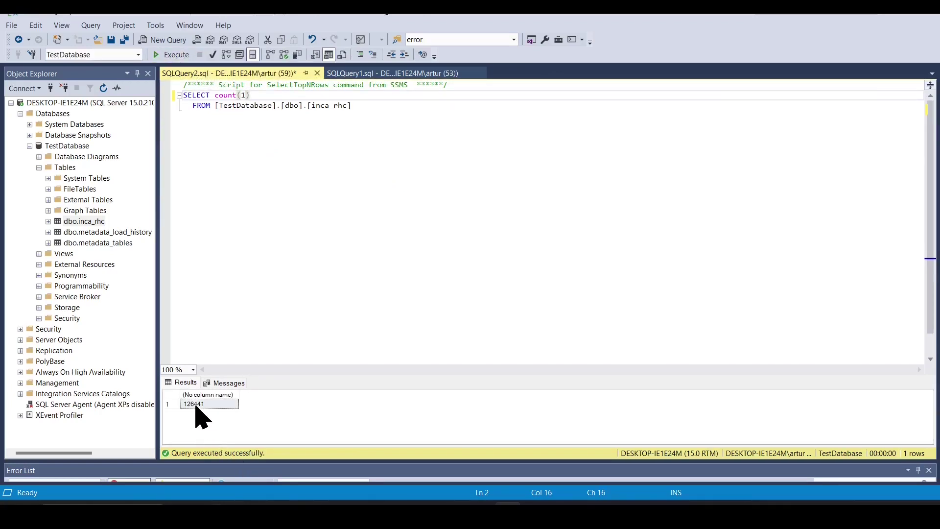
# - Query the top 1000 rows of the dbo.metadata_load_history table to check the recorded loads
pyautogui.click(97, 232)
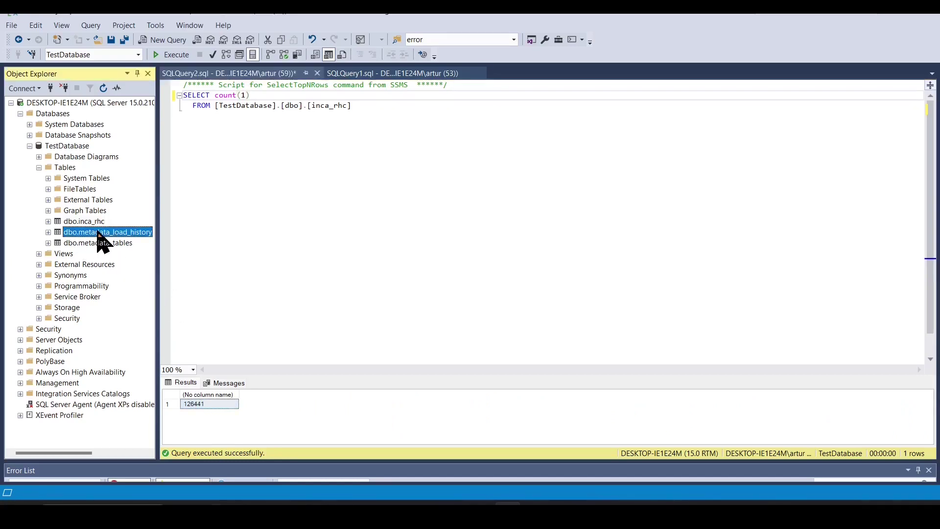
pyautogui.rightClick(97, 232)
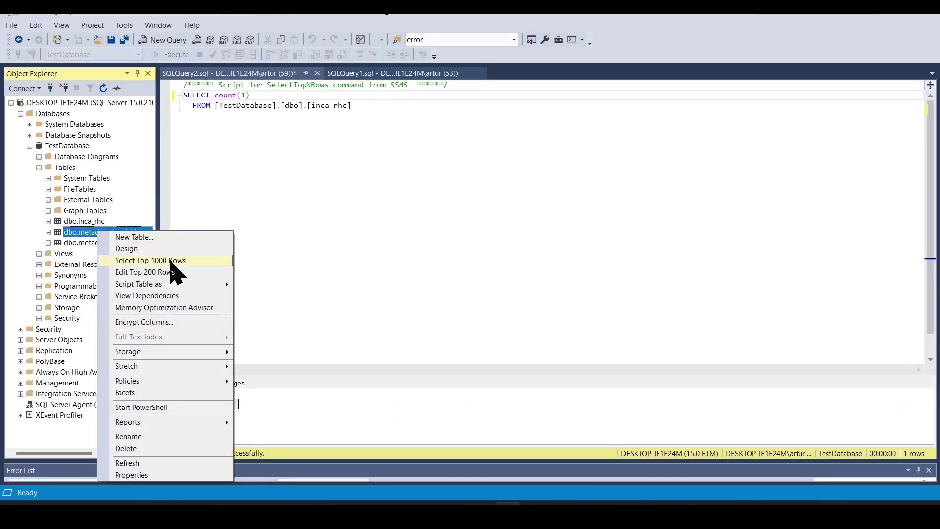
pyautogui.click(171, 262)
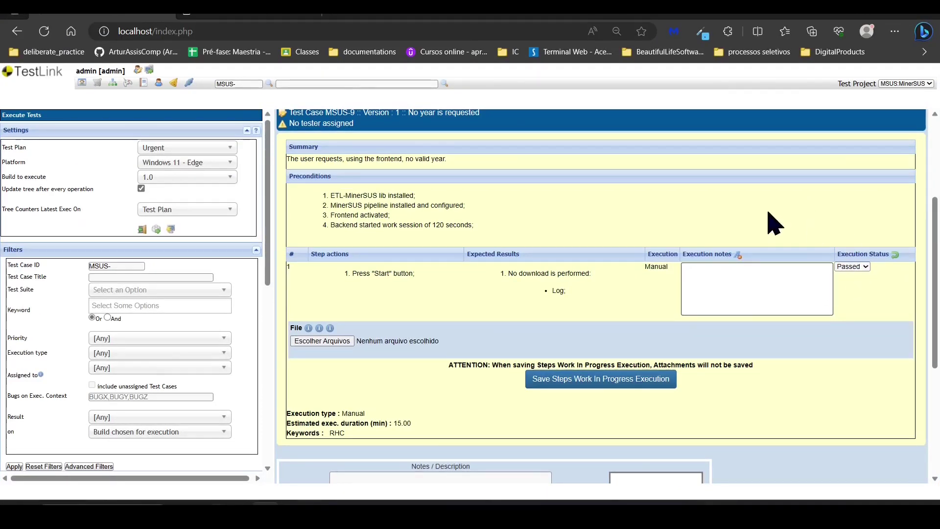
# - Go to the MSUS-9 duration field in TestLink, stop the Clock app's stopwatch, and close the Clock
pyautogui.scroll(-3, 676, 360)
pyautogui.scroll(-2, 686, 365)
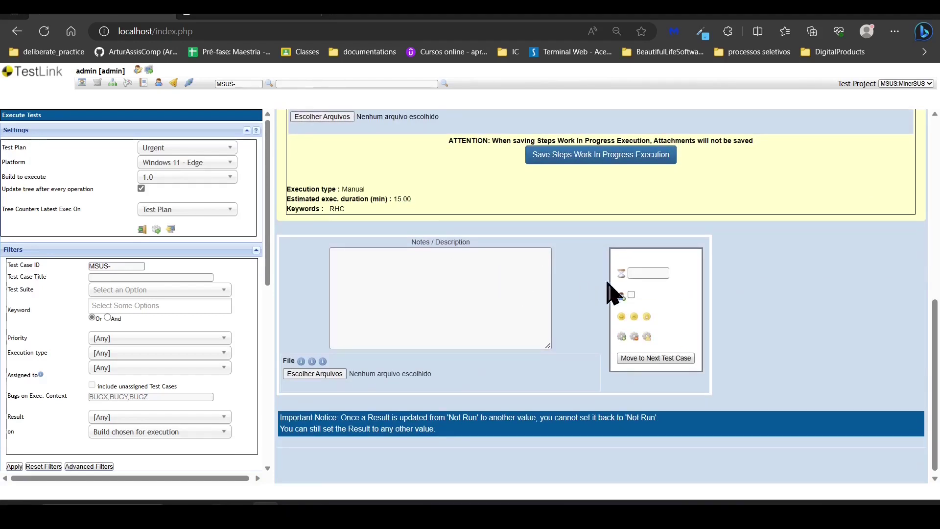
pyautogui.click(648, 273)
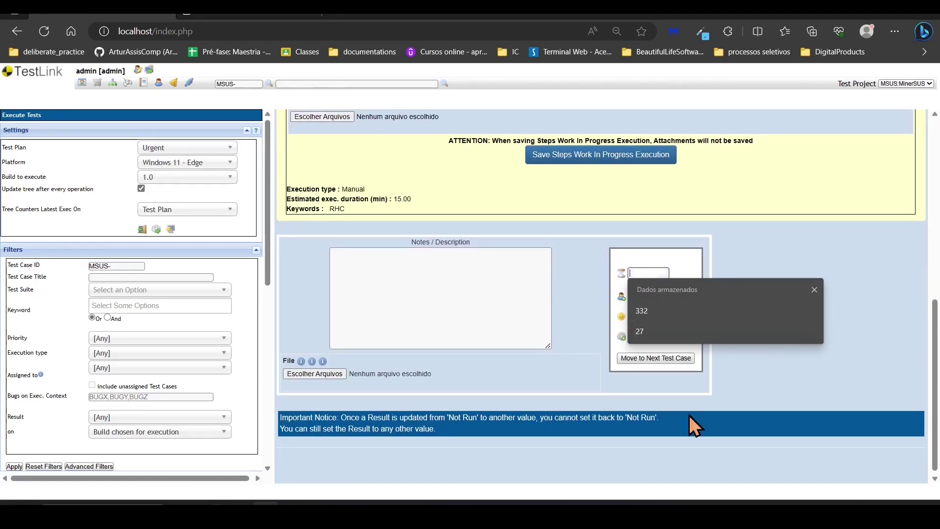
pyautogui.click(481, 512)
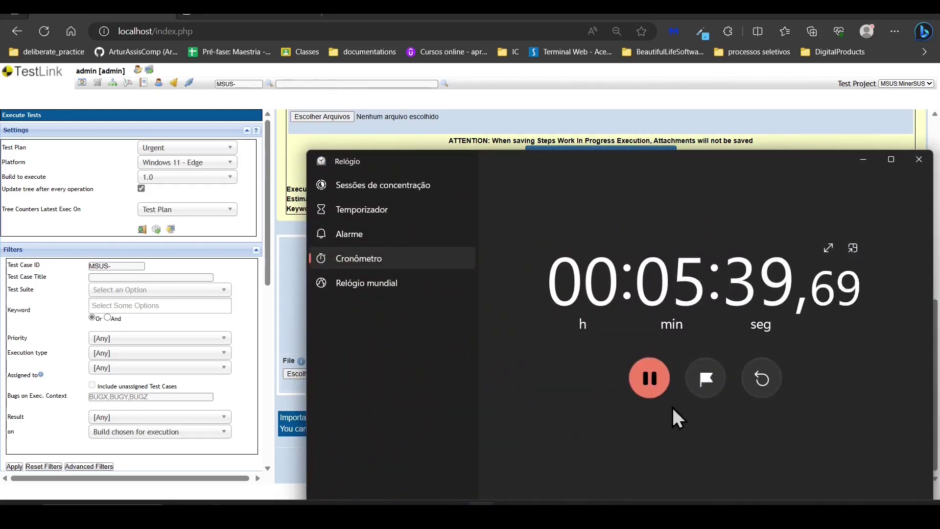
pyautogui.click(651, 376)
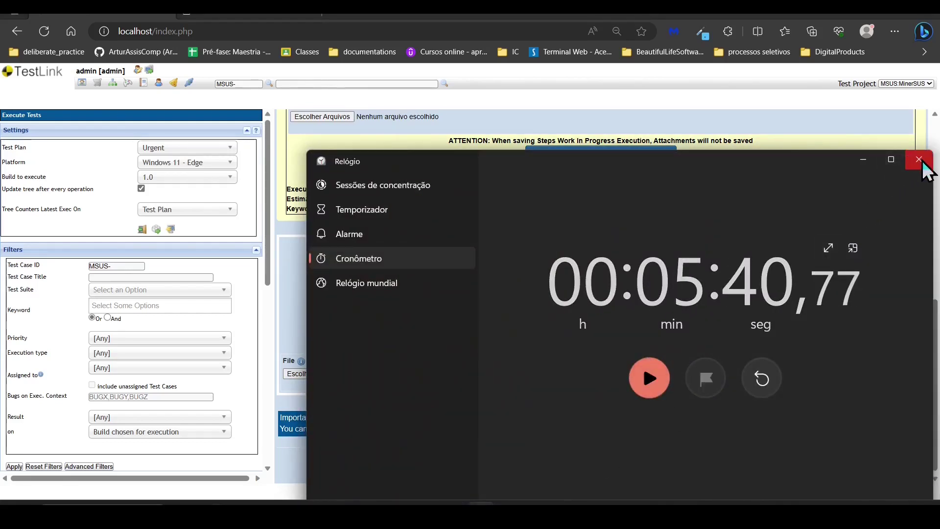
pyautogui.click(919, 159)
# - Record MSUS-9 as passed with an execution duration of 5 and the tester option ticked, moving on to the following test case
pyautogui.click(633, 272)
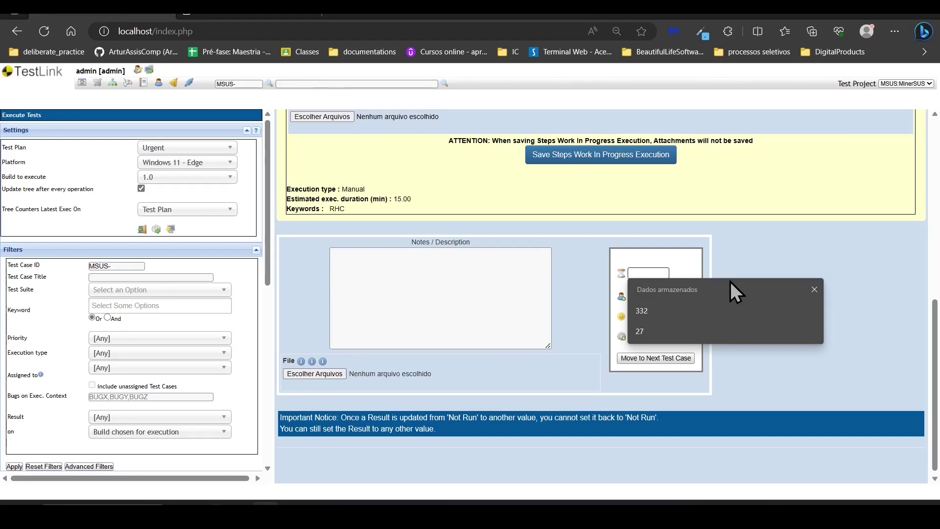
pyautogui.write('5')
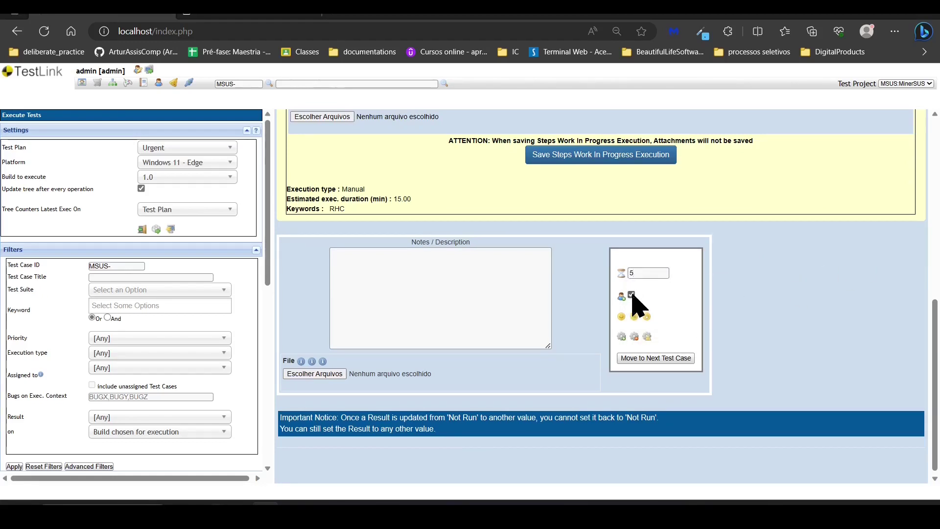
pyautogui.click(621, 337)
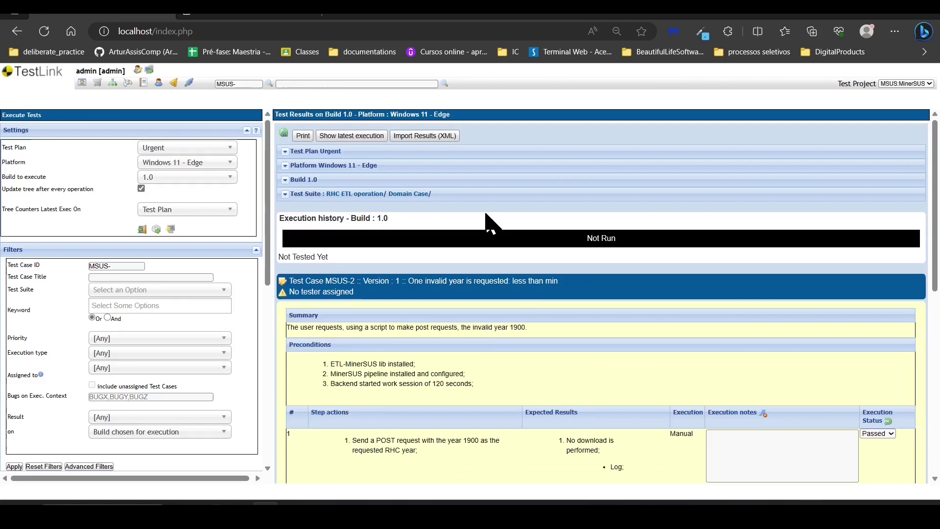
# - Read the summary, preconditions, step action and expected result of test case MSUS-2
pyautogui.scroll(-3, 490, 228)
pyautogui.scroll(-1, 490, 228)
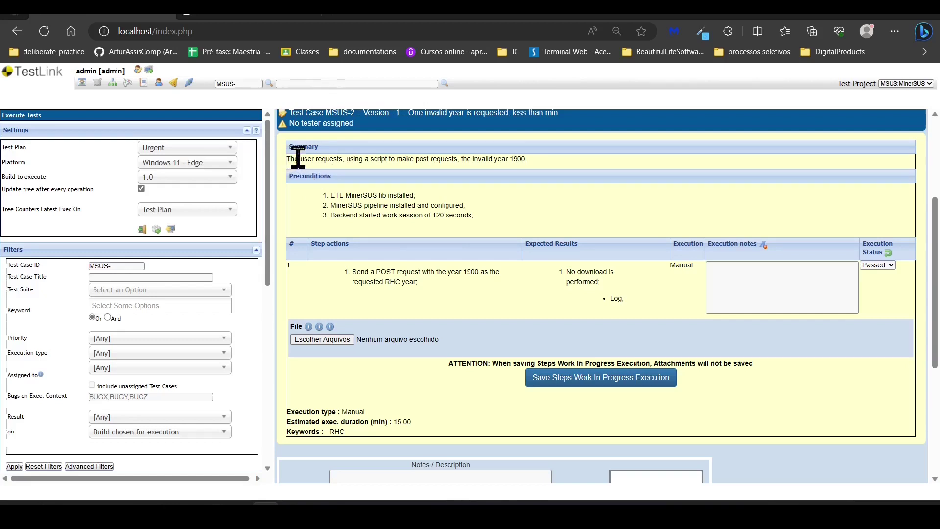
pyautogui.doubleClick(424, 159)
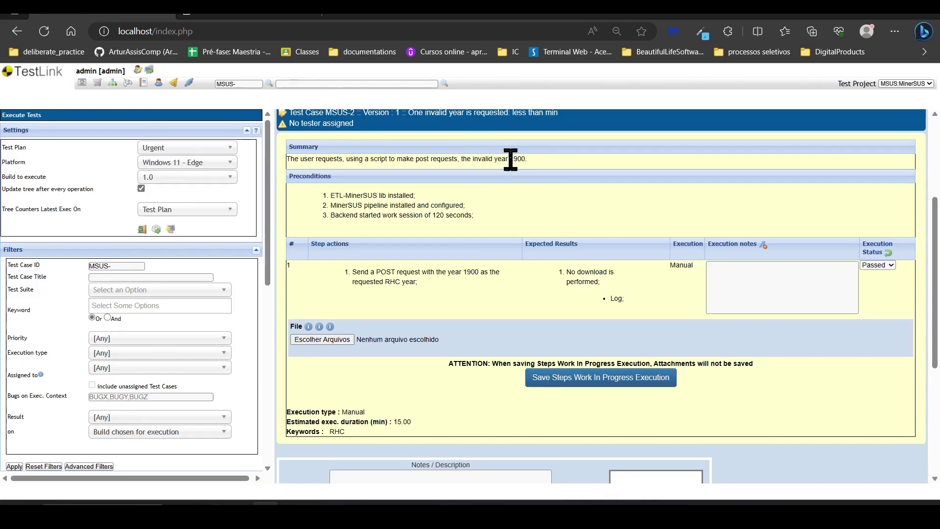
pyautogui.scroll(3, 508, 169)
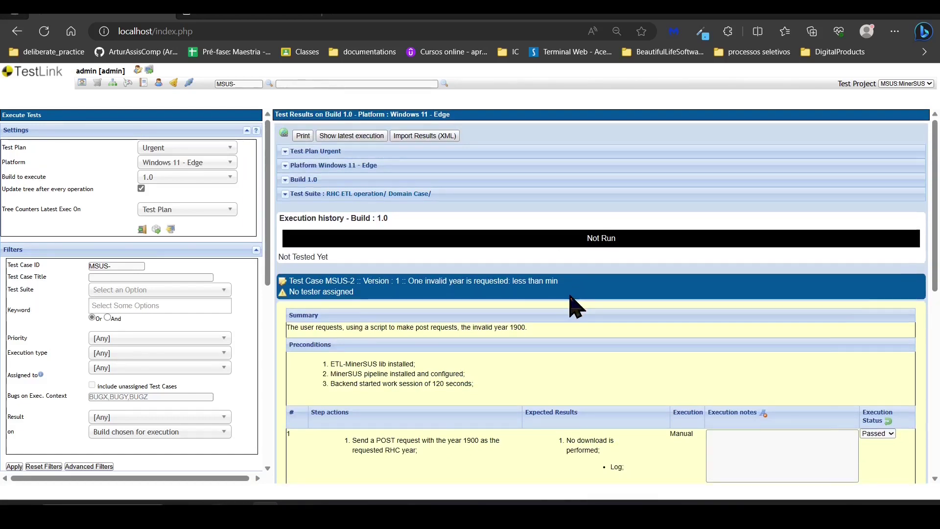
pyautogui.scroll(-1, 568, 291)
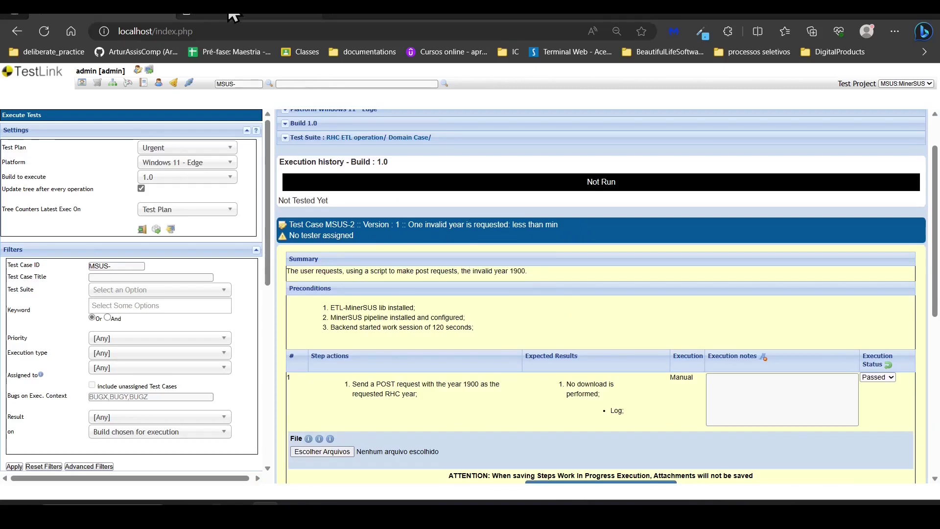
# - Switch to the MinerSUS frontend, expand the RHC system, and examine its list of available years
pyautogui.click(212, 16)
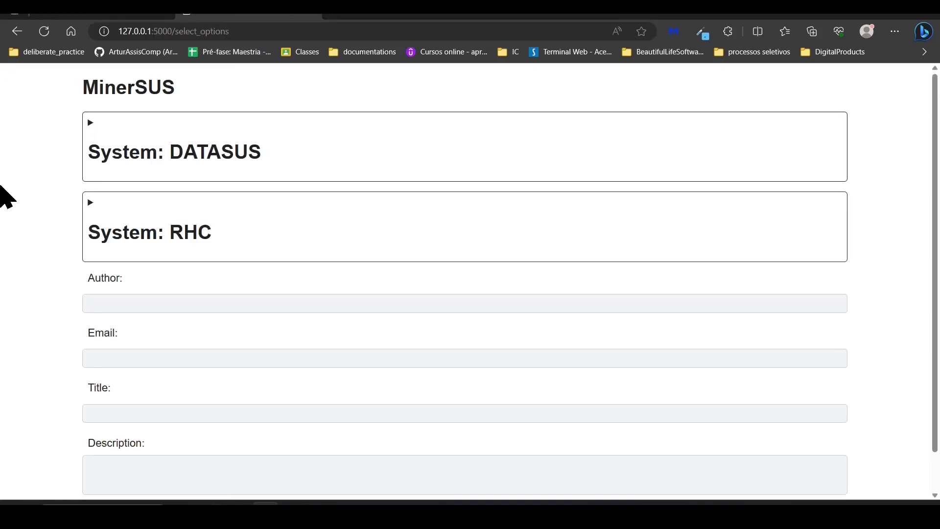
pyautogui.scroll(-1, 4, 196)
pyautogui.click(147, 189)
pyautogui.scroll(-2, 13, 269)
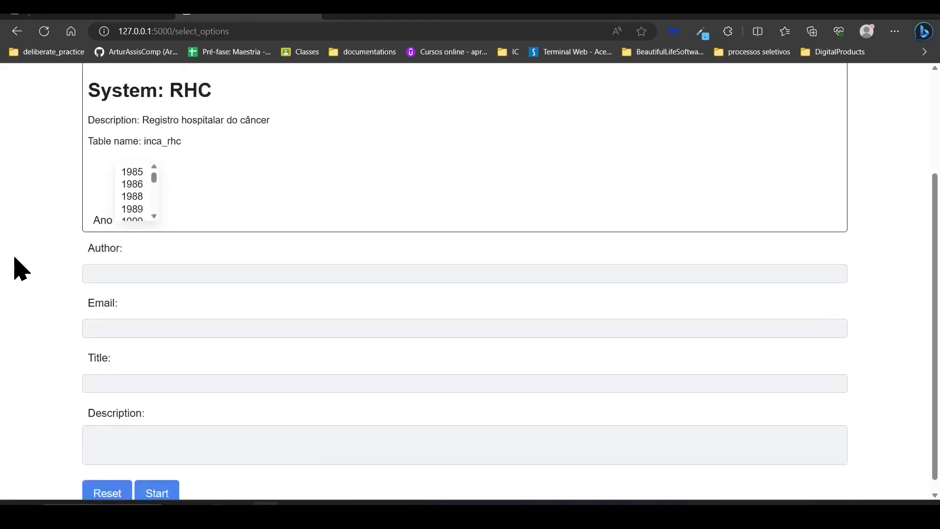
pyautogui.scroll(-1, 147, 183)
pyautogui.scroll(-6, 147, 184)
pyautogui.scroll(4, 147, 185)
pyautogui.scroll(3, 146, 184)
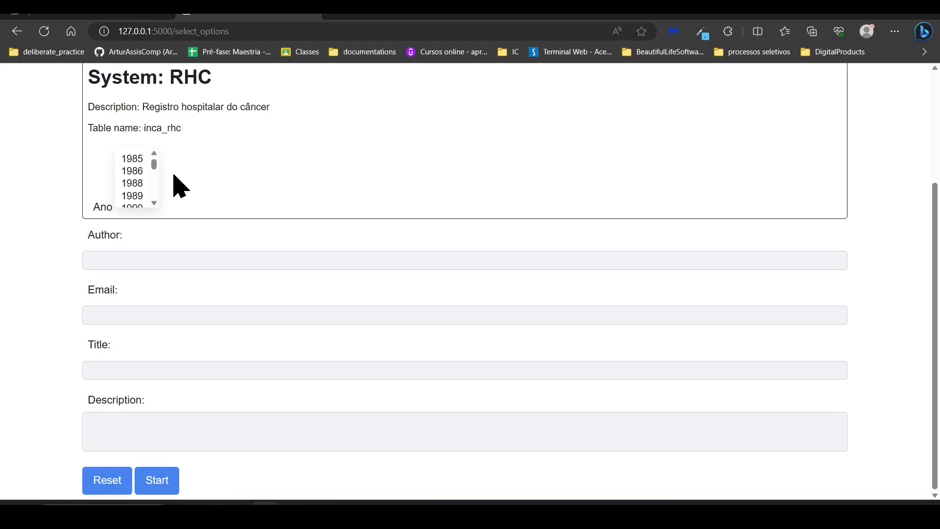
# - Select the range of years from 1985 in the RHC year list, and reduce the selection to 1988
pyautogui.moveTo(154, 165); pyautogui.dragTo(126, 204)
pyautogui.click(205, 174)
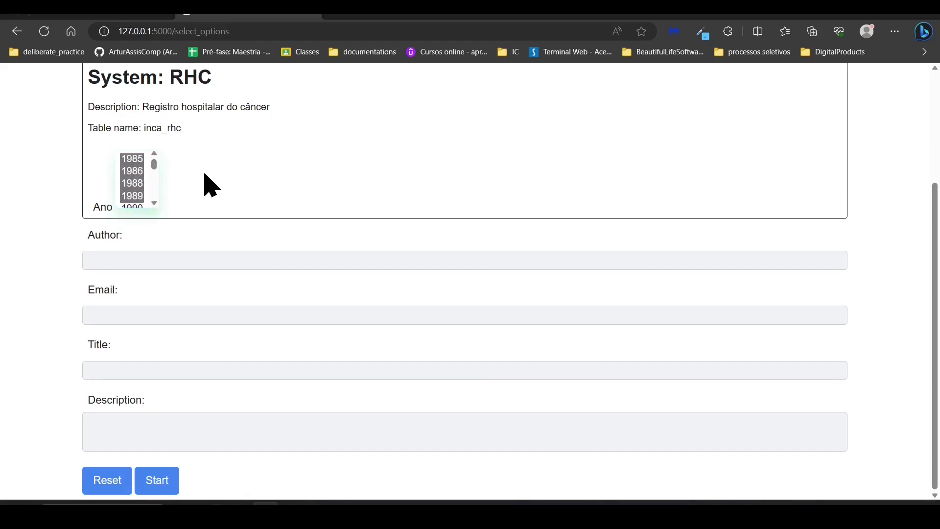
pyautogui.click(133, 184)
pyautogui.click(170, 175)
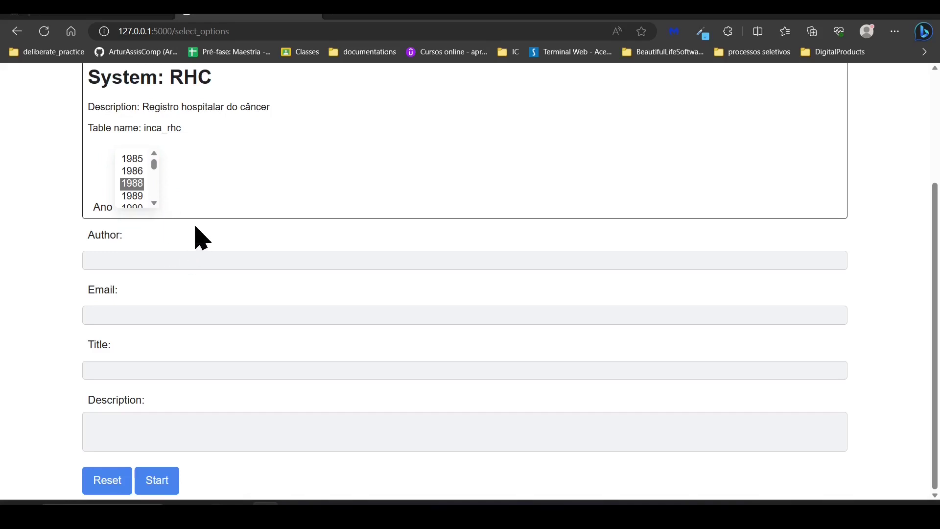
# - Copy the MinerSUS frontend page's address, 127.0.0.1:5000/select_options
pyautogui.moveTo(245, 30); pyautogui.dragTo(119, 38)
pyautogui.hotkey('ctrl', 'c')
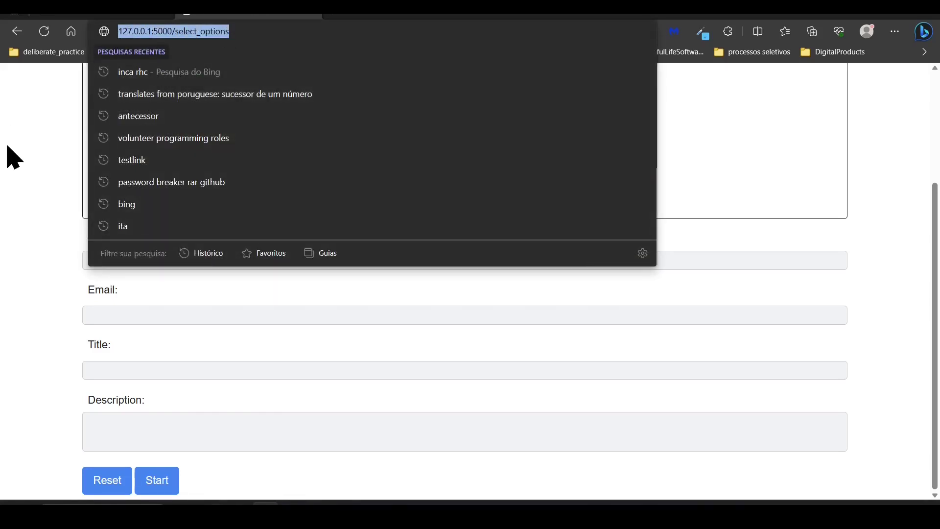
pyautogui.click(226, 185)
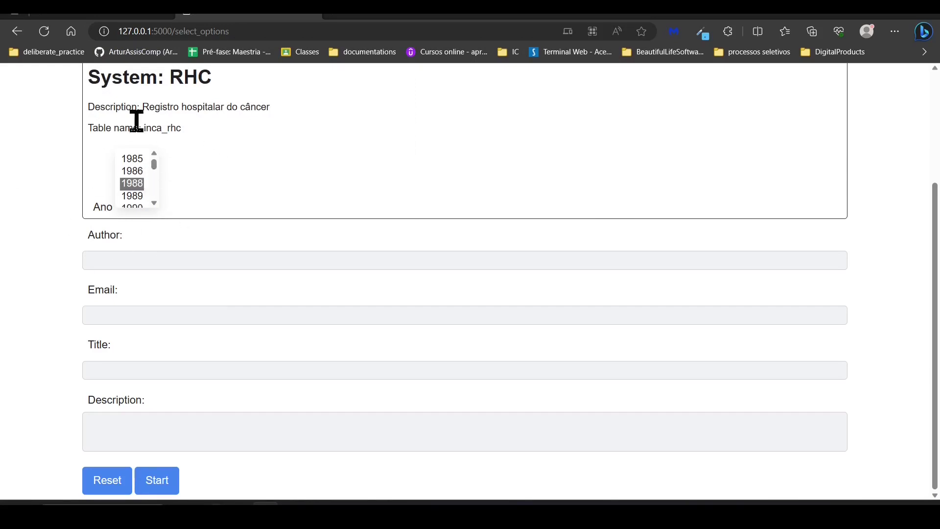
# - Return to TestLink and highlight the MSUS-2 summary and its invalid year 1900
pyautogui.click(95, 12)
pyautogui.moveTo(529, 271); pyautogui.dragTo(287, 269)
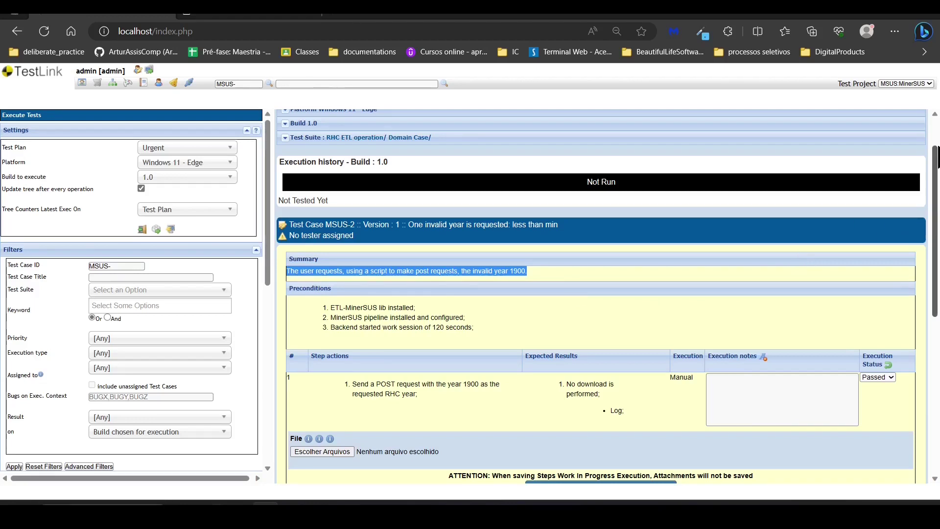
pyautogui.click(564, 278)
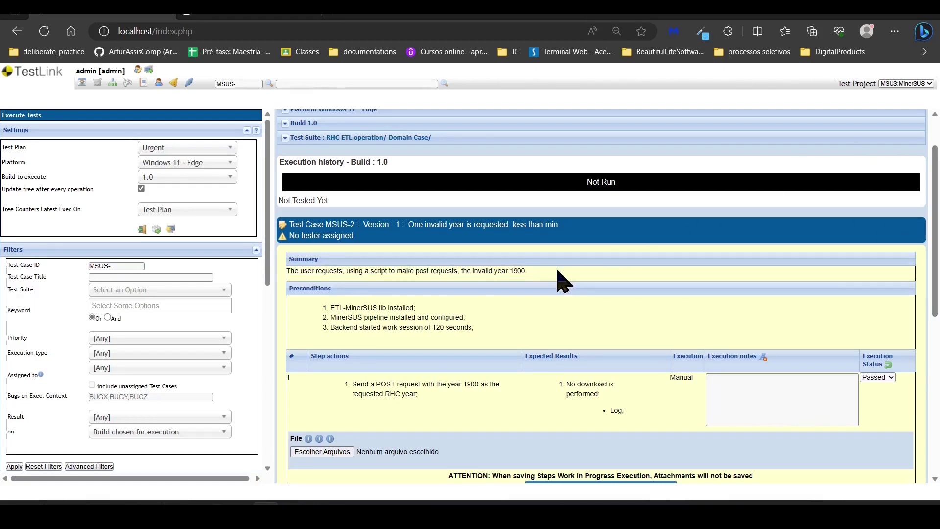
pyautogui.moveTo(514, 271); pyautogui.dragTo(529, 271)
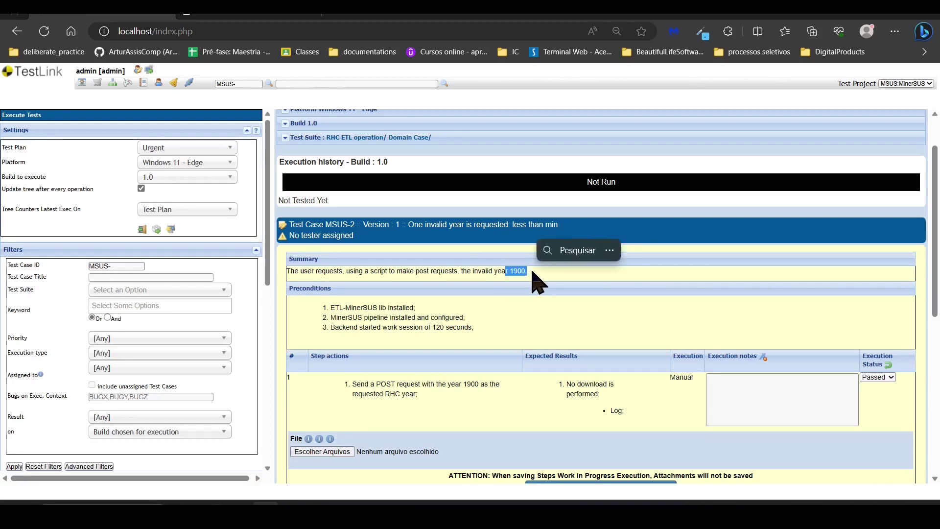
# - Review the MSUS-2 test case, switch to the MinerSUS frontend, and start the RHC request for year 1988
pyautogui.scroll(-3, 542, 315)
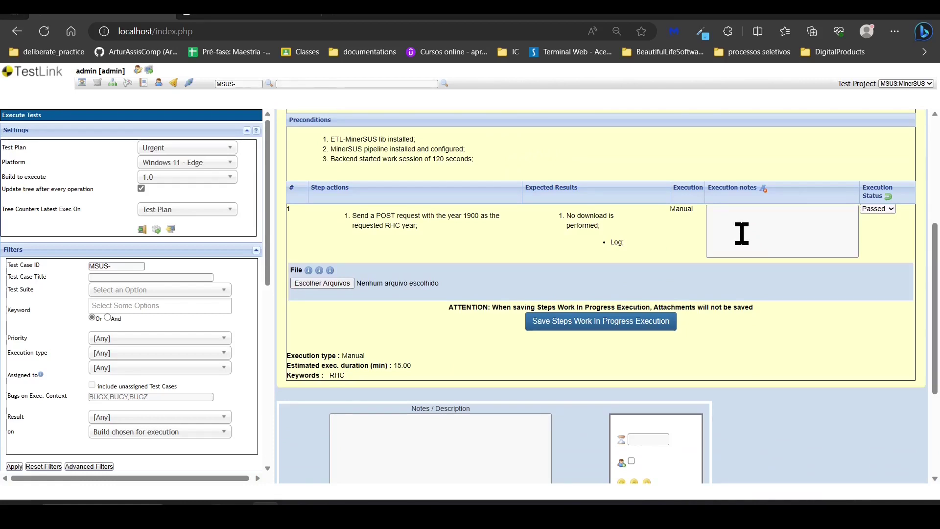
pyautogui.scroll(3, 422, 358)
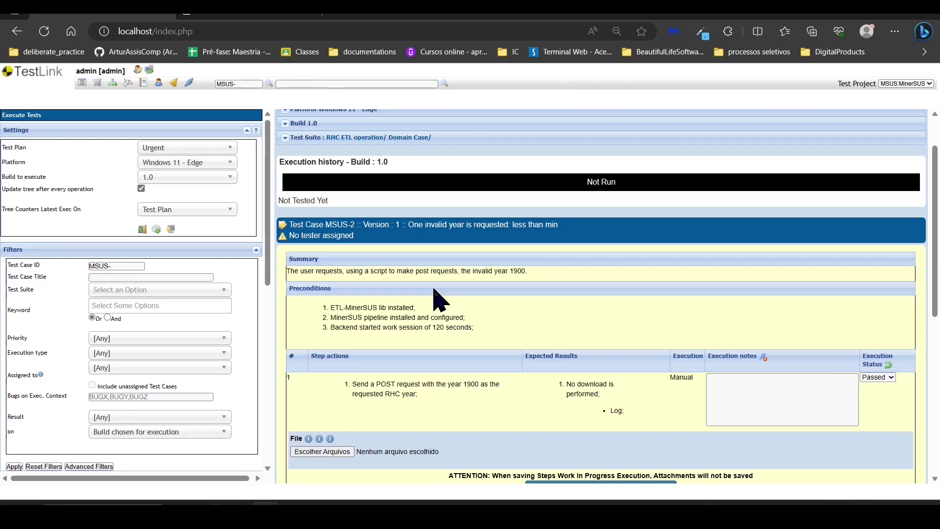
pyautogui.click(236, 14)
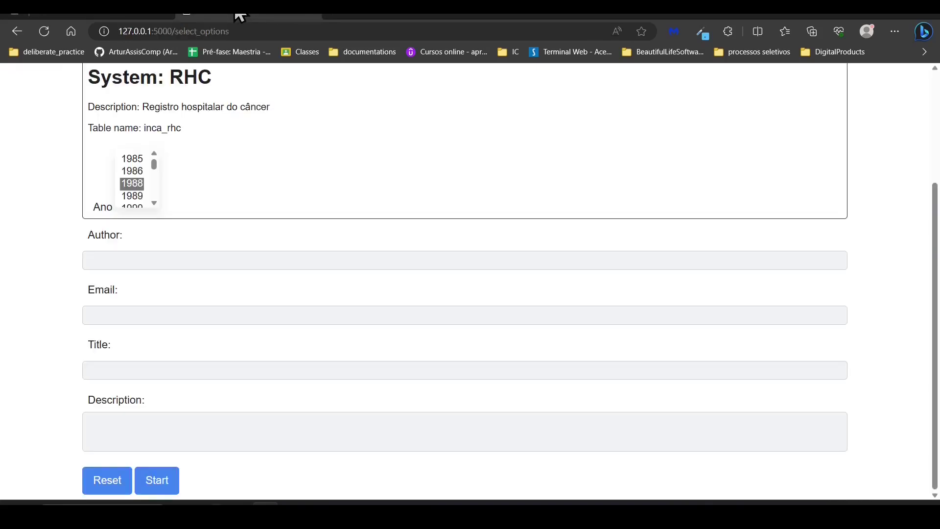
pyautogui.scroll(3, 10, 169)
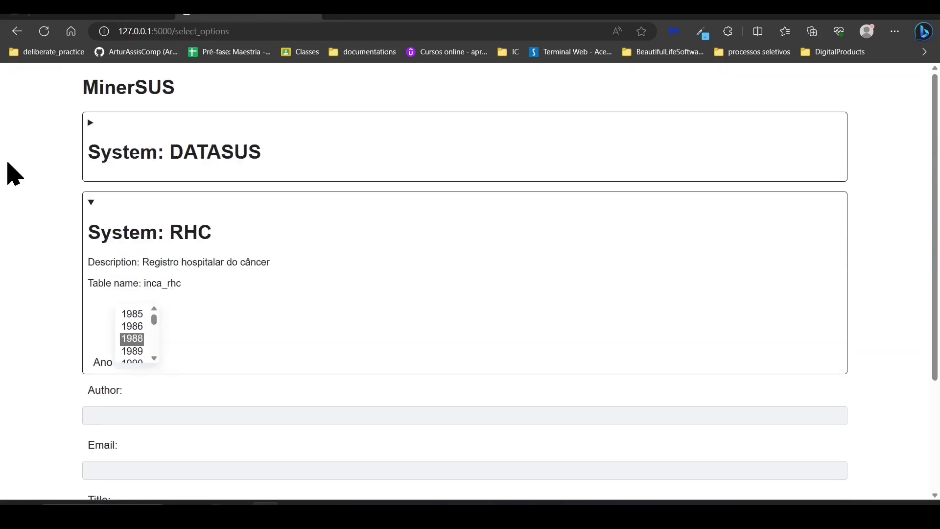
pyautogui.scroll(-3, 8, 167)
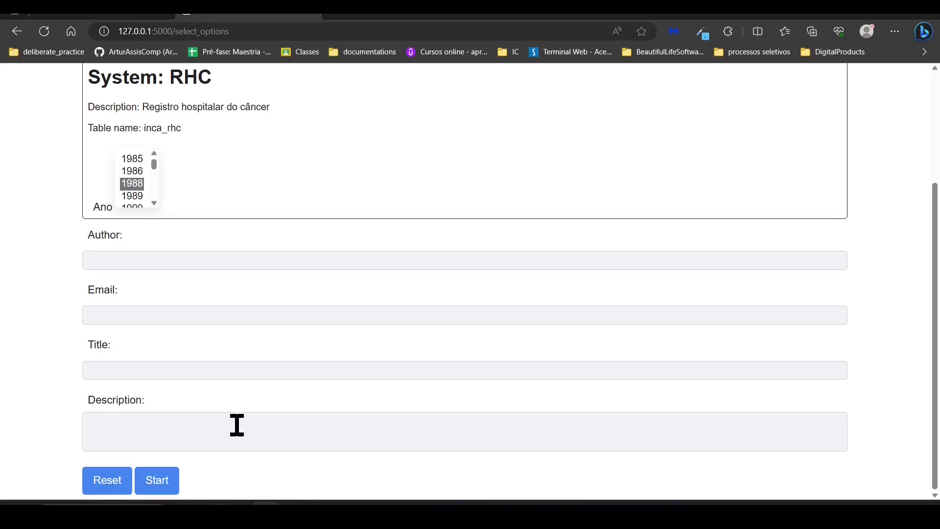
pyautogui.click(167, 482)
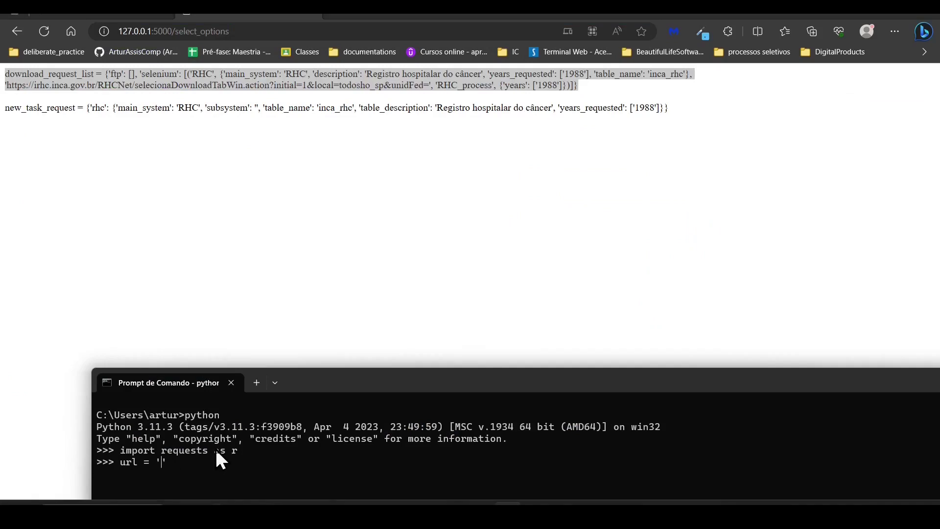
pyautogui.hotkey('ctrl', 'v')
pyautogui.press('Return')
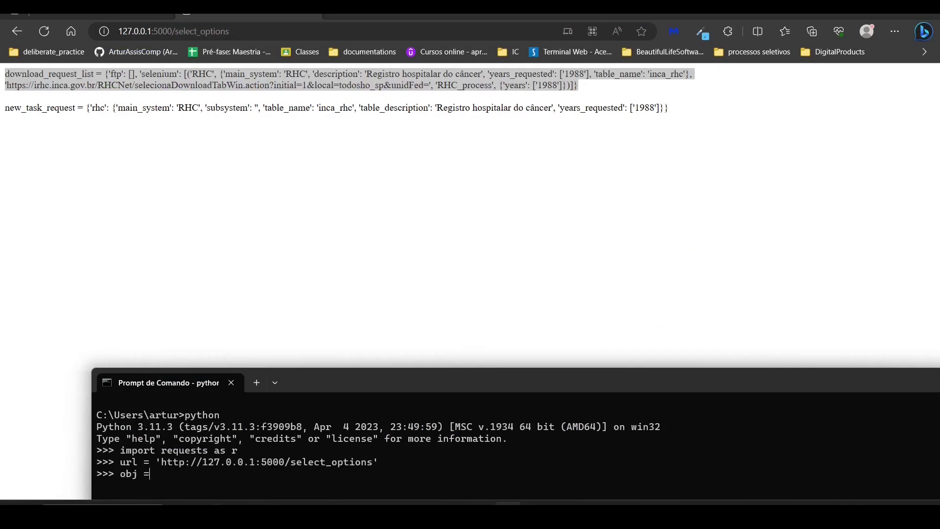
pyautogui.click(80, 88)
pyautogui.hotkey('alt', 'Tab')
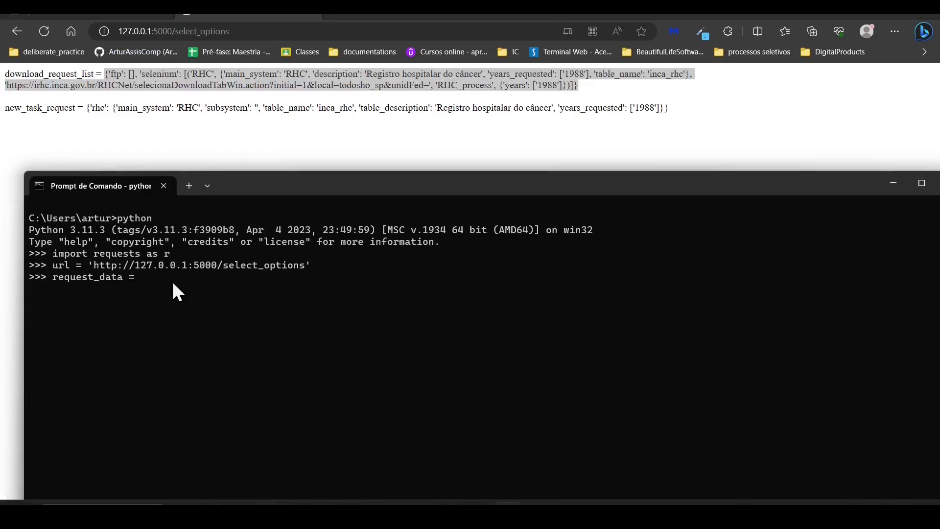
pyautogui.write("{'ftp': [], 'selenium': [('RHC', {'main_system': 'RHC', 'description': 'Registro hospitalar do câncer', 'years_requested': ['1988'], 'table_name': 'inca_rhc'}, 'https://irhc.inca.gov.br/RHCNet/selecionaDownloadTabWin.action?initial=1&local=todosho_sp&unidFed=', 'RHC_process', {'years': ['1988']})]}")
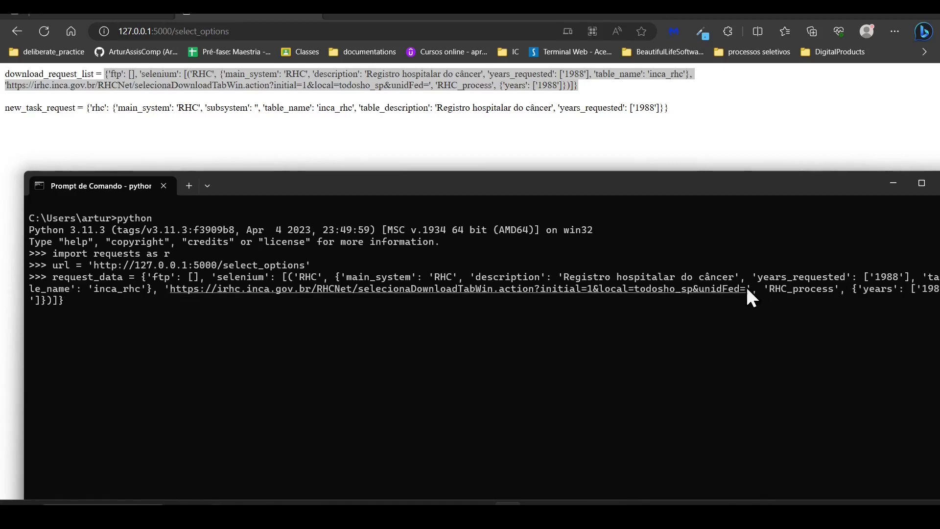
pyautogui.press('Return')
# - Send request_data as JSON in a POST request to url, correcting the call to use the module alias r
pyautogui.write('requests.post(url, json =')
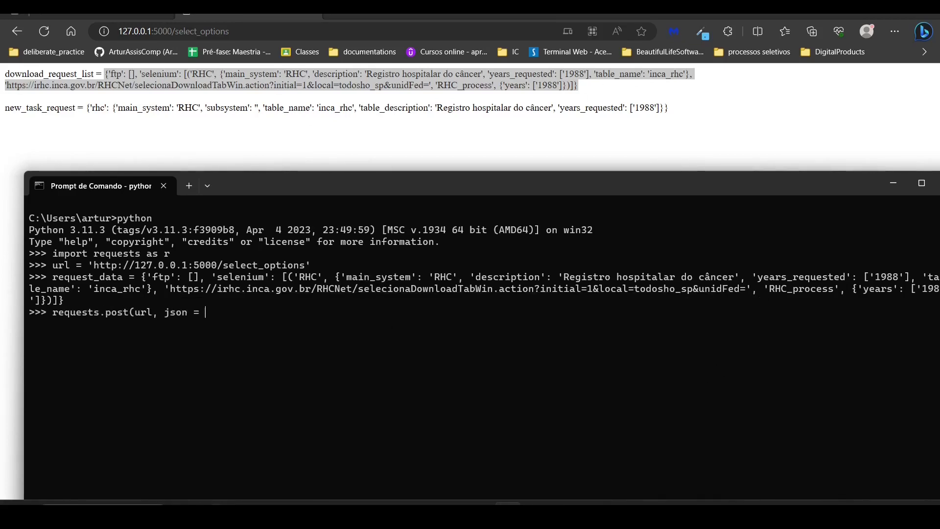
pyautogui.write(' request_data)')
pyautogui.press('Return')
pyautogui.press('Up')
pyautogui.press('Home')
pyautogui.press('Right')
pyautogui.press('Delete')
pyautogui.press('Delete')
pyautogui.press('Delete')
pyautogui.press('Delete')
pyautogui.press('Delete')
pyautogui.press('Delete')
pyautogui.press('Delete')
pyautogui.press('Return')
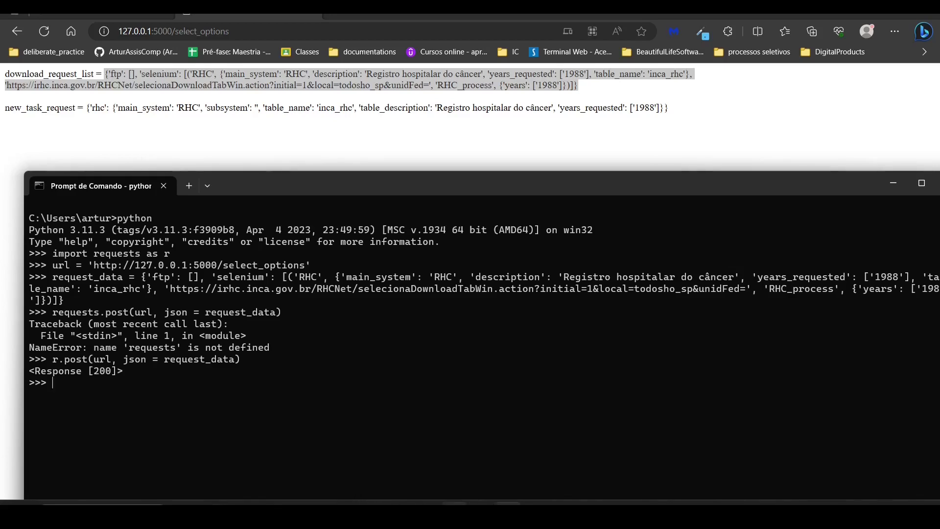
# - Switch to the VS Code terminal, rerun ETL-MinerSUS, and highlight the requested year 1988 in its log
pyautogui.click(392, 500)
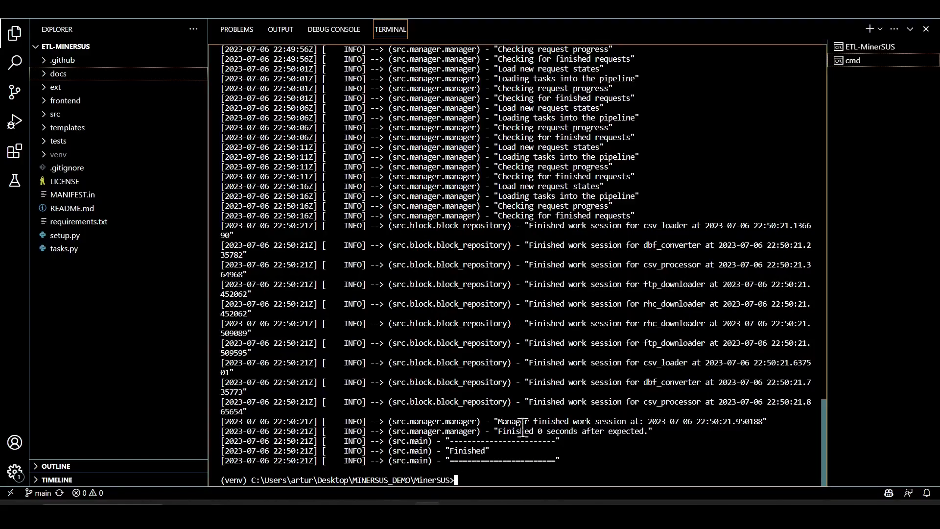
pyautogui.press('Up')
pyautogui.press('BackSpace')
pyautogui.press('Return')
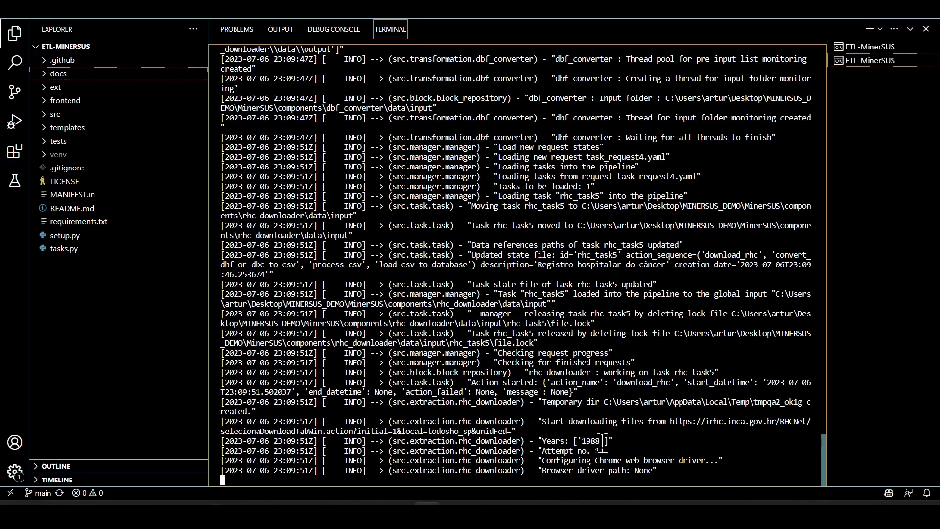
pyautogui.moveTo(607, 441); pyautogui.dragTo(573, 460)
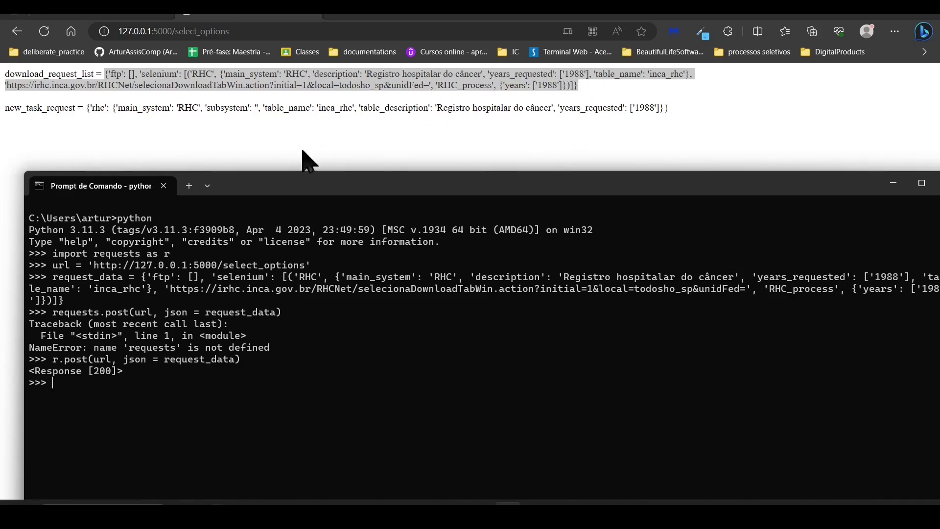
# - Open the Clock app's stopwatch, reset it to zero, start it, and minimize its window
pyautogui.click(108, 17)
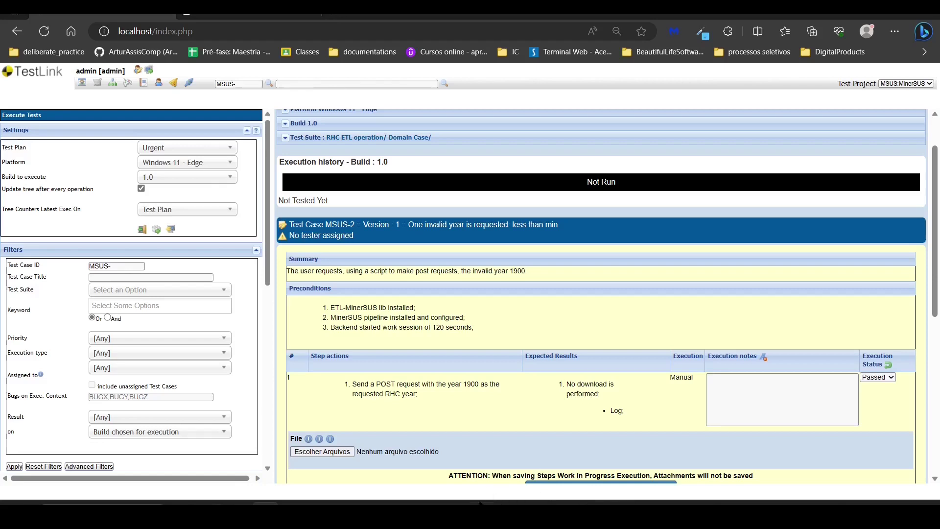
pyautogui.click(481, 511)
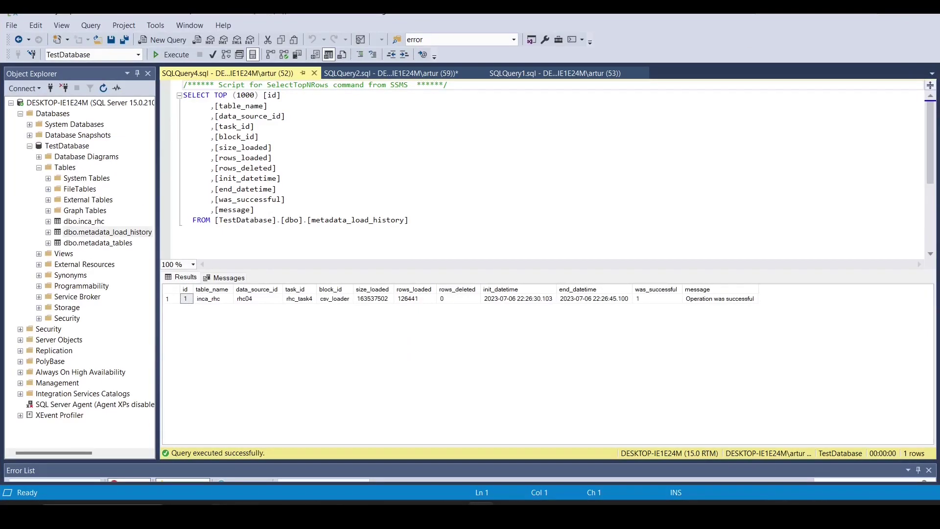
pyautogui.hotkey('alt', 'Tab')
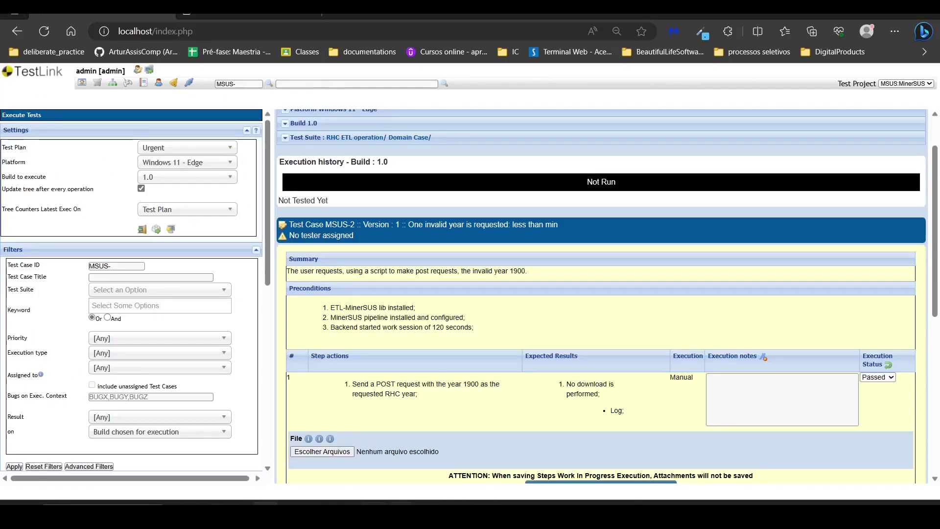
pyautogui.moveTo(453, 512)
pyautogui.click(107, 501)
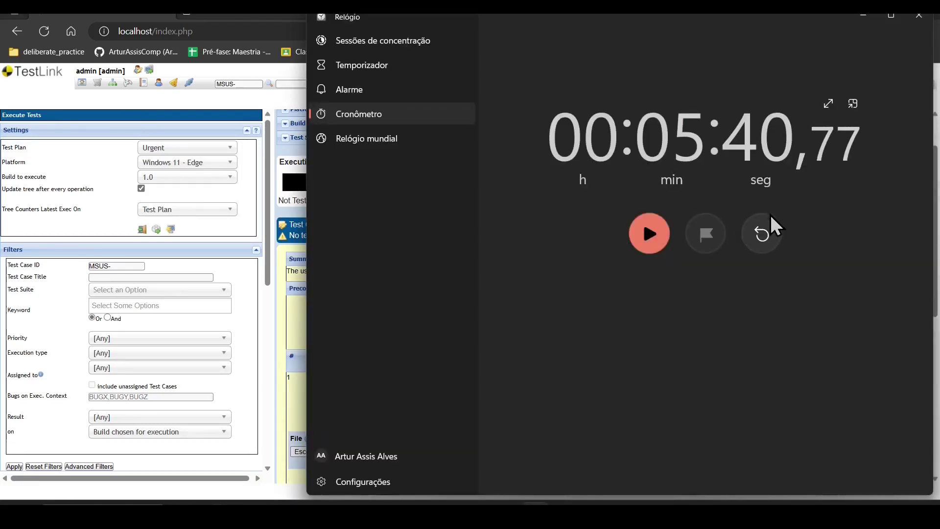
pyautogui.click(765, 229)
pyautogui.click(651, 236)
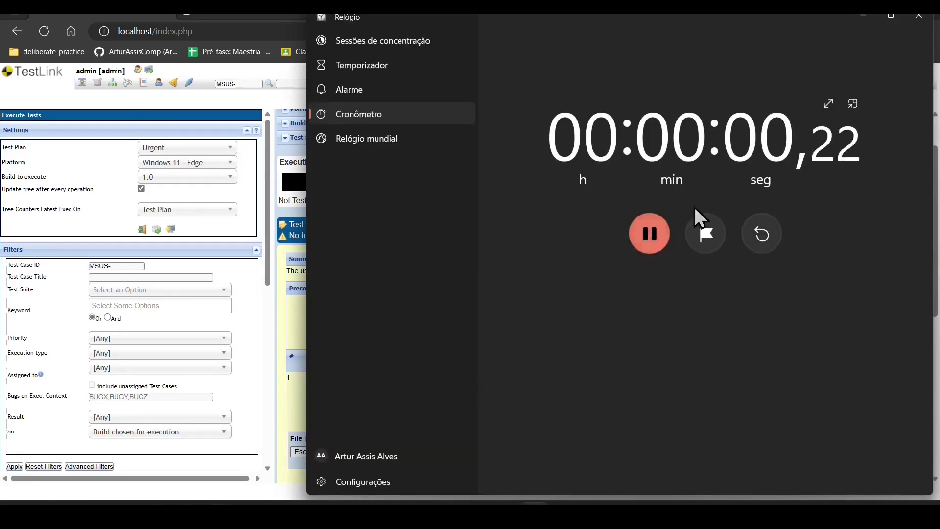
pyautogui.click(857, 19)
# - Start a 120-second backend work session in the VS Code terminal with ETL-MinerSUS -t 120, and return to TestLink
pyautogui.click(427, 501)
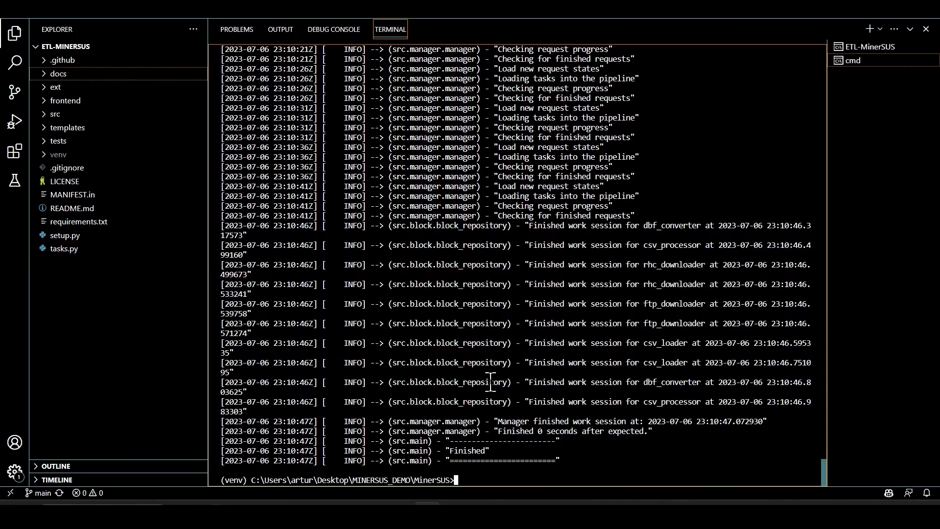
pyautogui.press('Up')
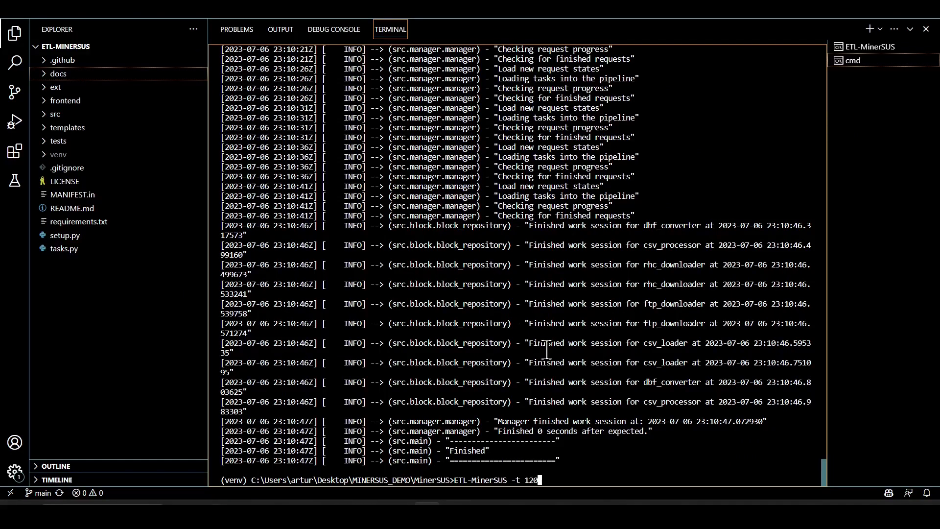
pyautogui.press('Return')
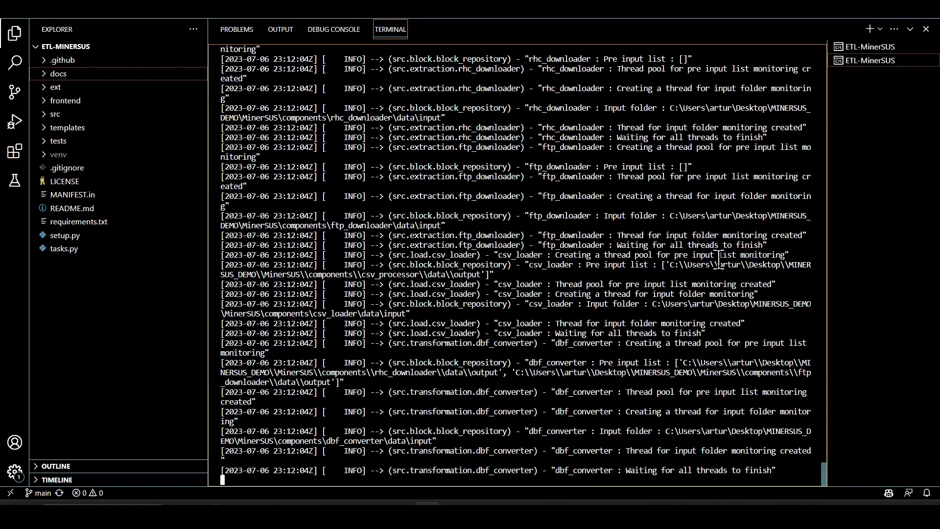
pyautogui.click(875, 20)
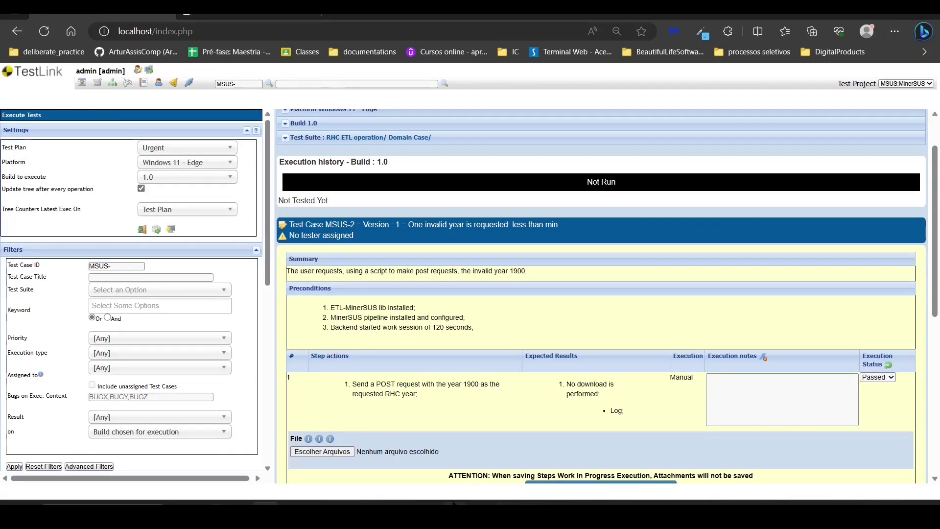
# - In the Python prompt, redefine request_data with 1900 as the year in both 'years_requested' and 'years'
pyautogui.click(473, 505)
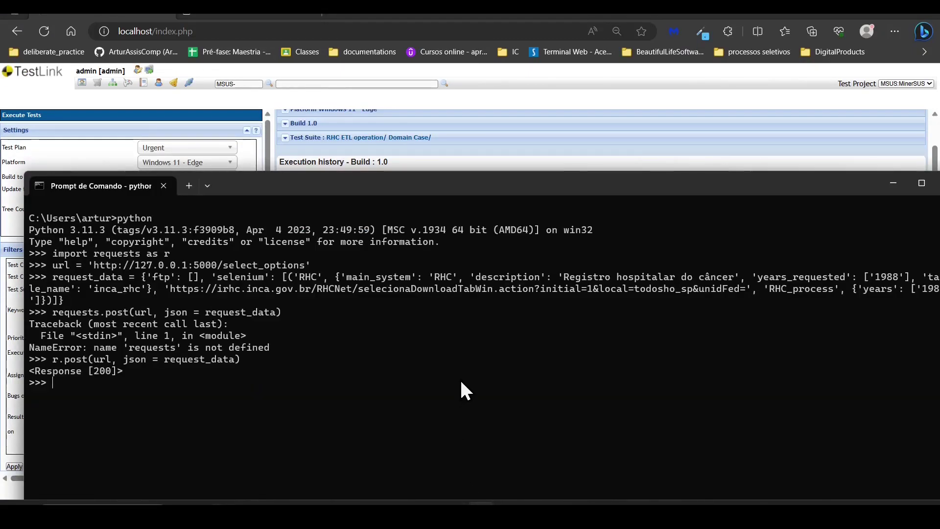
pyautogui.press('Up')
pyautogui.press('Up')
pyautogui.press('Up')
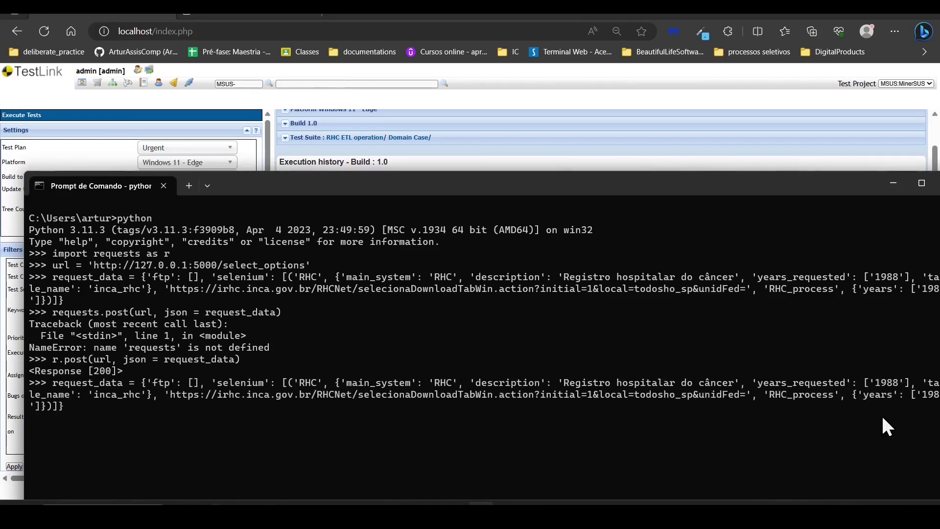
pyautogui.press('Left')
pyautogui.press('Left')
pyautogui.press('Left')
pyautogui.press('Left')
pyautogui.press('Left')
pyautogui.press('Left')
pyautogui.press('Left')
pyautogui.press('Left')
pyautogui.press('Left')
pyautogui.press('Left')
pyautogui.press('Left')
pyautogui.press('Left')
pyautogui.press('Left')
pyautogui.press('Left')
pyautogui.press('Left')
pyautogui.hotkey('alt', 'Return')
pyautogui.hotkey('alt', 'Tab')
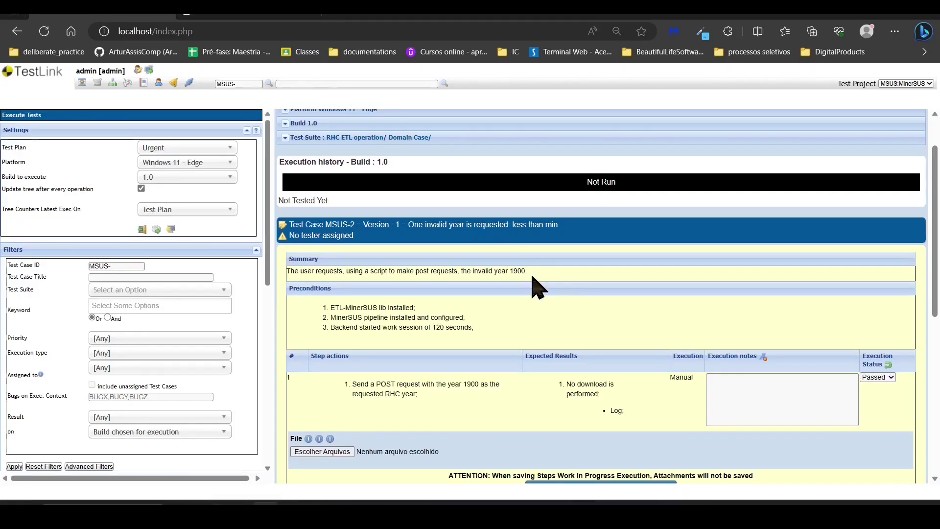
pyautogui.hotkey('alt', 'Tab')
pyautogui.hotkey('ctrl', 'Right')
pyautogui.hotkey('ctrl', 'Right')
pyautogui.press('Right')
pyautogui.press('Right')
pyautogui.press('Right')
pyautogui.press('Right')
pyautogui.press('Right')
pyautogui.press('Right')
pyautogui.press('BackSpace')
pyautogui.press('BackSpace')
pyautogui.write('00')
pyautogui.hotkey('ctrl', 'Left')
pyautogui.hotkey('ctrl', 'Left')
pyautogui.hotkey('ctrl', 'Left')
pyautogui.hotkey('ctrl', 'Left')
pyautogui.hotkey('ctrl', 'Left')
pyautogui.hotkey('ctrl', 'Left')
pyautogui.hotkey('ctrl', 'Left')
pyautogui.press('Right')
pyautogui.press('Right')
pyautogui.press('Right')
pyautogui.press('Right')
pyautogui.press('Right')
pyautogui.press('Right')
pyautogui.press('BackSpace')
pyautogui.press('BackSpace')
pyautogui.write('00')
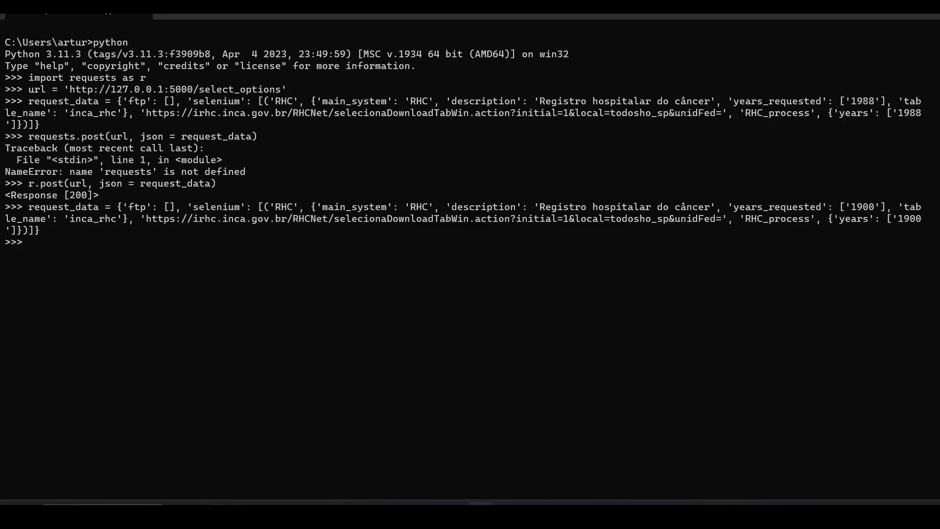
# - Post the year 1900 request with r.post(url, json = request_data), and minimize the Python prompt
pyautogui.press('Up')
pyautogui.press('Up')
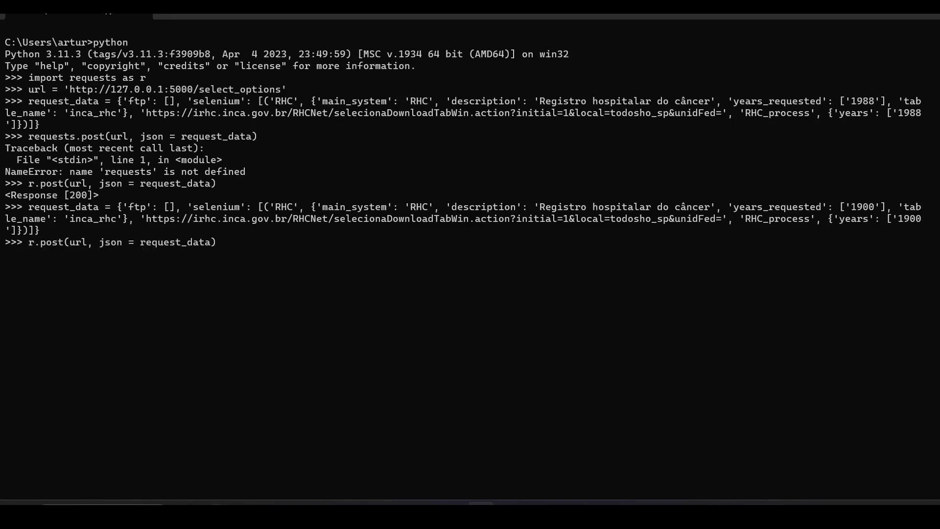
pyautogui.press('Return')
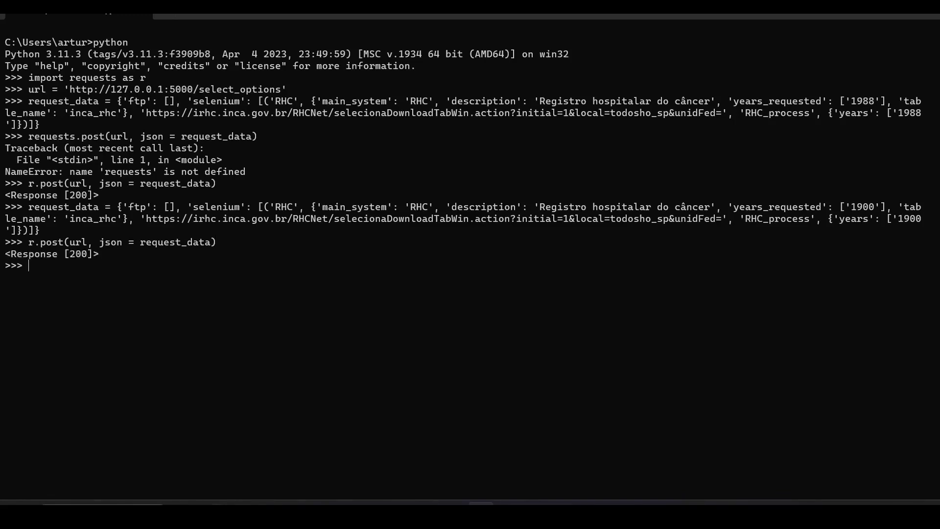
pyautogui.click(876, 17)
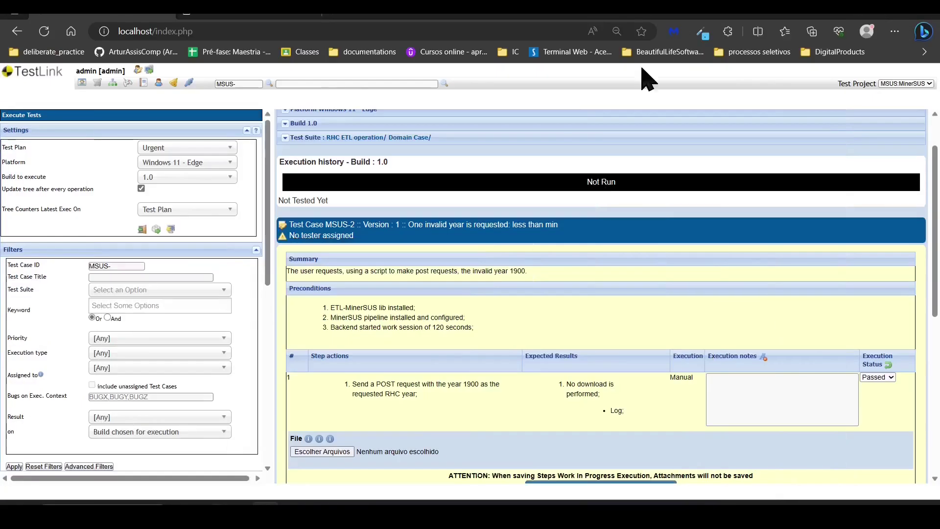
# - Check the end of the backend work session's log in the VS Code terminal, and return to TestLink
pyautogui.moveTo(481, 510)
pyautogui.click(427, 510)
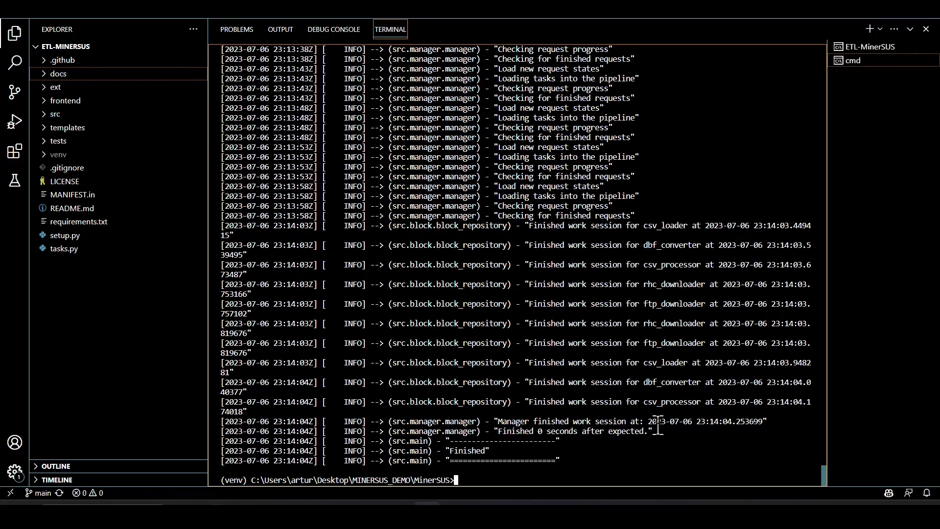
pyautogui.click(866, 12)
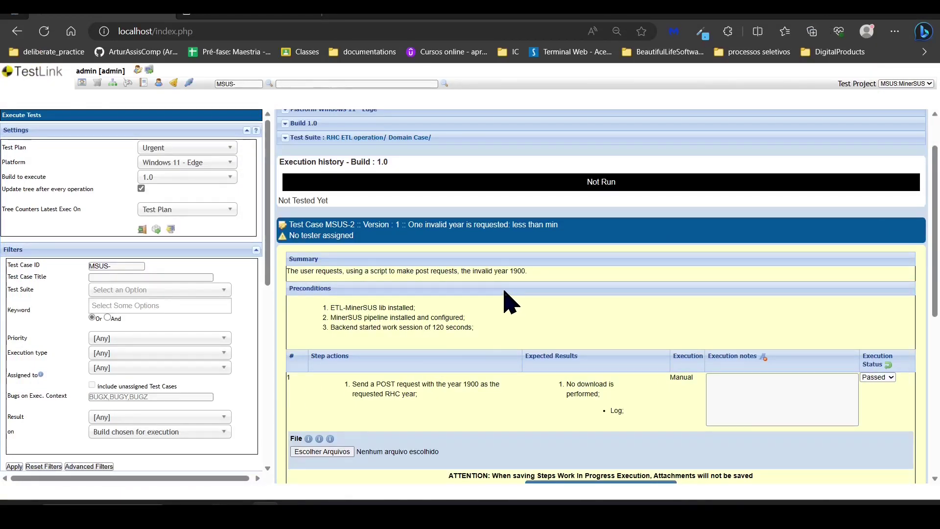
# - Review the invalid year in the summary and the expected result of test case MSUS-2
pyautogui.moveTo(528, 271); pyautogui.dragTo(508, 271)
pyautogui.scroll(-5, 625, 323)
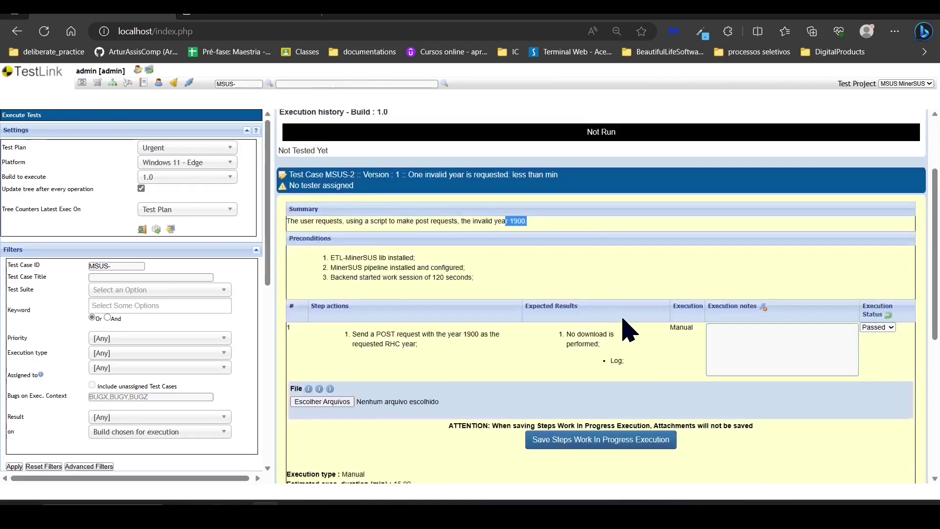
pyautogui.scroll(2, 622, 319)
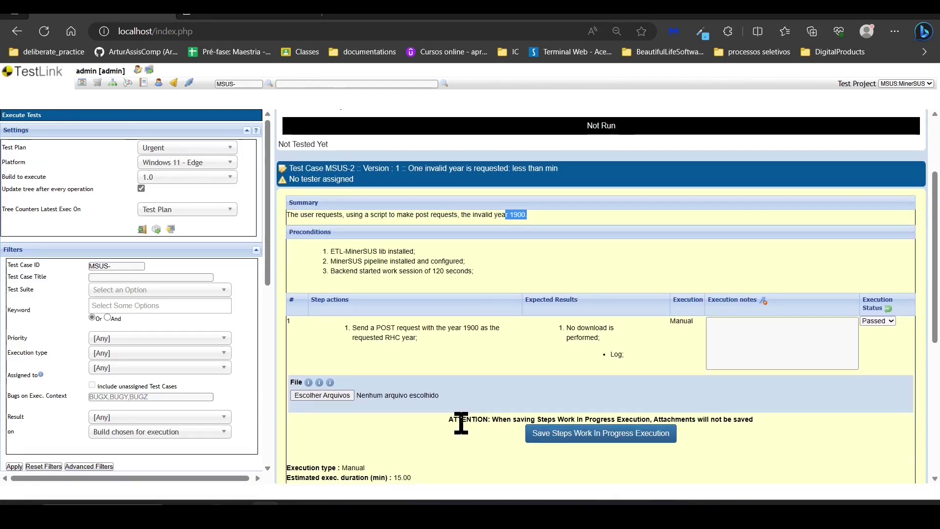
# - Switch to File Explorer and check the latest entries in general.log in the rhc_downloader component's logs folder, then close it
pyautogui.click(238, 505)
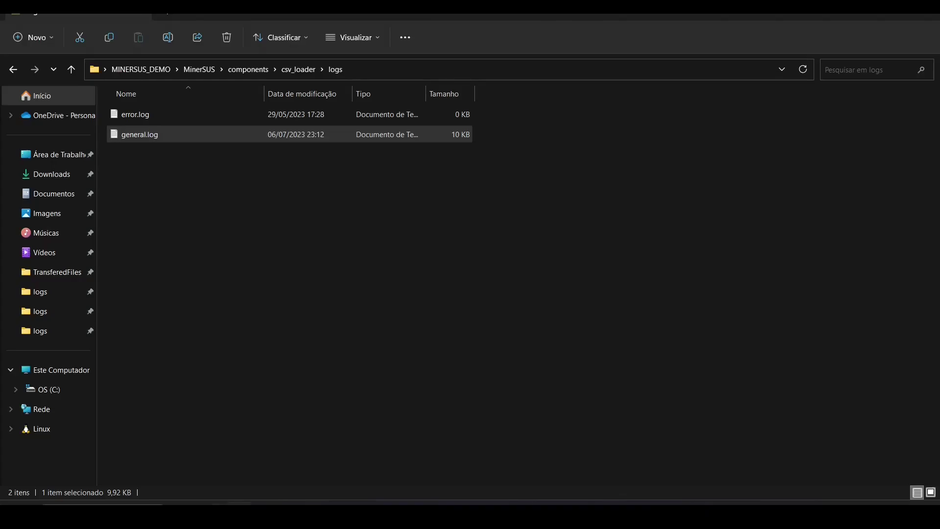
pyautogui.click(234, 70)
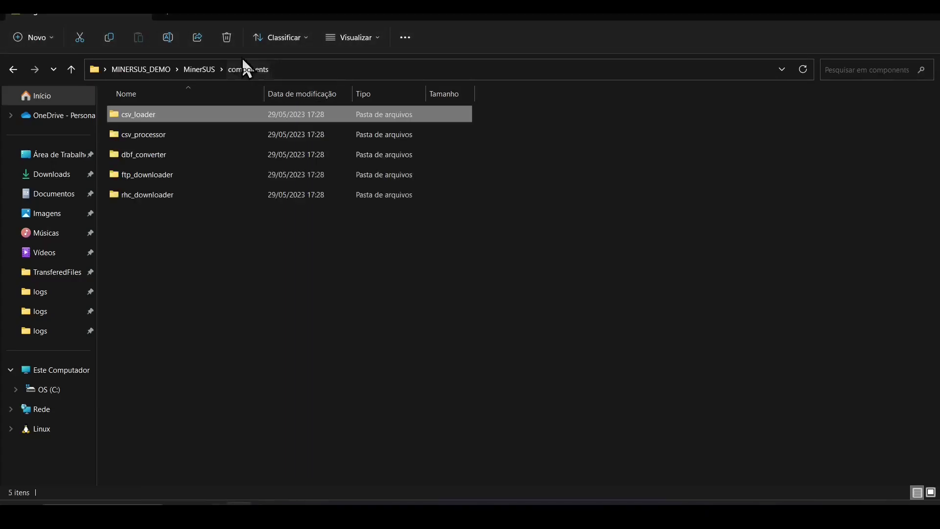
pyautogui.doubleClick(151, 194)
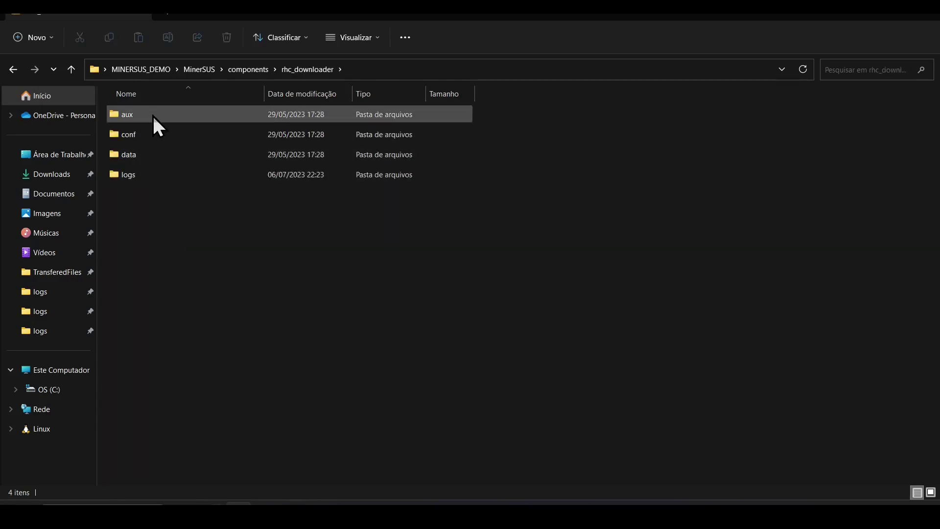
pyautogui.doubleClick(127, 177)
pyautogui.doubleClick(149, 133)
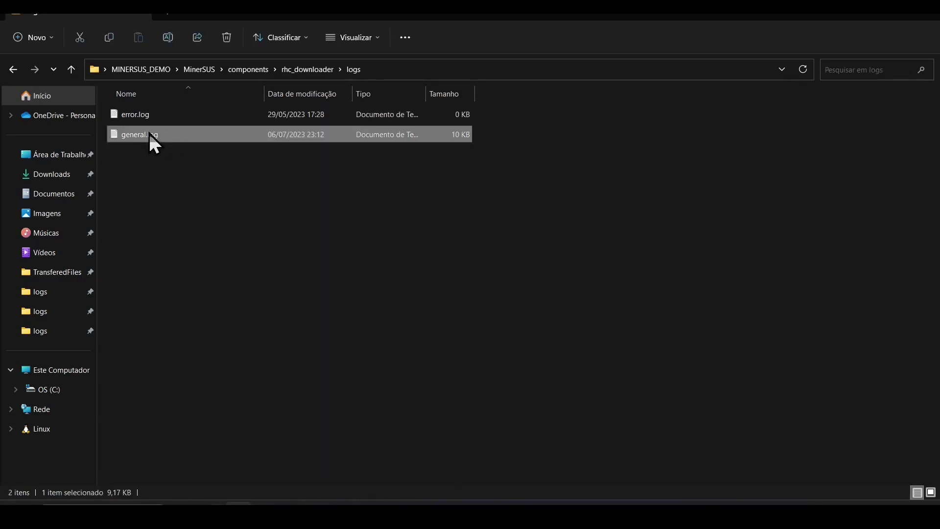
pyautogui.scroll(-5, 406, 289)
pyautogui.scroll(-7, 406, 289)
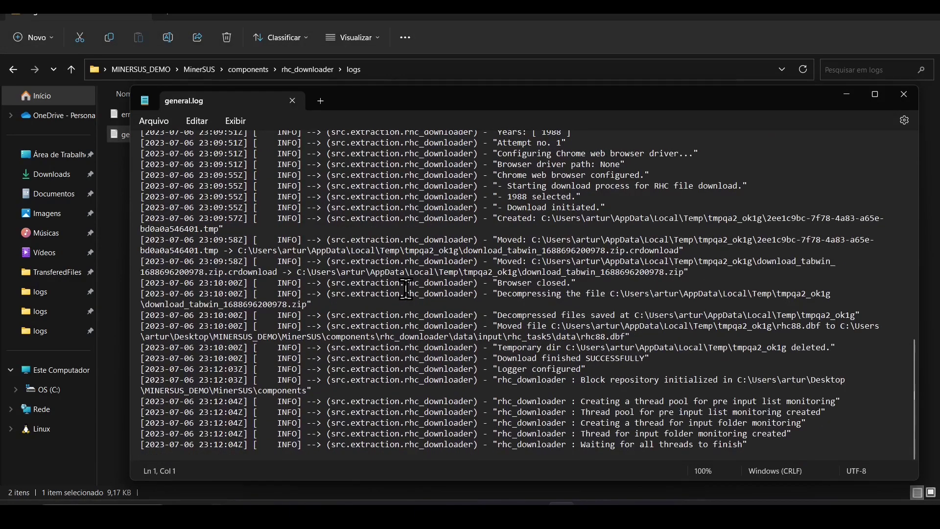
pyautogui.moveTo(754, 445); pyautogui.dragTo(433, 369)
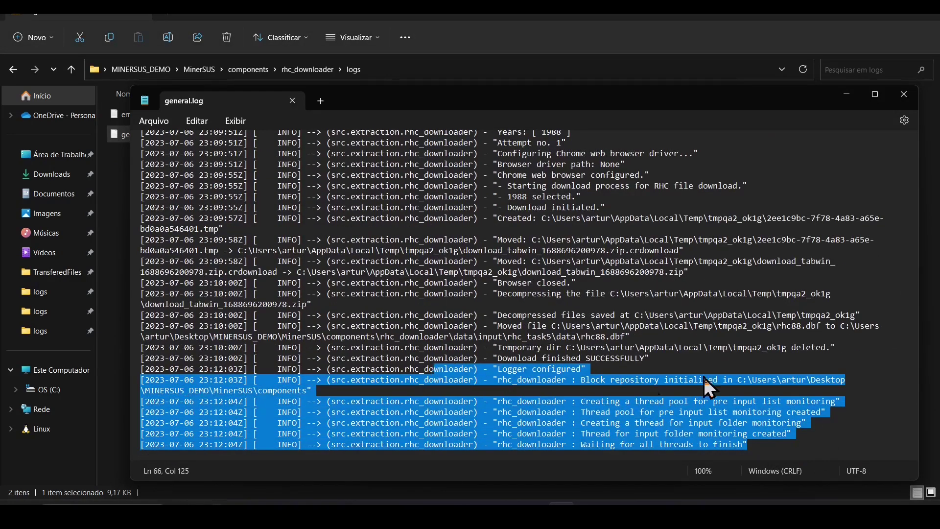
pyautogui.click(905, 94)
# - Check the latest entries in general.log in the dbf_converter component's logs folder, and close it
pyautogui.click(258, 69)
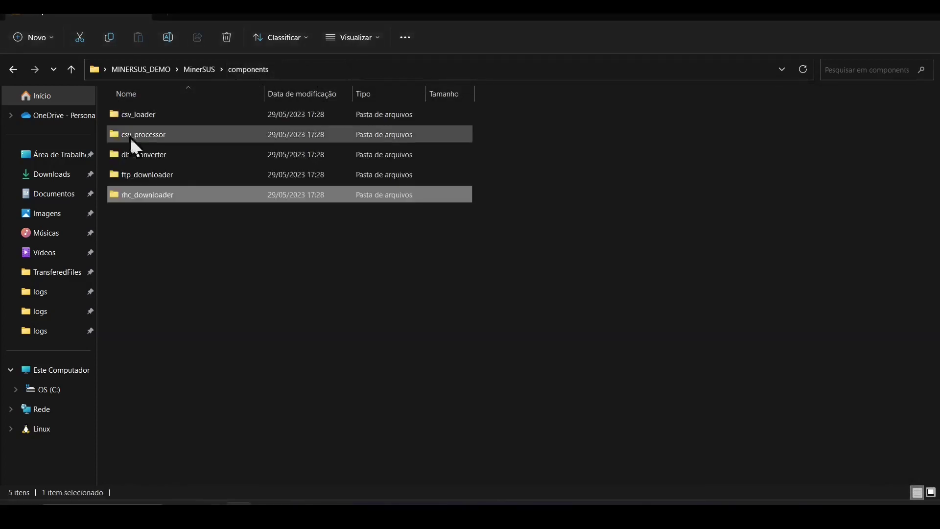
pyautogui.click(151, 154)
pyautogui.doubleClick(151, 153)
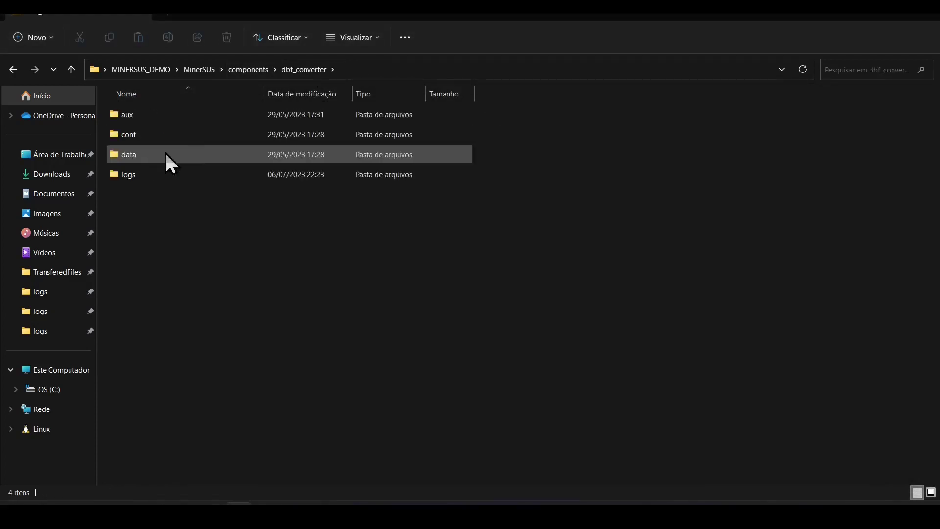
pyautogui.doubleClick(151, 177)
pyautogui.doubleClick(196, 136)
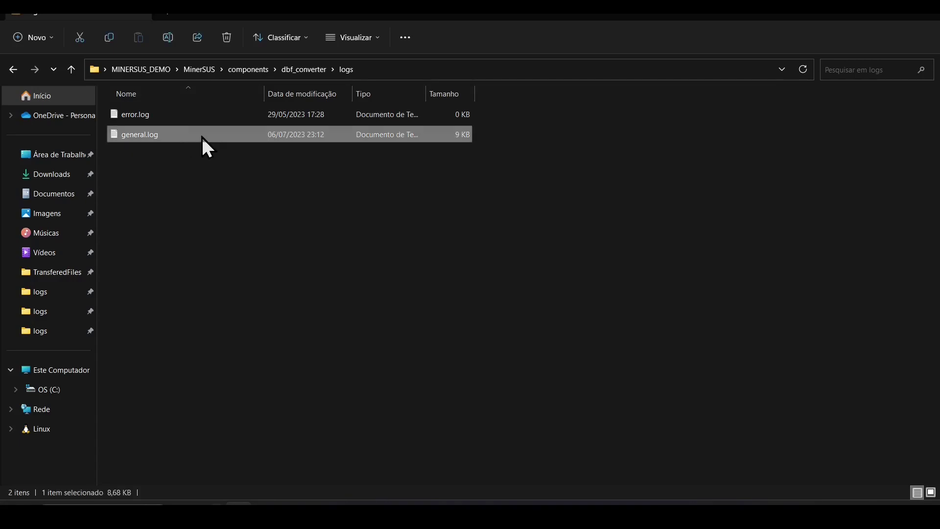
pyautogui.scroll(-10, 553, 345)
pyautogui.moveTo(758, 444); pyautogui.dragTo(315, 380)
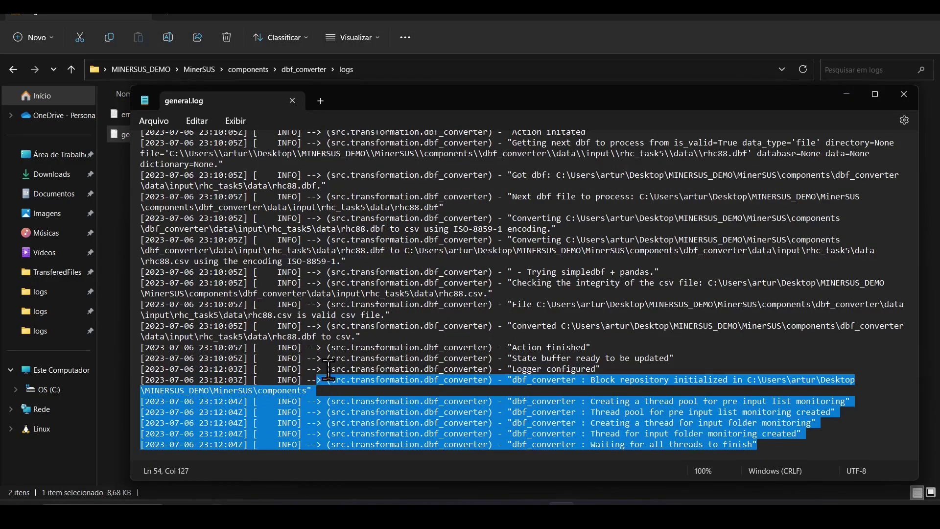
pyautogui.click(904, 93)
# - Check the latest entries in general.log in the csv_processor component's logs folder, and close it
pyautogui.click(231, 71)
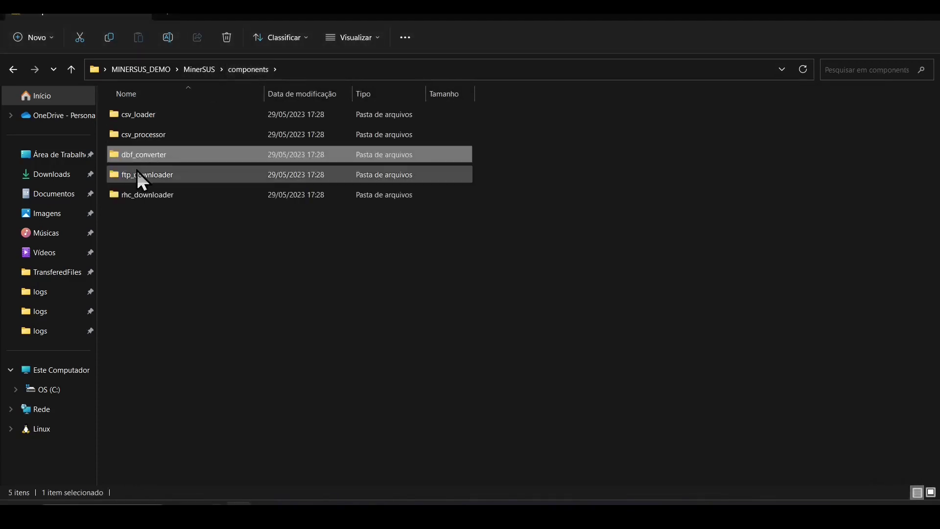
pyautogui.doubleClick(146, 134)
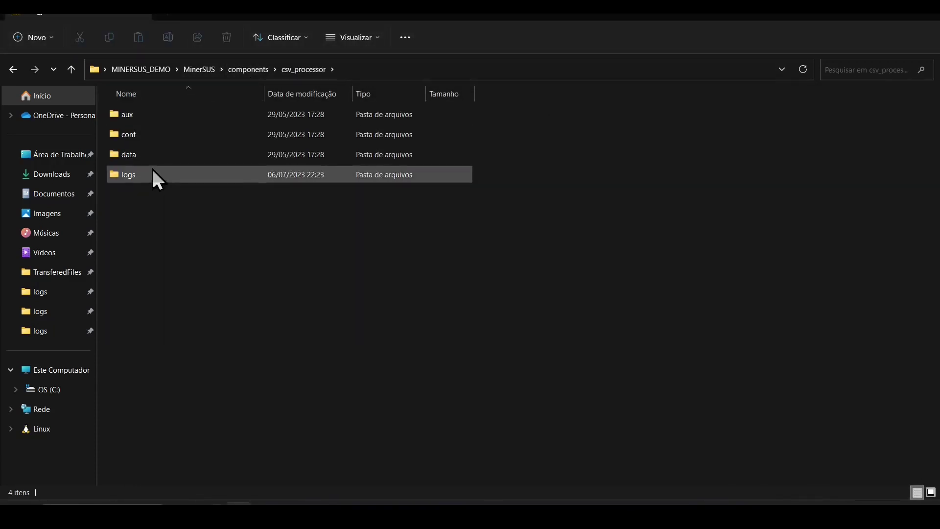
pyautogui.doubleClick(154, 174)
pyautogui.doubleClick(167, 134)
pyautogui.scroll(-10, 631, 269)
pyautogui.moveTo(758, 445); pyautogui.dragTo(438, 370)
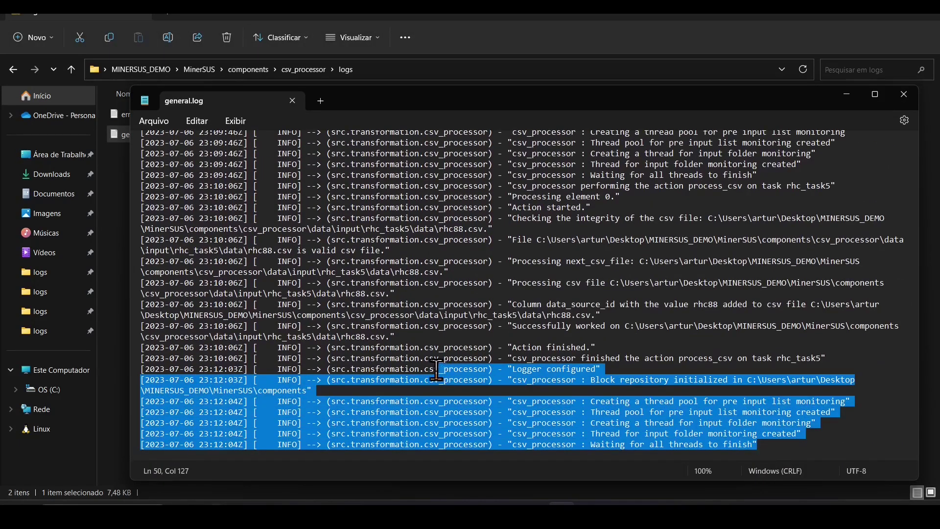
pyautogui.click(906, 99)
# - Check the latest entries in general.log in the csv_loader component's logs folder, and close it
pyautogui.click(207, 68)
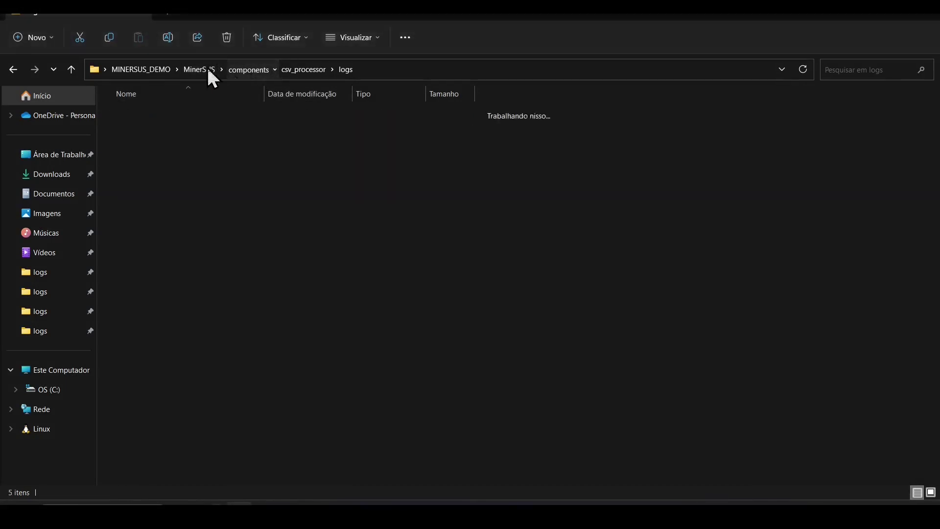
pyautogui.doubleClick(130, 111)
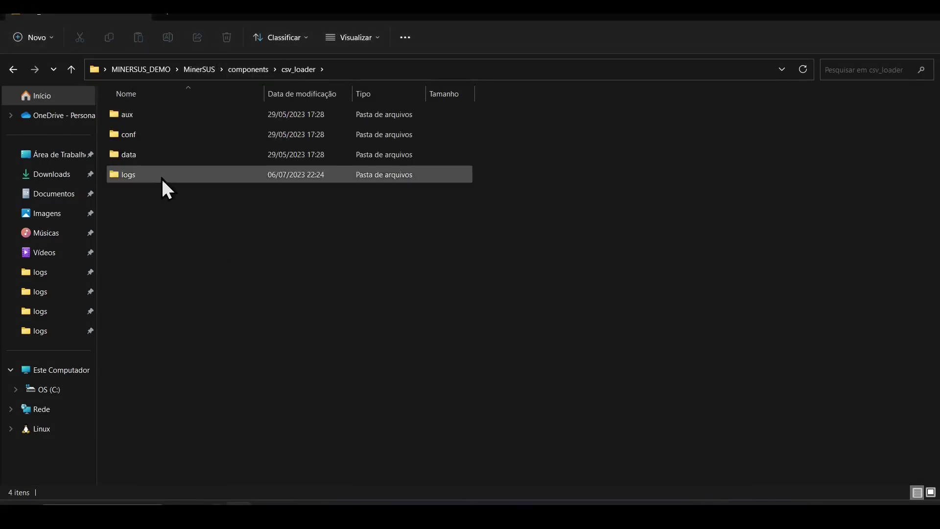
pyautogui.doubleClick(161, 176)
pyautogui.doubleClick(160, 137)
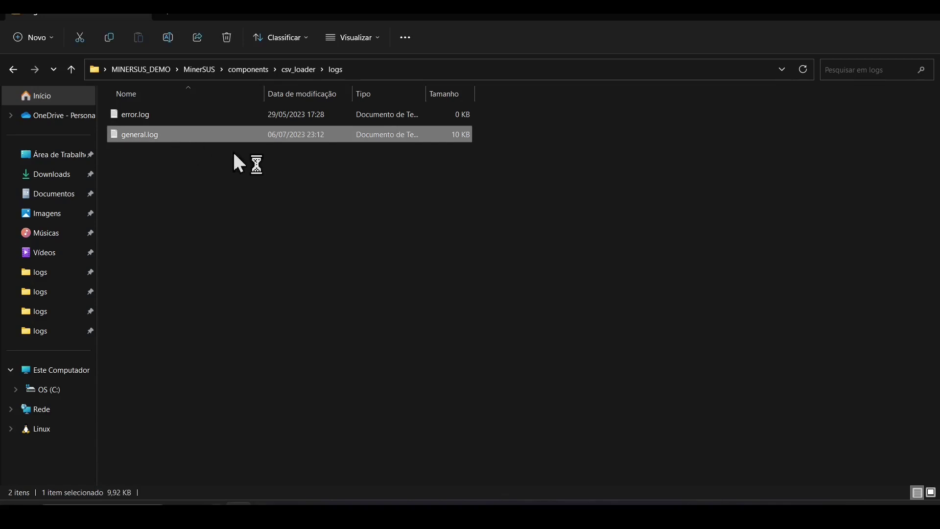
pyautogui.scroll(-15, 553, 359)
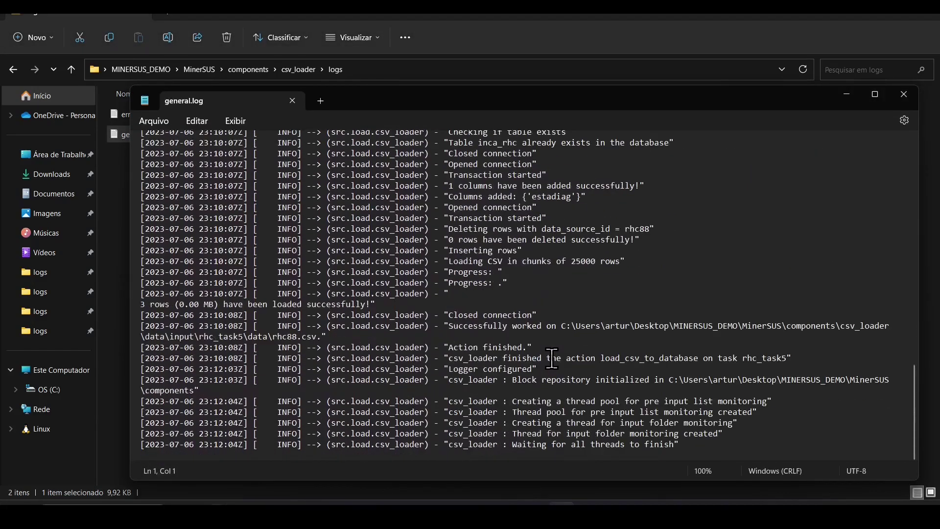
pyautogui.moveTo(714, 447); pyautogui.dragTo(314, 374)
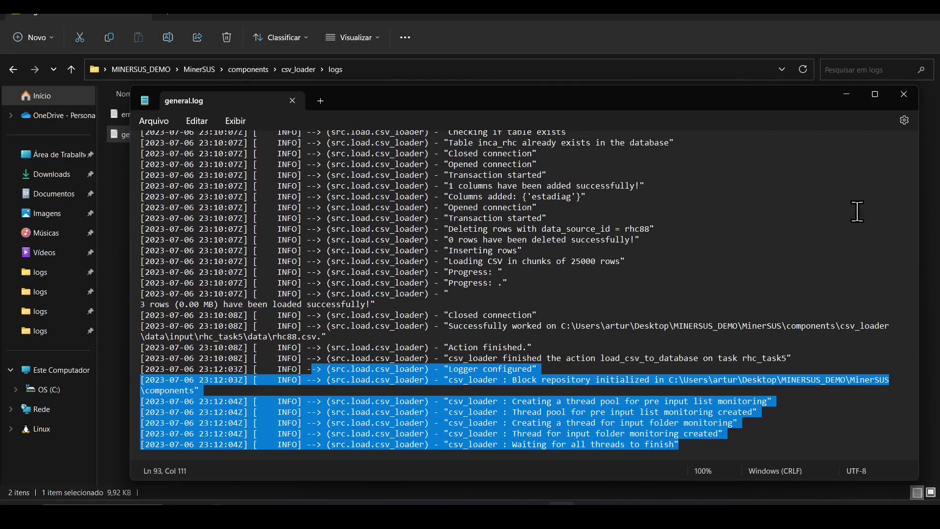
pyautogui.click(904, 96)
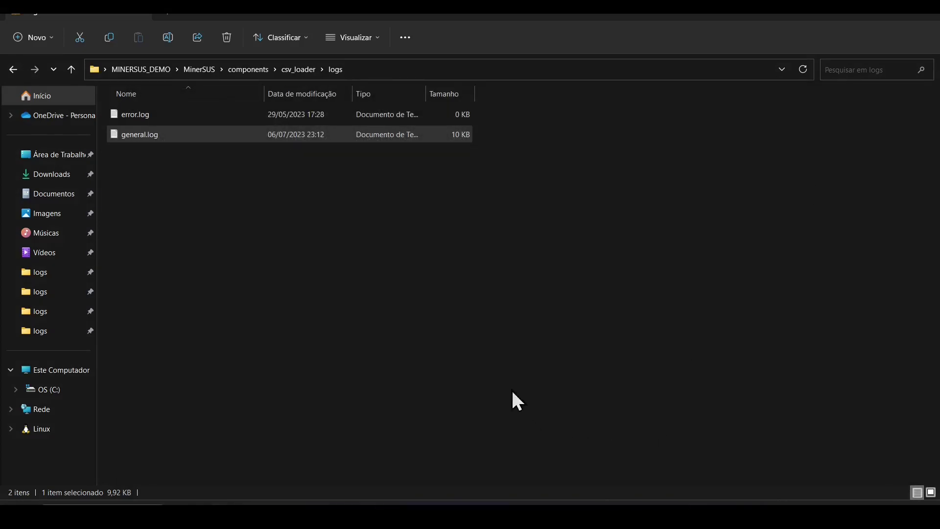
# - Rerun the metadata_load_history query in SQL Server Management Studio to check for new loads, and return to TestLink
pyautogui.click(497, 319)
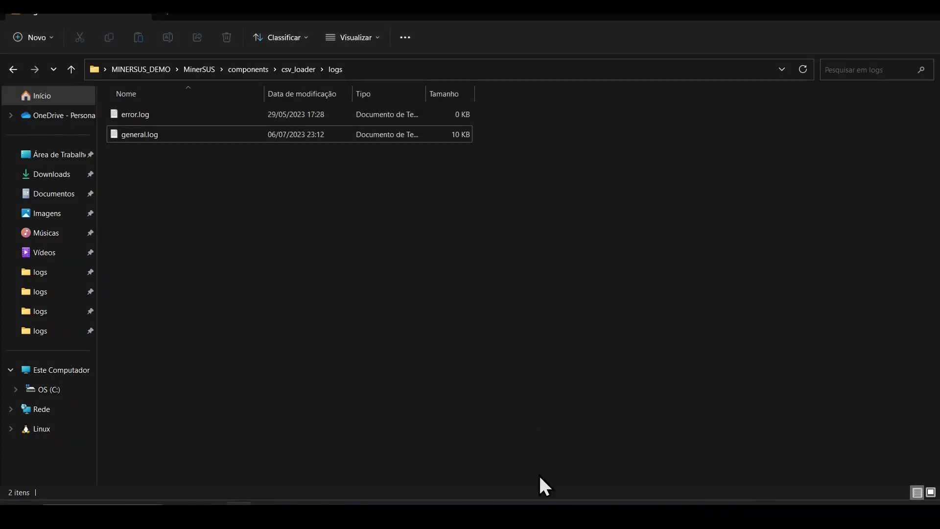
pyautogui.click(535, 512)
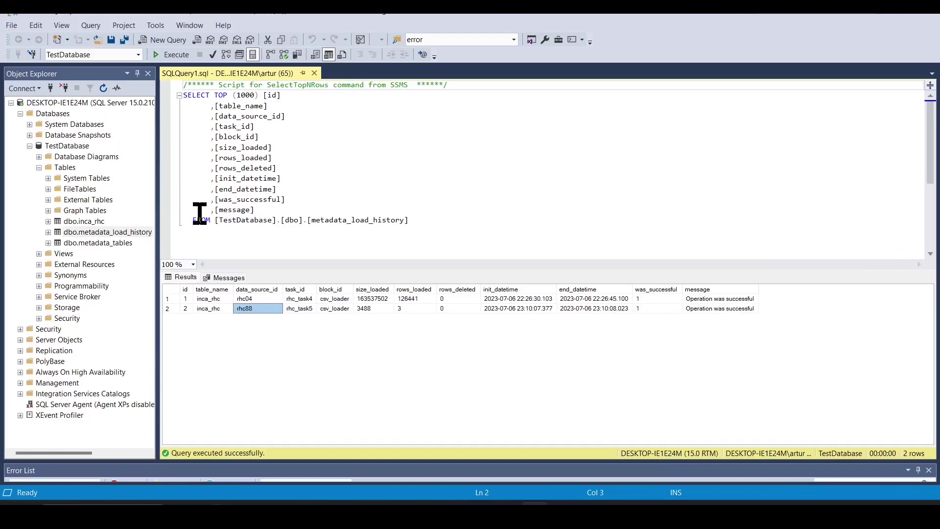
pyautogui.click(175, 56)
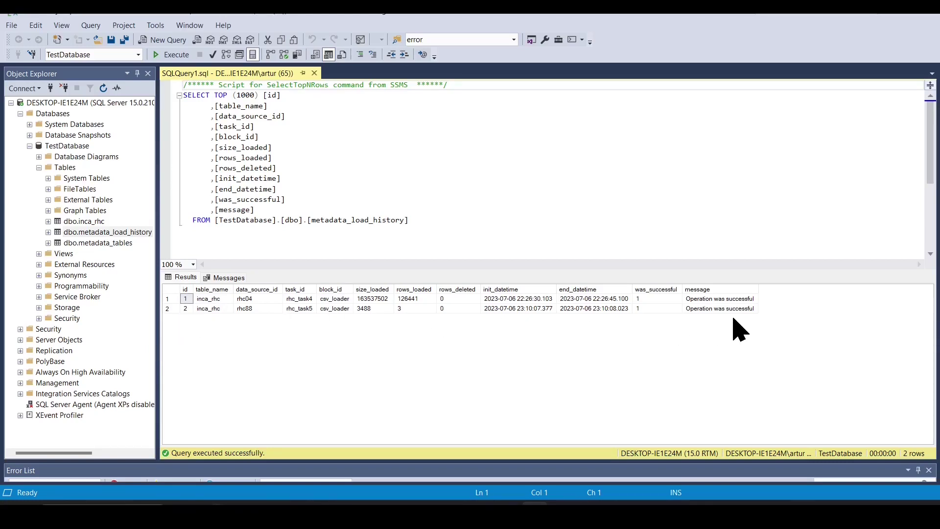
pyautogui.click(888, 19)
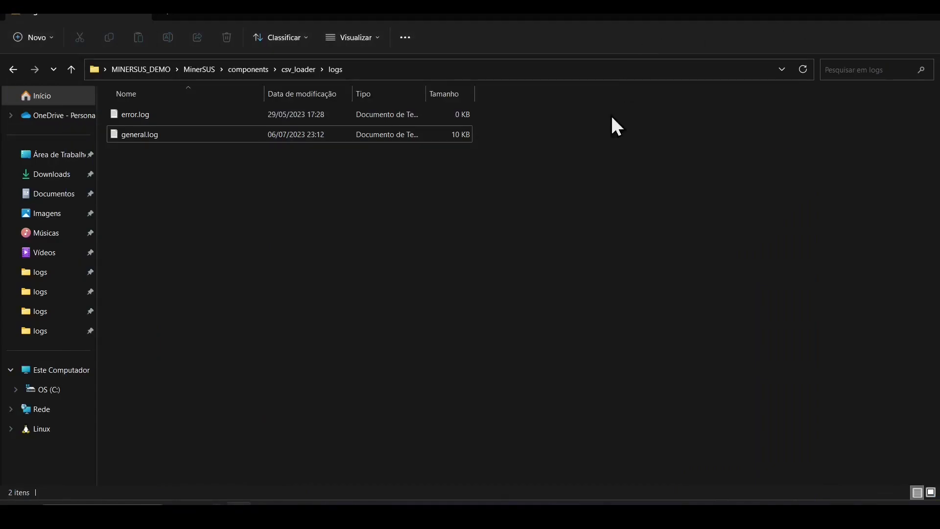
pyautogui.click(862, 11)
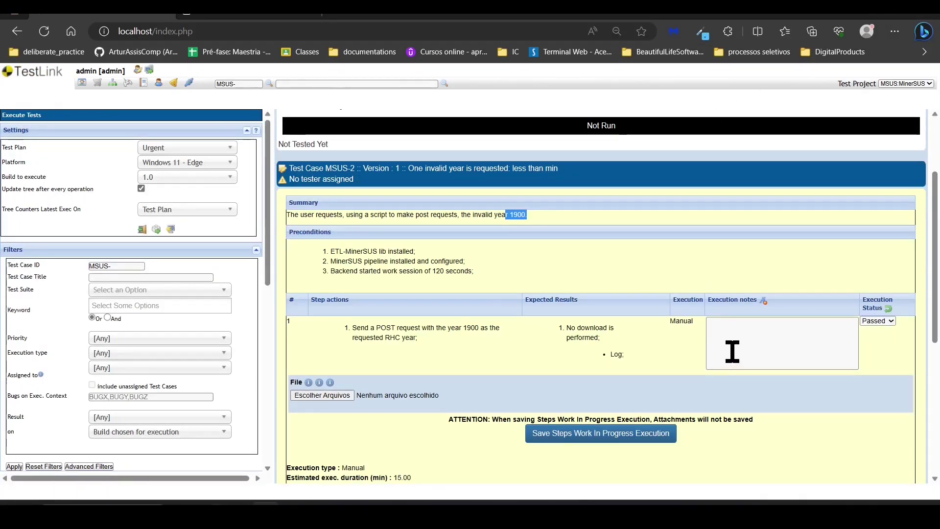
# - Record in the execution notes of MSUS-2's first step that nothing was downloaded
pyautogui.click(745, 335)
pyautogui.write('Nothing was downloaded as exp')
pyautogui.click(690, 325)
# - Stop the running stopwatch in the Clock app, and close it to return to TestLink
pyautogui.click(507, 513)
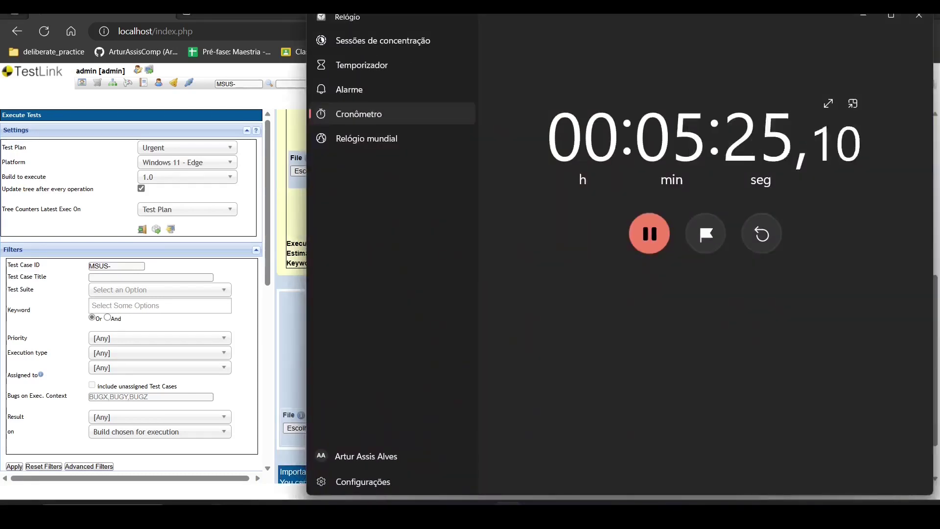
pyautogui.click(655, 221)
pyautogui.click(919, 14)
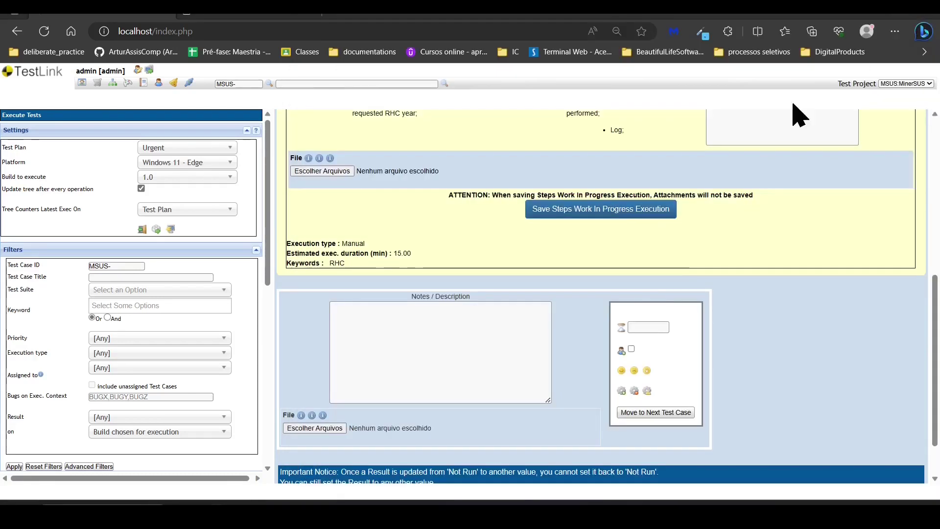
# - Set MSUS-2's execution duration to 5 minutes, enable assigning it to the tester, and save the execution as passed
pyautogui.click(647, 327)
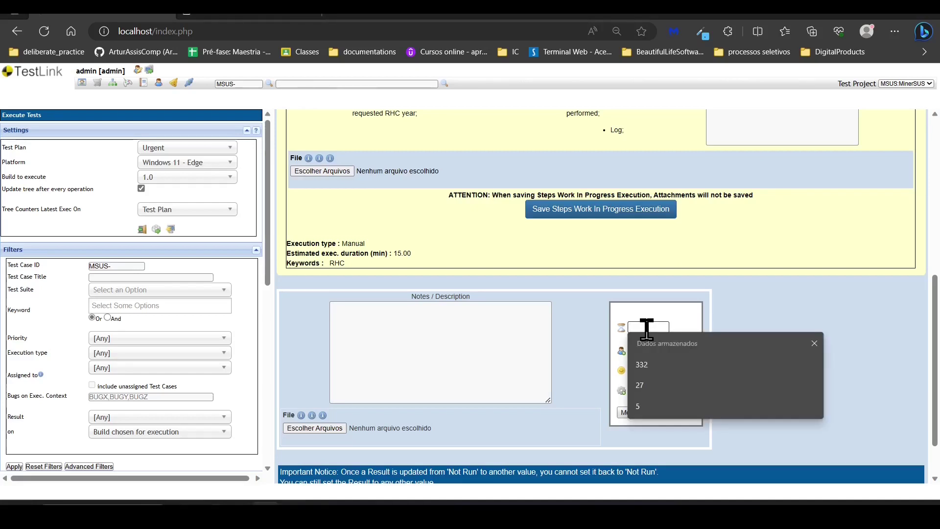
pyautogui.write('5')
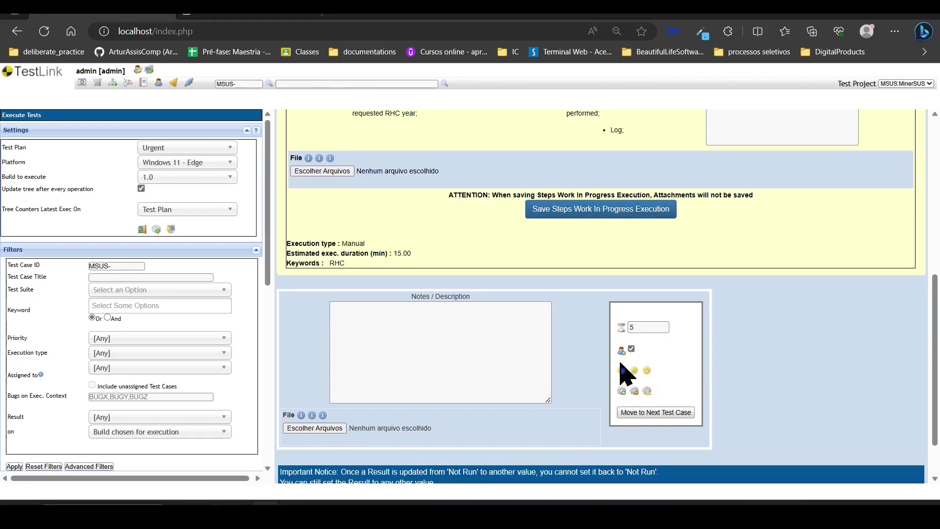
pyautogui.click(622, 392)
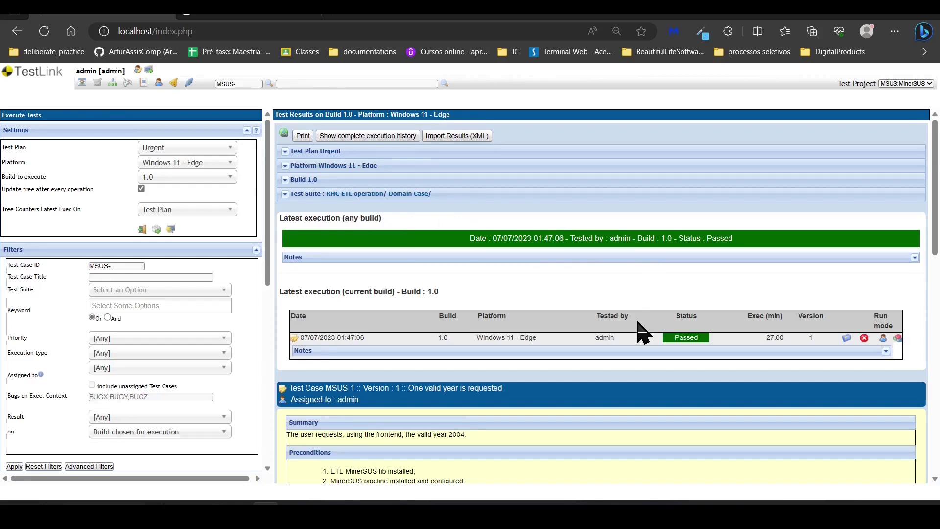
# - Check the milestone status of the Urgent test plan, and open its Test Reports and Metrics
pyautogui.scroll(-15, 609, 369)
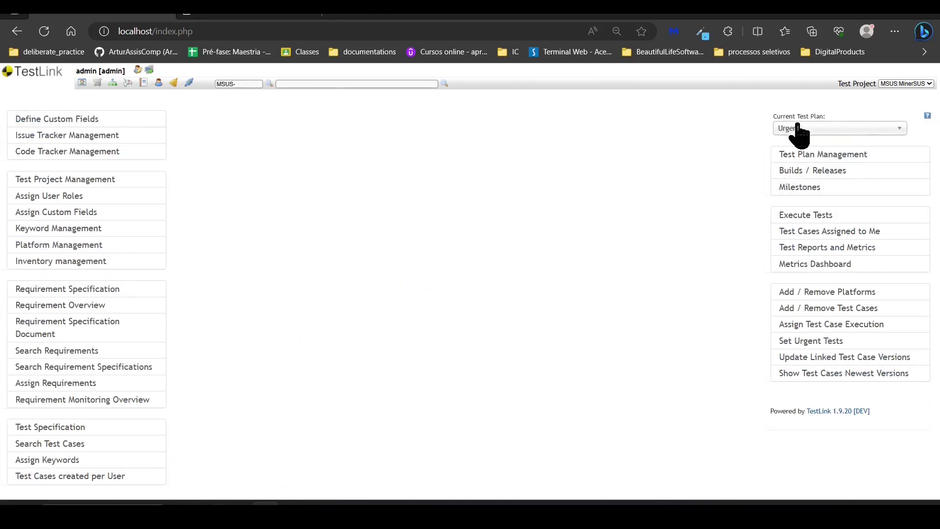
pyautogui.click(800, 187)
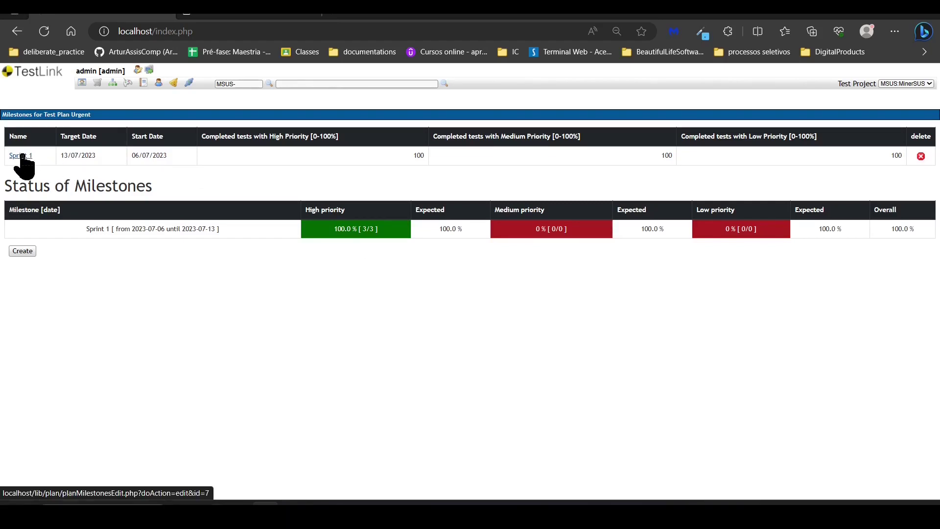
pyautogui.click(82, 83)
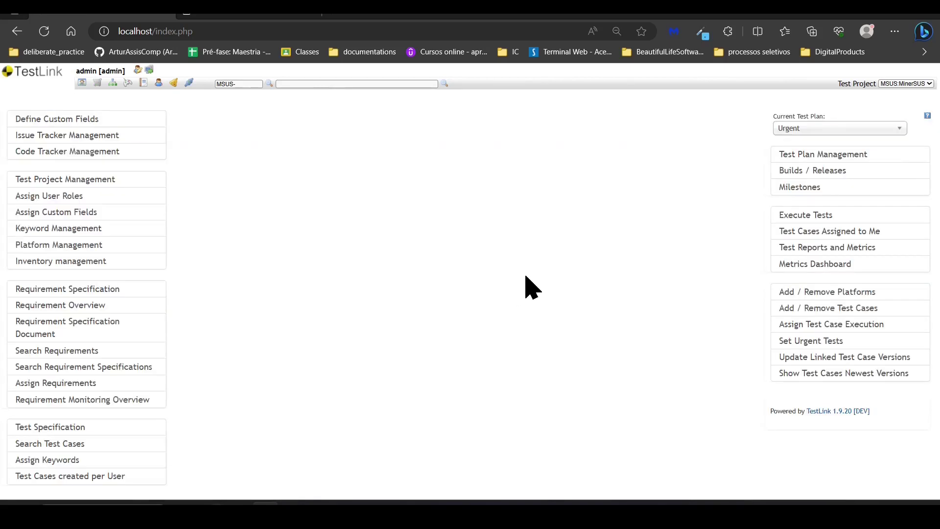
pyautogui.click(871, 247)
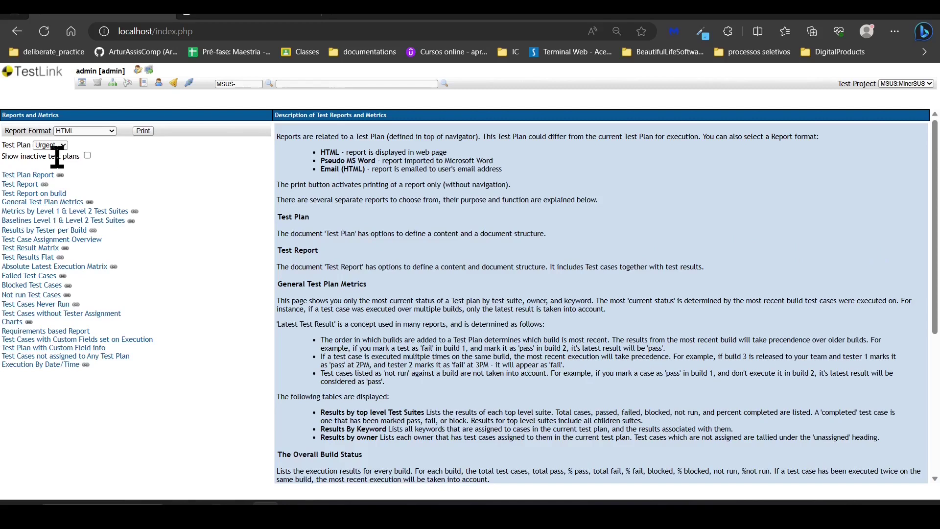
# - Generate the Urgent plan's Test Report for the RHC ETL operation suite and skim its test cases
pyautogui.click(14, 185)
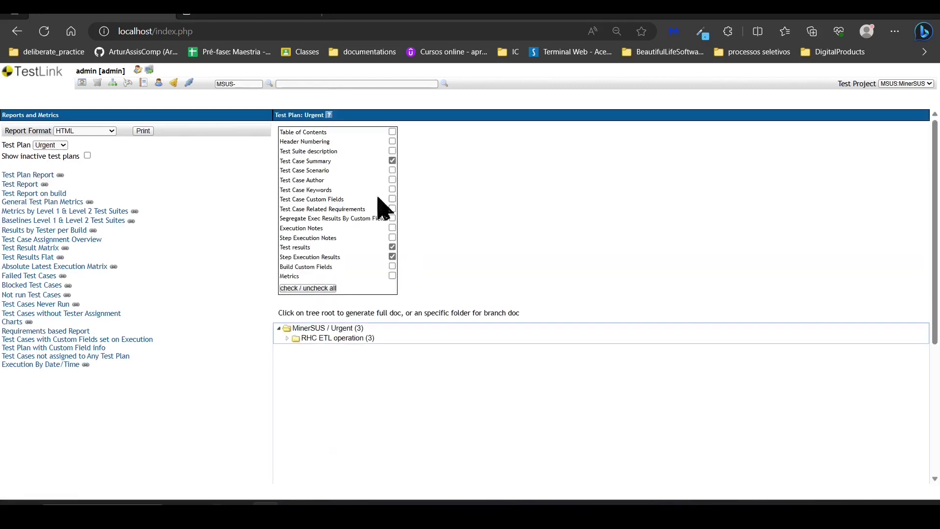
pyautogui.click(343, 338)
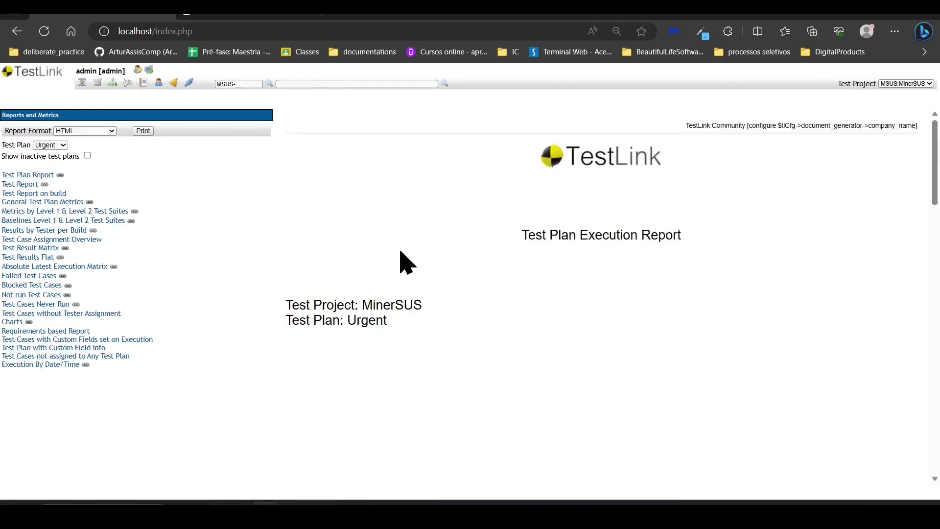
pyautogui.scroll(-3, 426, 284)
pyautogui.scroll(-15, 468, 316)
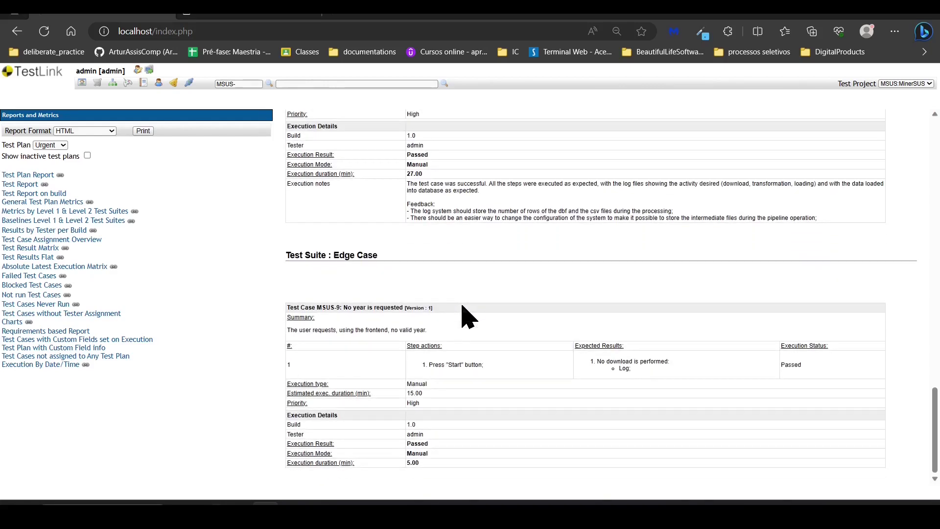
pyautogui.scroll(3, 468, 316)
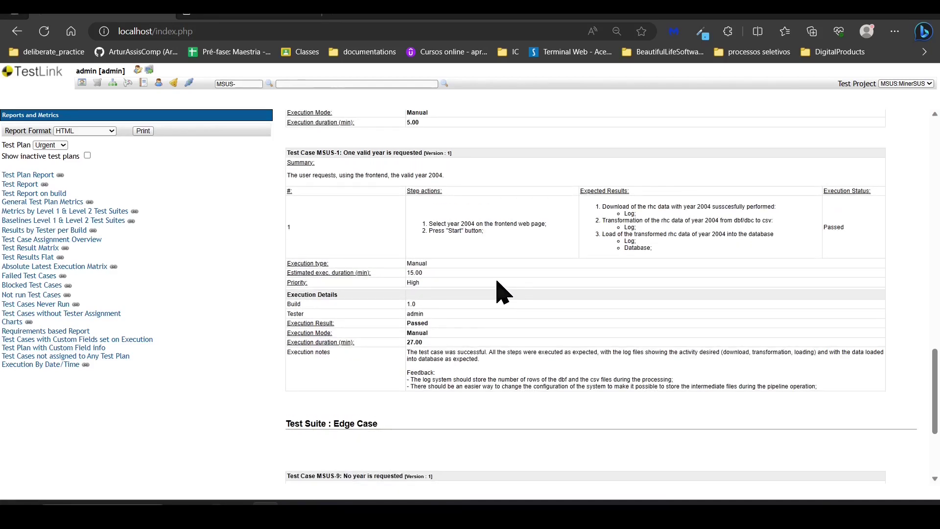
pyautogui.scroll(2, 499, 287)
pyautogui.scroll(15, 563, 287)
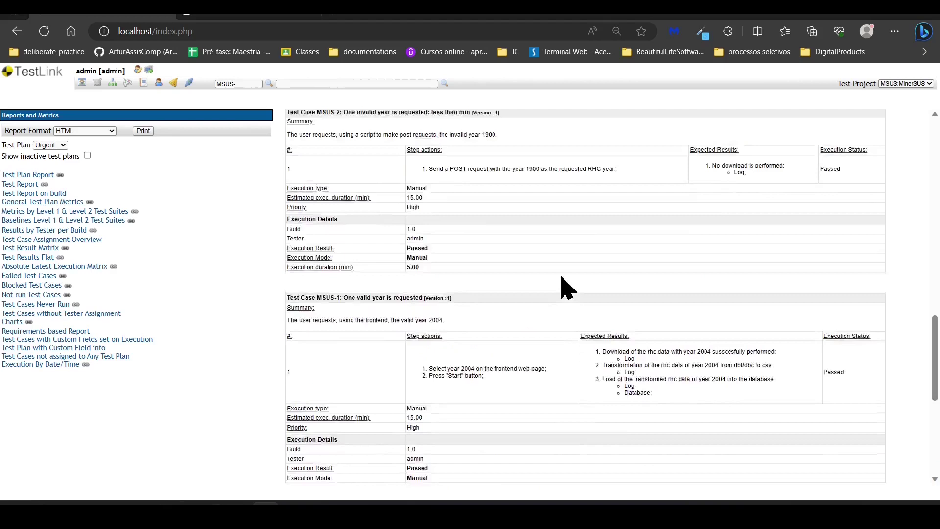
# - Examine the Domain Case section of the test report, covering test cases MSUS-2 and MSUS-1
pyautogui.click(18, 185)
pyautogui.scroll(-3, 485, 293)
pyautogui.scroll(-10, 487, 293)
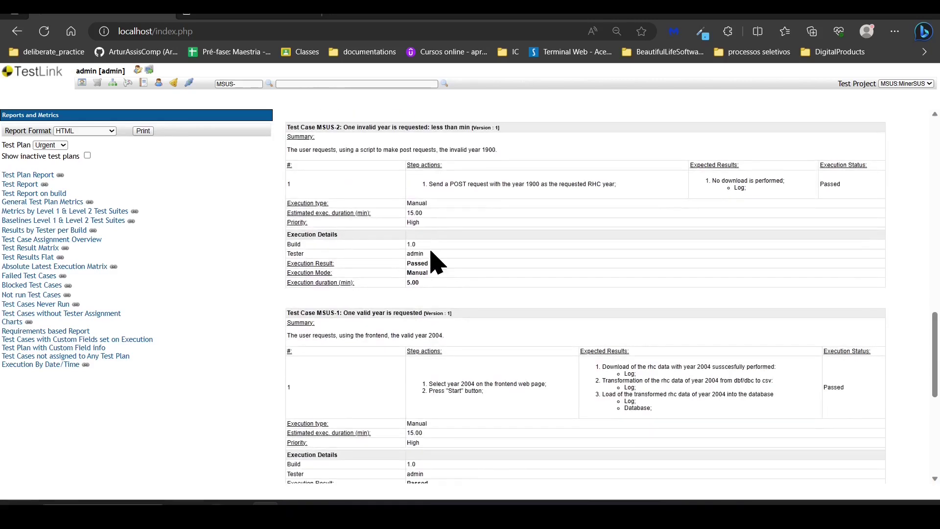
pyautogui.scroll(-3, 357, 263)
pyautogui.scroll(2, 359, 265)
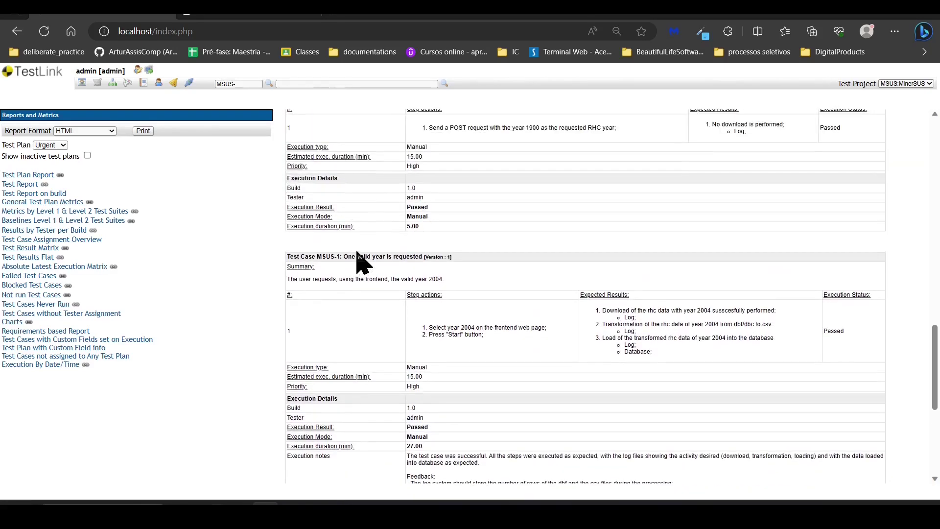
pyautogui.scroll(4, 374, 274)
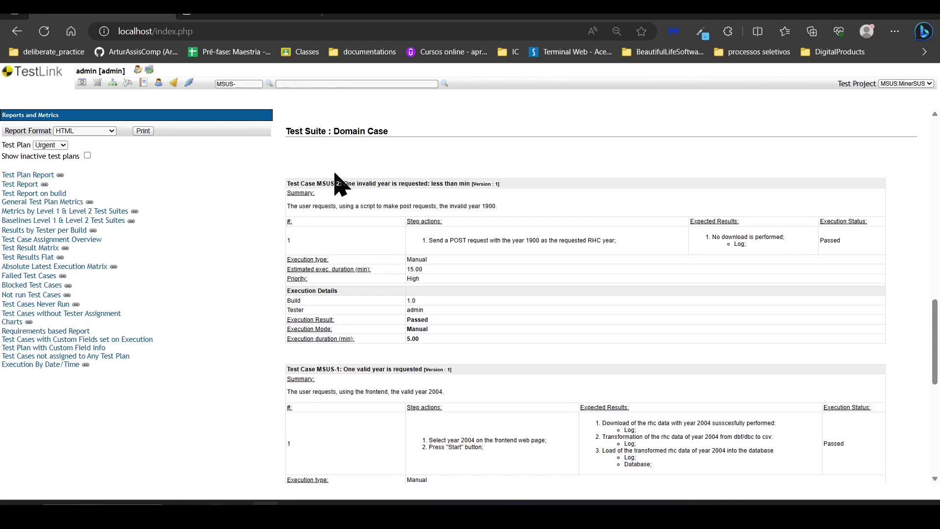
pyautogui.scroll(-10, 460, 267)
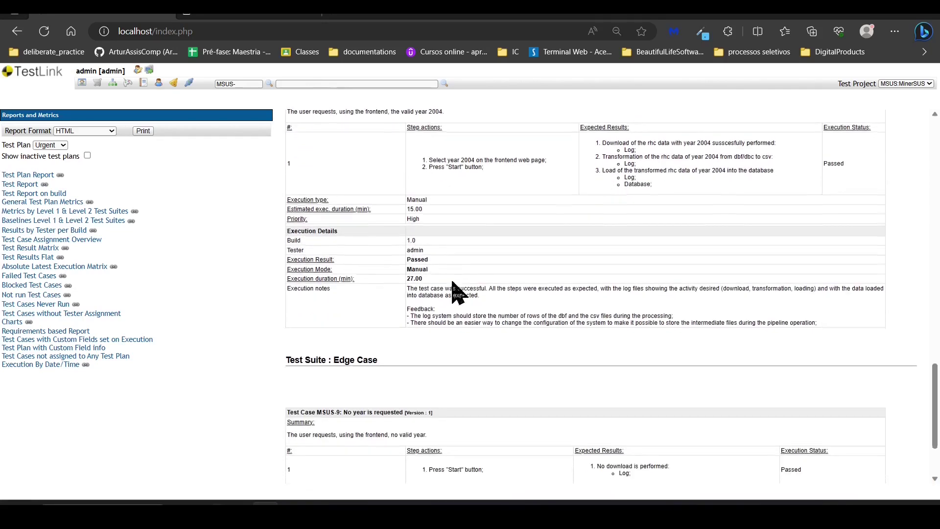
pyautogui.scroll(6, 509, 267)
pyautogui.scroll(-2, 472, 288)
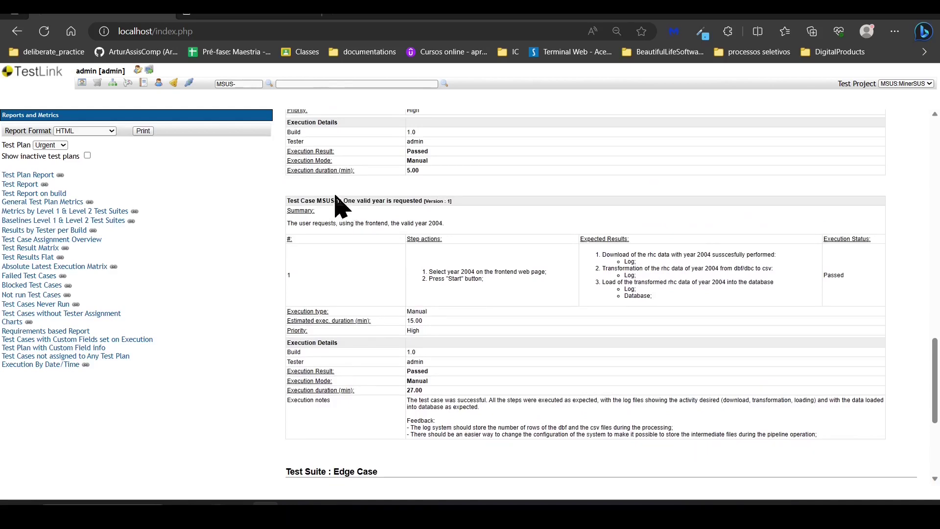
# - Review MSUS-1's execution result, duration and notes in the report, and the execution duration of MSUS-9
pyautogui.moveTo(342, 200); pyautogui.dragTo(448, 208)
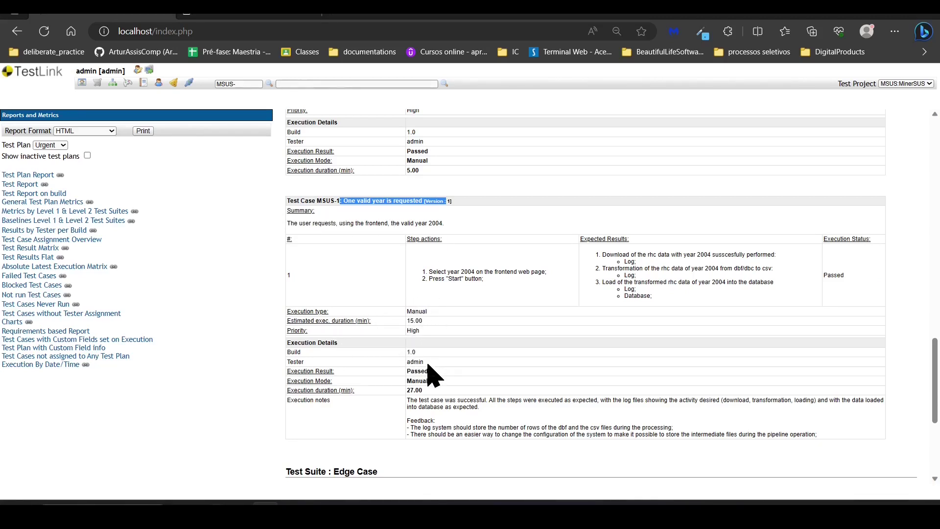
pyautogui.moveTo(429, 372); pyautogui.dragTo(415, 371)
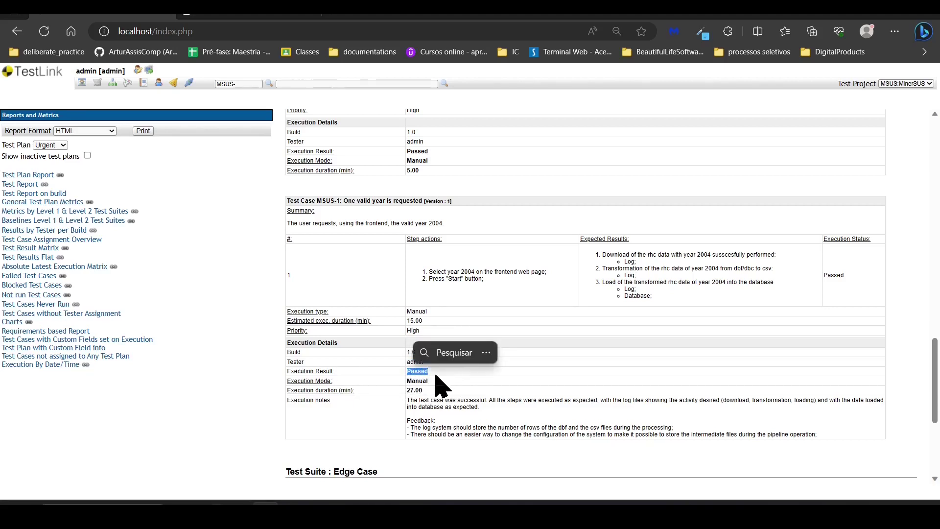
pyautogui.moveTo(423, 390); pyautogui.dragTo(411, 390)
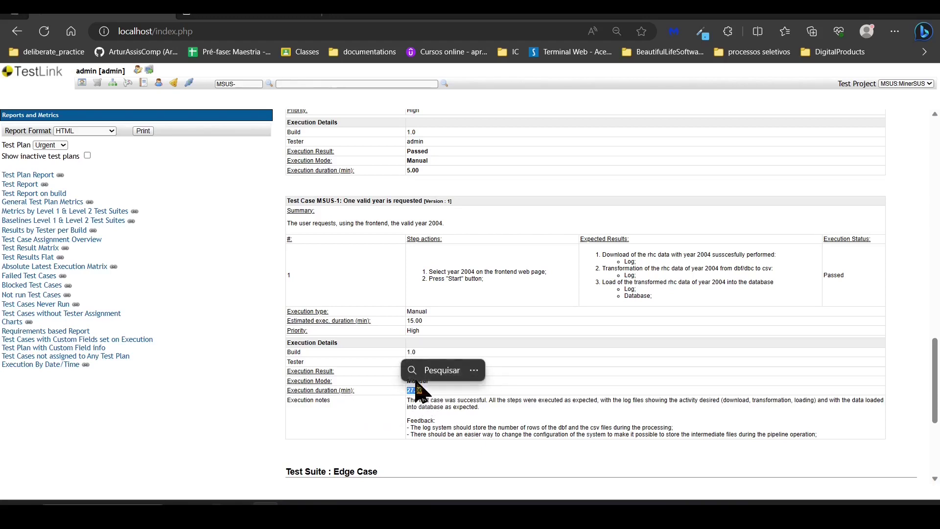
pyautogui.scroll(-2, 463, 394)
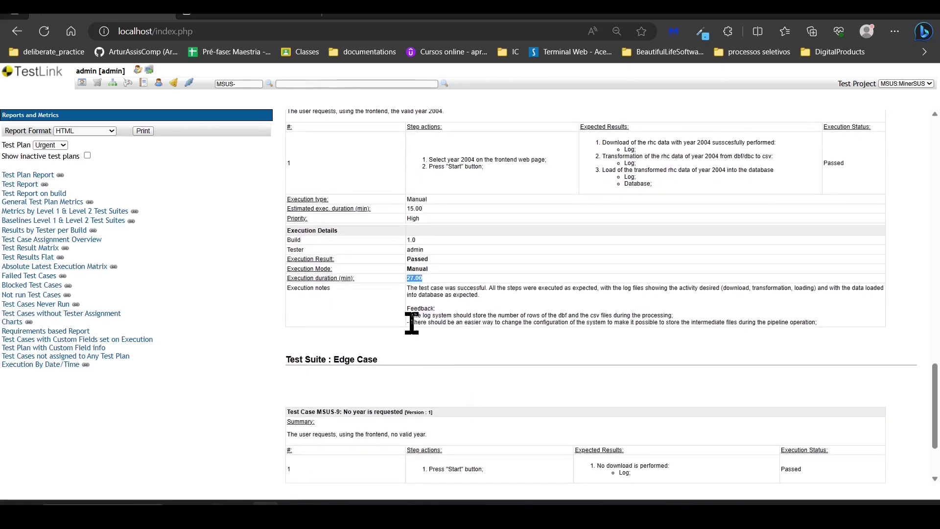
pyautogui.moveTo(410, 288); pyautogui.dragTo(847, 331)
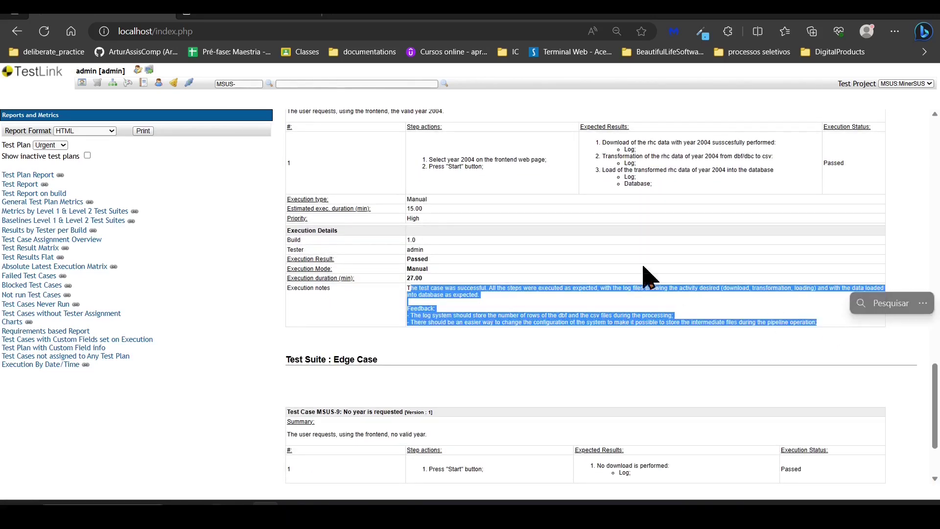
pyautogui.click(406, 288)
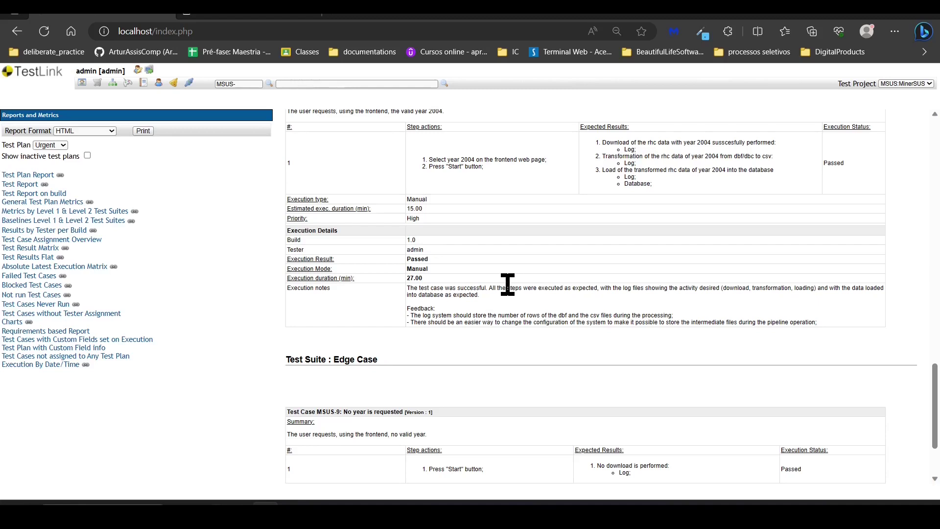
pyautogui.scroll(-2, 507, 285)
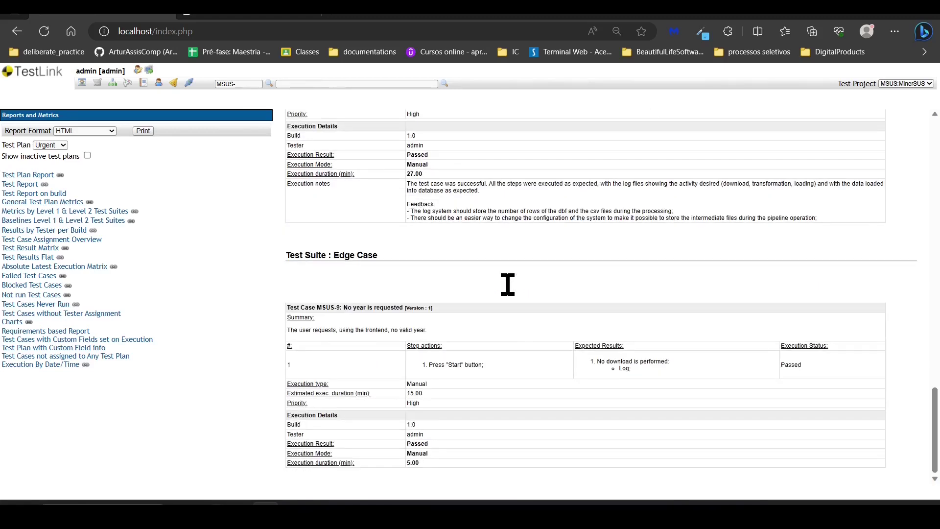
pyautogui.moveTo(438, 463); pyautogui.dragTo(394, 461)
pyautogui.scroll(4, 551, 373)
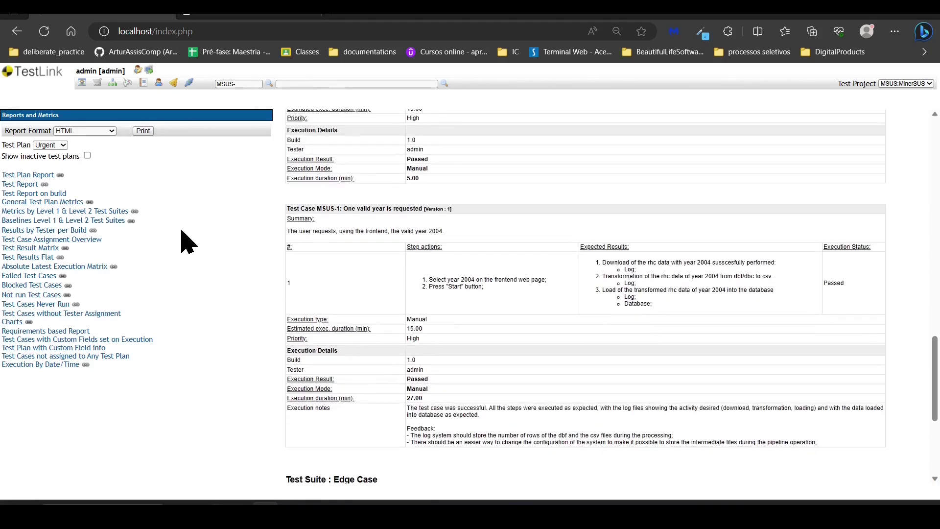
# - Generate the Test Report on build 1.0 for the RHC ETL operation suite and read through it
pyautogui.click(47, 194)
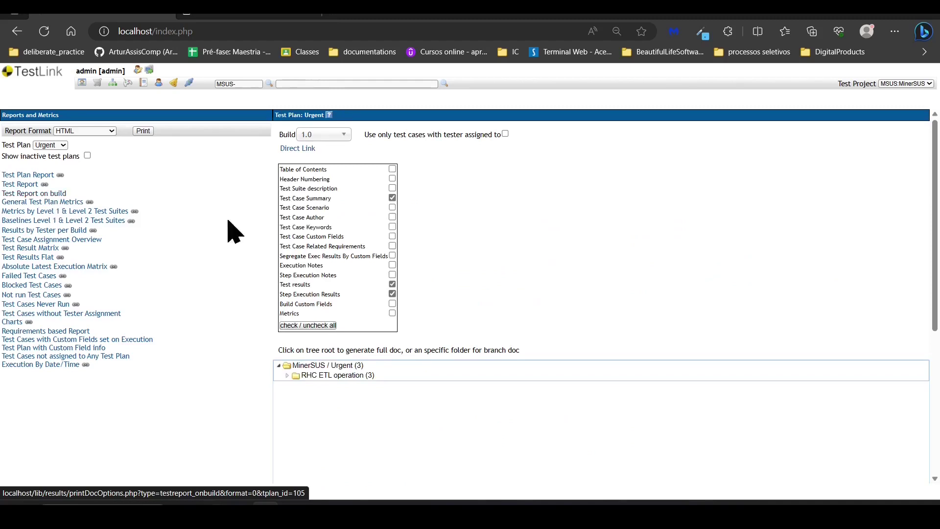
pyautogui.click(342, 375)
pyautogui.scroll(-20, 484, 325)
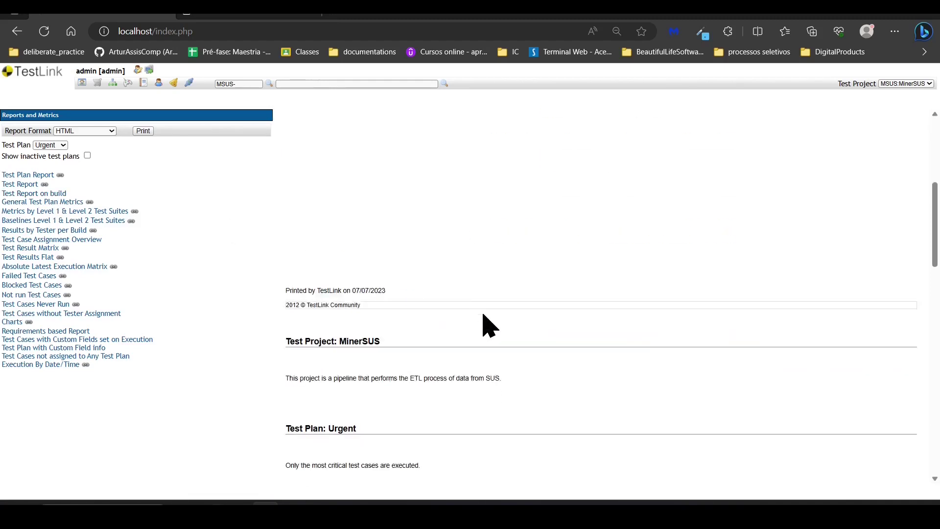
pyautogui.scroll(-4, 484, 325)
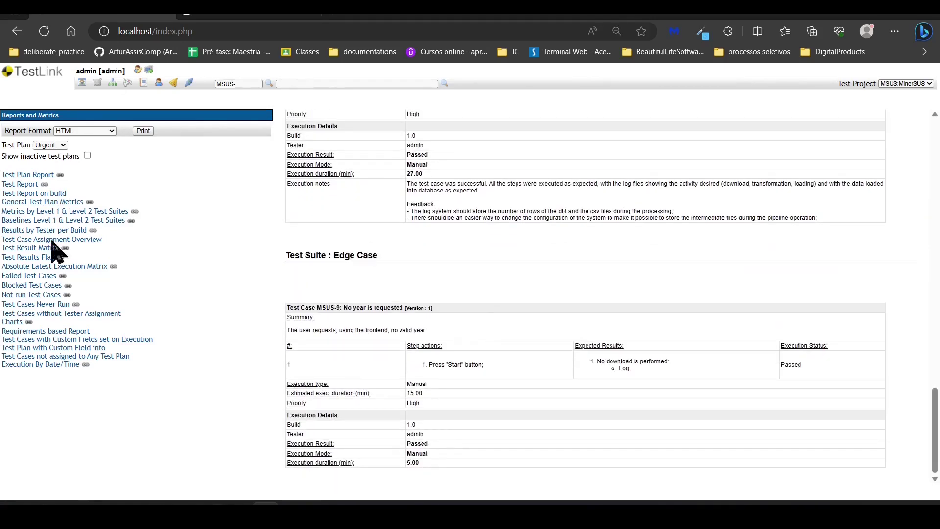
# - Check the Metrics by Level 1 & Level 2 Test Suites and the Test Result Matrix for the Urgent plan
pyautogui.click(80, 213)
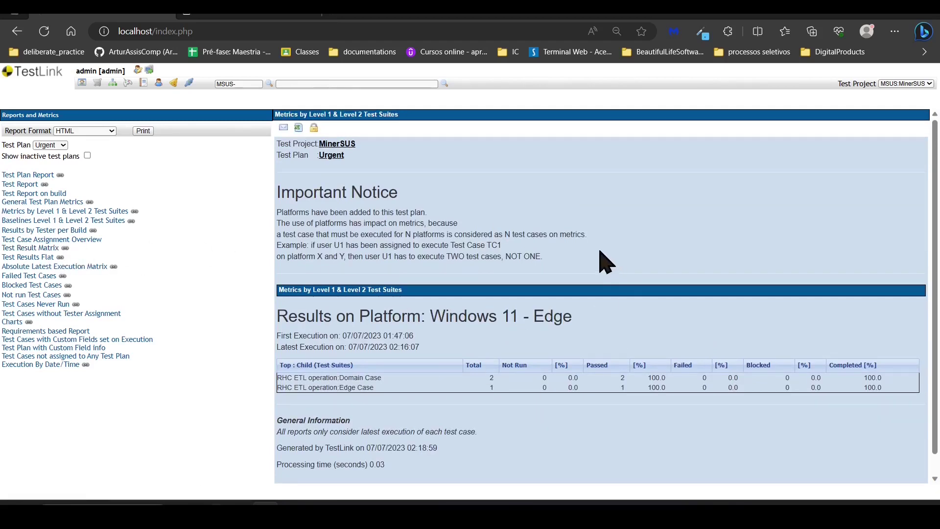
pyautogui.scroll(-1, 600, 251)
pyautogui.click(30, 248)
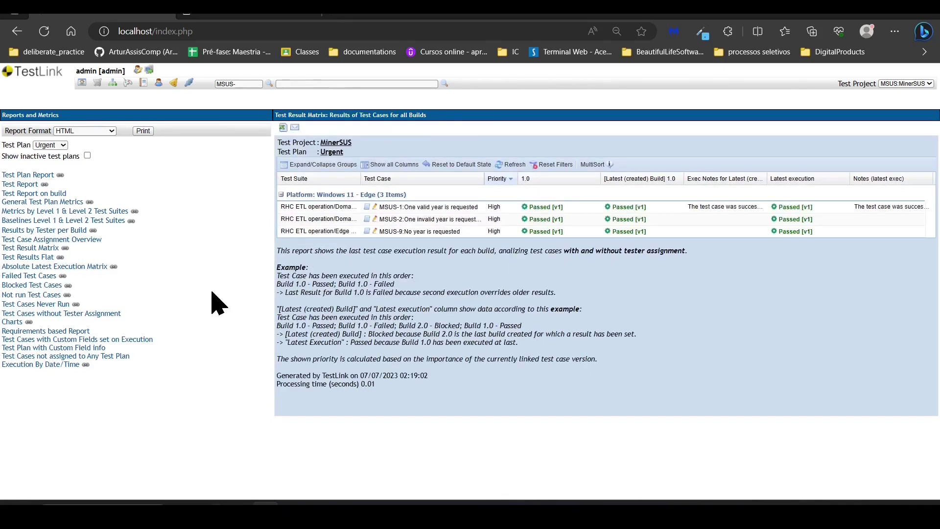
# - Check the Urgent plan's reports of not run, blocked and failed test cases
pyautogui.click(24, 295)
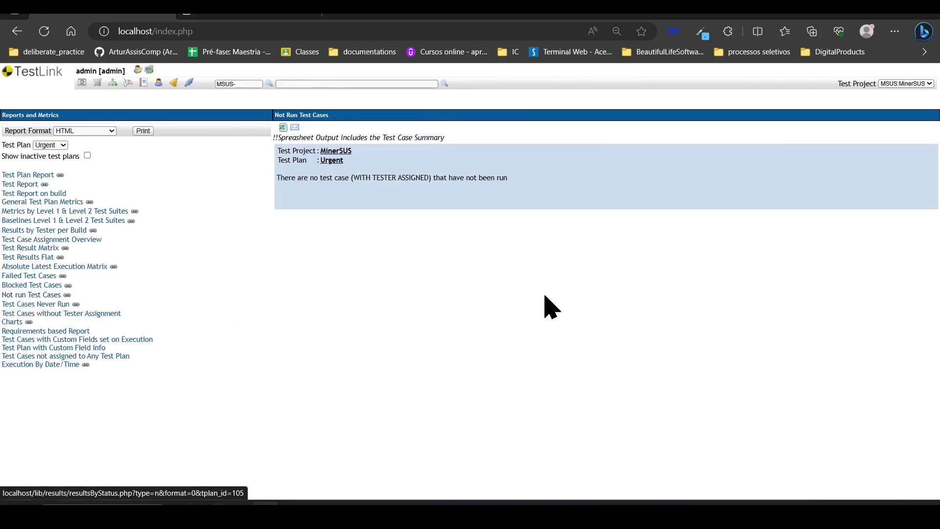
pyautogui.click(27, 286)
pyautogui.click(35, 276)
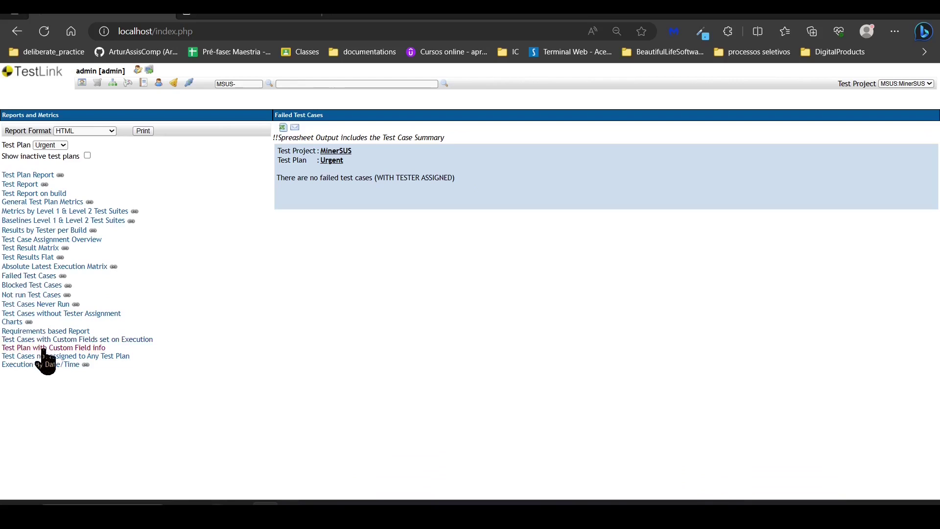
# - Review the Requirements based Report with its Type column widened, and check the Execution By Date/Time statistics
pyautogui.click(55, 333)
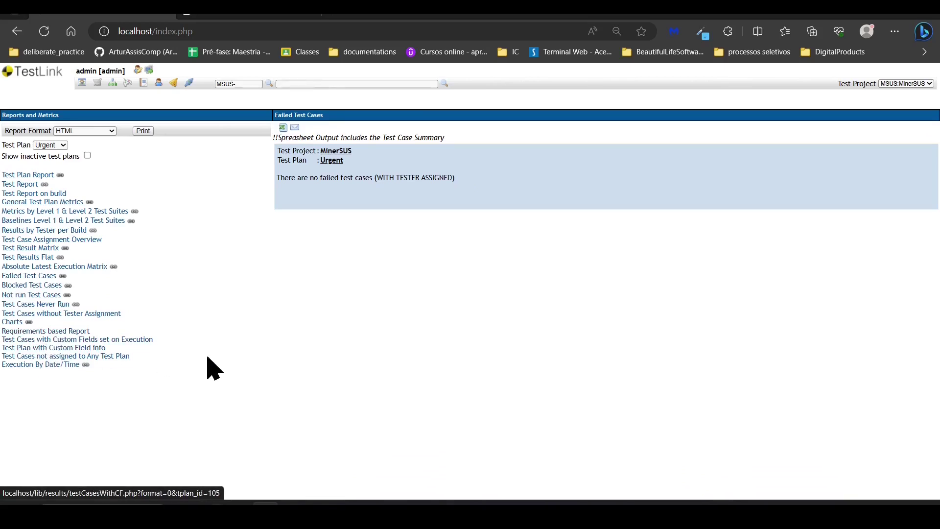
pyautogui.scroll(-3, 470, 307)
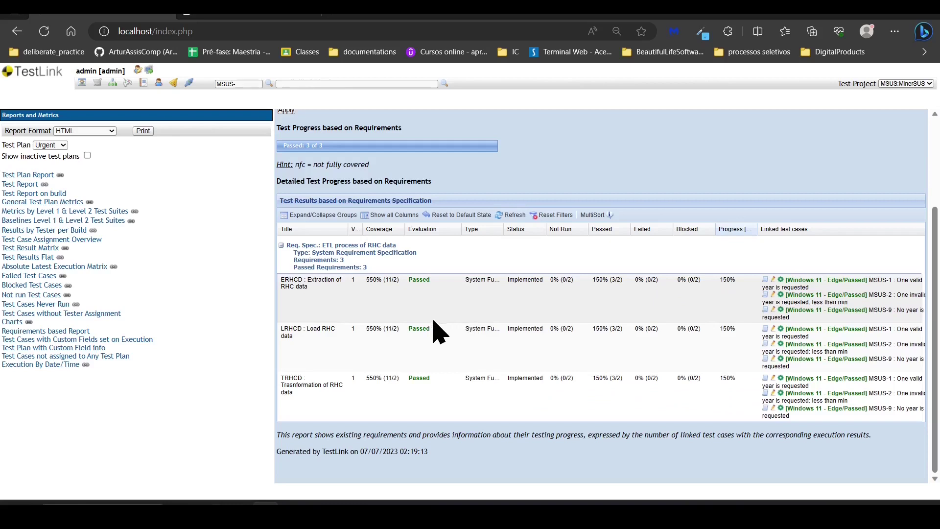
pyautogui.moveTo(504, 229)
pyautogui.mouseDown()
pyautogui.moveTo(579, 226)
pyautogui.moveTo(513, 229)
pyautogui.mouseUp()
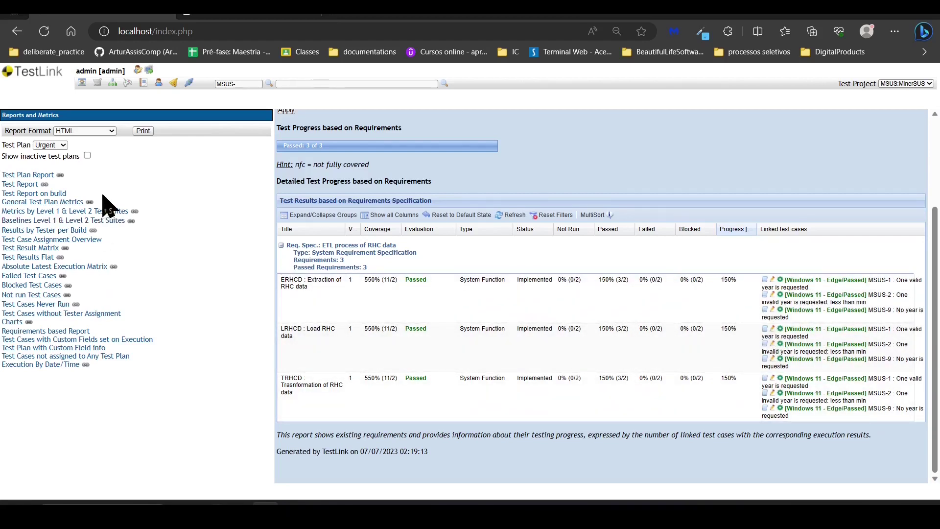
pyautogui.click(41, 364)
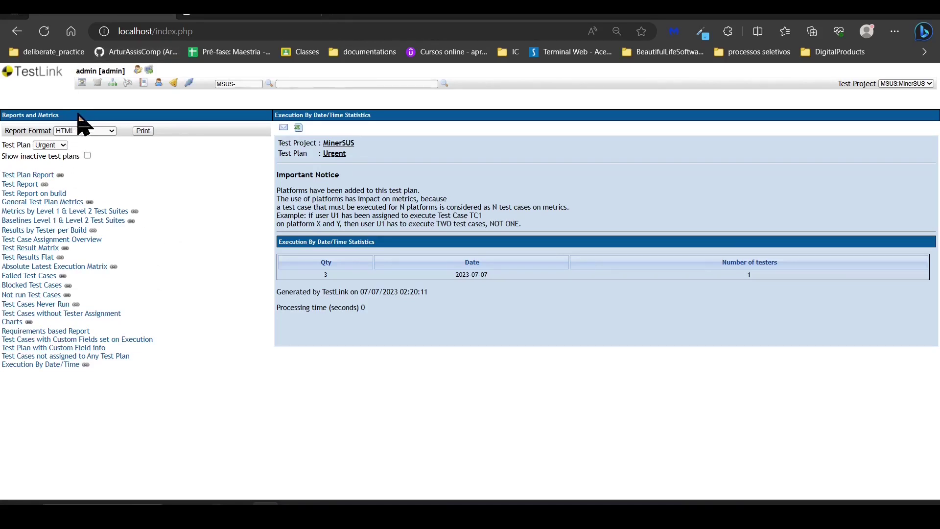
# - Return to the TestLink home page and open test case MSUS-2 in the Test Specification
pyautogui.click(83, 83)
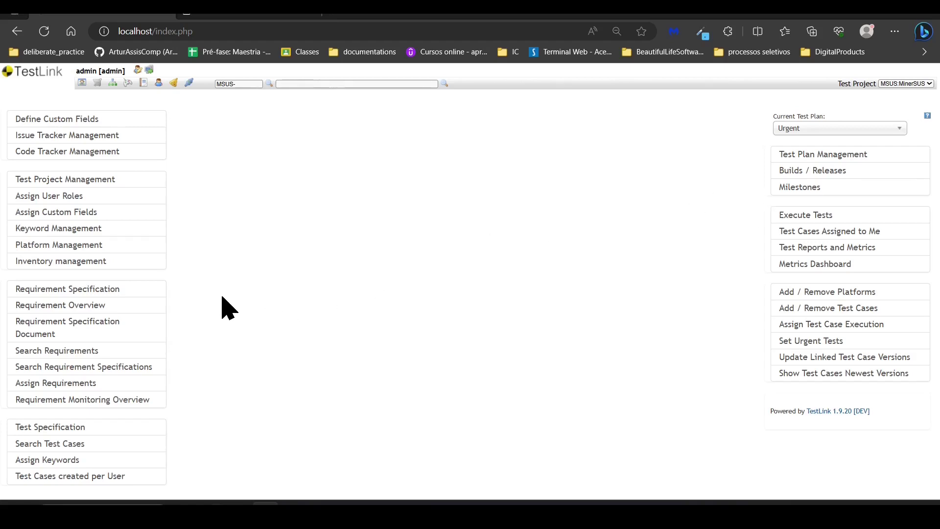
pyautogui.click(60, 429)
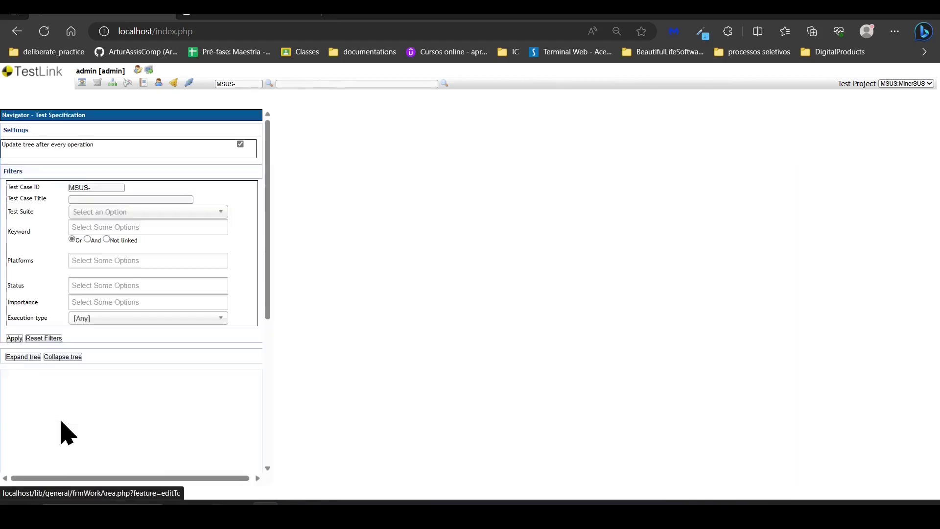
pyautogui.click(119, 415)
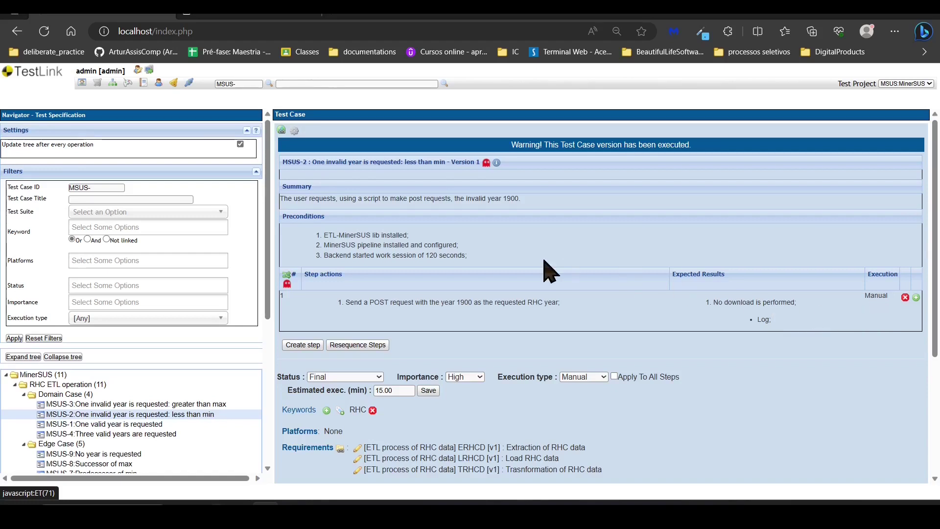
# - Switch to the MinerSUS page and reload its 127.0.0.1:5000/select_options form
pyautogui.click(265, 15)
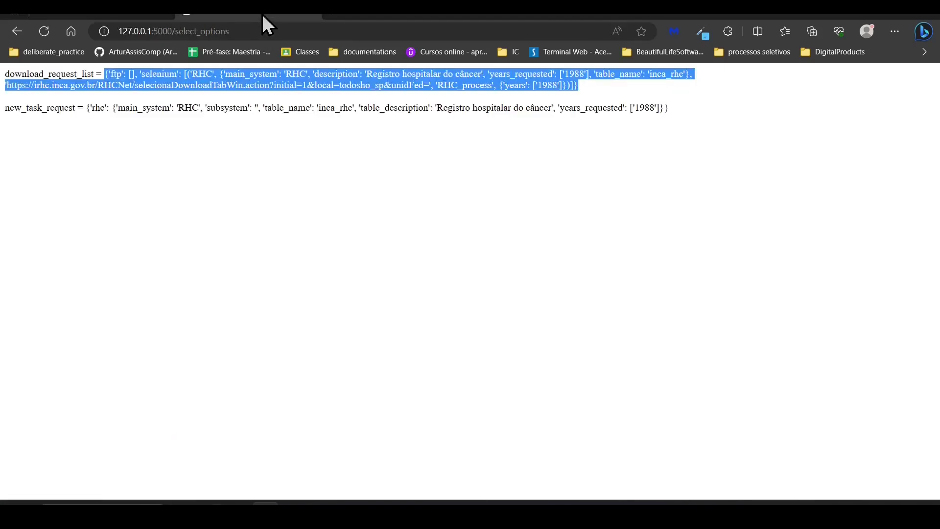
pyautogui.click(248, 33)
pyautogui.press('Return')
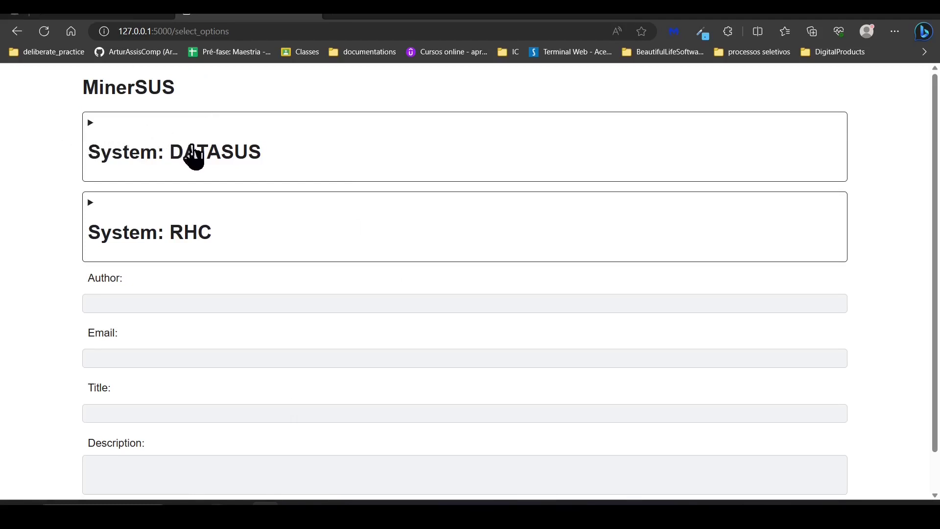
pyautogui.scroll(-1, 153, 183)
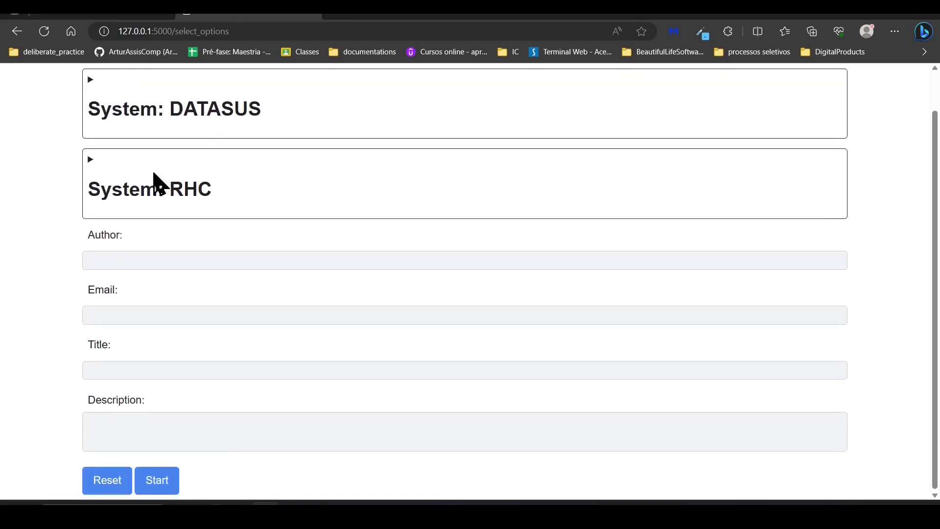
pyautogui.scroll(1, 263, 262)
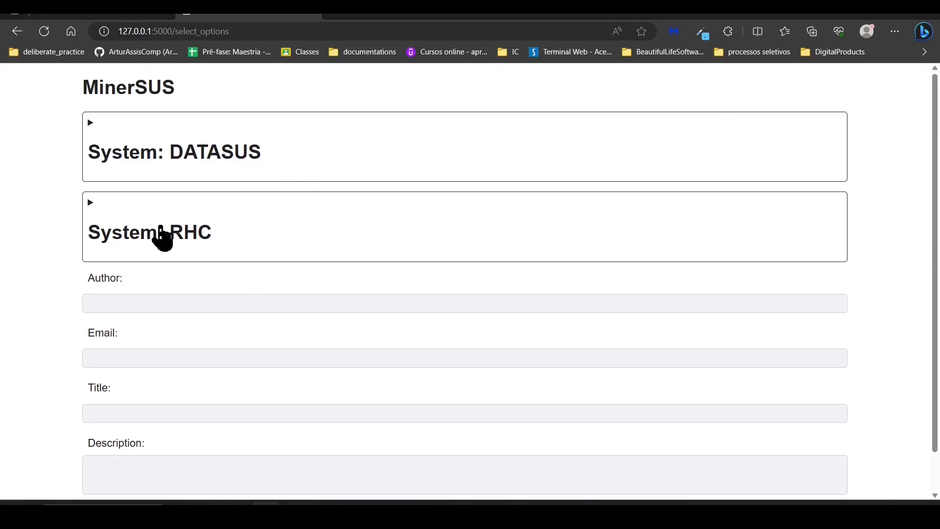
# - Select the years 1986 and 1989 for the RHC system in the MinerSUS form and start the request
pyautogui.click(161, 233)
pyautogui.click(136, 326)
pyautogui.scroll(-1, 142, 349)
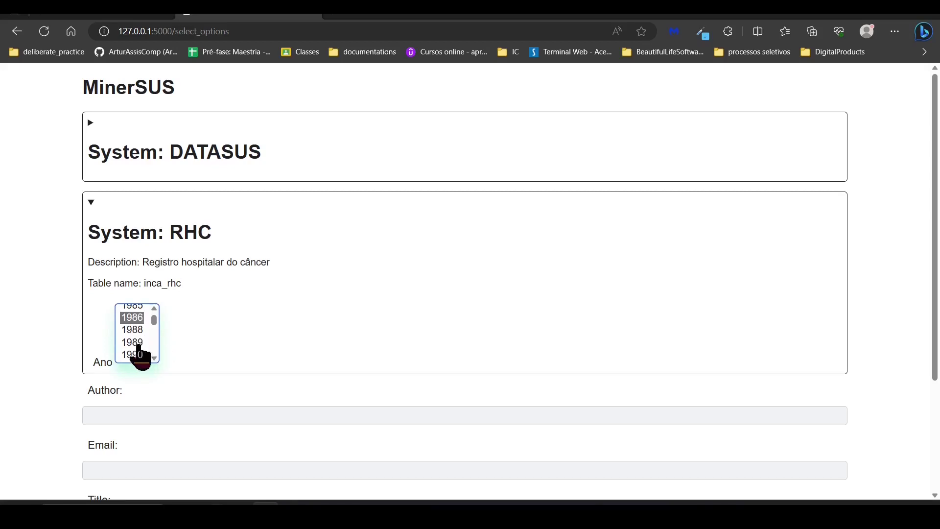
pyautogui.keyDown('ctrl'); pyautogui.click(136, 343); pyautogui.keyUp('ctrl')
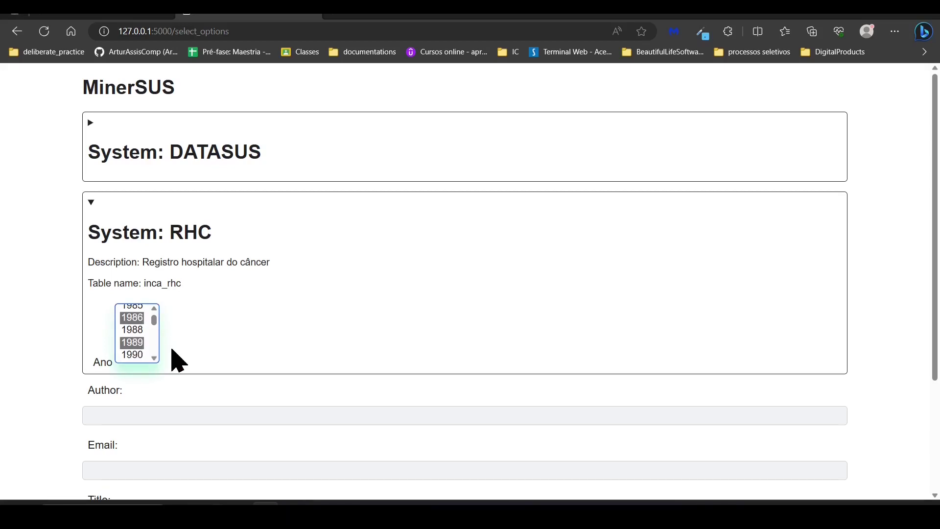
pyautogui.scroll(-3, 216, 362)
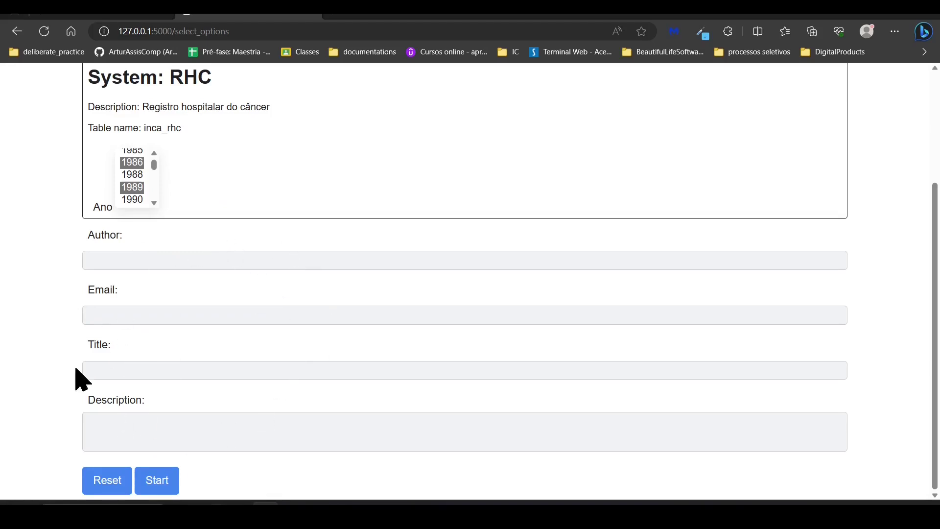
pyautogui.click(164, 487)
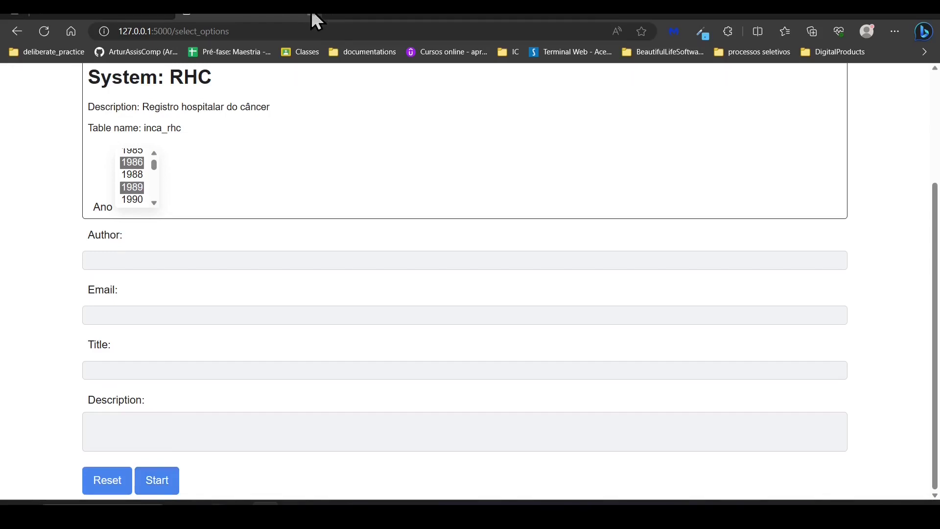